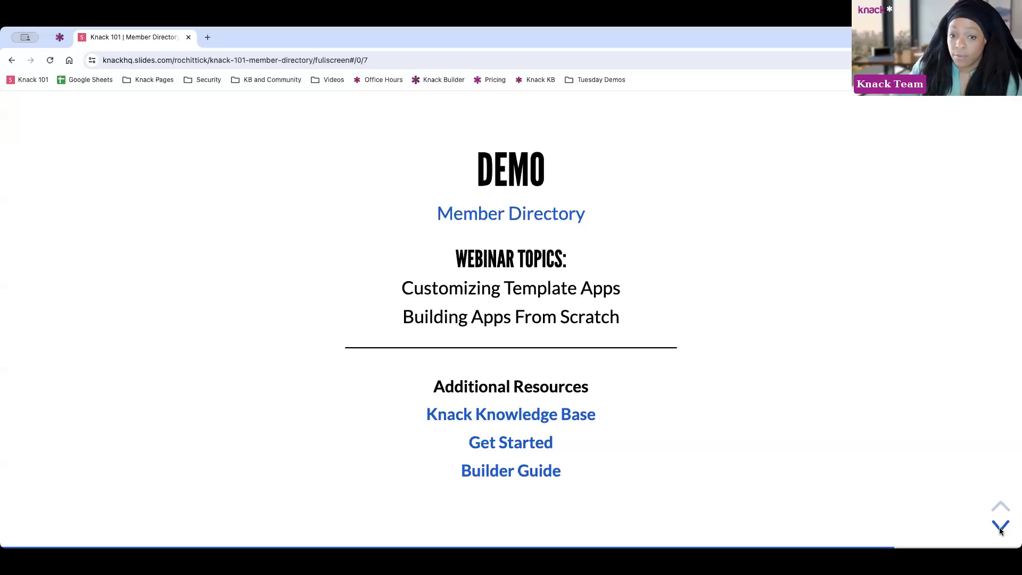
Open the Member Directory demo link on the DEMO slide
click(524, 214)
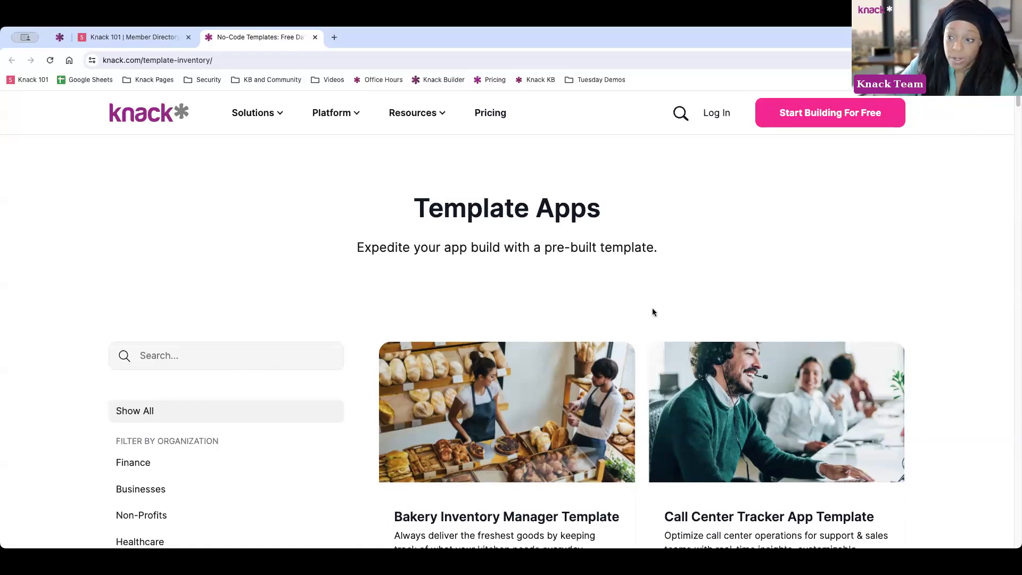
Browse the template apps, then search them for 'direc'
scroll(652, 312, down, 5)
scroll(222, 311, up, 2)
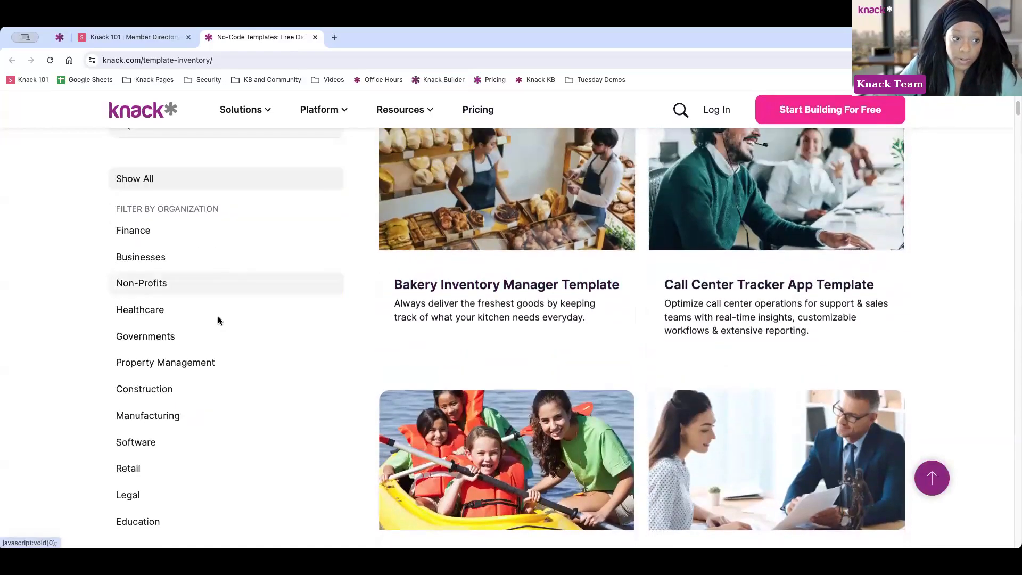
scroll(197, 356, down, 3)
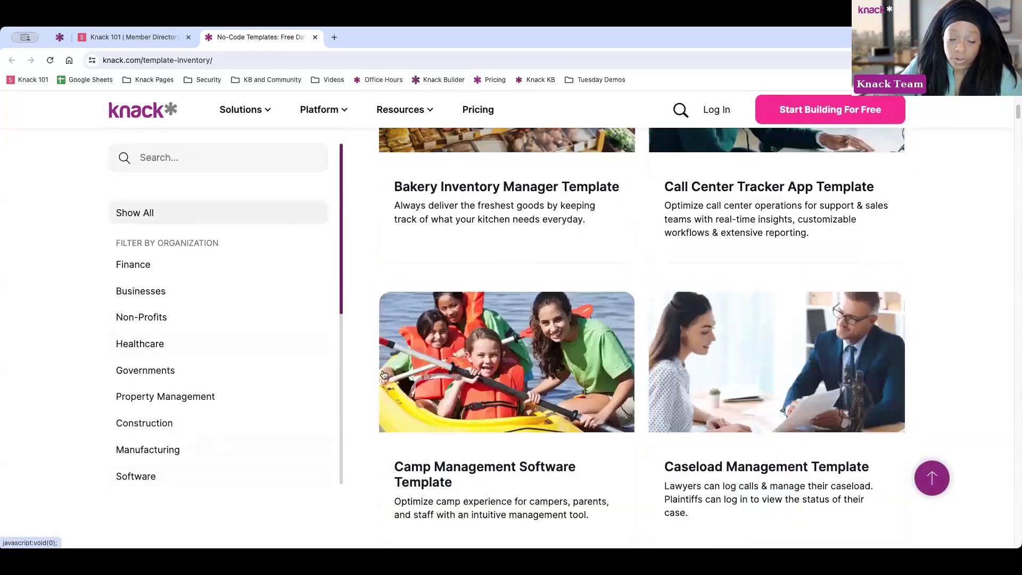
scroll(231, 376, down, 2)
scroll(236, 376, down, 4)
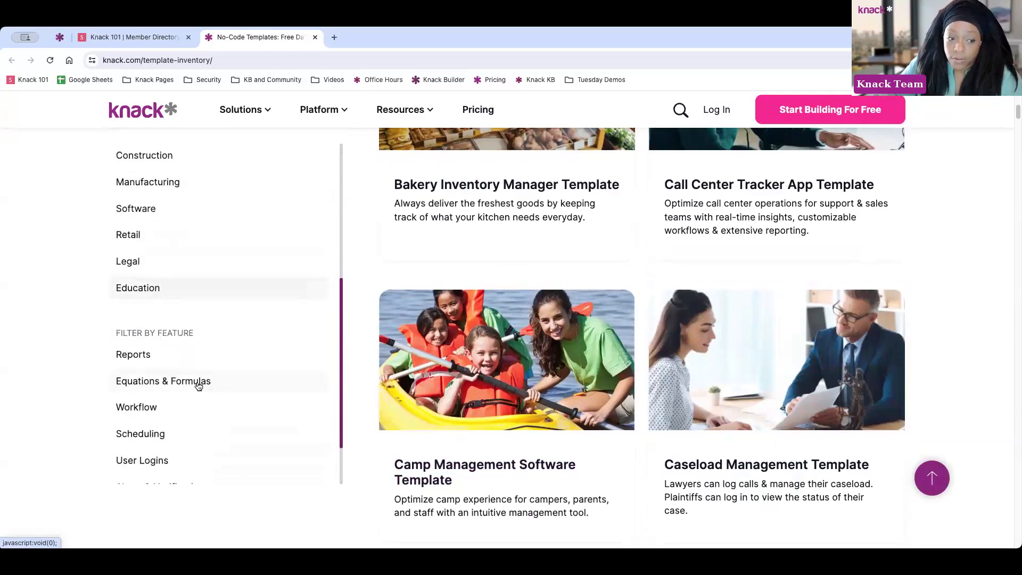
scroll(532, 346, down, 1)
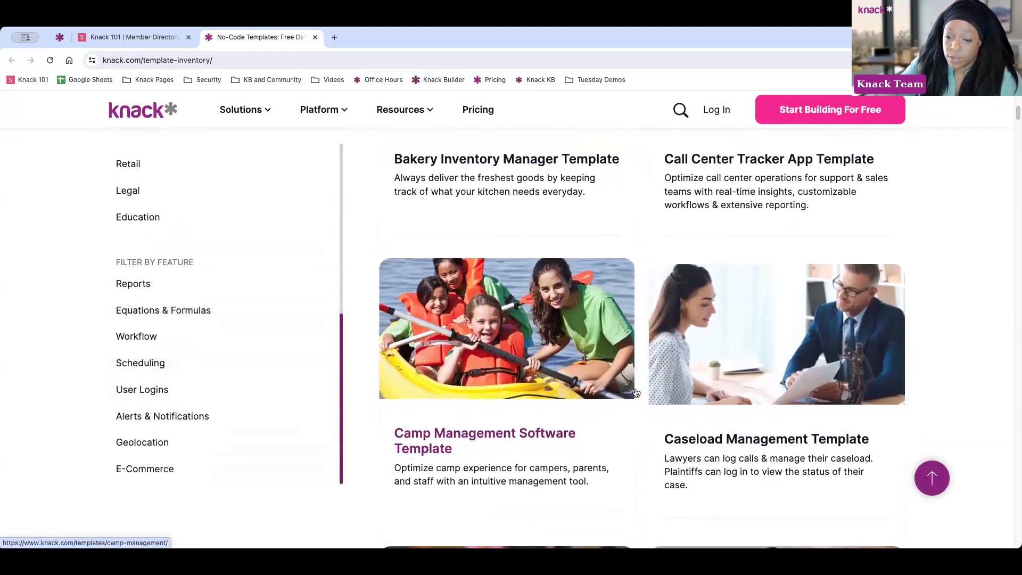
scroll(585, 362, down, 6)
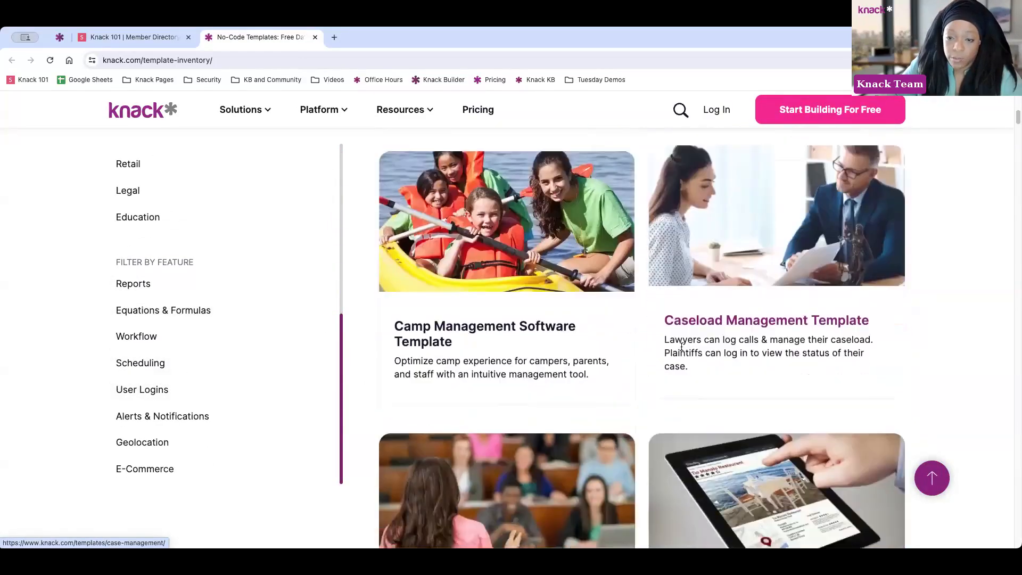
scroll(553, 353, up, 6)
scroll(198, 182, up, 5)
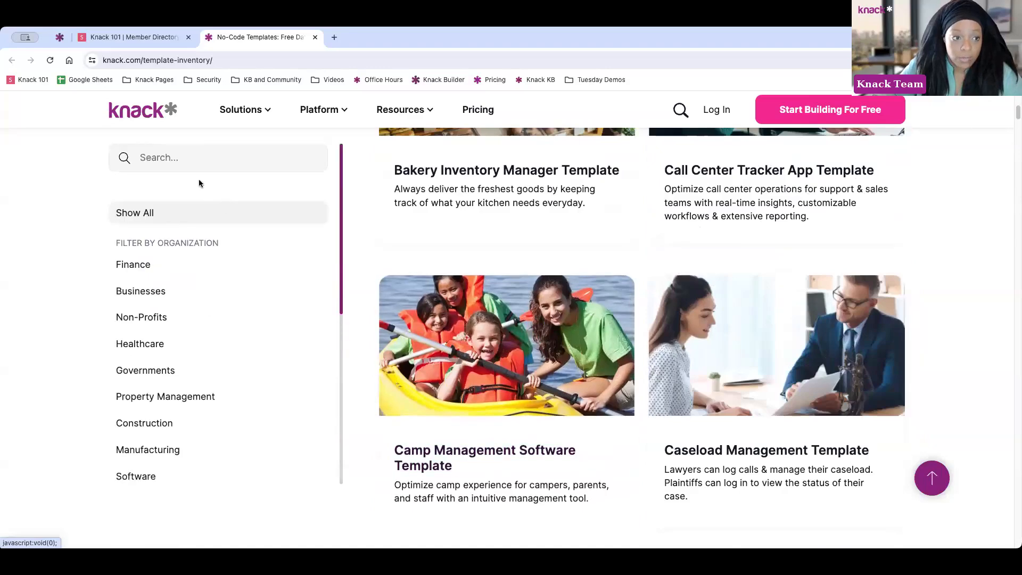
click(190, 163)
text(direco)
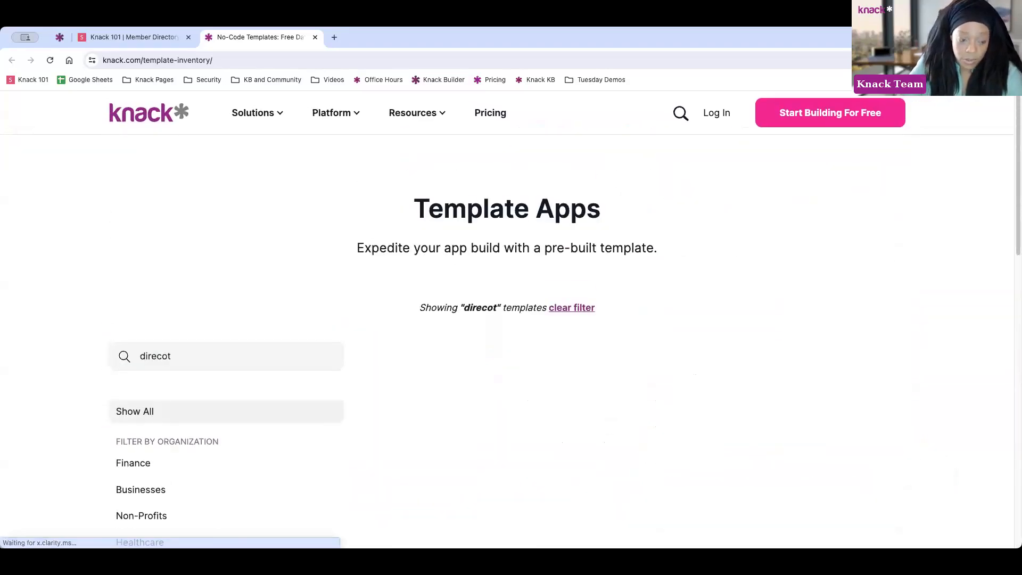
key(BackSpace)
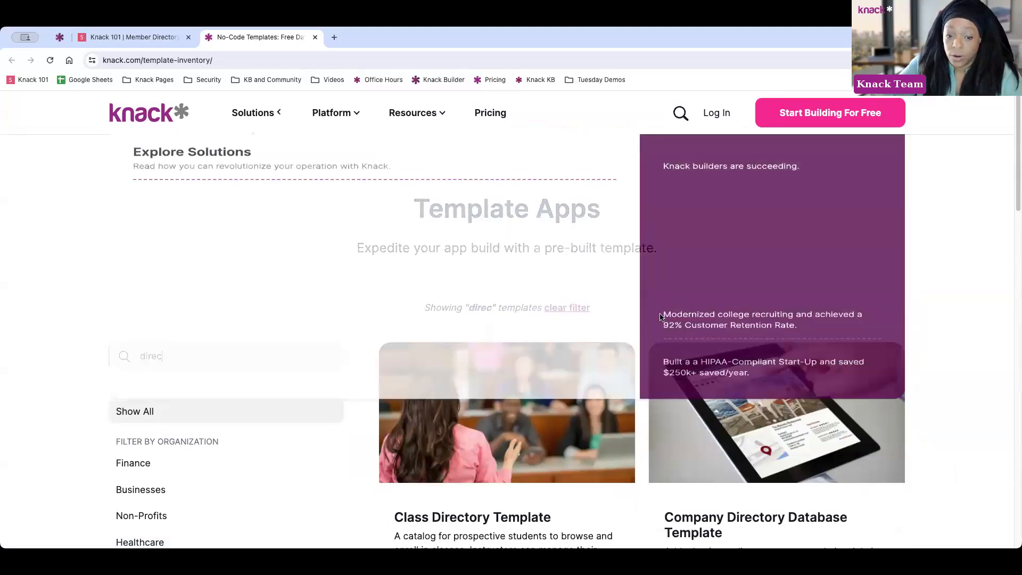
Scroll down the filtered results and open the Member Directory Template page
scroll(981, 368, down, 2)
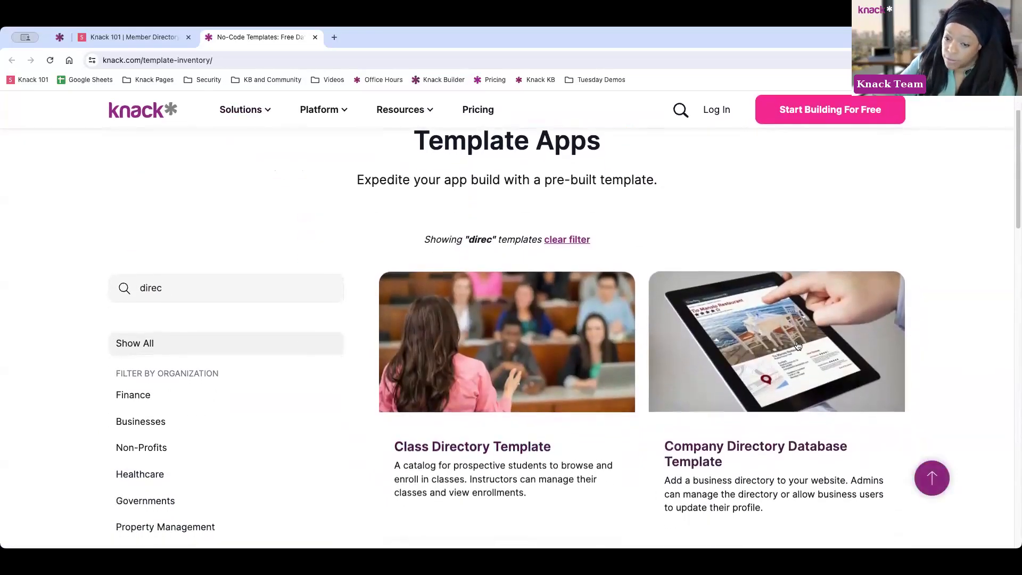
scroll(878, 343, down, 2)
scroll(879, 344, down, 6)
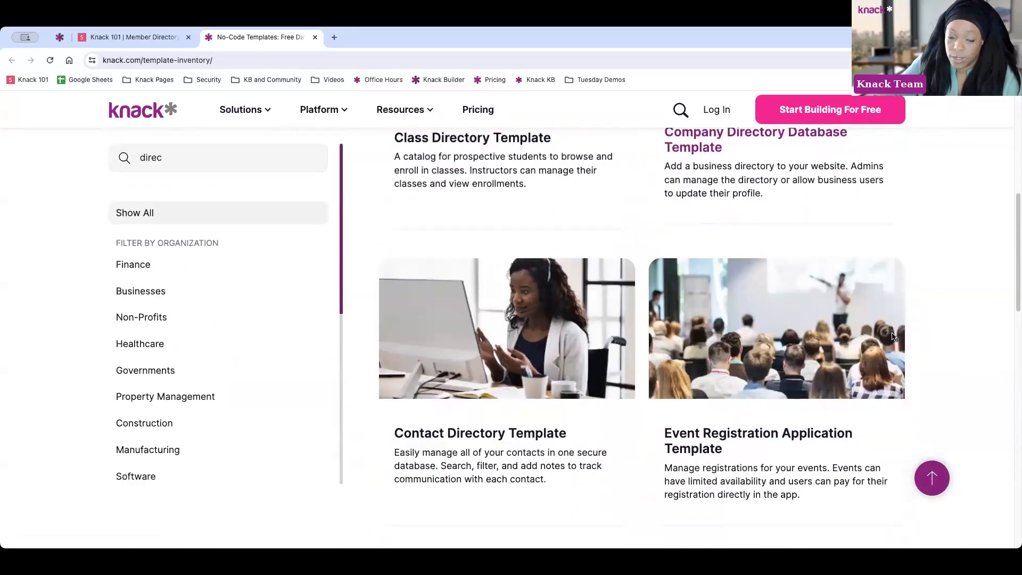
scroll(546, 330, down, 3)
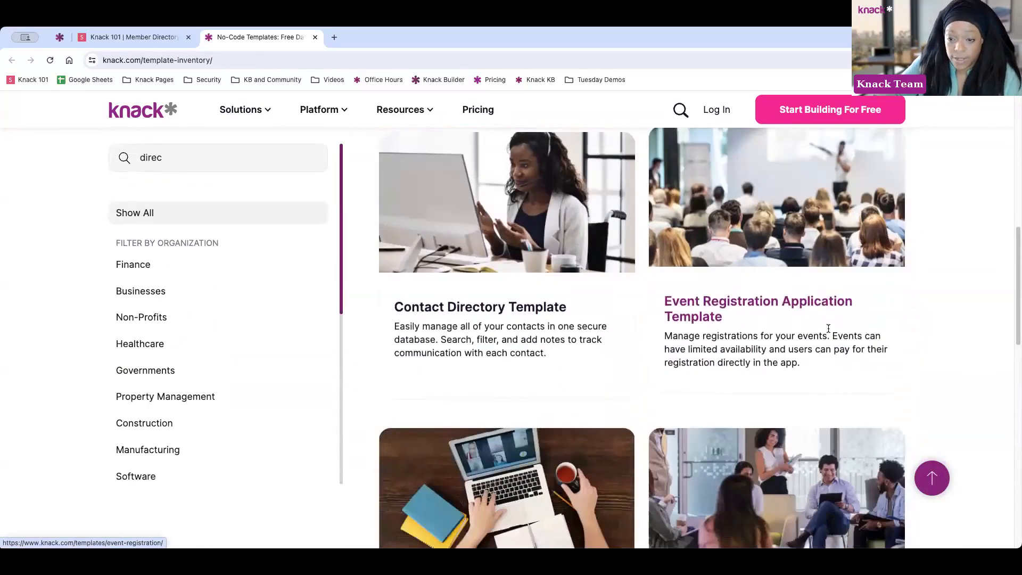
scroll(596, 410, down, 3)
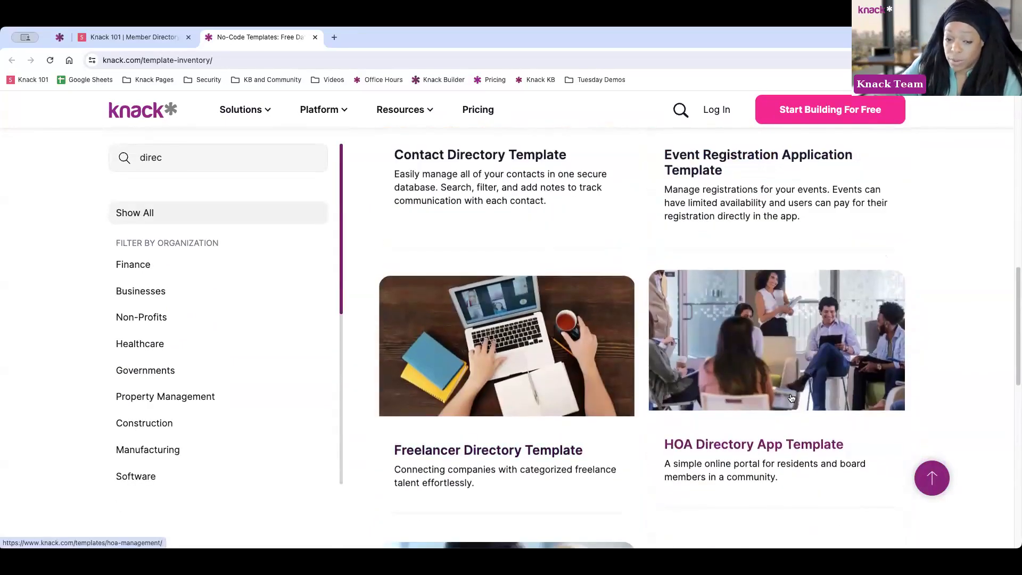
scroll(787, 393, down, 2)
scroll(722, 396, down, 2)
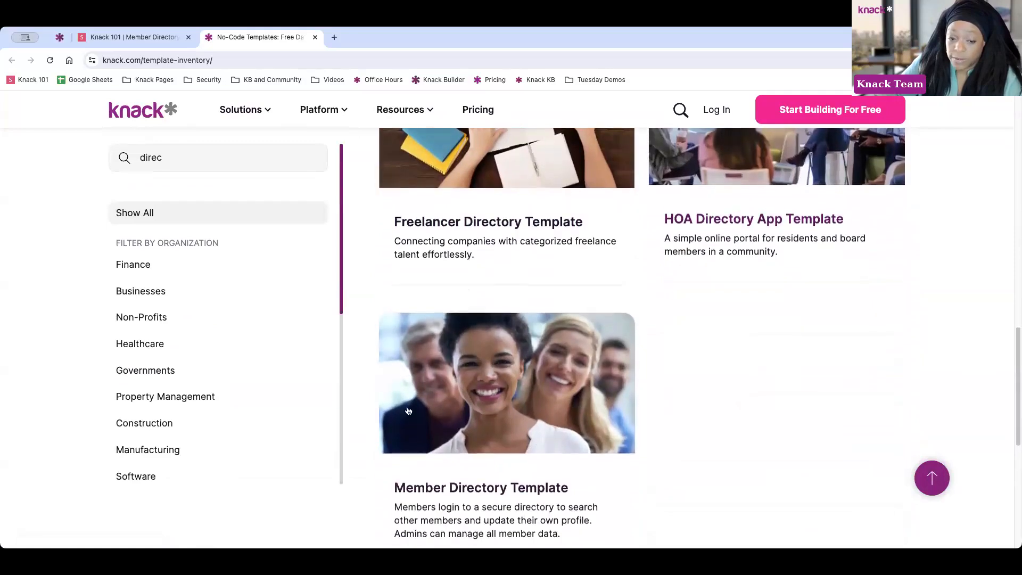
click(545, 398)
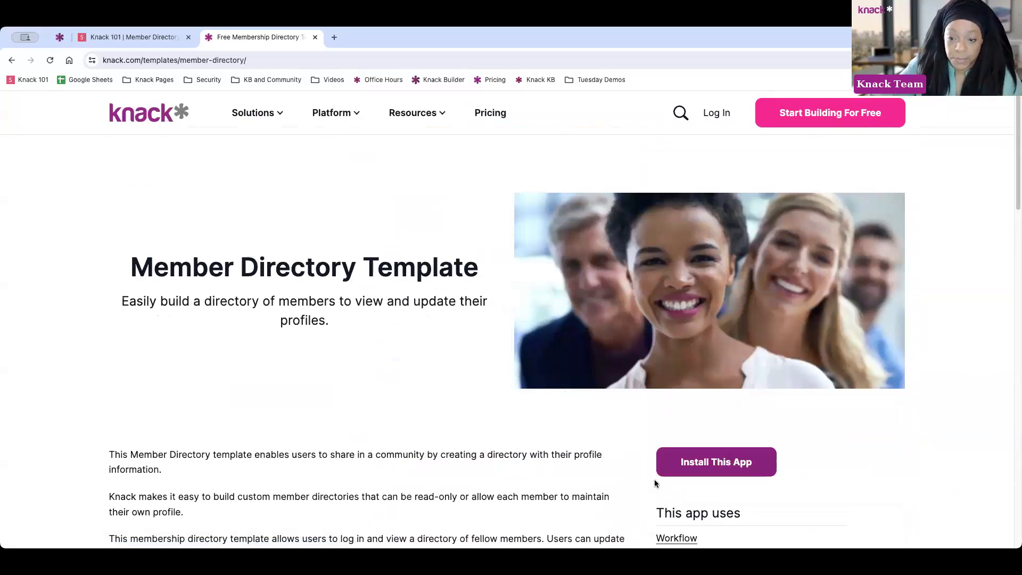
Install the Member Directory Template as a new Knack app
scroll(757, 423, down, 2)
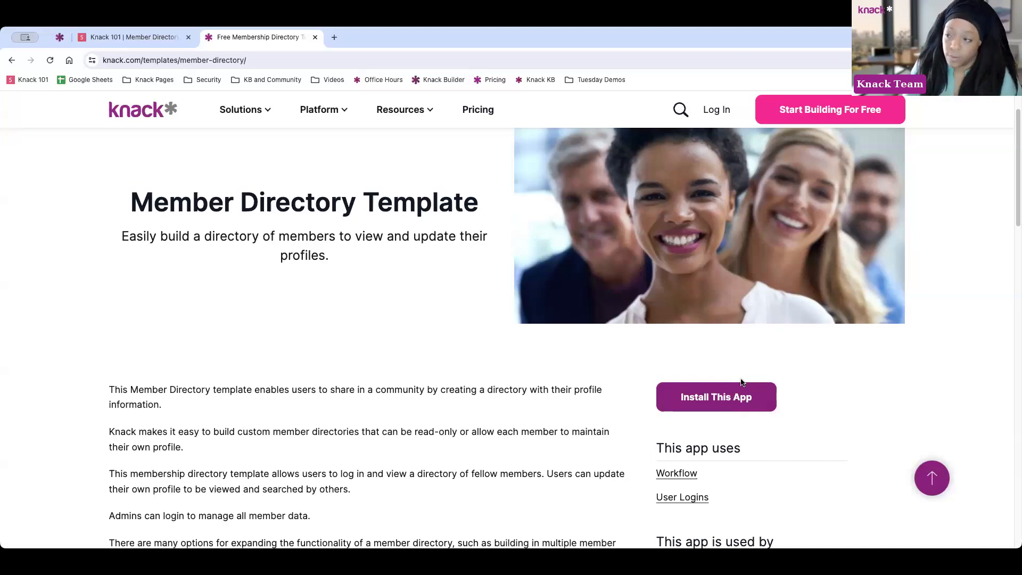
click(720, 398)
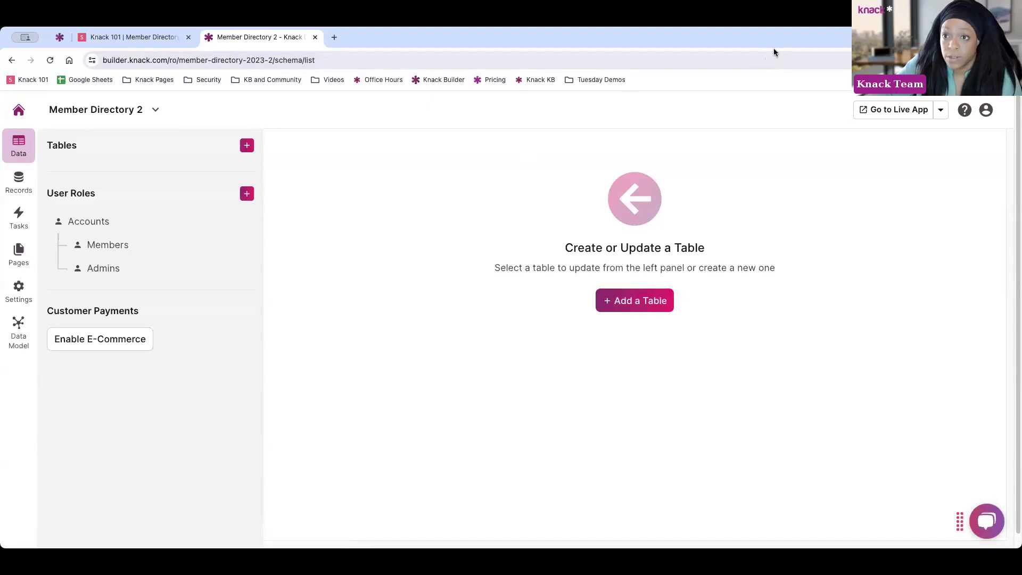
Open the live Member Directory app from the builder's top right
click(865, 110)
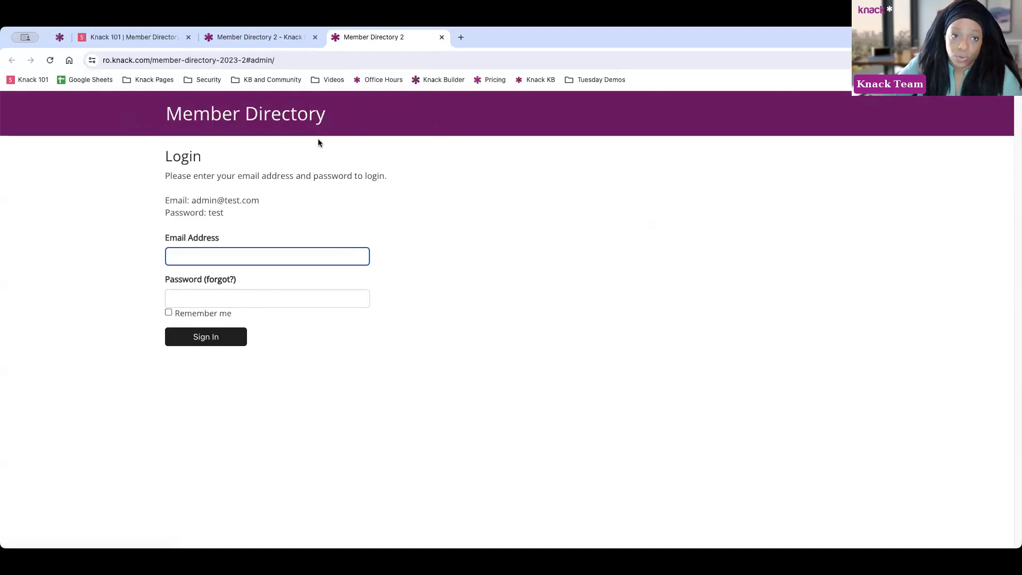
drag(113, 60, 300, 61)
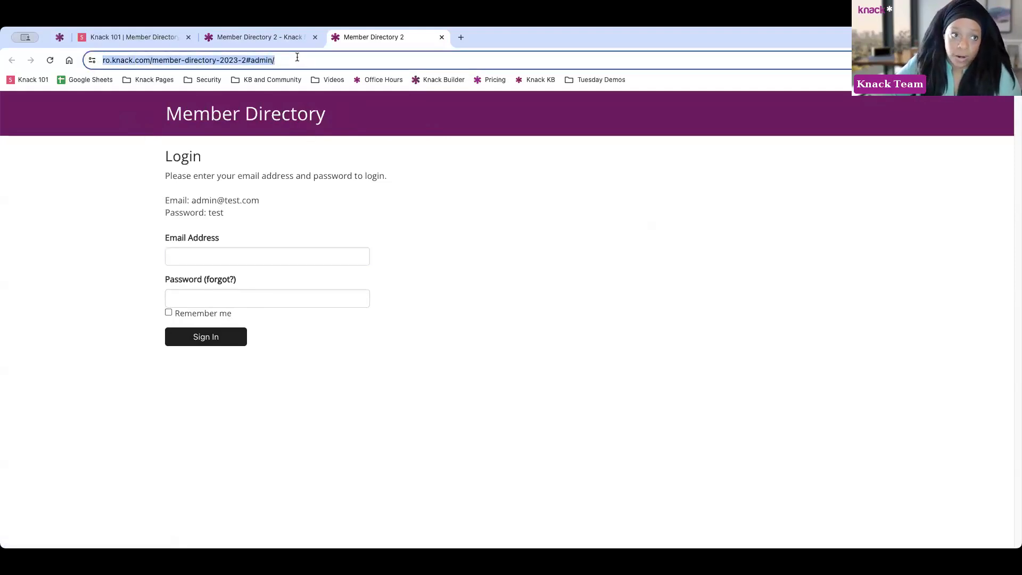
click(128, 254)
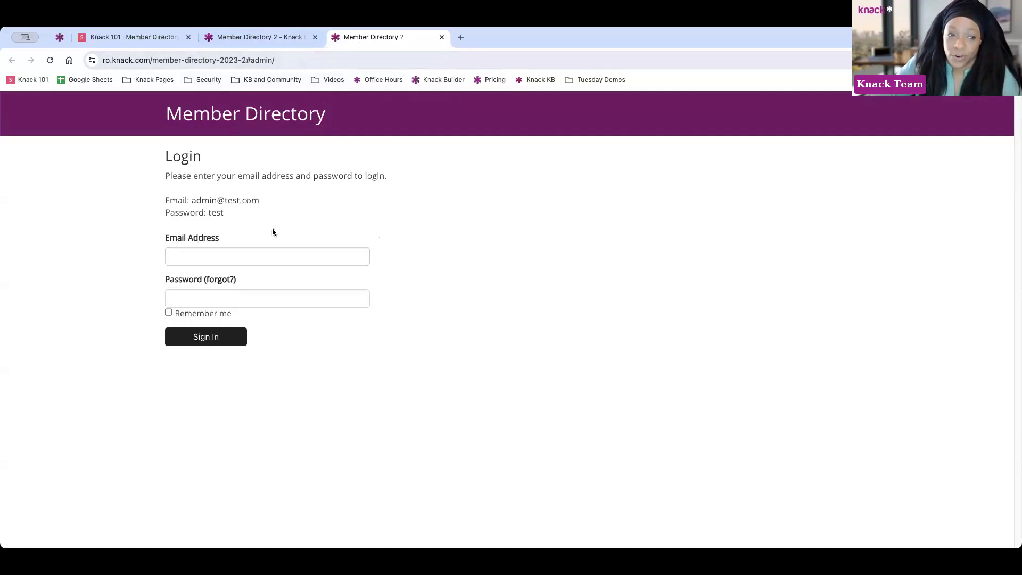
Sign in to the live app using the hinted demo admin email and password
drag(197, 199, 279, 200)
key(ctrl+c)
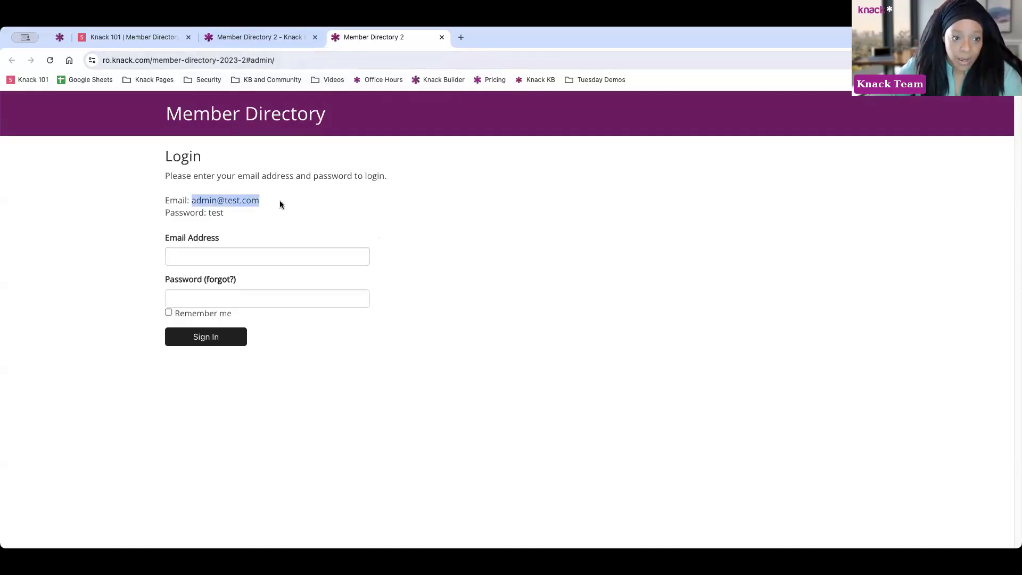
click(246, 251)
key(ctrl+v)
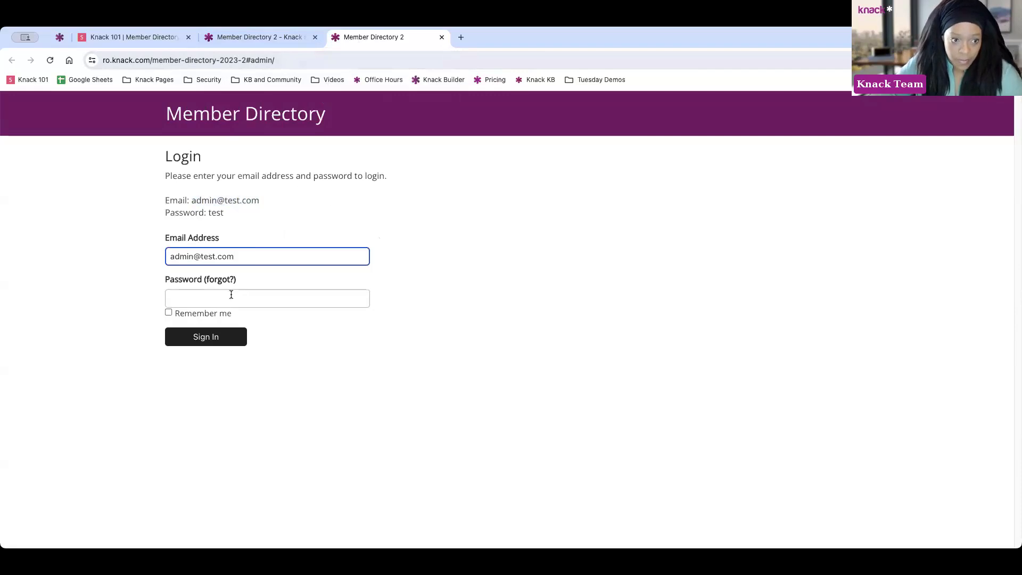
click(231, 294)
text(test)
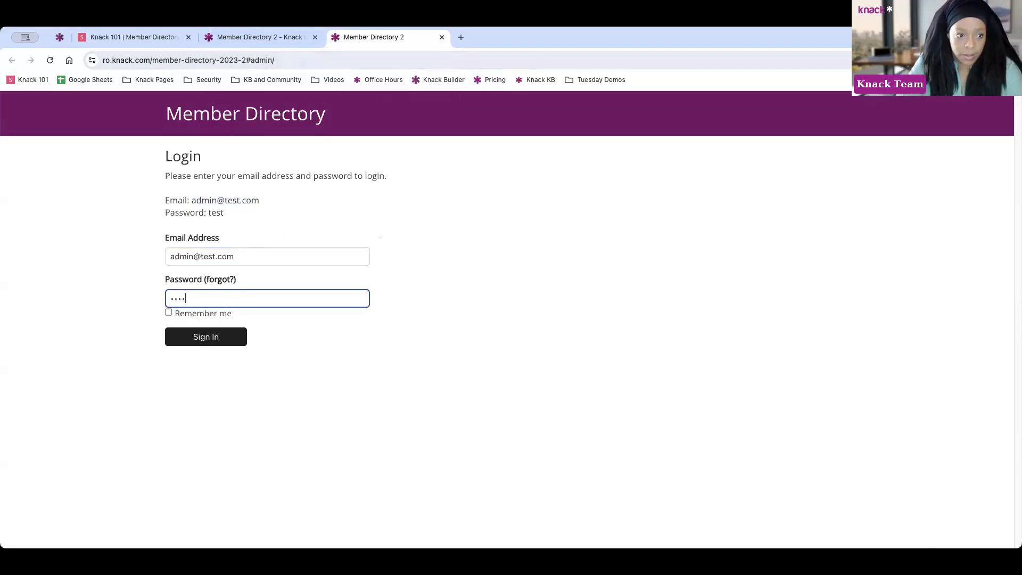
key(Return)
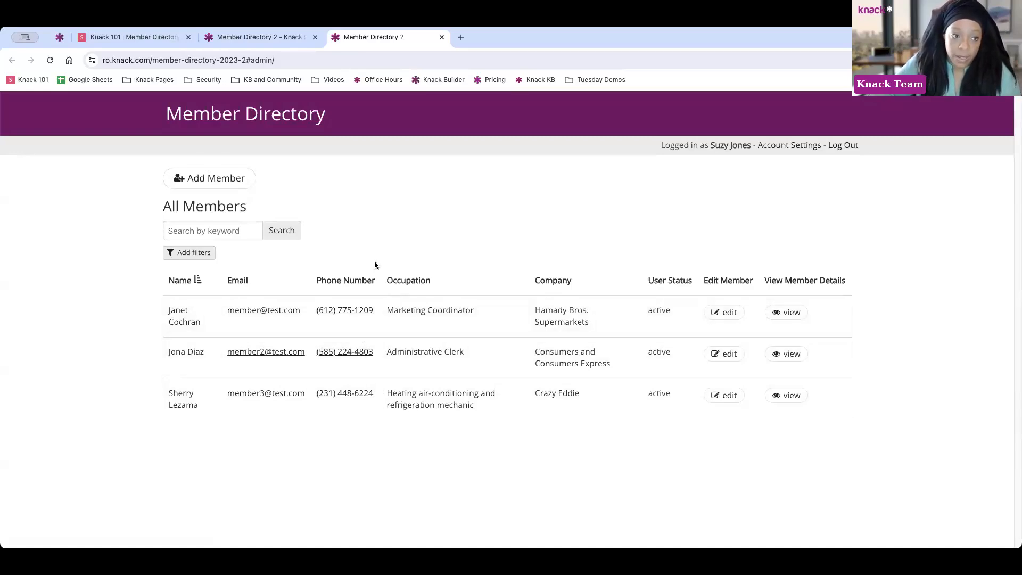
Search the members by a member's first name, reset the search, and open Add filters
click(219, 176)
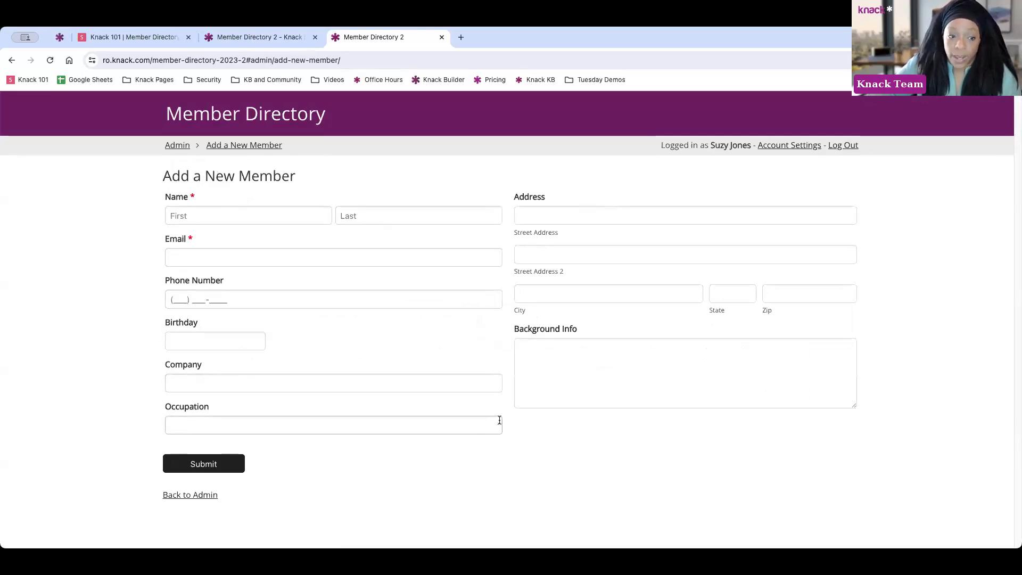
click(215, 493)
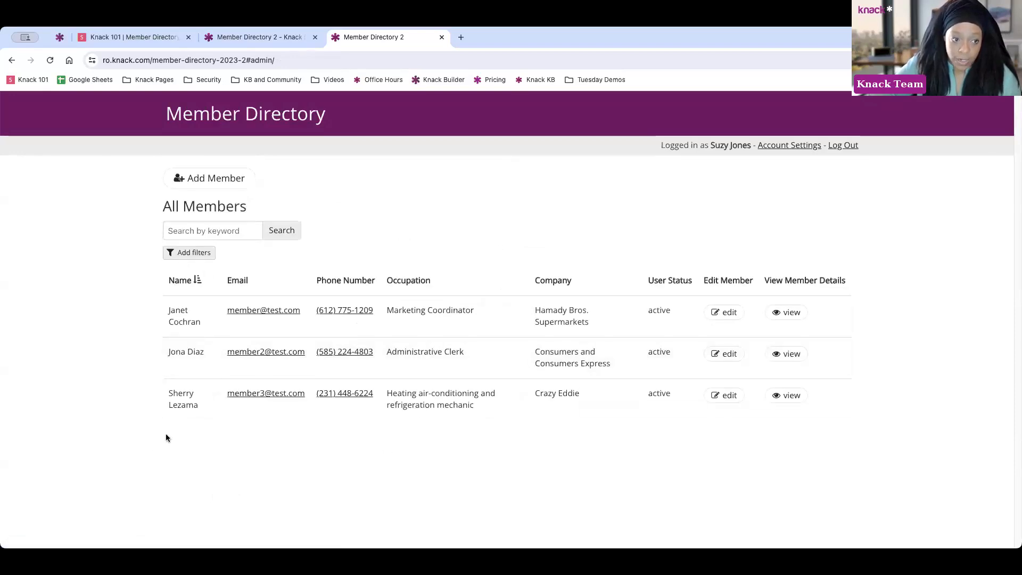
click(215, 230)
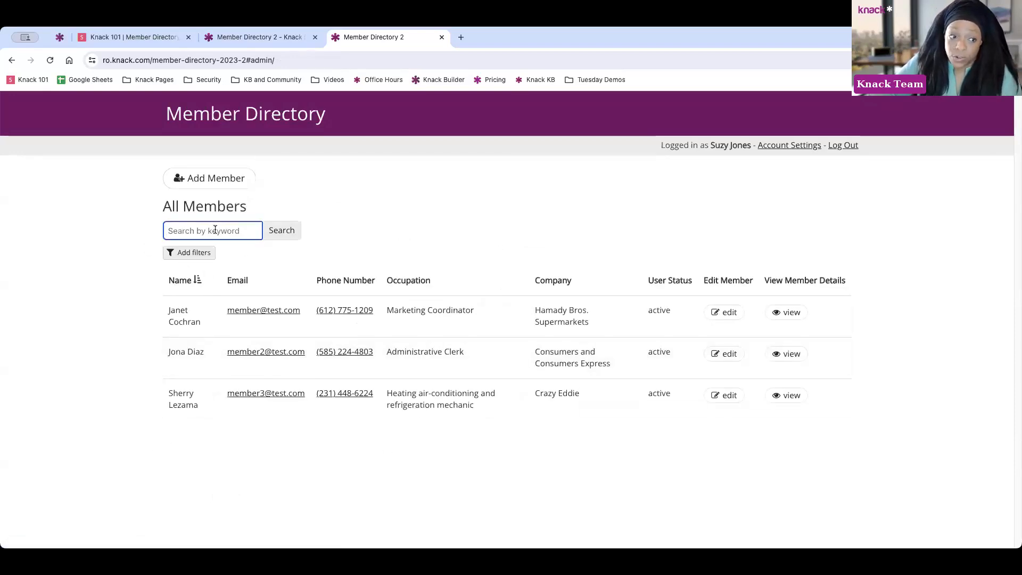
text(janet)
key(Return)
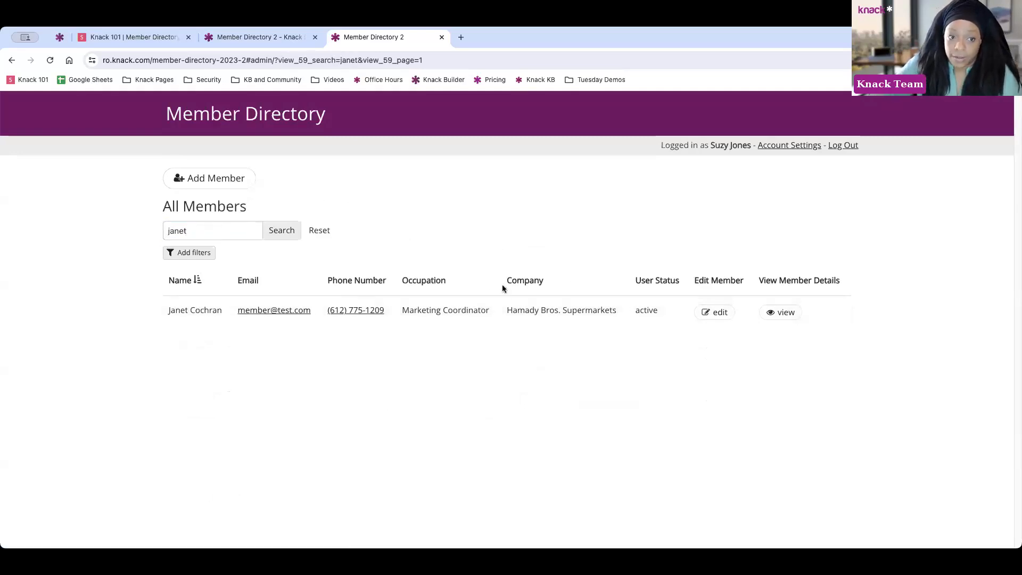
click(327, 232)
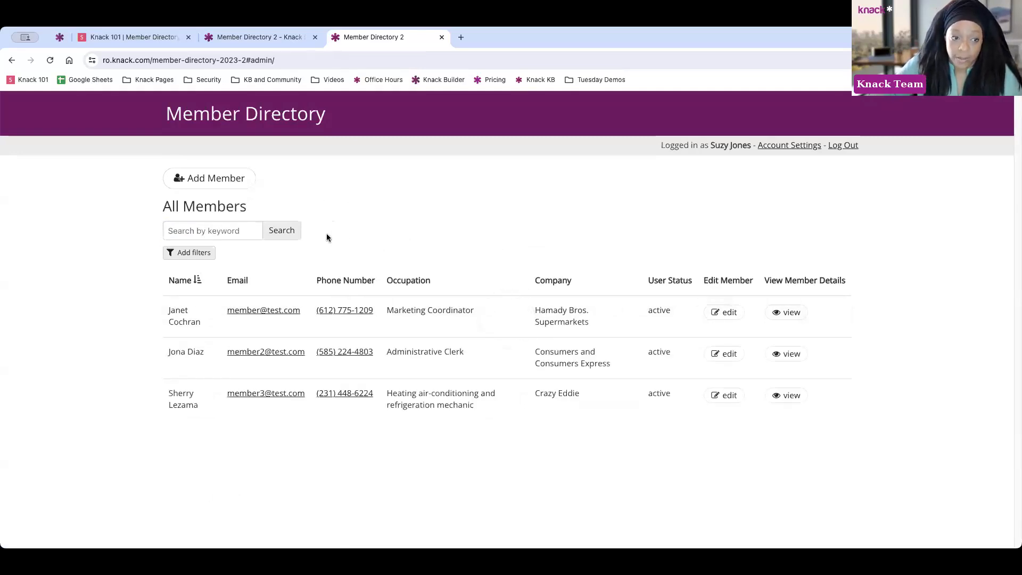
click(198, 256)
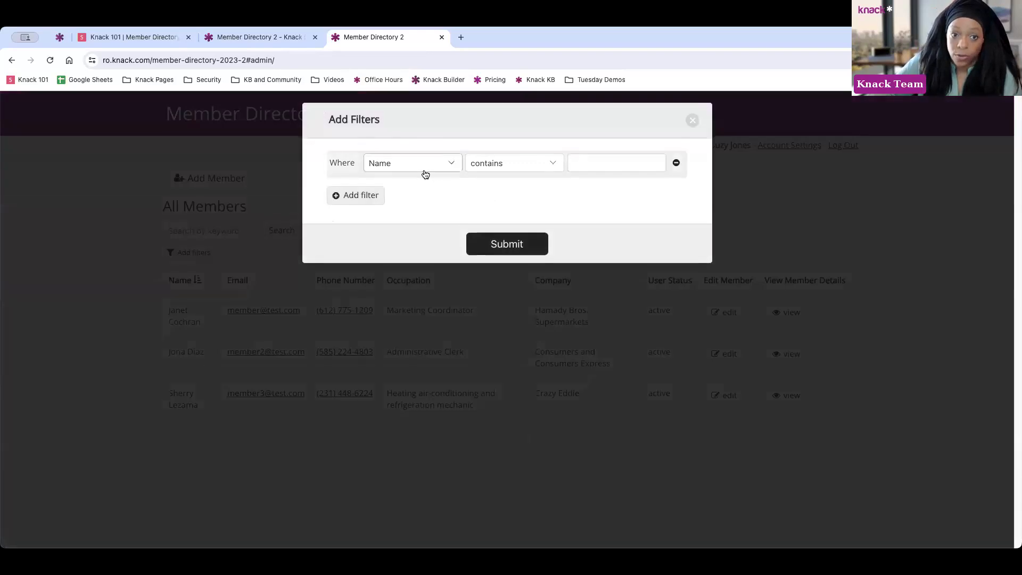
Check the Where field options, then close the Add Filters dialog without filtering
click(424, 170)
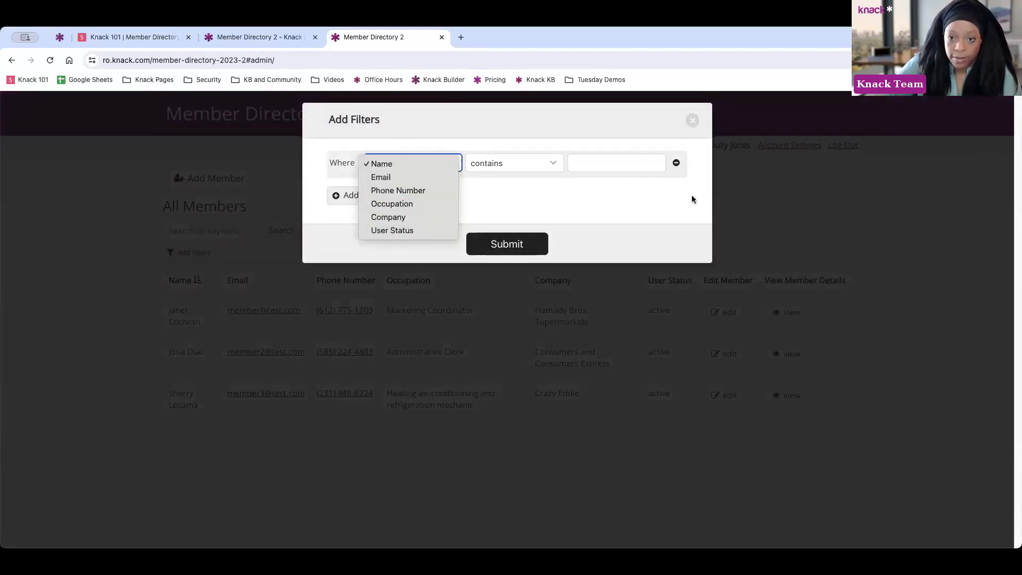
click(692, 121)
click(692, 119)
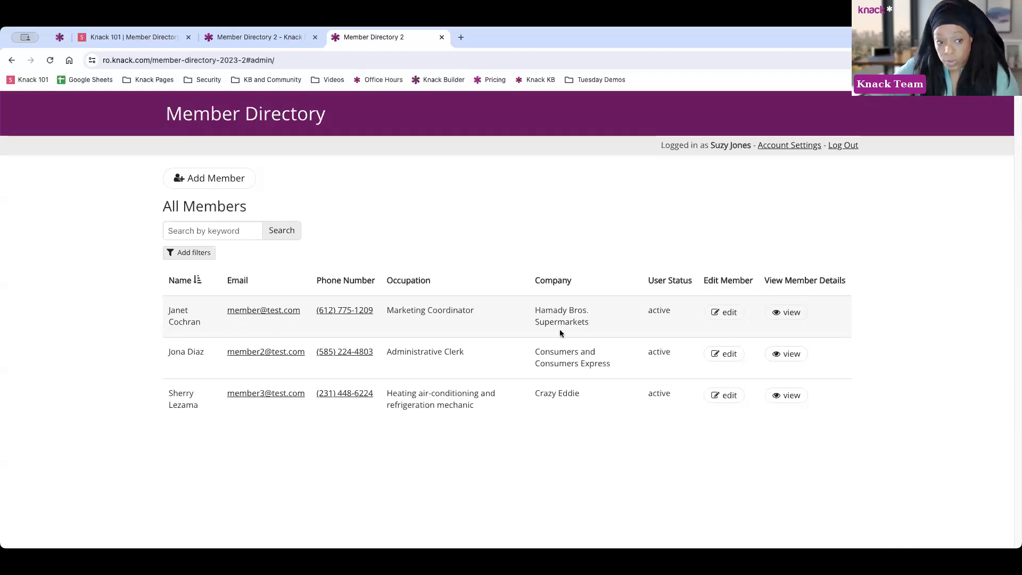
Delete the documentaries sentence from the first member's Background Info, keep status active, and submit
click(728, 313)
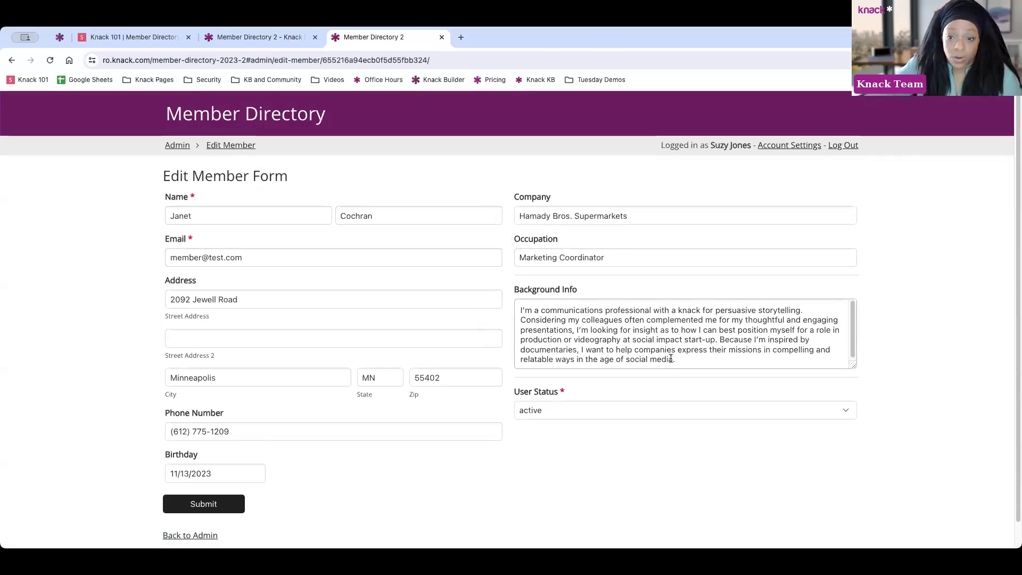
drag(580, 349, 741, 363)
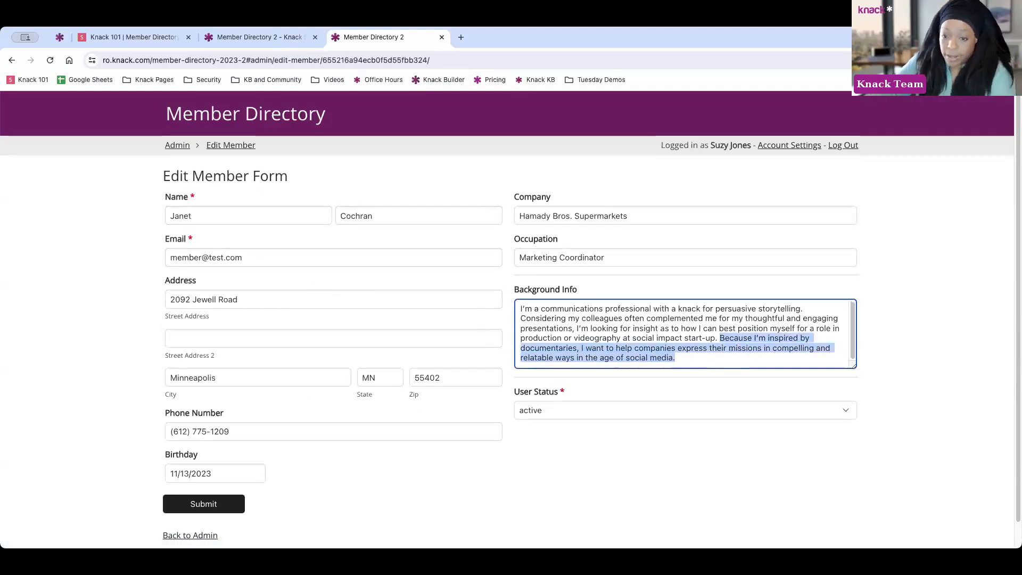
key(BackSpace)
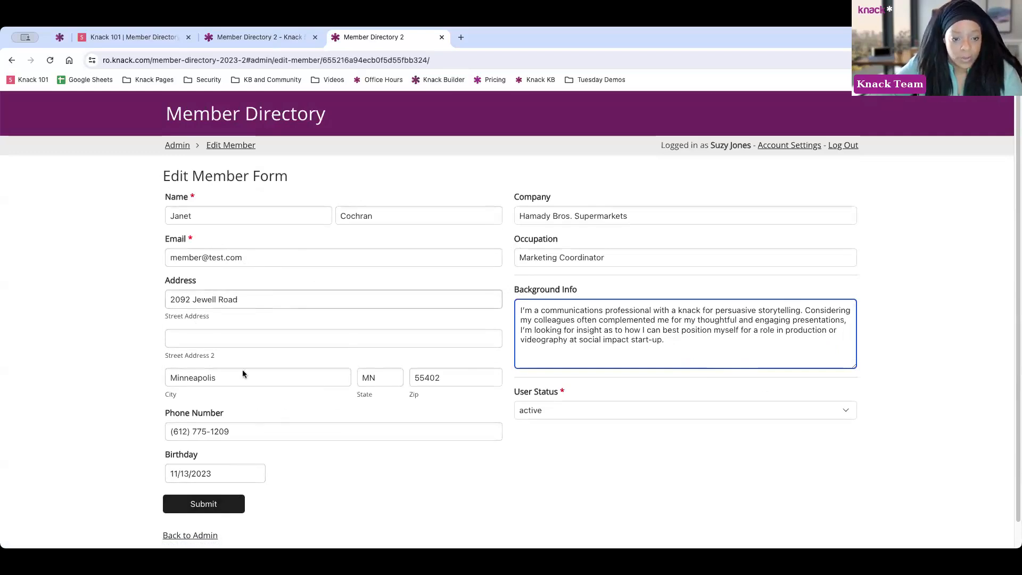
click(230, 431)
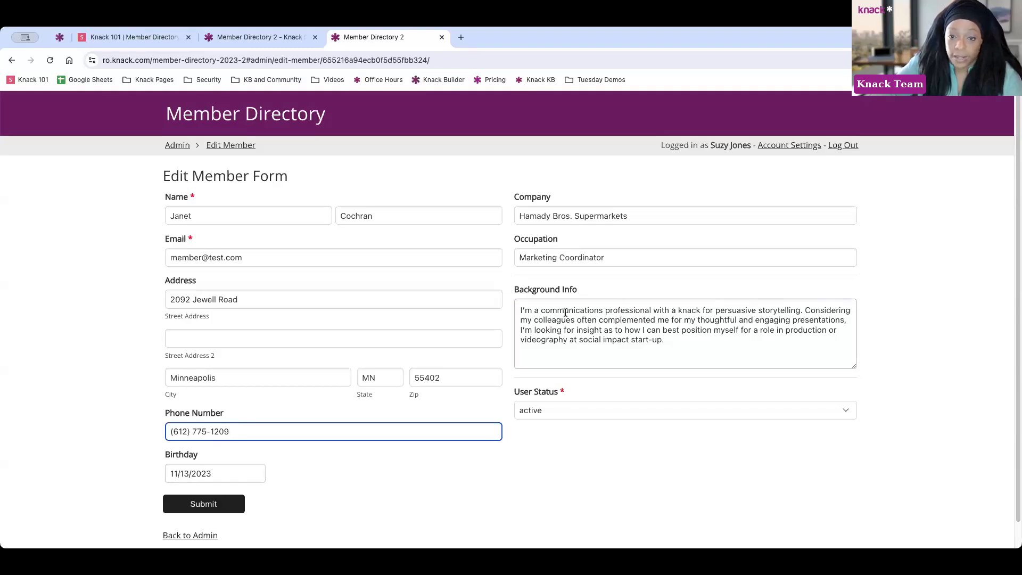
click(577, 415)
click(580, 387)
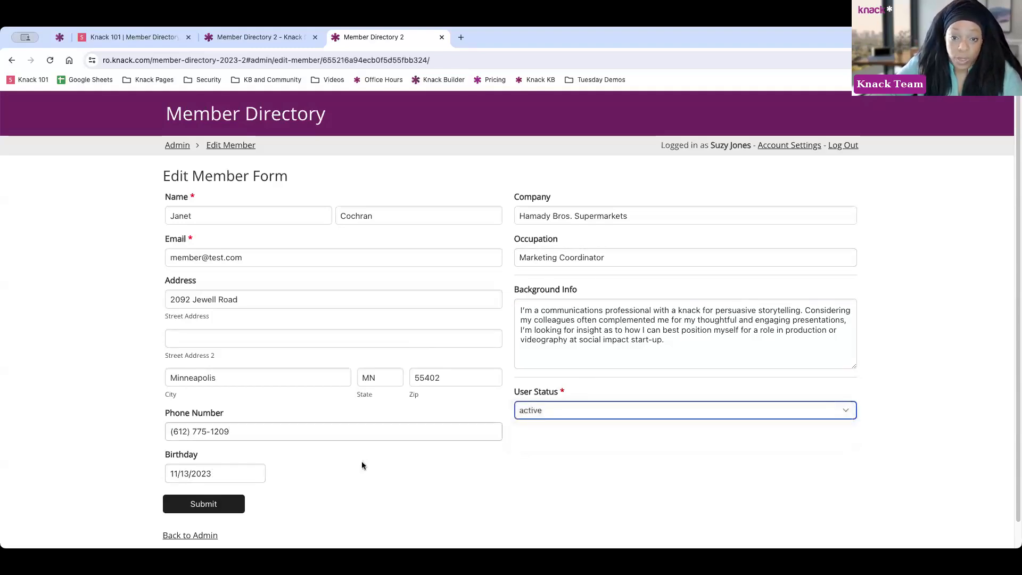
click(207, 511)
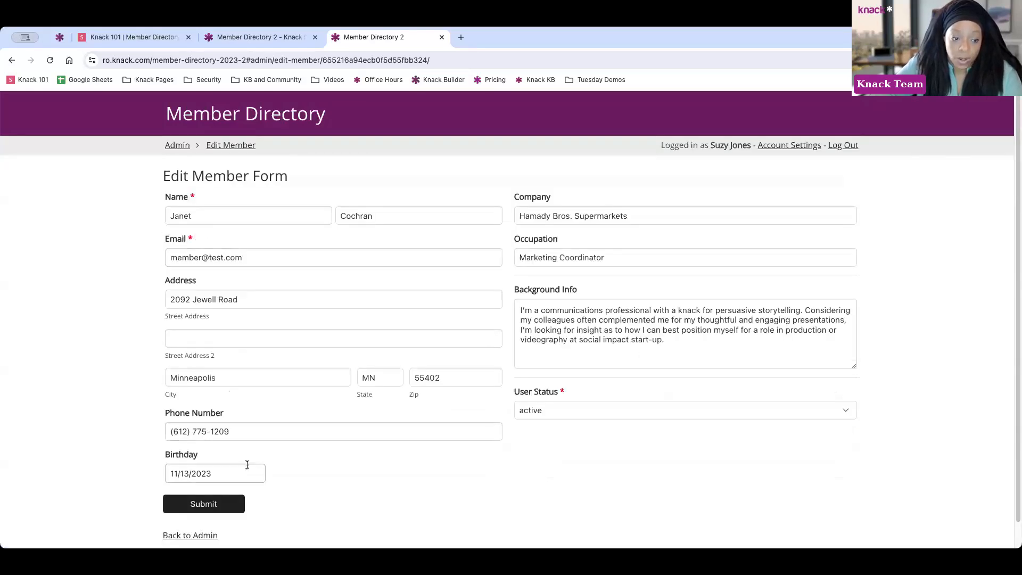
scroll(199, 479, down, 1)
click(202, 507)
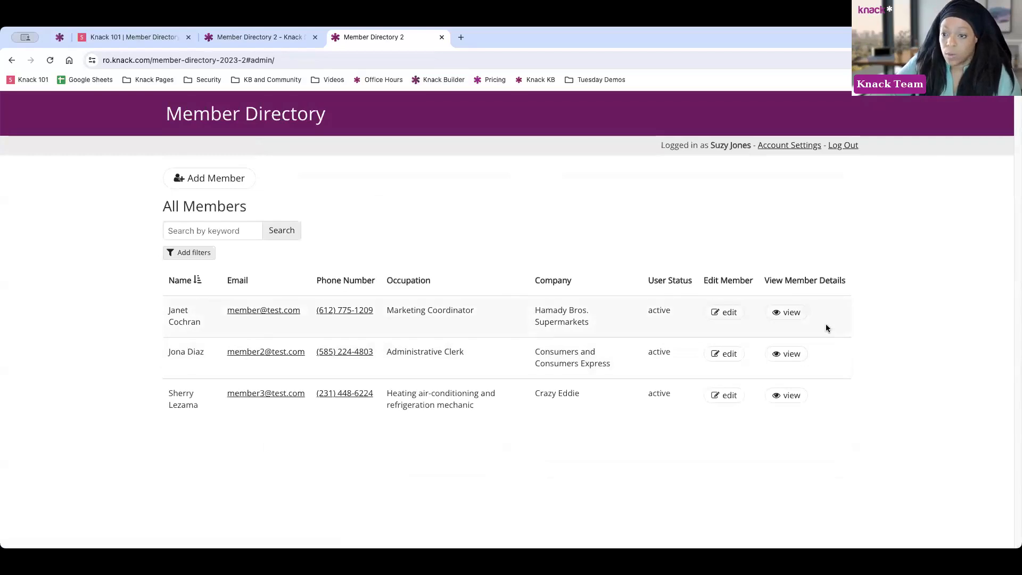
View the first member's full details, go back to the admin list, then return to the builder
click(793, 313)
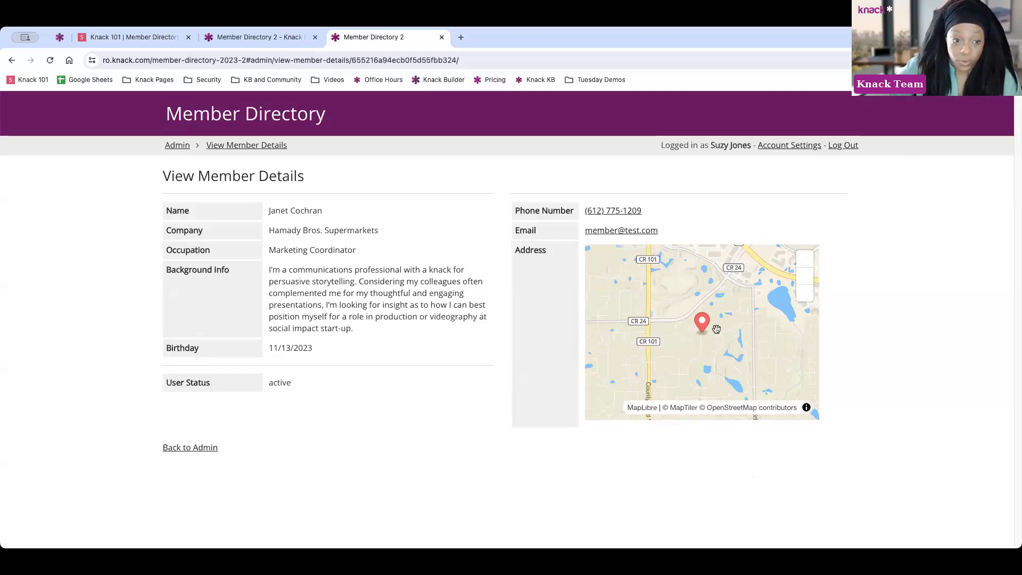
click(193, 447)
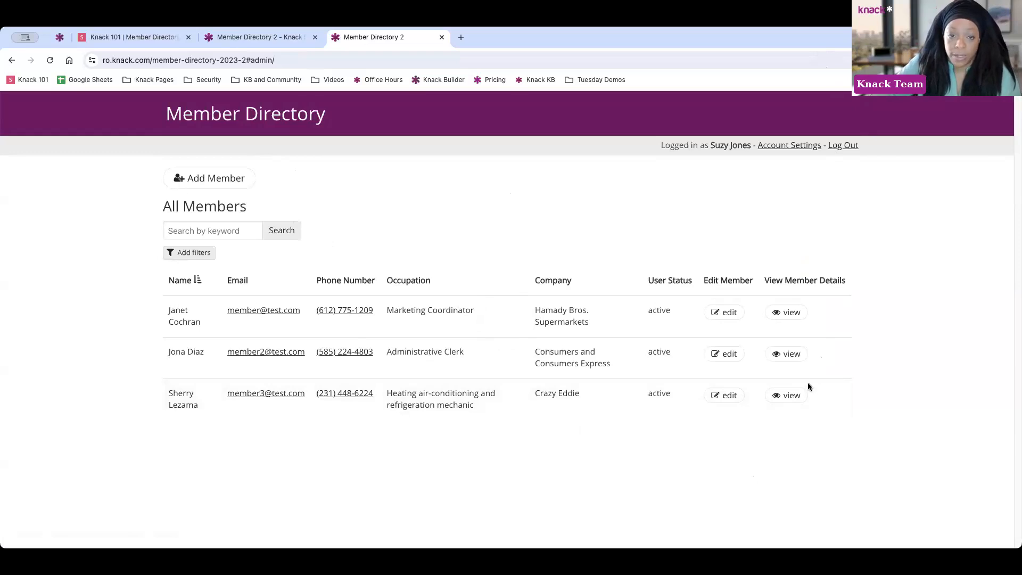
click(263, 42)
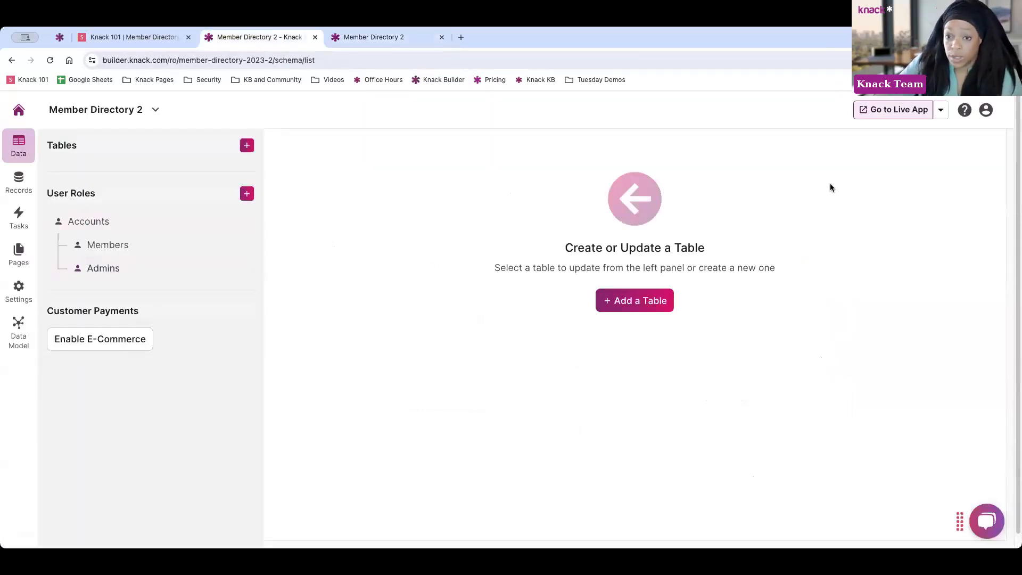
Open the live app's Members page from the Go to Live App dropdown
click(941, 110)
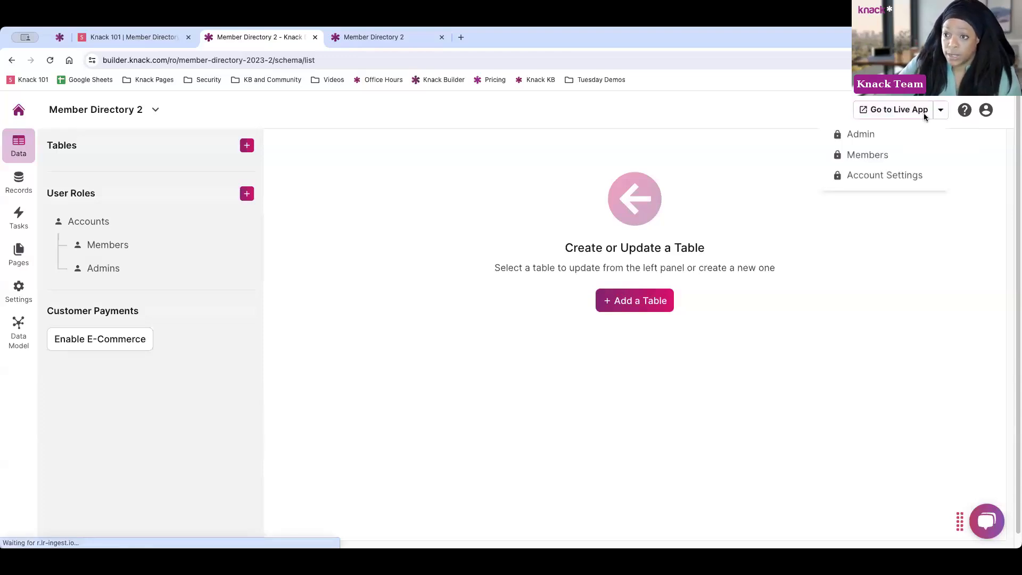
click(868, 155)
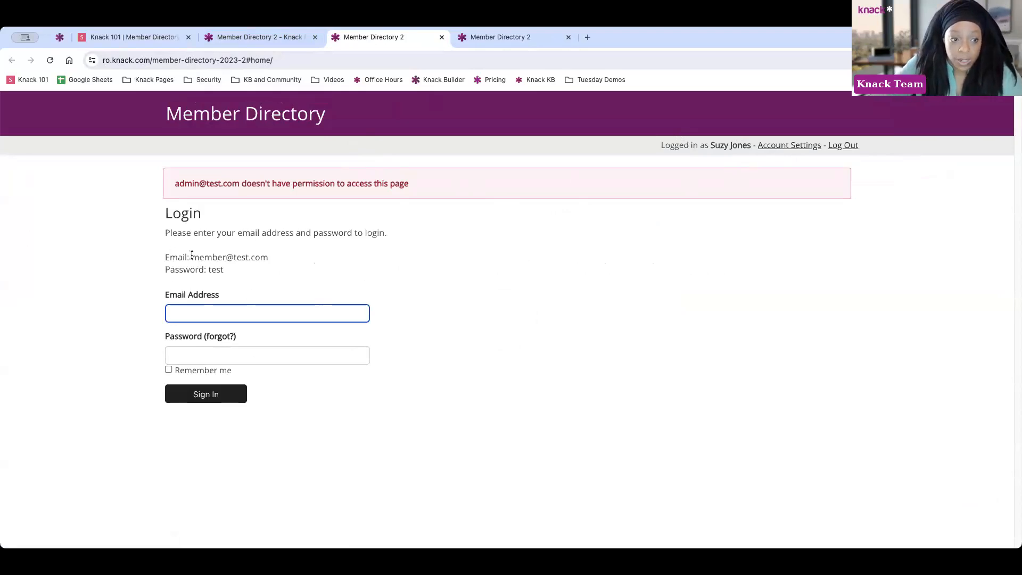
Sign in to the Member Directory with the sample member e-mail and password from the hint
drag(192, 255, 270, 258)
key(ctrl+c)
click(256, 312)
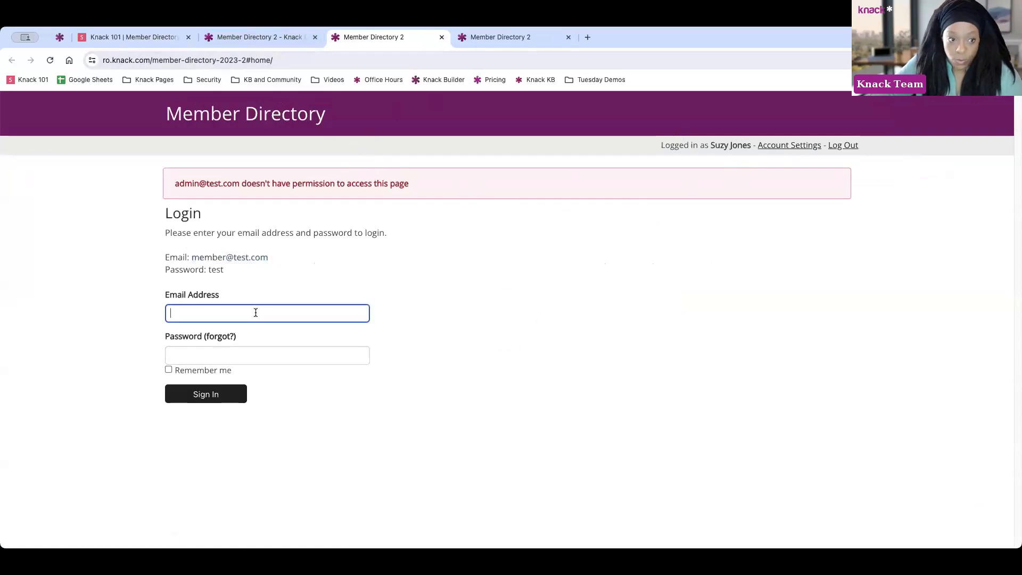
key(ctrl+v)
click(245, 355)
text(test)
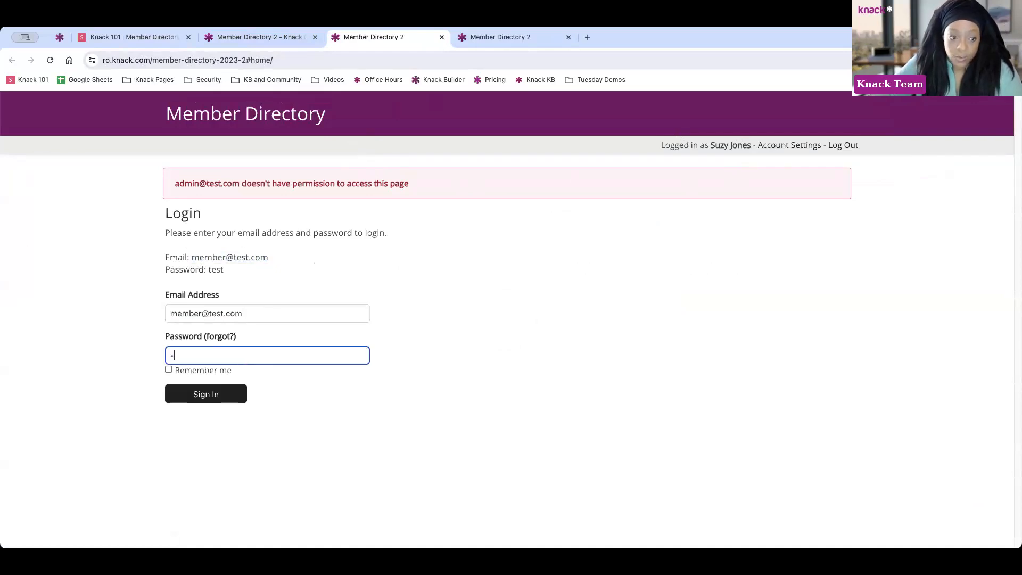
click(206, 396)
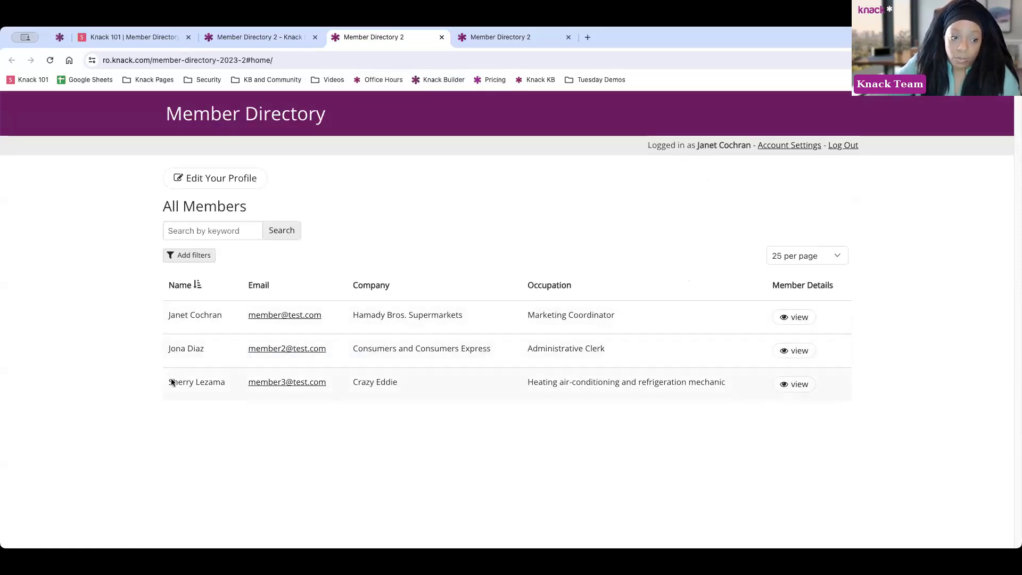
click(798, 351)
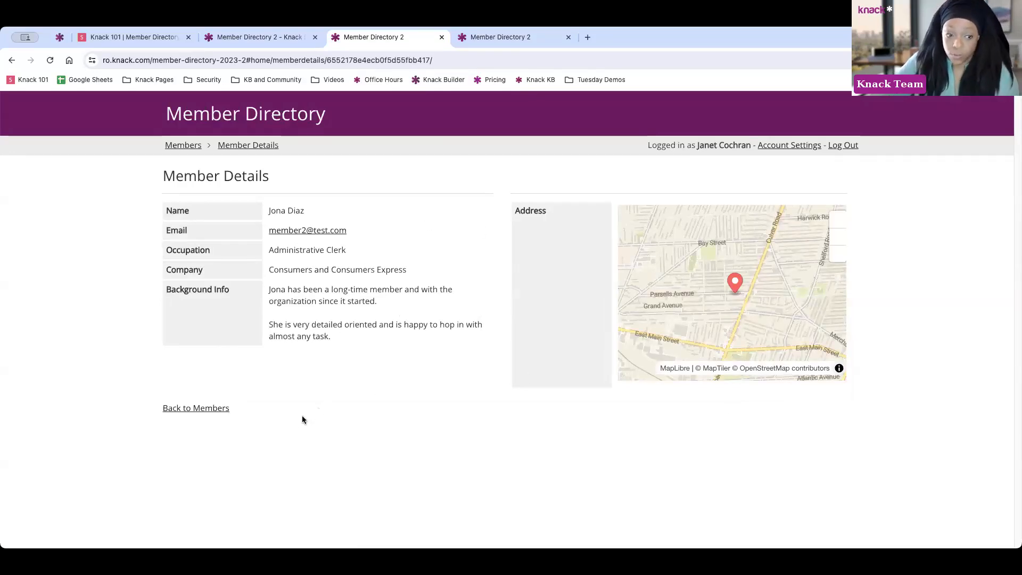
click(212, 415)
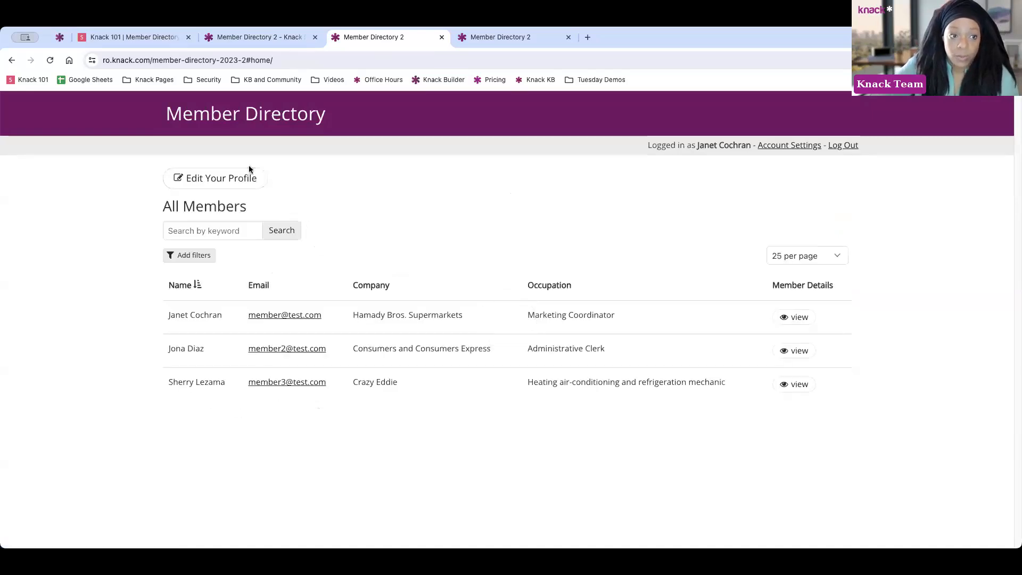
click(226, 181)
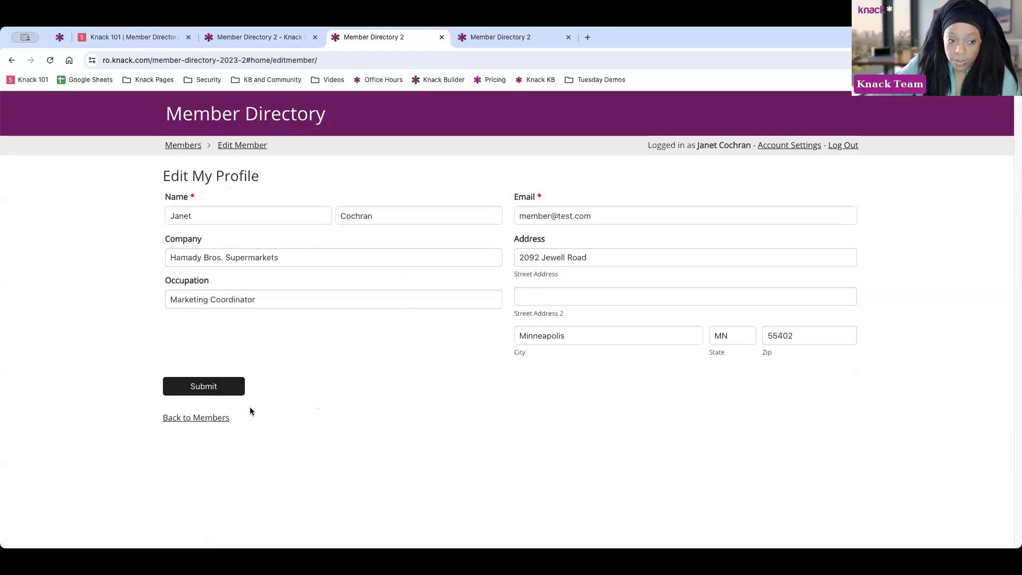
click(200, 417)
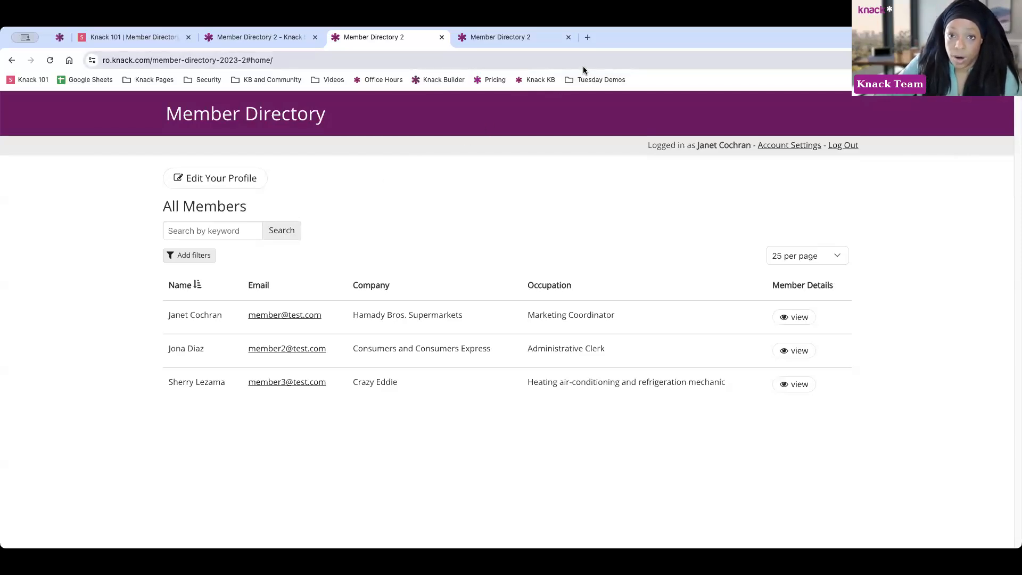
Close both Member Directory tabs and launch the HOA Management live app from the Tuesday Demos bookmarks
click(442, 38)
click(315, 38)
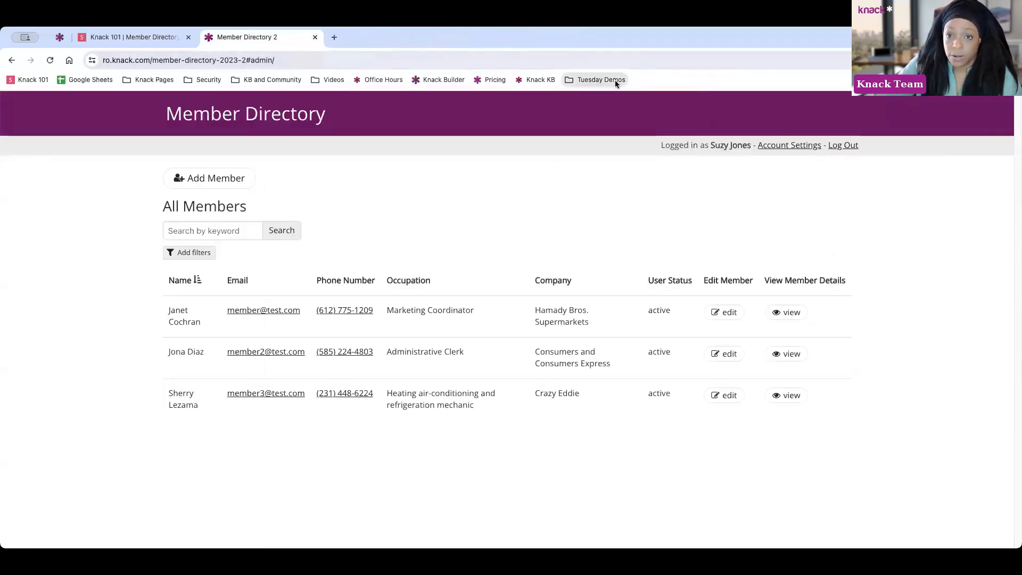
click(600, 79)
click(581, 152)
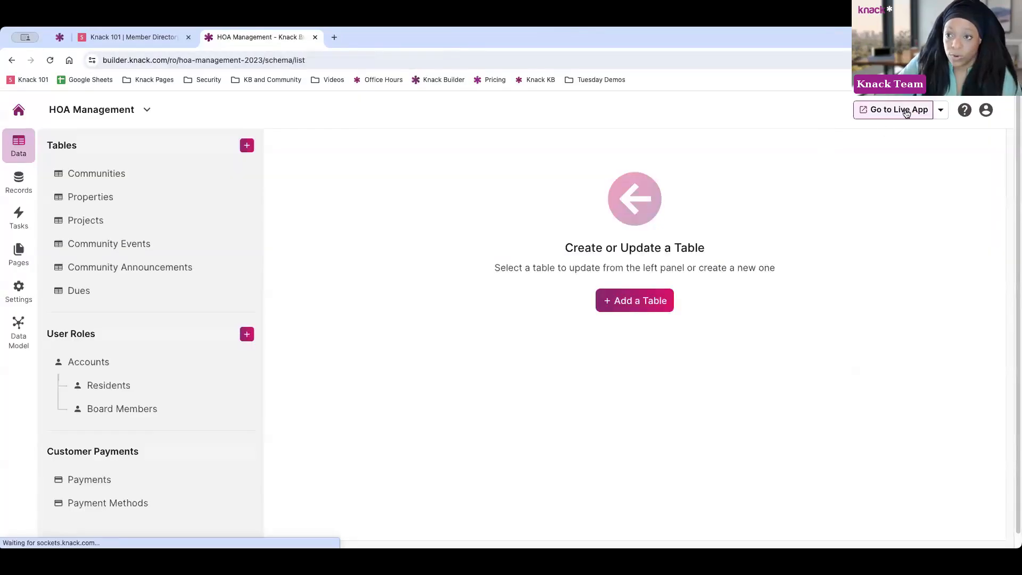
click(906, 114)
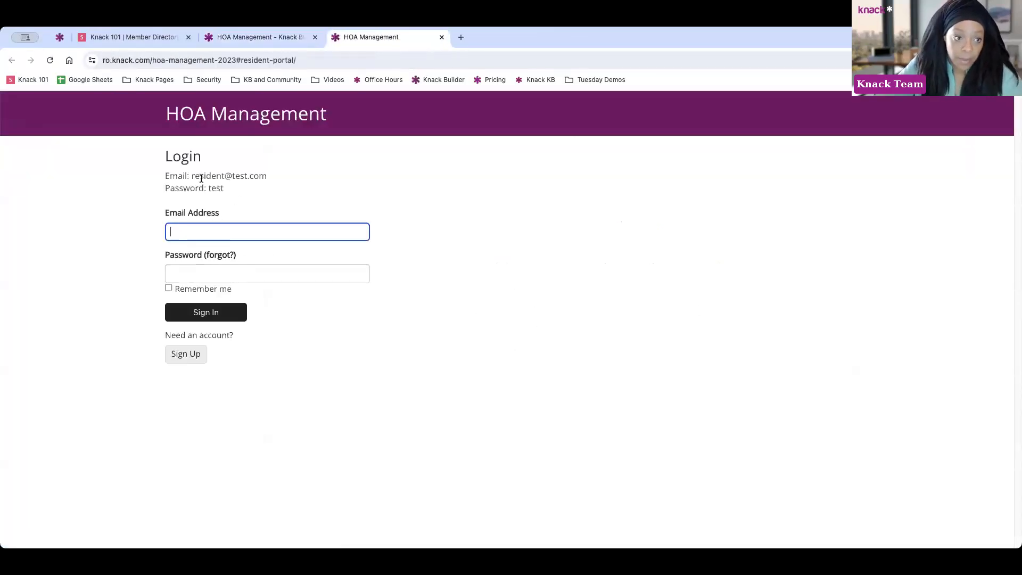
Sign in to the HOA resident portal with the demo resident e-mail and password from the hint
drag(192, 176, 267, 177)
key(super+c)
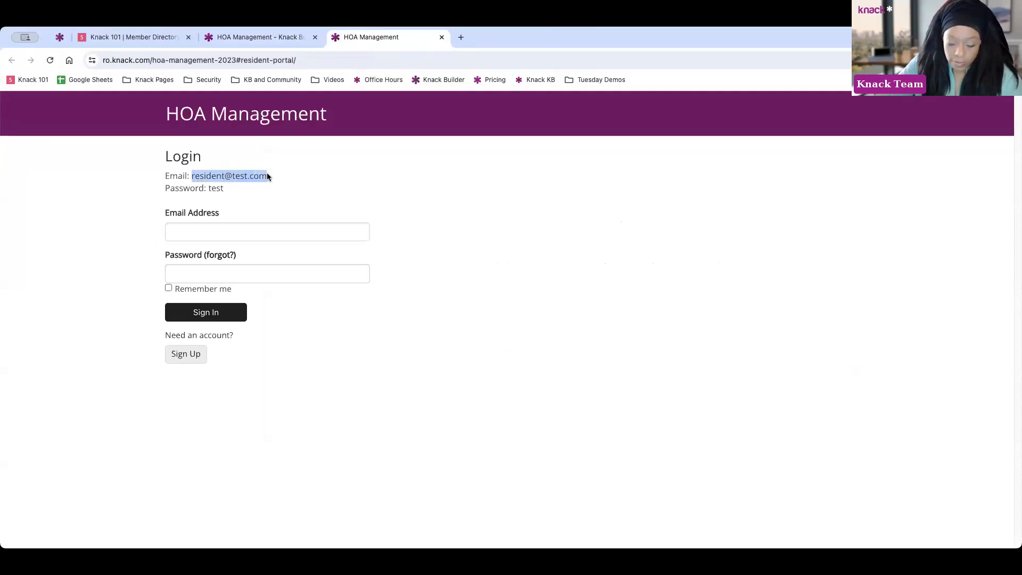
click(242, 230)
key(super+v)
click(233, 269)
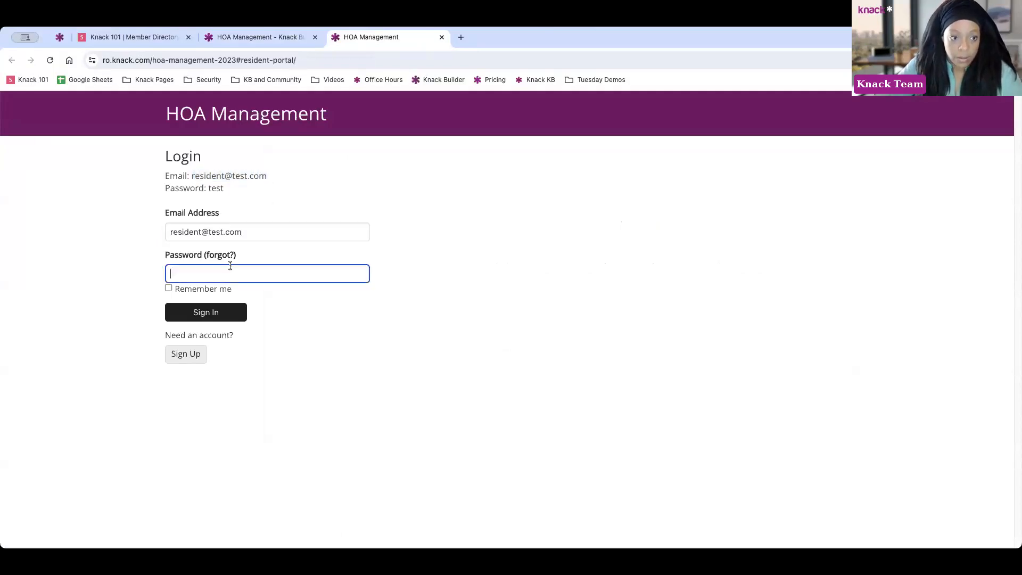
text(test)
click(206, 314)
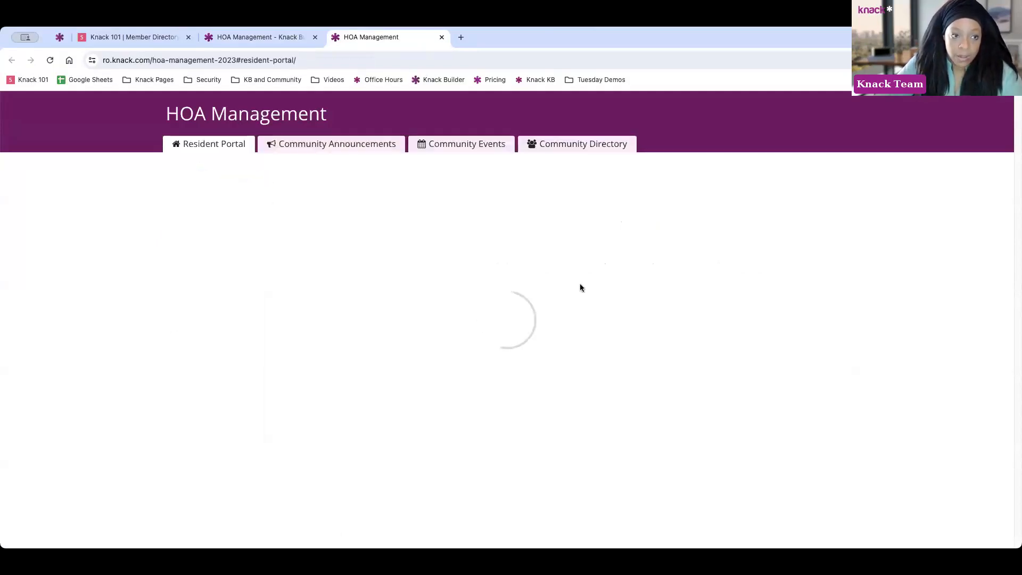
Scroll through the Resident Portal page to review properties, unpaid dues and announcements
scroll(814, 220, down, 3)
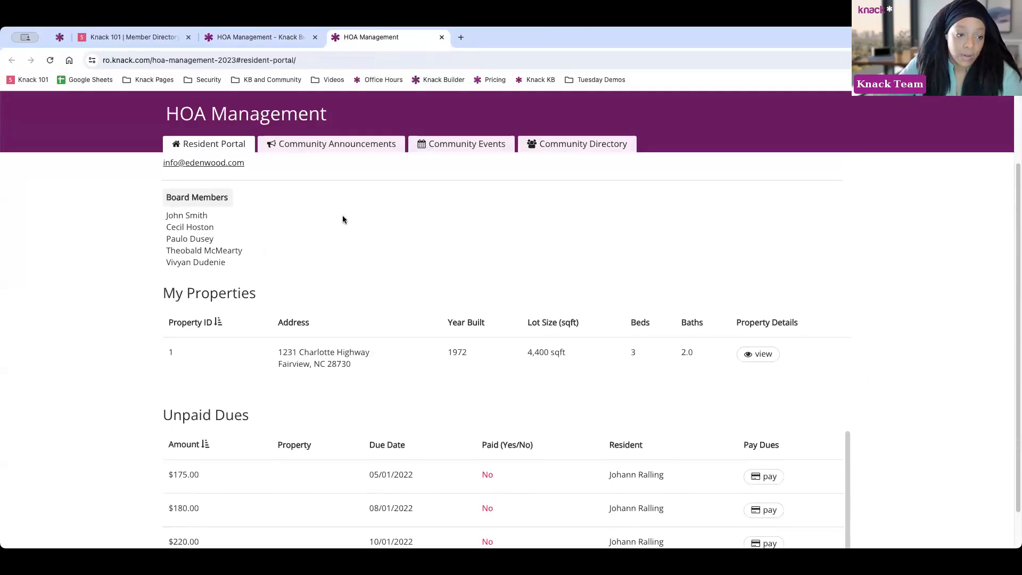
scroll(389, 233, up, 3)
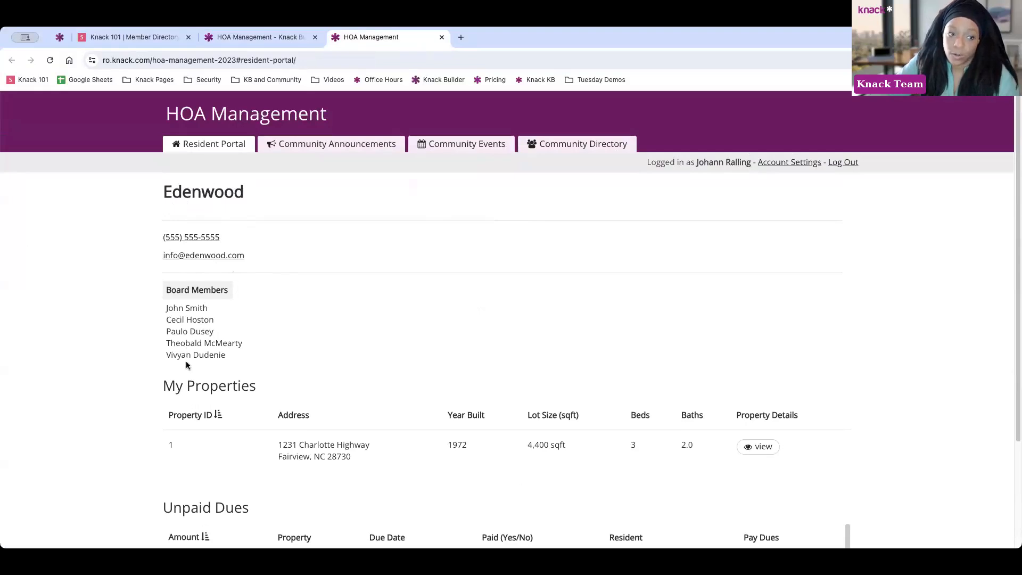
scroll(298, 303, down, 1)
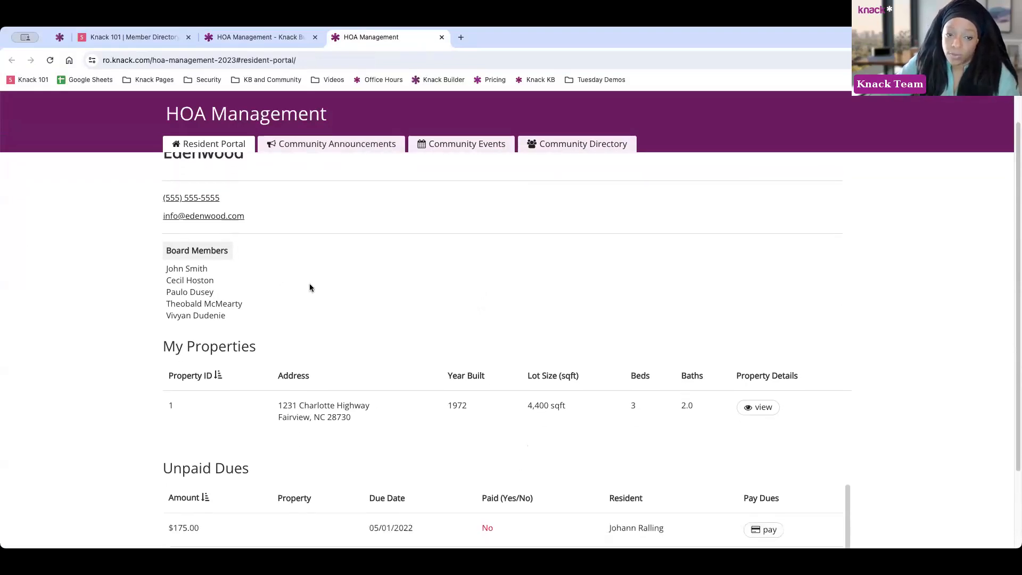
scroll(311, 286, down, 1)
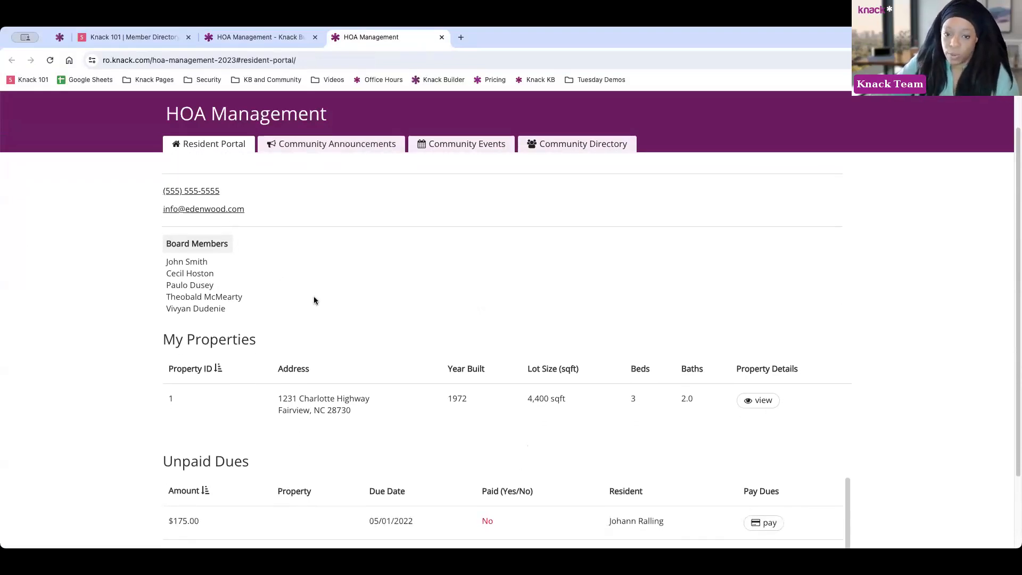
scroll(314, 298, down, 1)
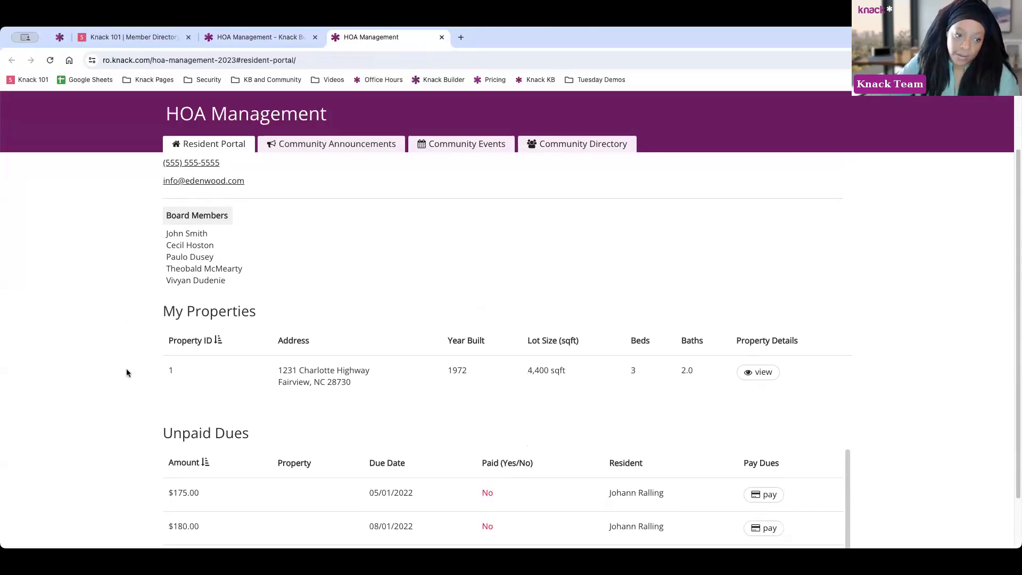
scroll(303, 355, down, 1)
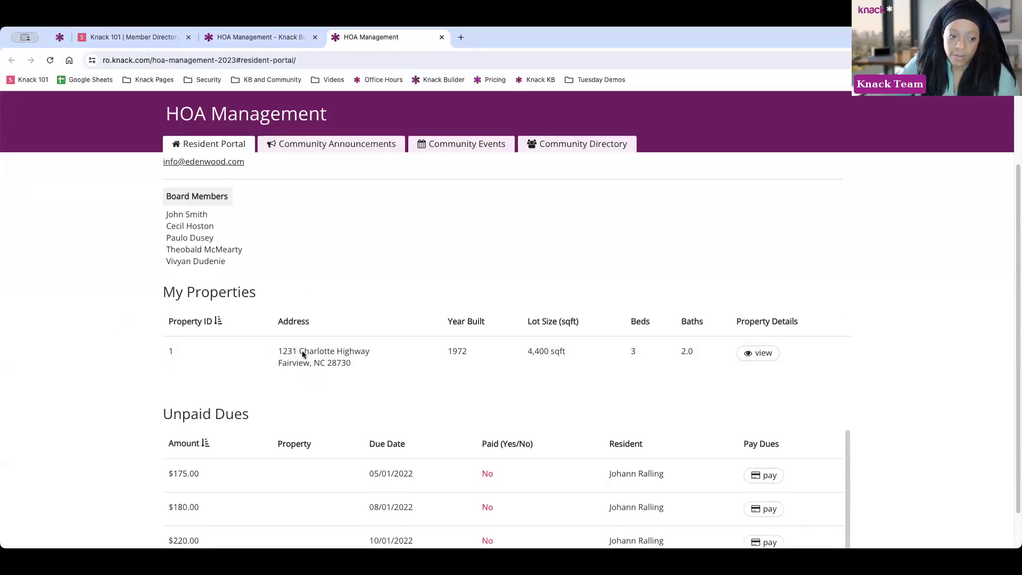
scroll(303, 355, down, 2)
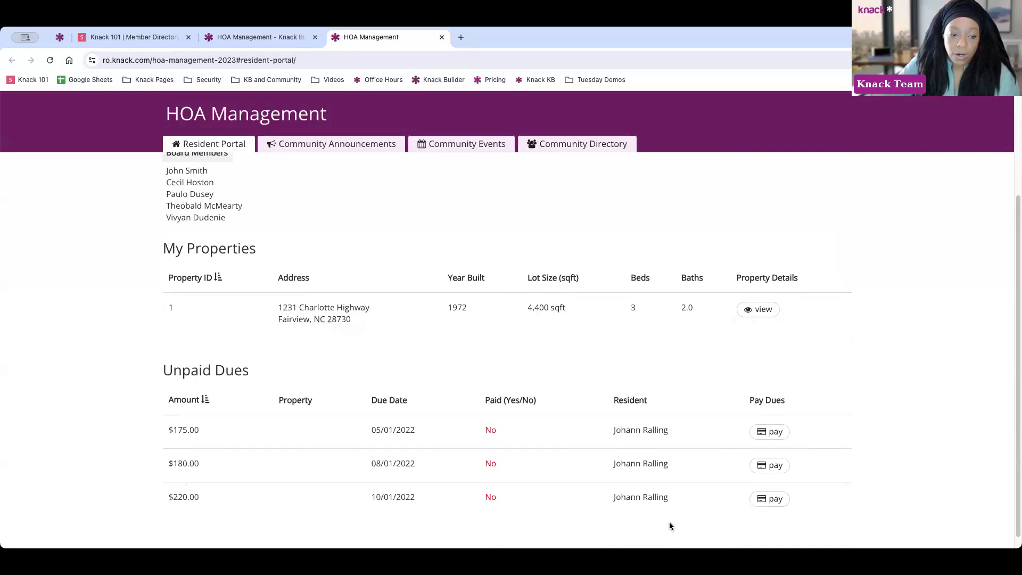
scroll(187, 394, up, 5)
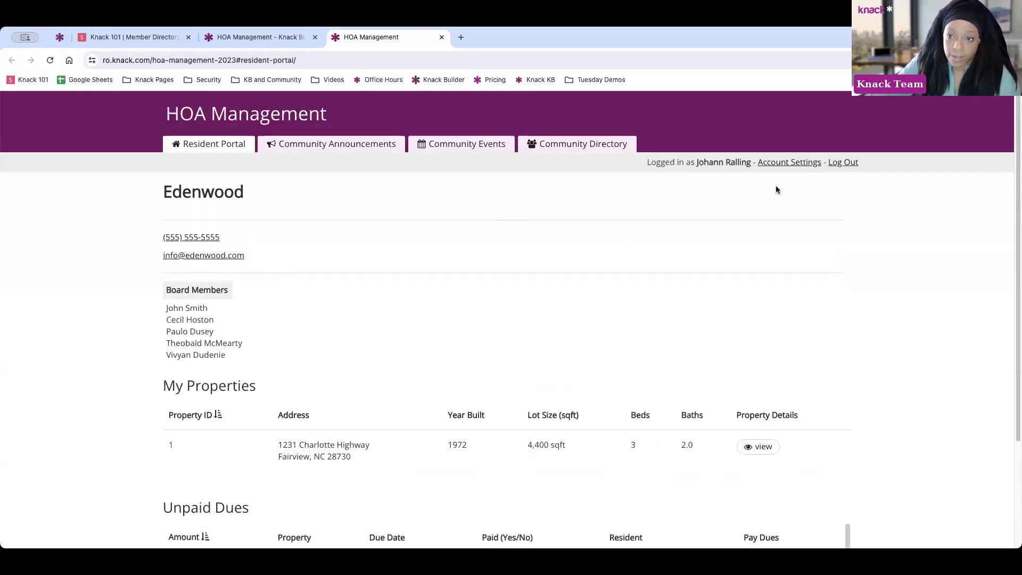
scroll(361, 321, down, 1)
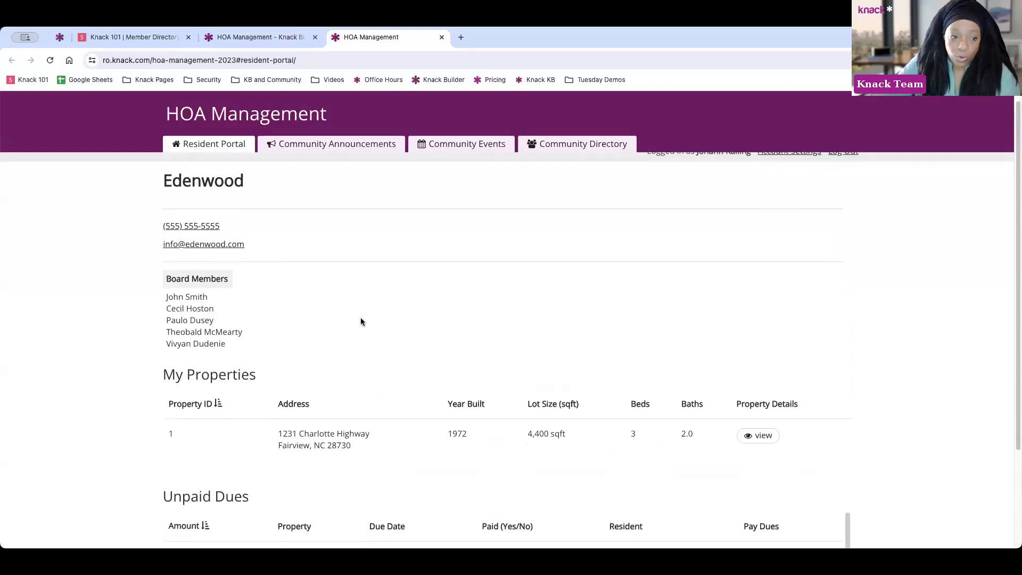
scroll(360, 321, down, 5)
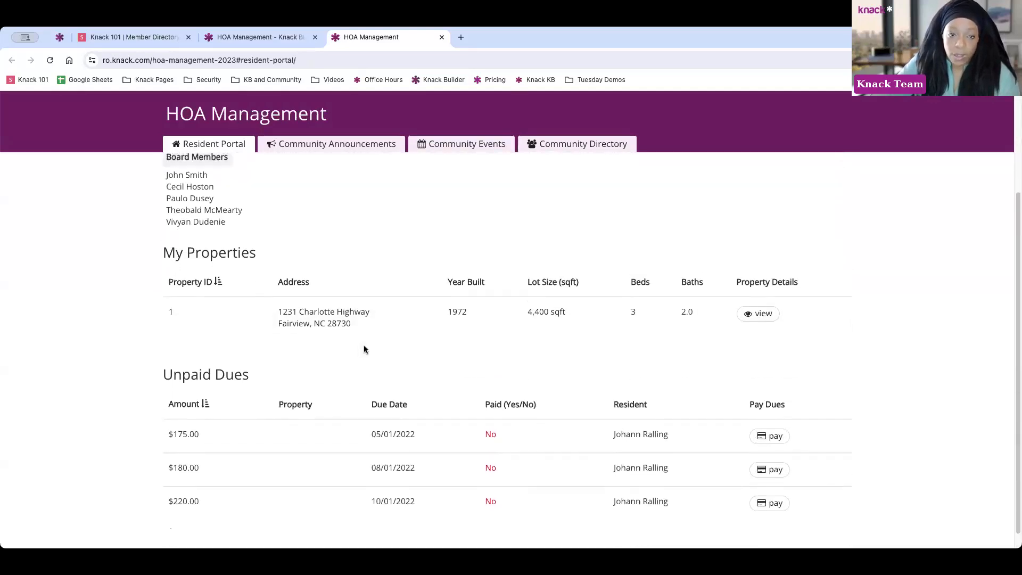
scroll(364, 348, up, 5)
Browse the Community Announcements page, then switch to the July 2024 Community Events calendar
click(327, 147)
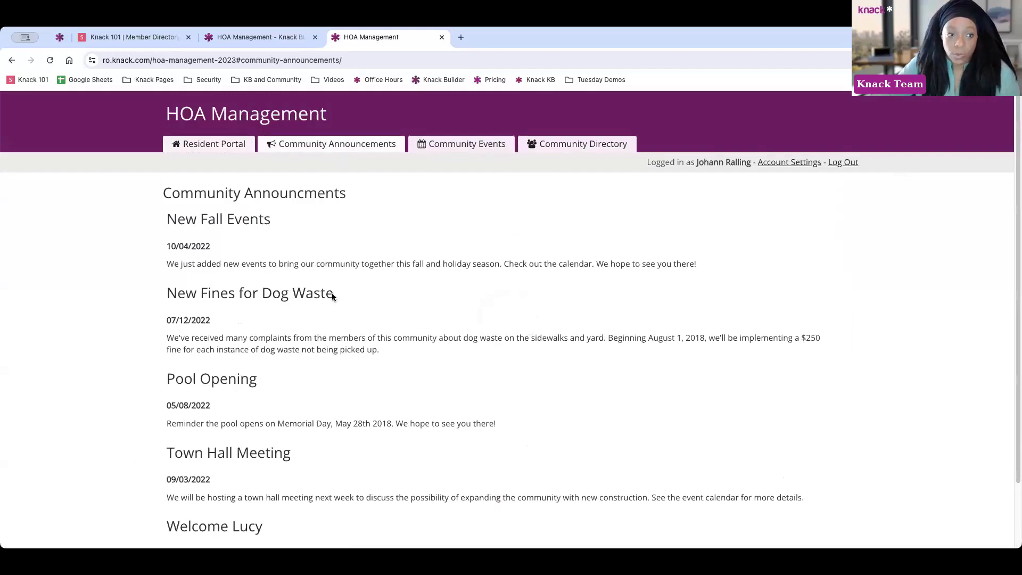
scroll(335, 282, down, 1)
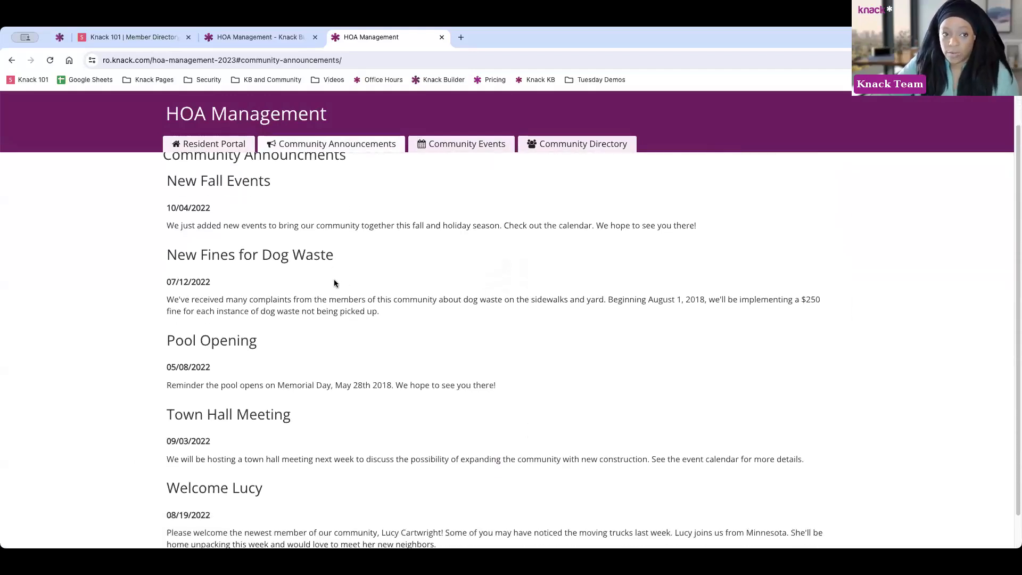
scroll(320, 277, up, 1)
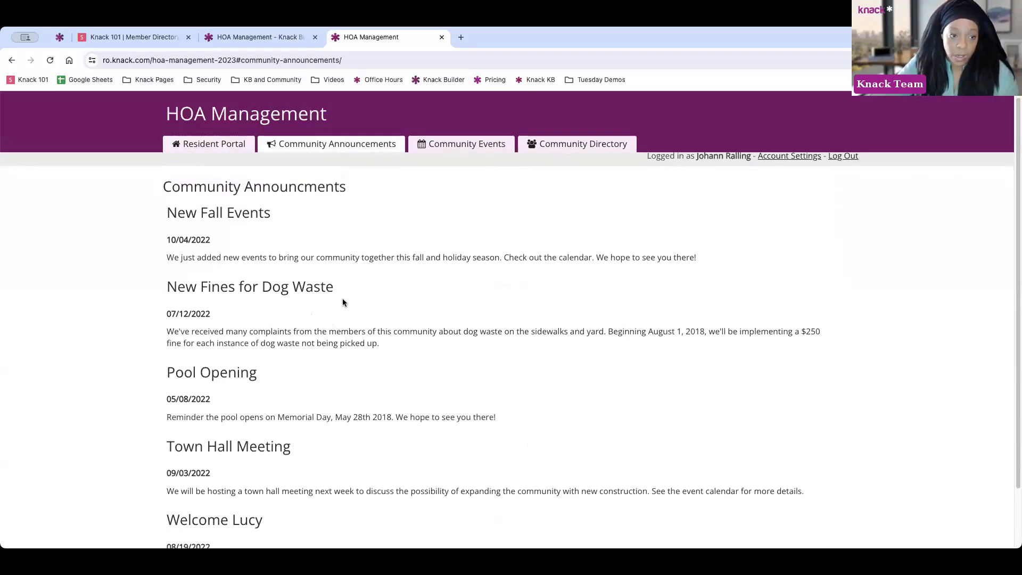
scroll(343, 302, up, 1)
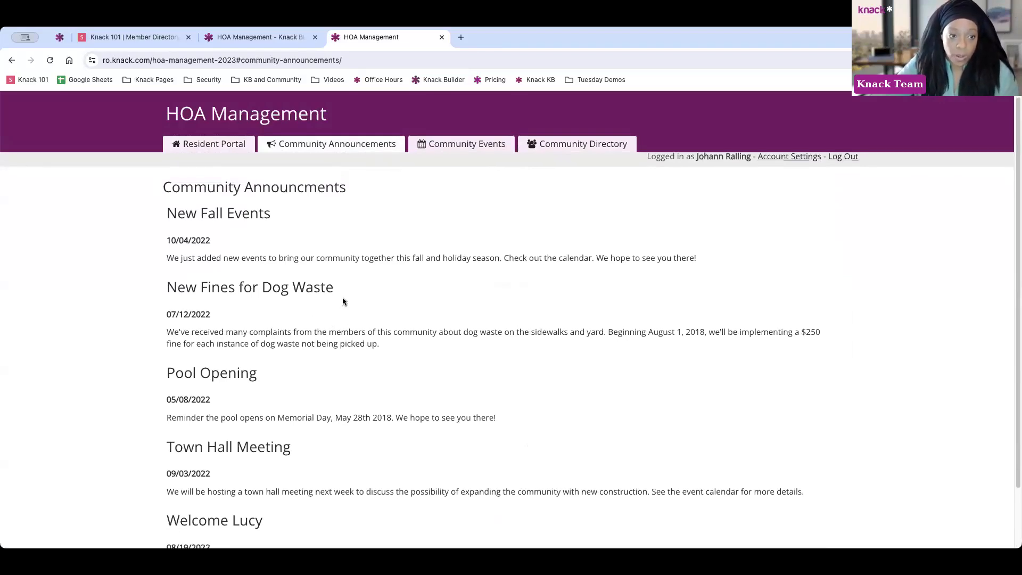
click(476, 153)
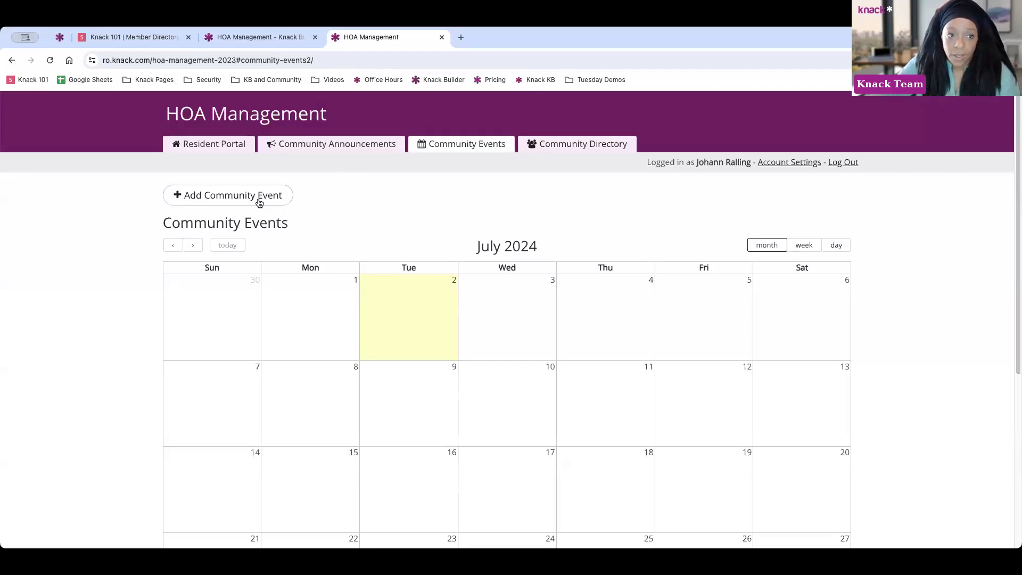
Create a community event named 'New Event' with description 'Description' for Edenwood
click(239, 198)
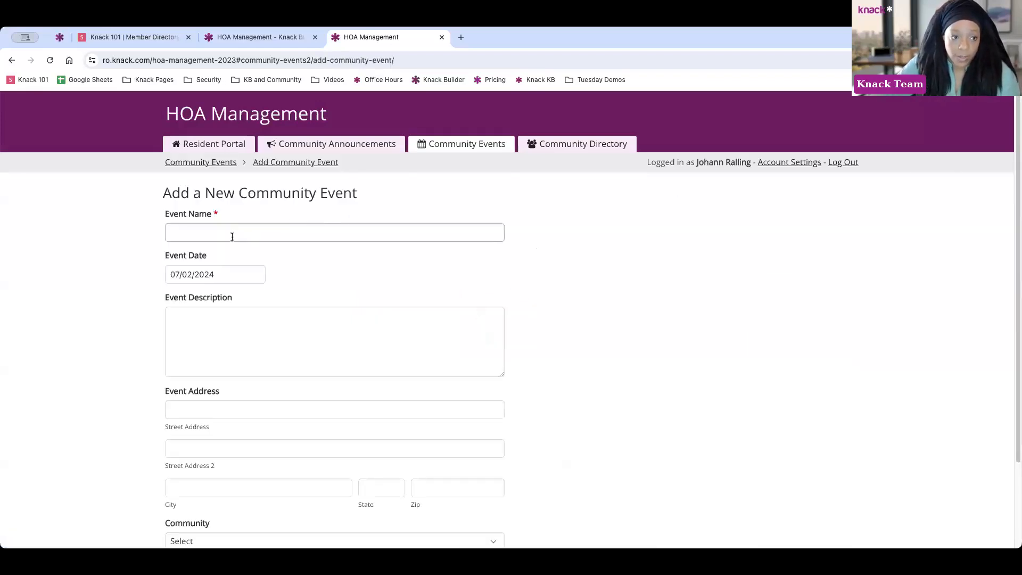
click(233, 235)
text(New Event)
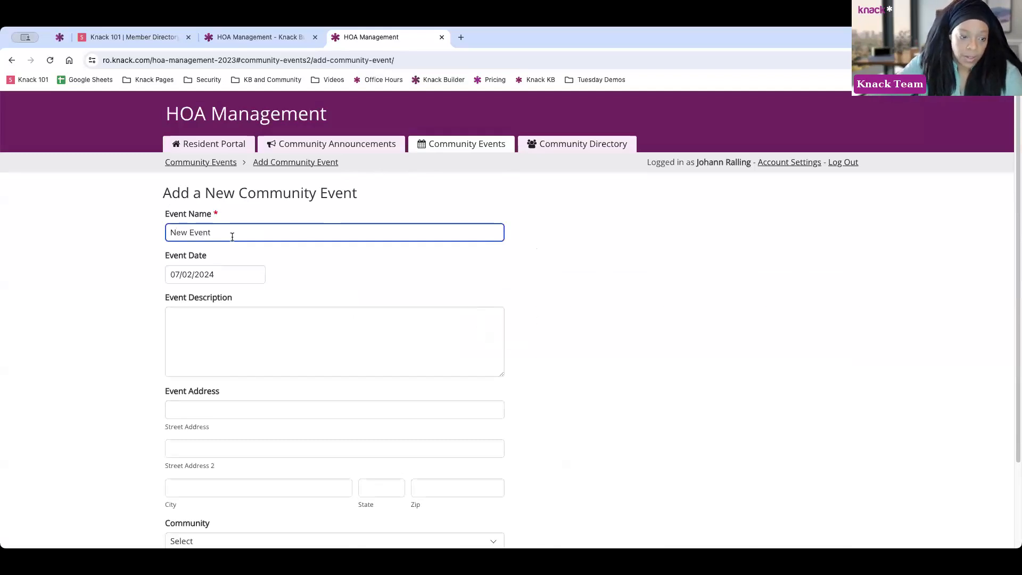
click(225, 333)
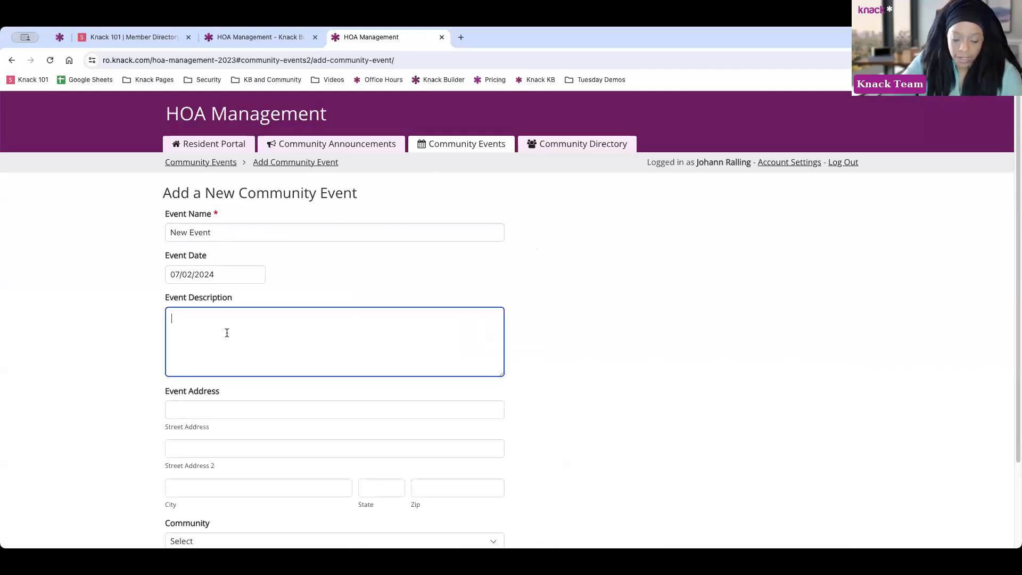
text(Description)
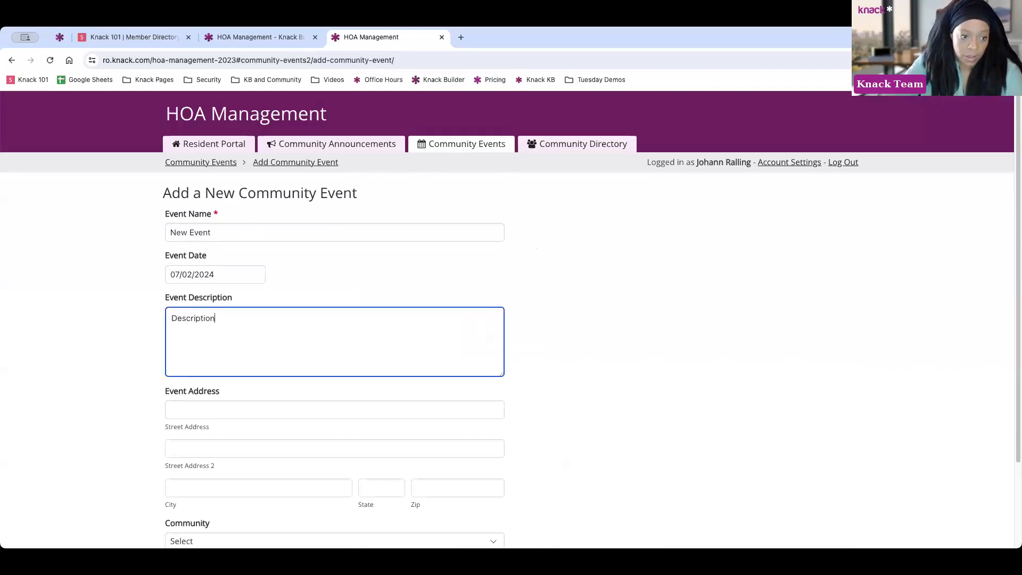
scroll(296, 358, down, 3)
click(251, 443)
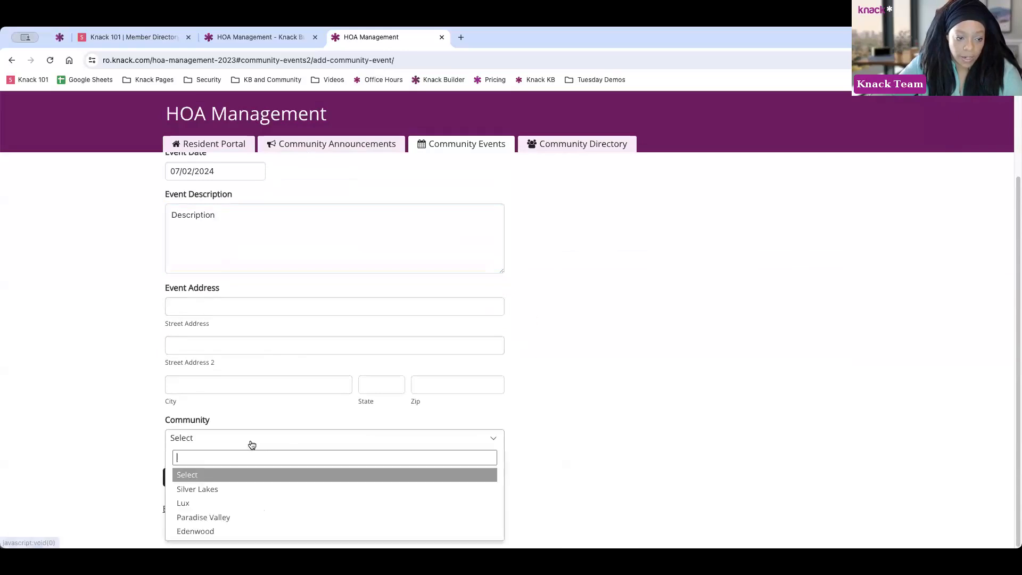
click(223, 531)
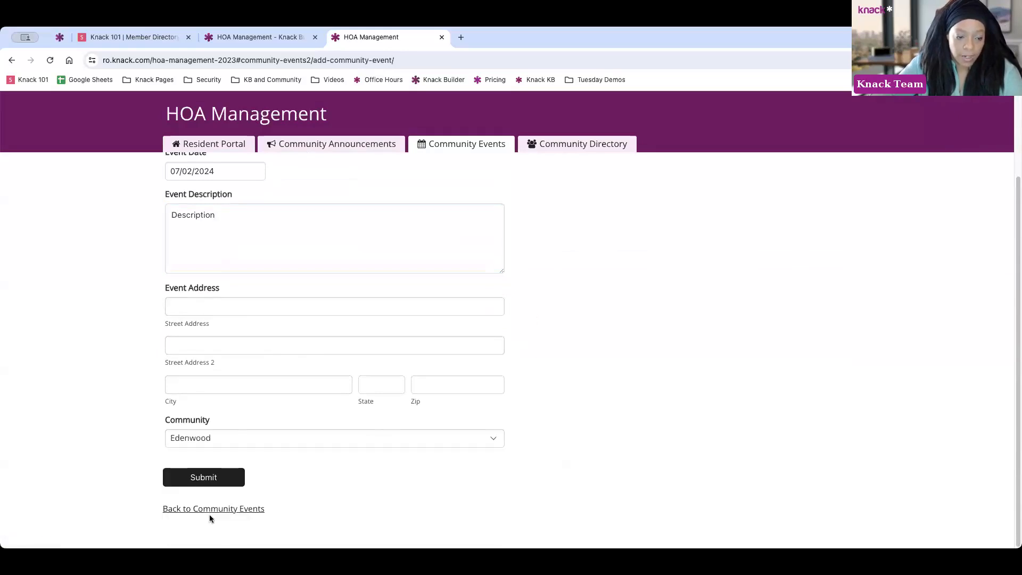
click(205, 478)
Back on the calendar, check the New Event details on July 2, 2024
click(234, 278)
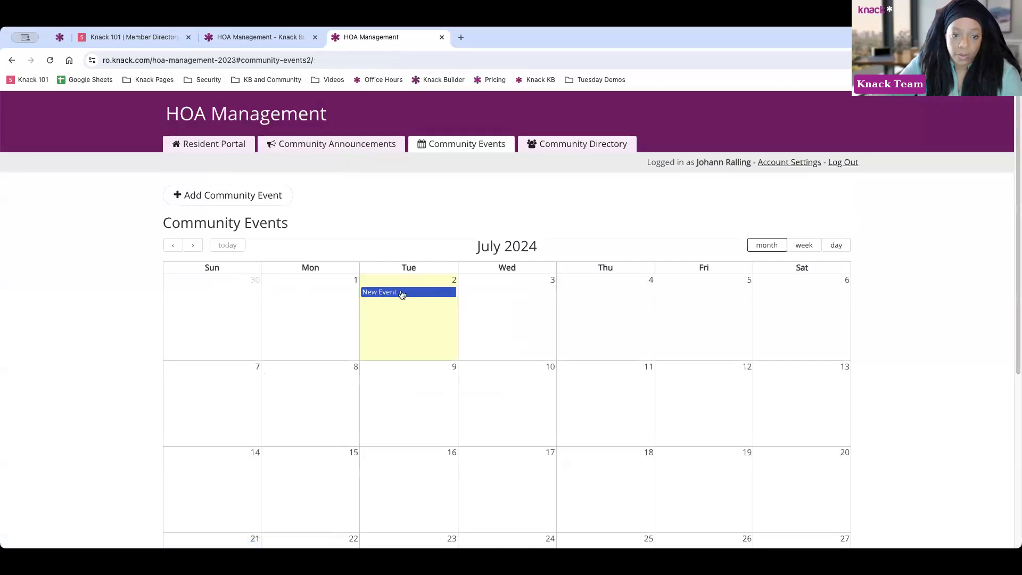
click(402, 296)
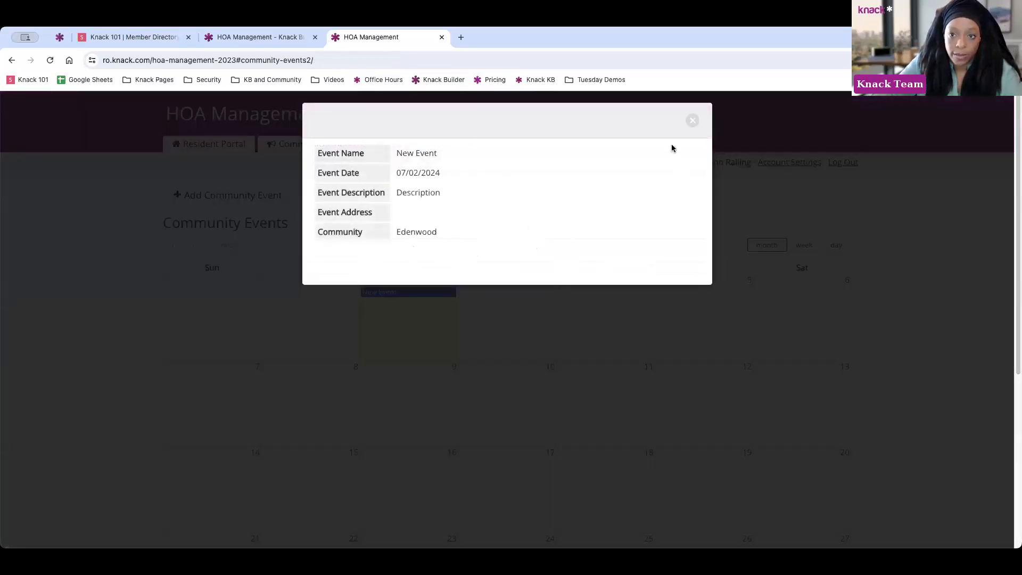
click(691, 121)
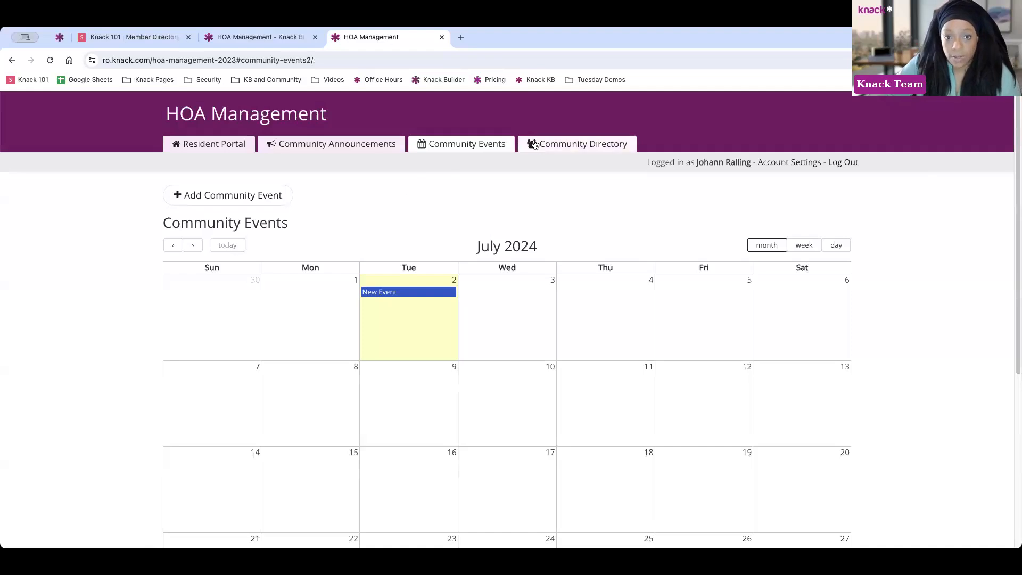
Open the Community Directory and view the first resident's details before returning to the Residents list
click(563, 144)
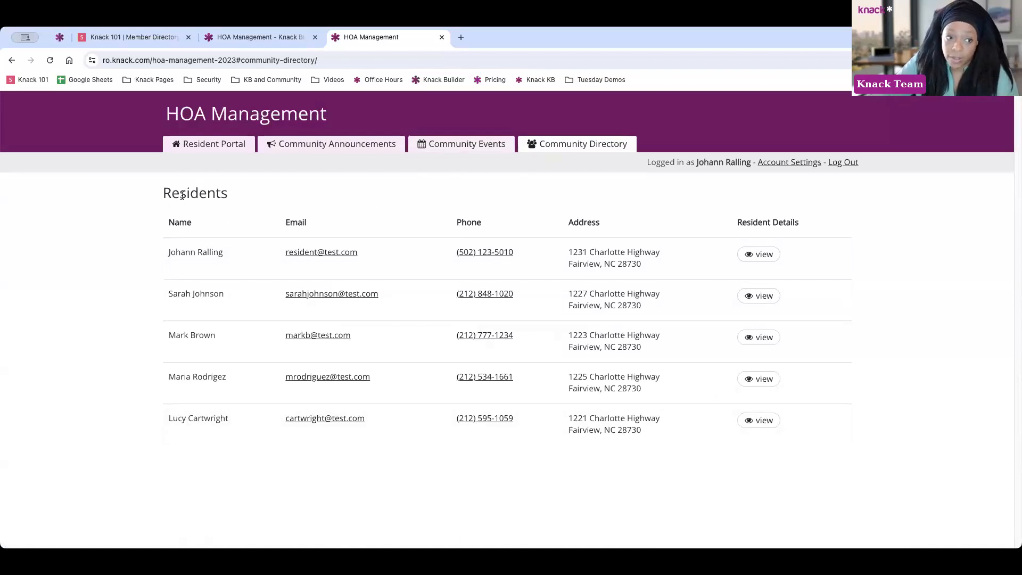
click(759, 254)
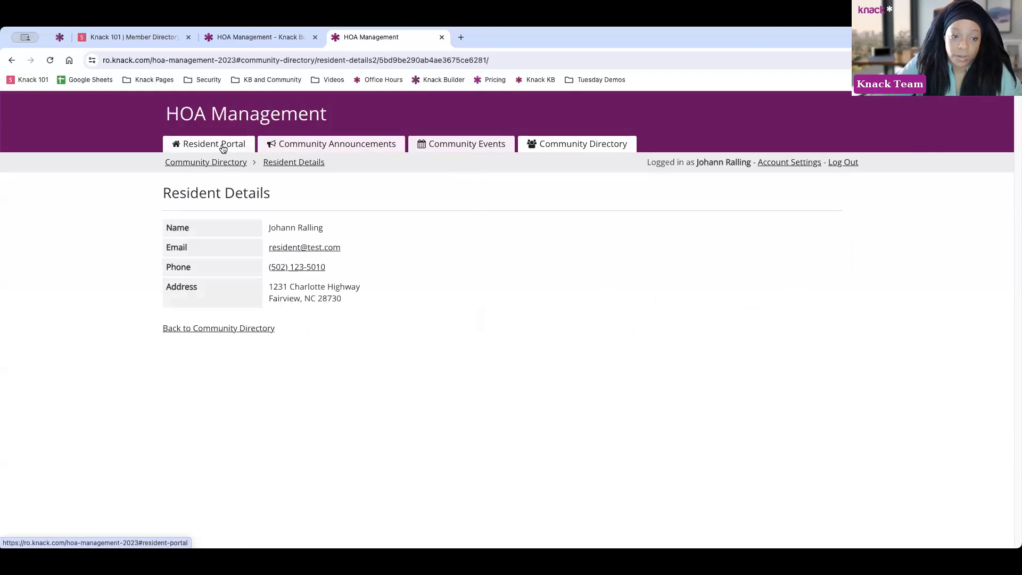
click(244, 328)
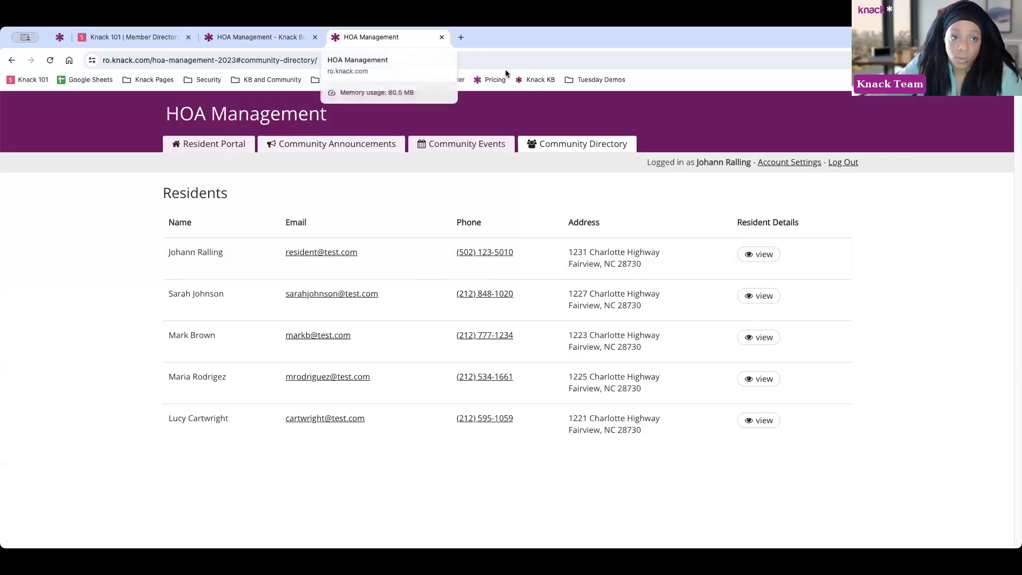
Open MD - Builder from the Tuesday Demos bookmarks and close the HOA Management tab
click(579, 80)
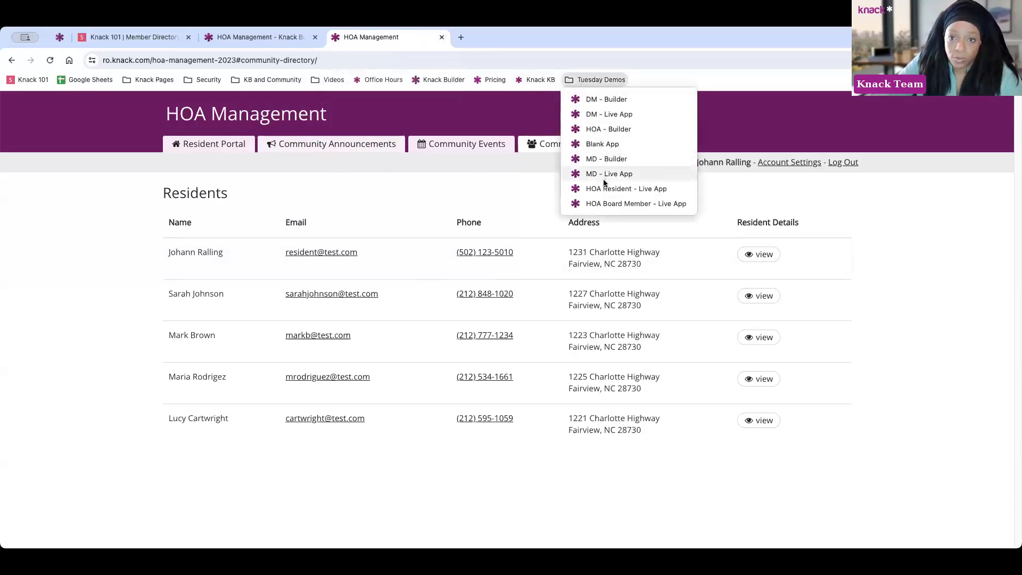
click(602, 158)
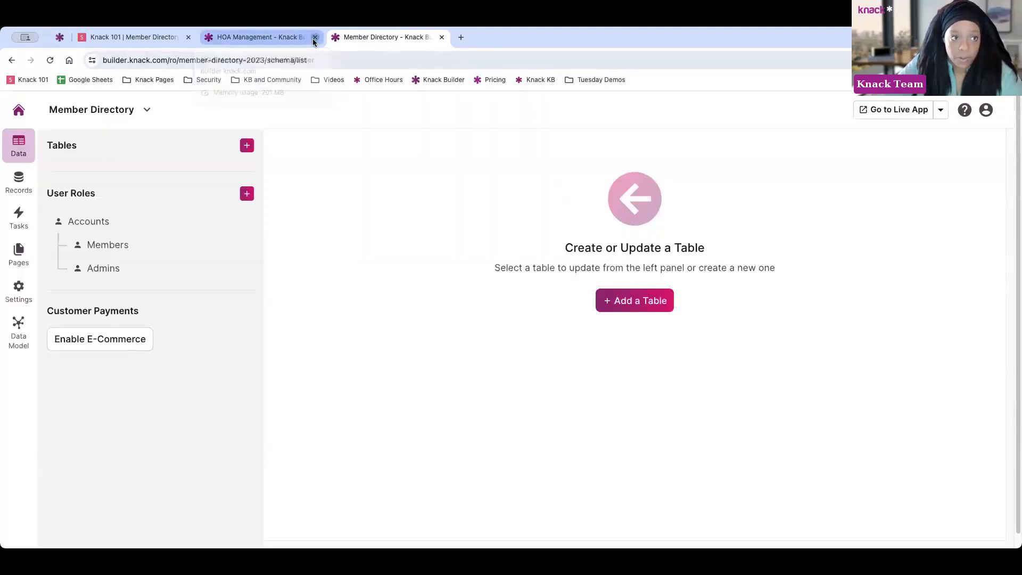
click(314, 38)
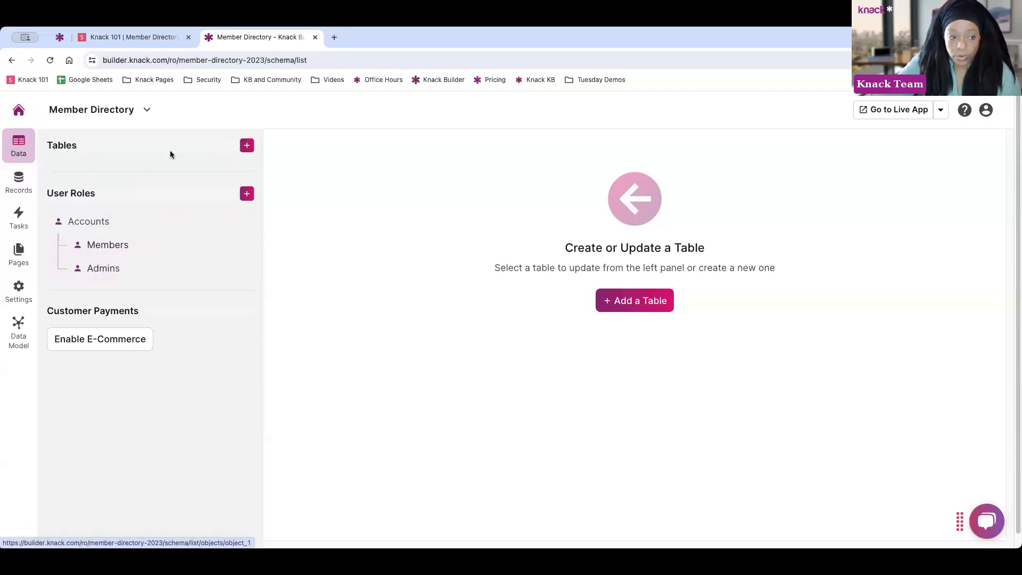
click(245, 147)
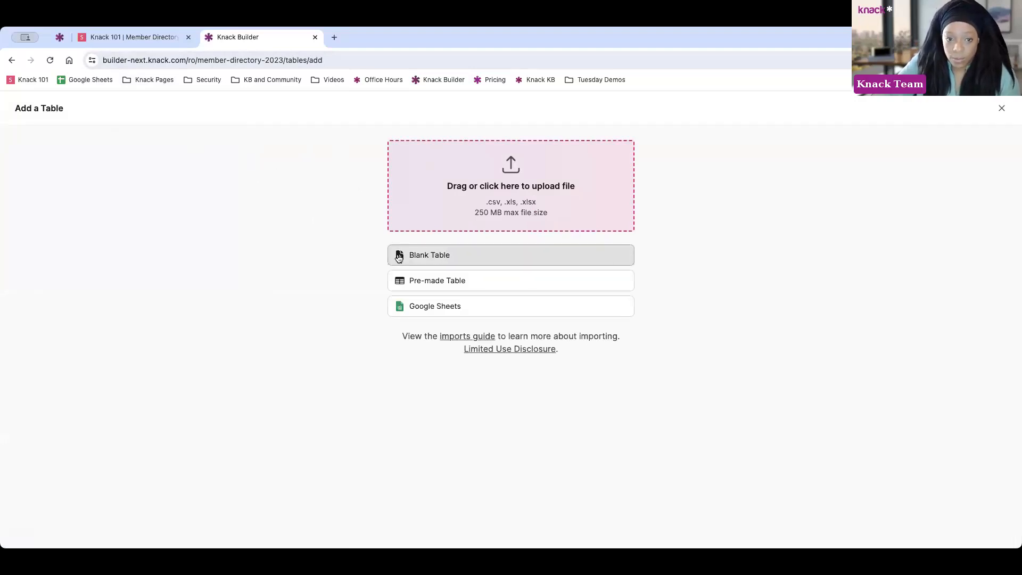
click(459, 285)
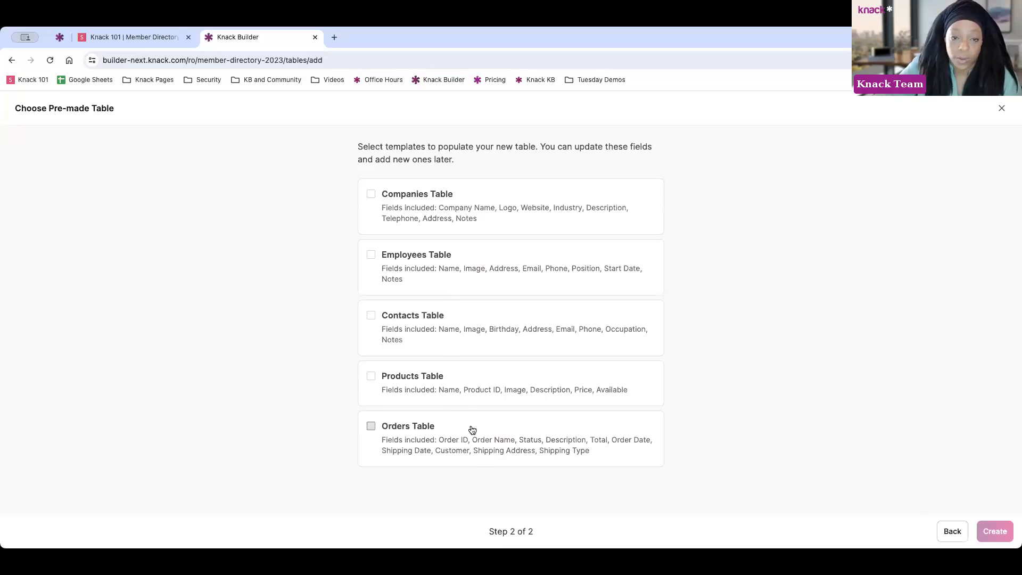
click(943, 530)
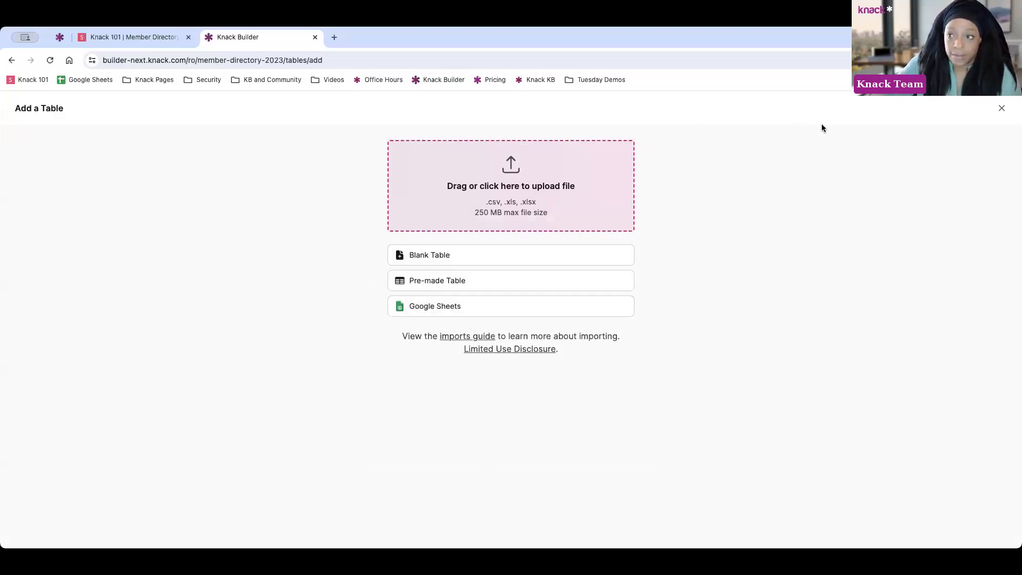
click(1002, 110)
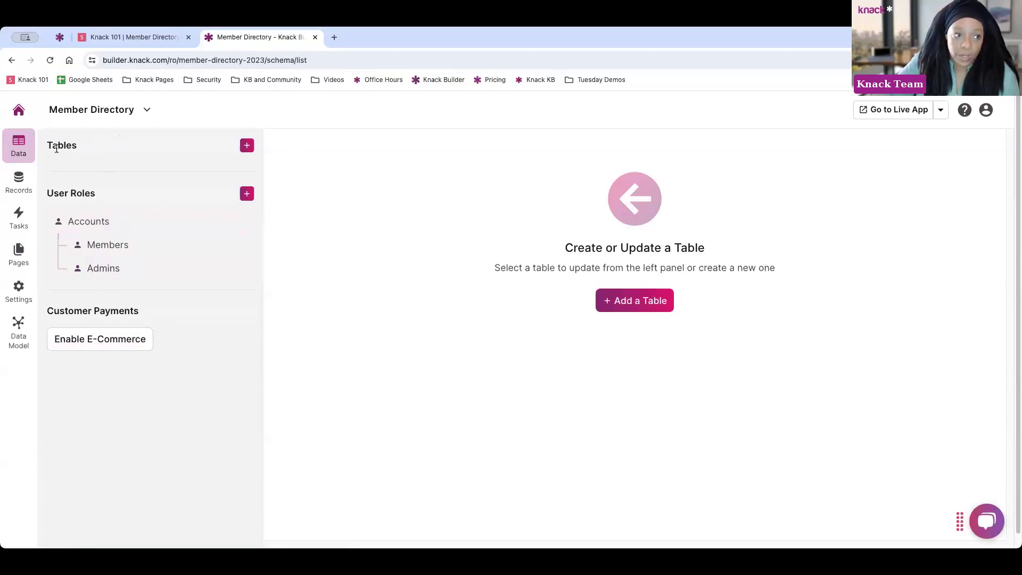
Open the Members table's fields and display the available field types to add
drag(48, 140, 91, 141)
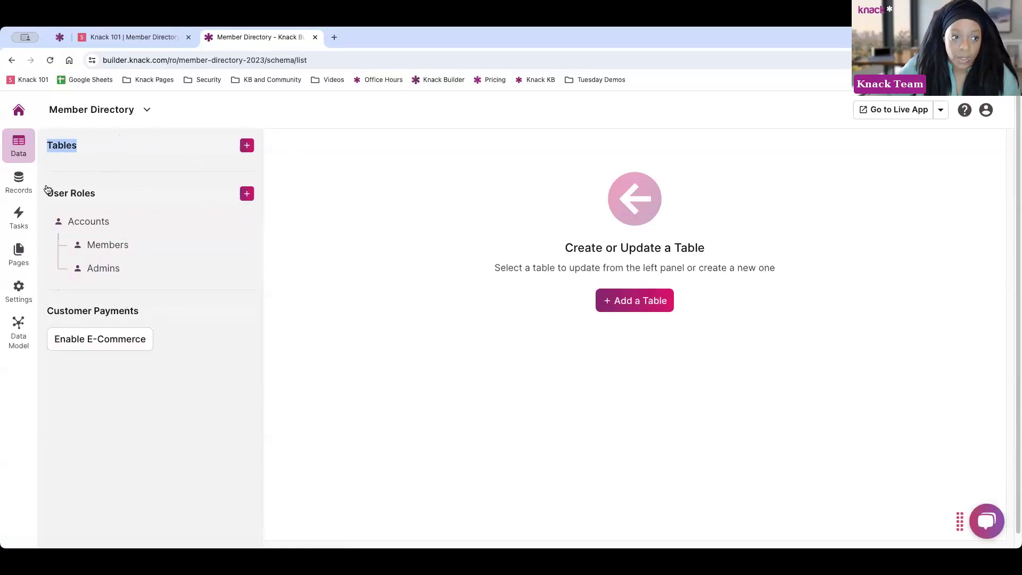
click(118, 245)
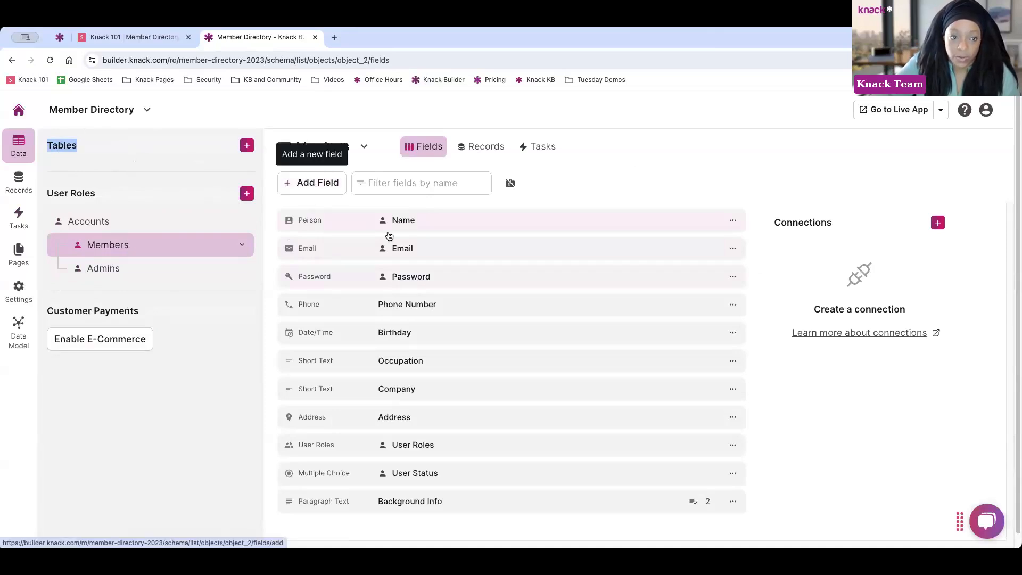
scroll(405, 373, down, 1)
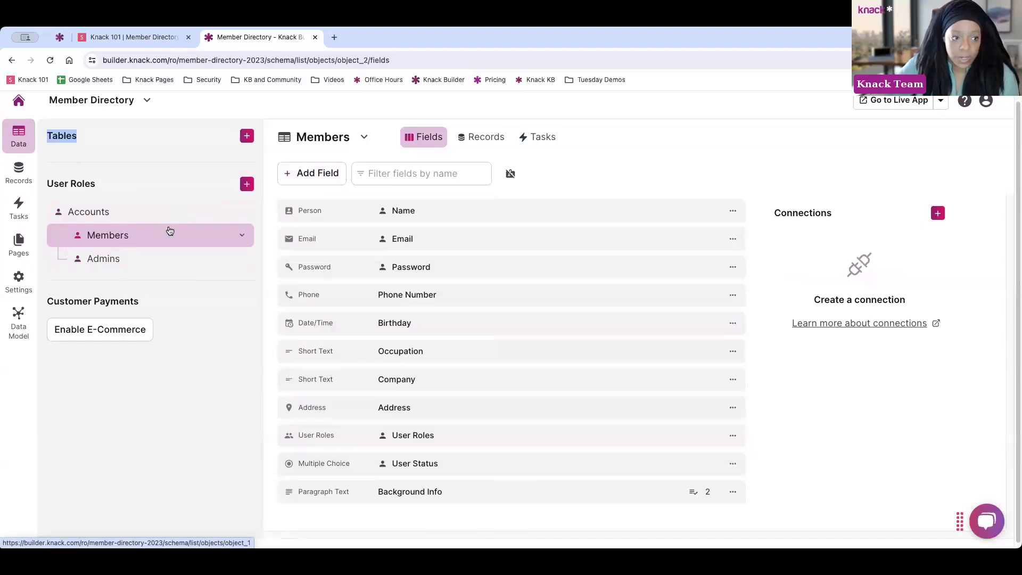
click(321, 175)
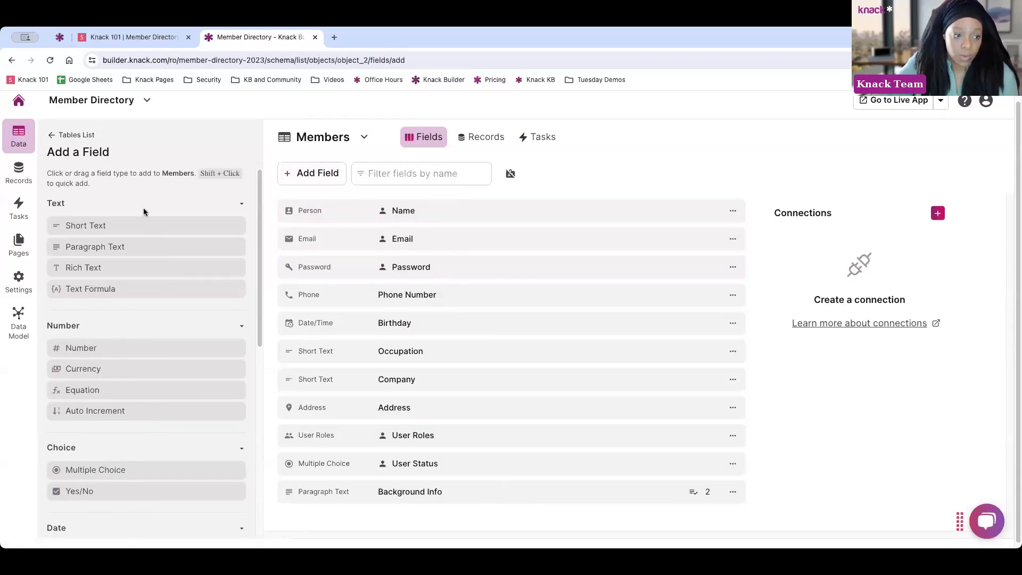
scroll(159, 250, down, 1)
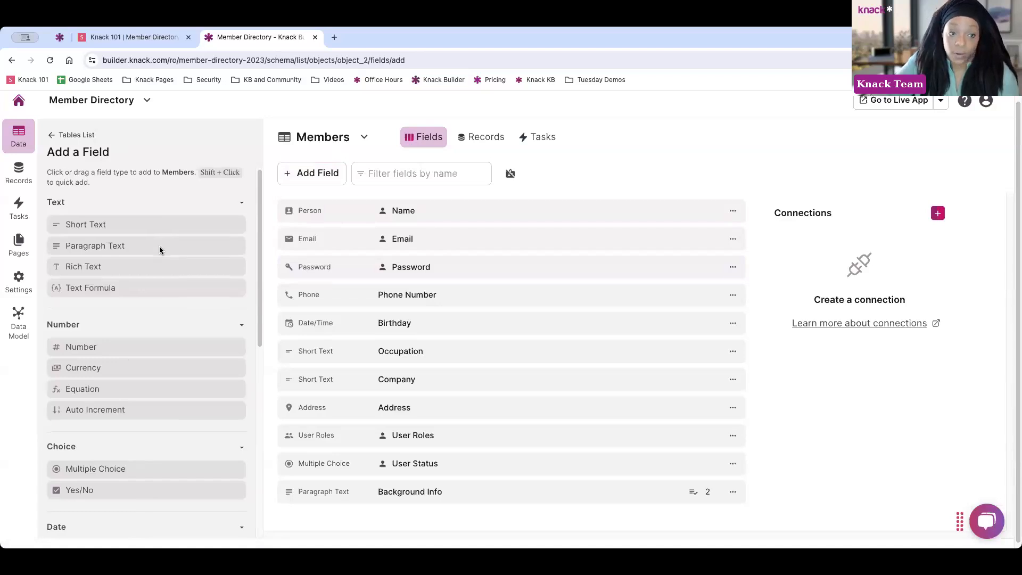
scroll(158, 261, down, 1)
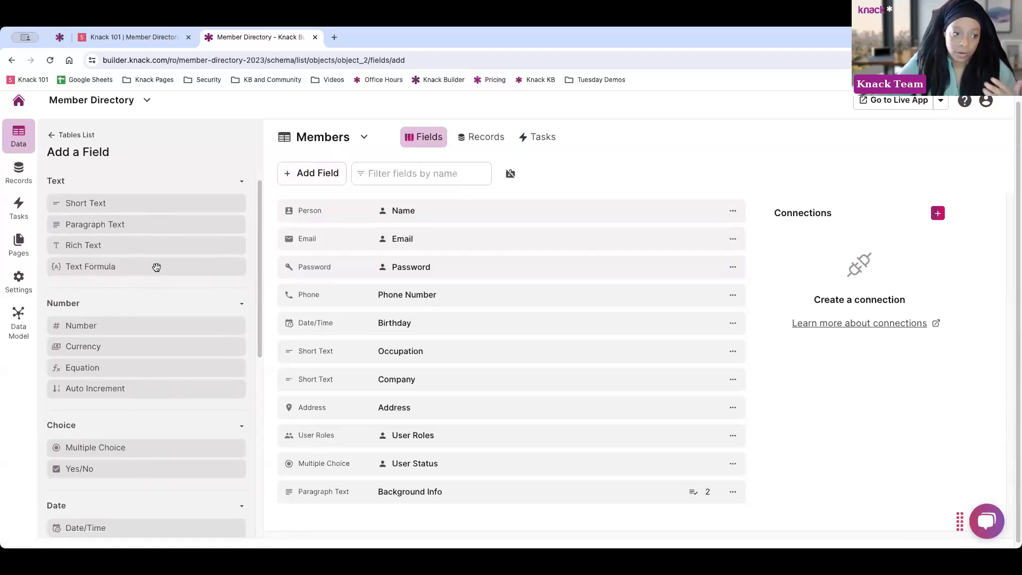
scroll(156, 271, down, 2)
scroll(156, 277, down, 5)
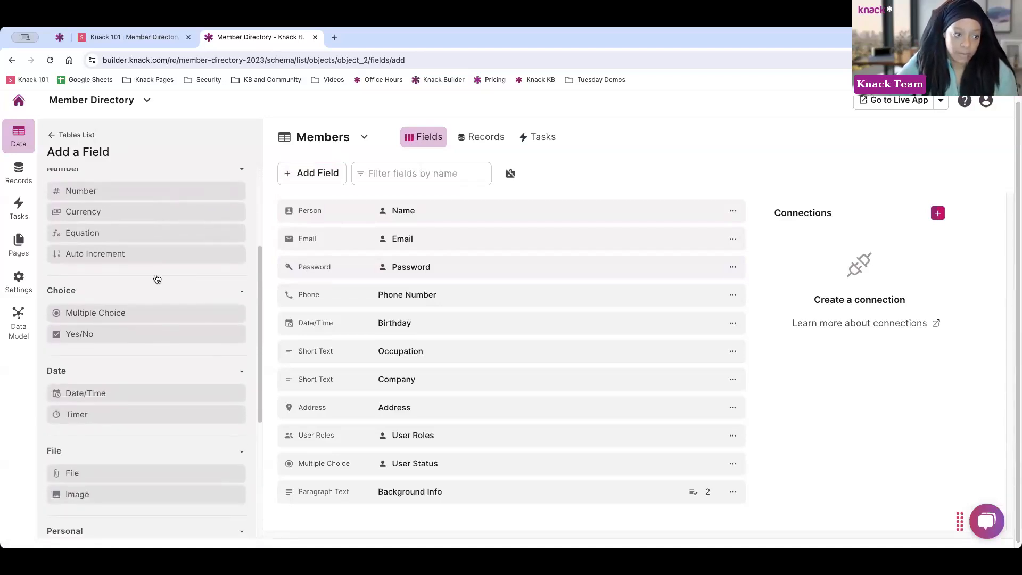
scroll(160, 282, up, 6)
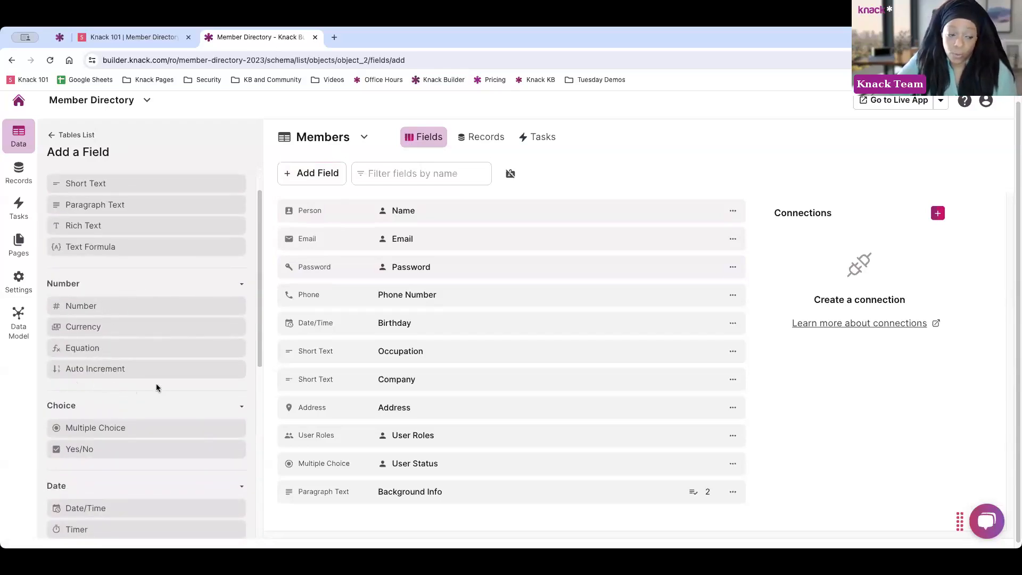
scroll(139, 380, down, 1)
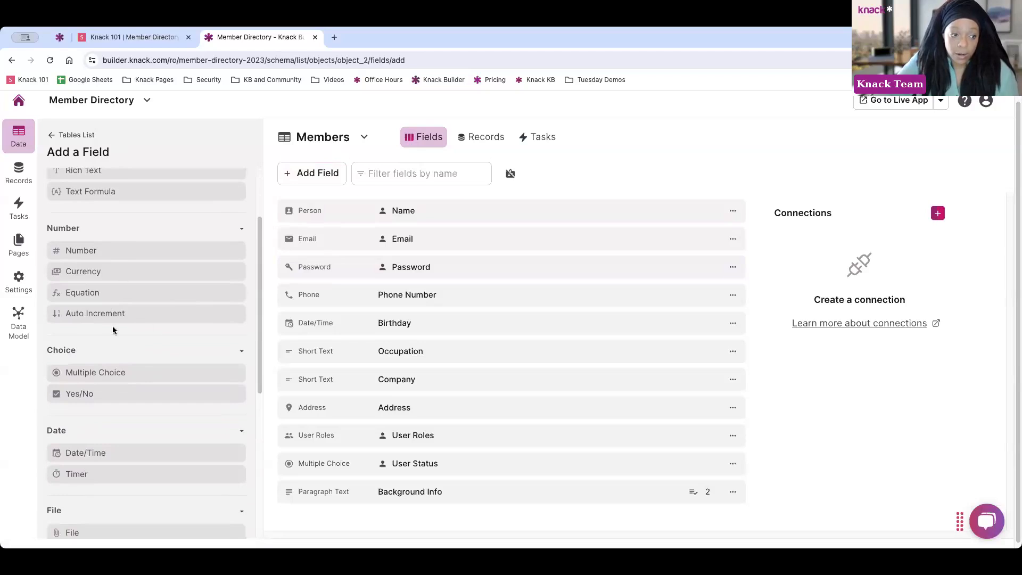
scroll(113, 327, down, 1)
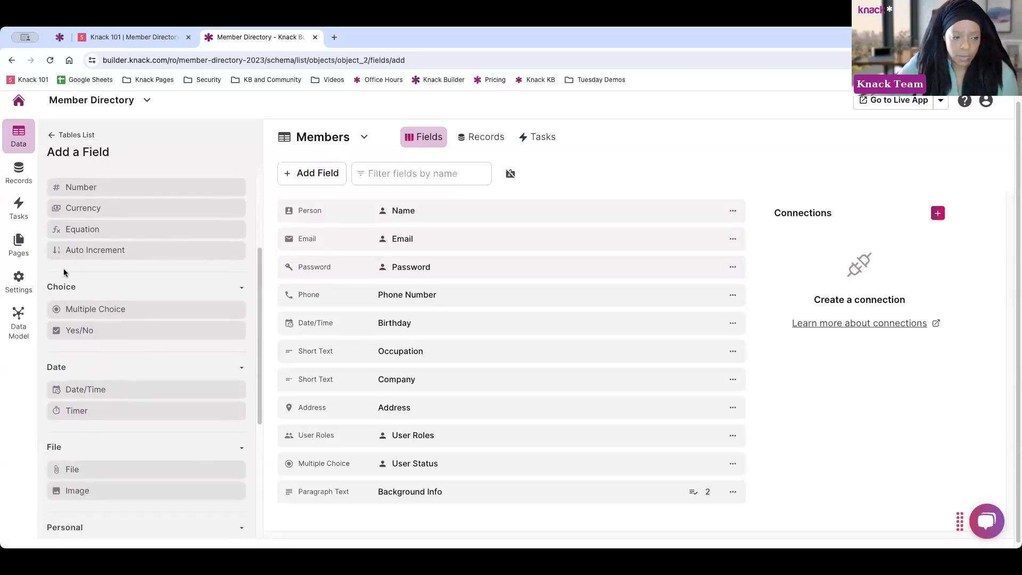
scroll(109, 324, down, 3)
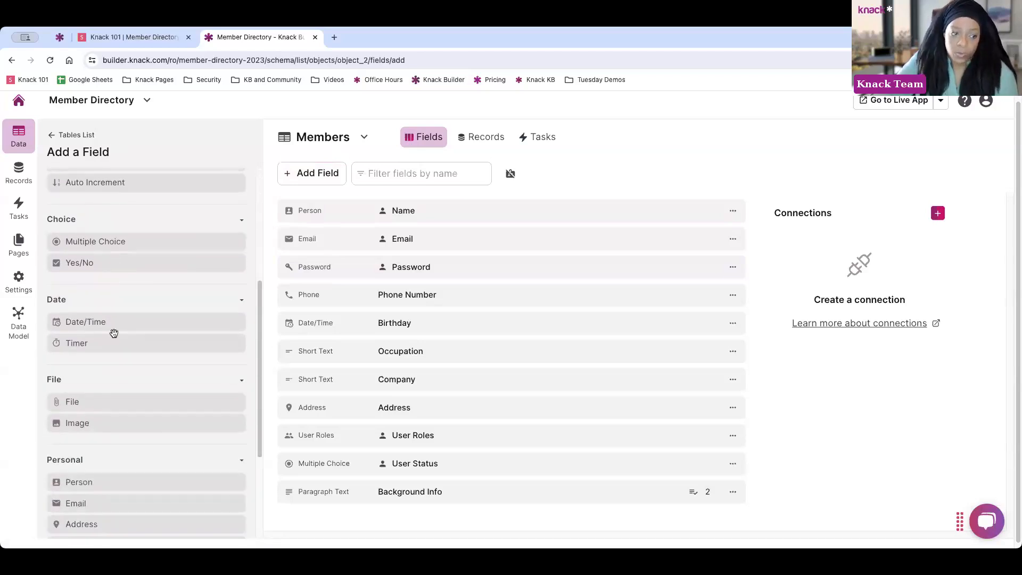
scroll(109, 347, down, 1)
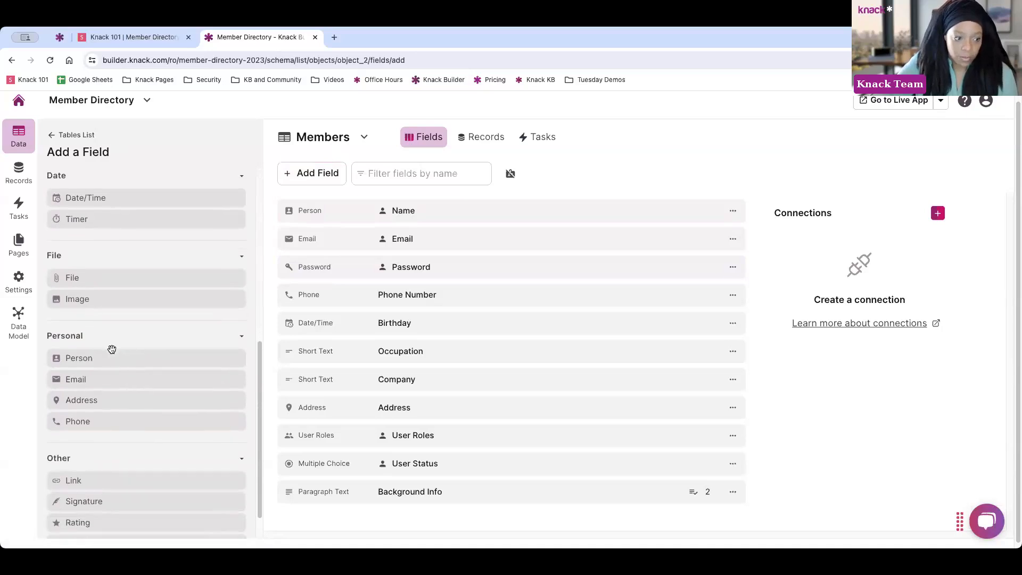
scroll(133, 397, down, 1)
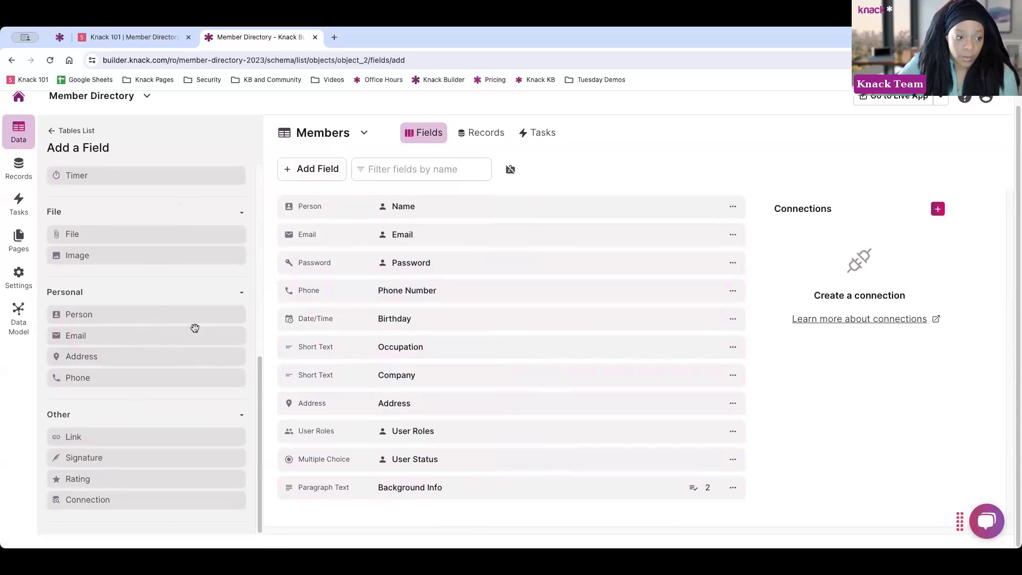
Add a Link field to Members and name it Website
click(89, 438)
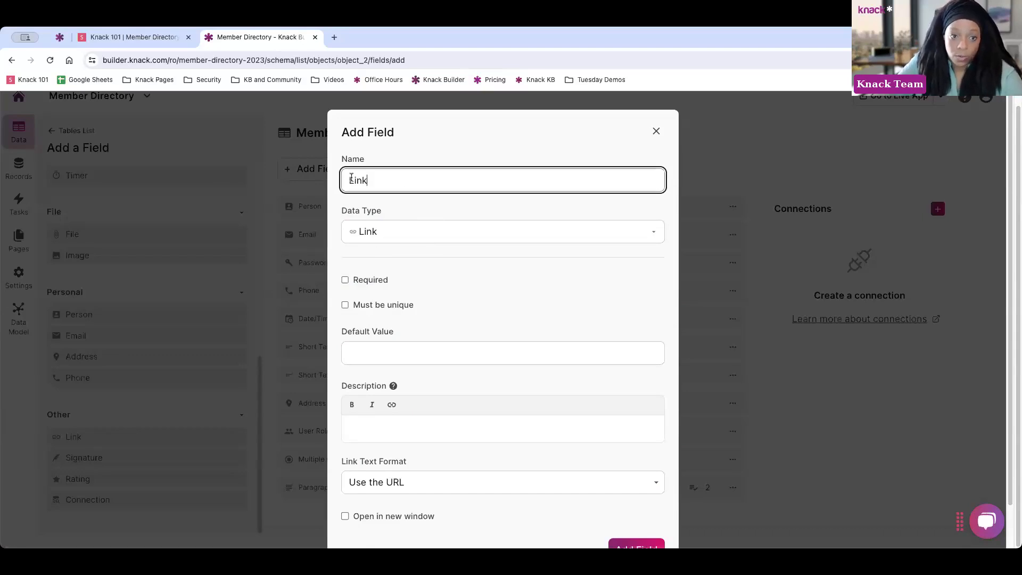
key(super+a)
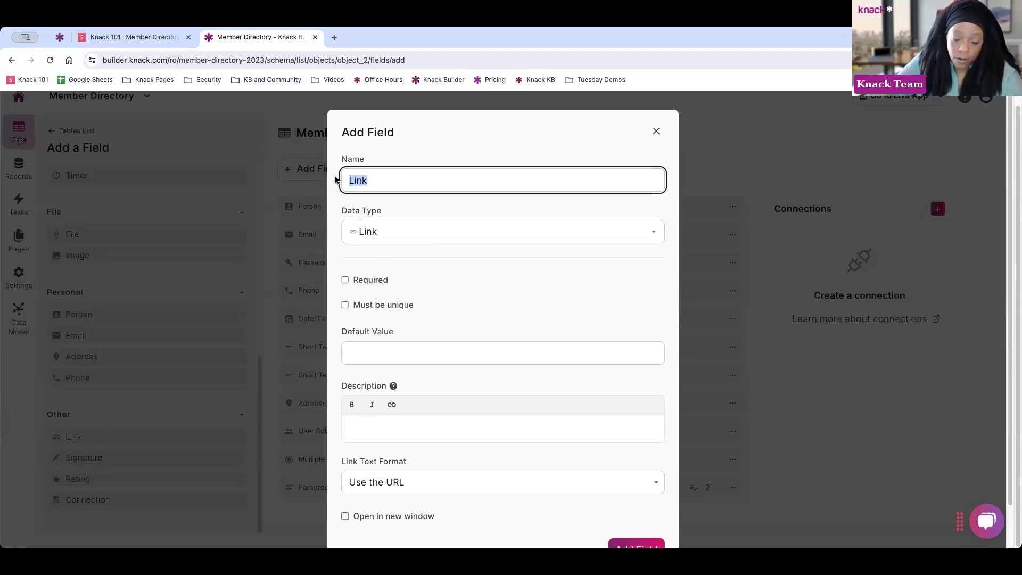
text(Website)
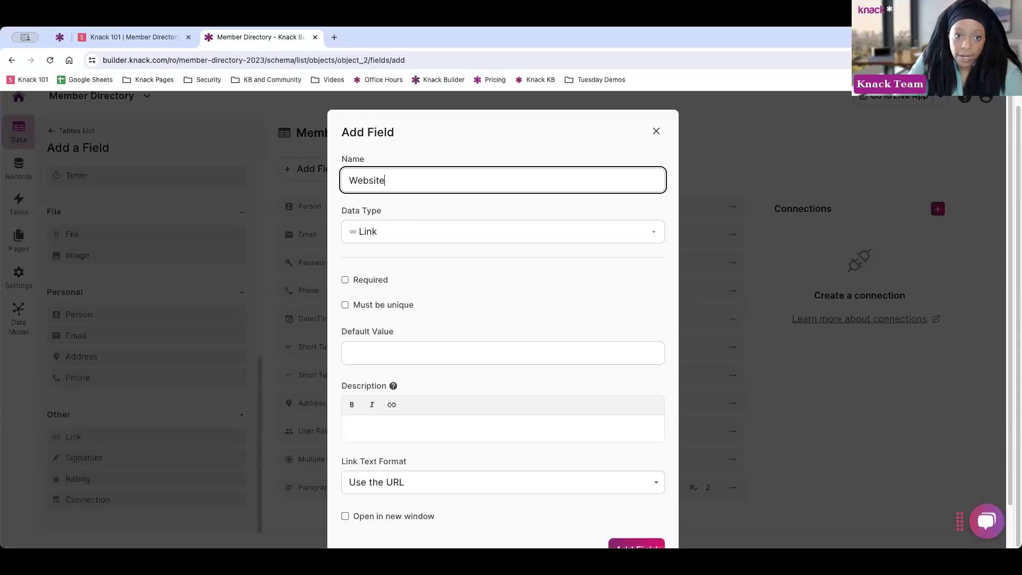
scroll(435, 238, down, 2)
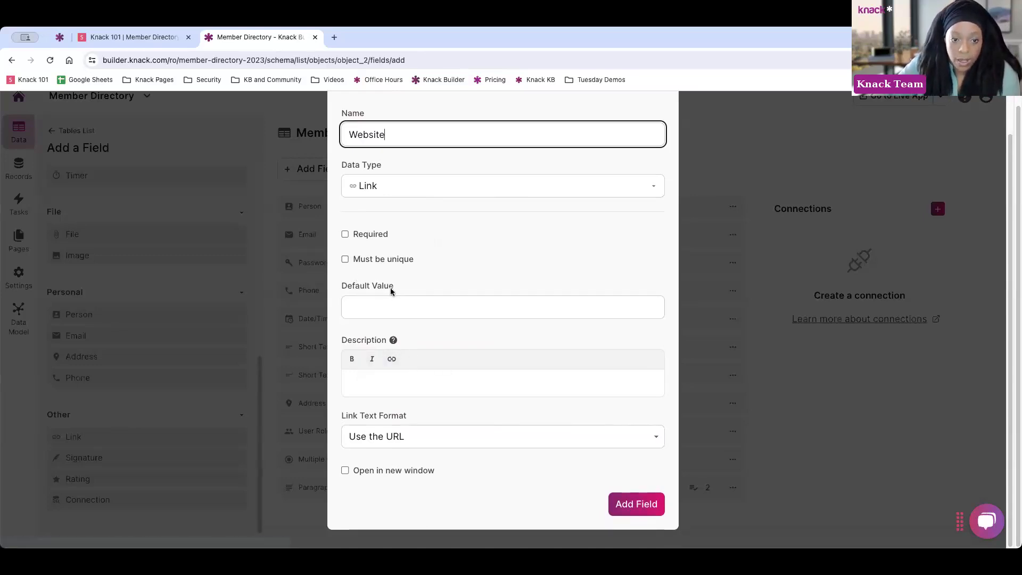
Give each link unique text, open links in a new window, and save the Website field
click(408, 439)
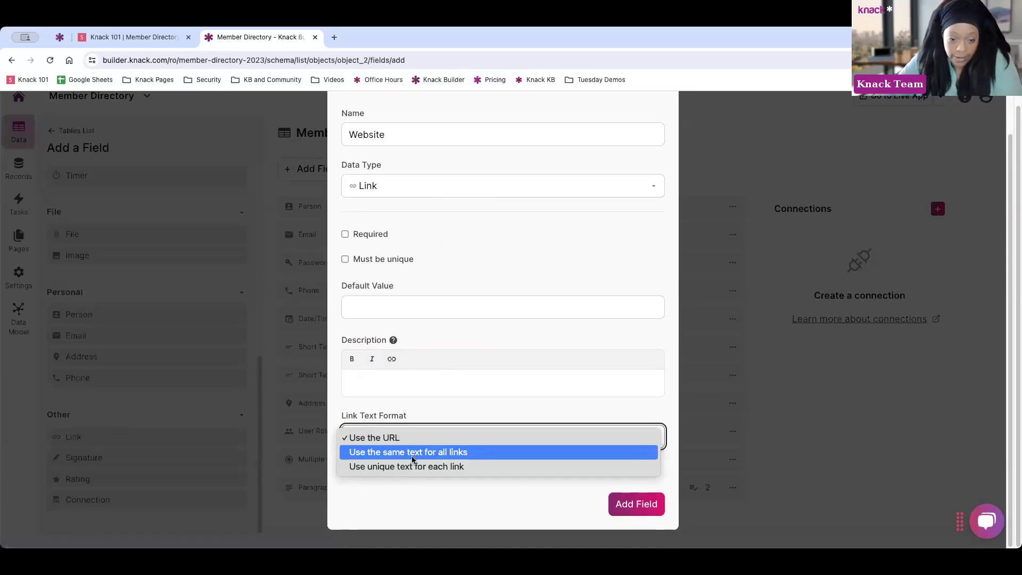
click(413, 457)
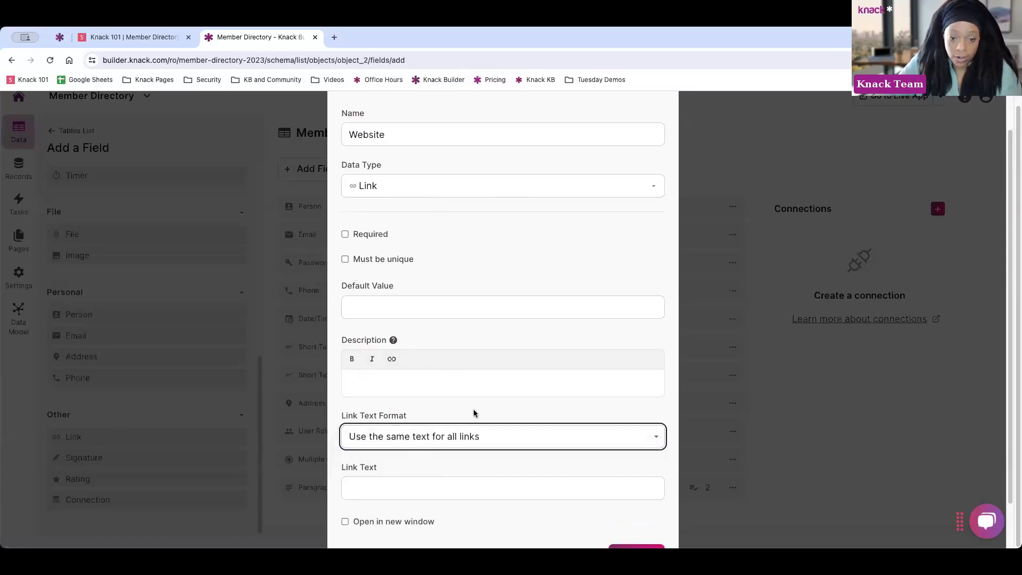
scroll(457, 386, down, 2)
click(376, 392)
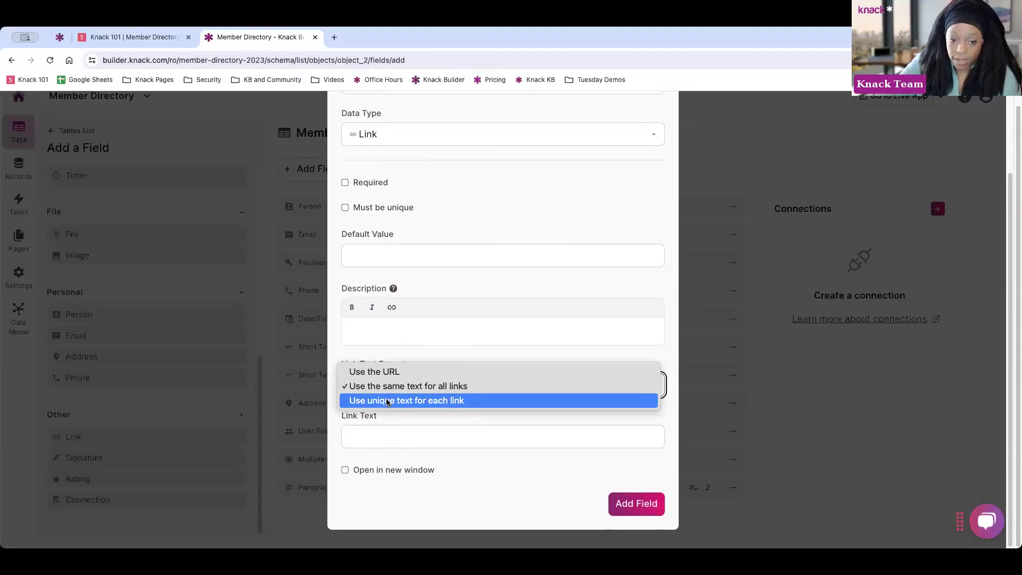
click(392, 399)
click(345, 470)
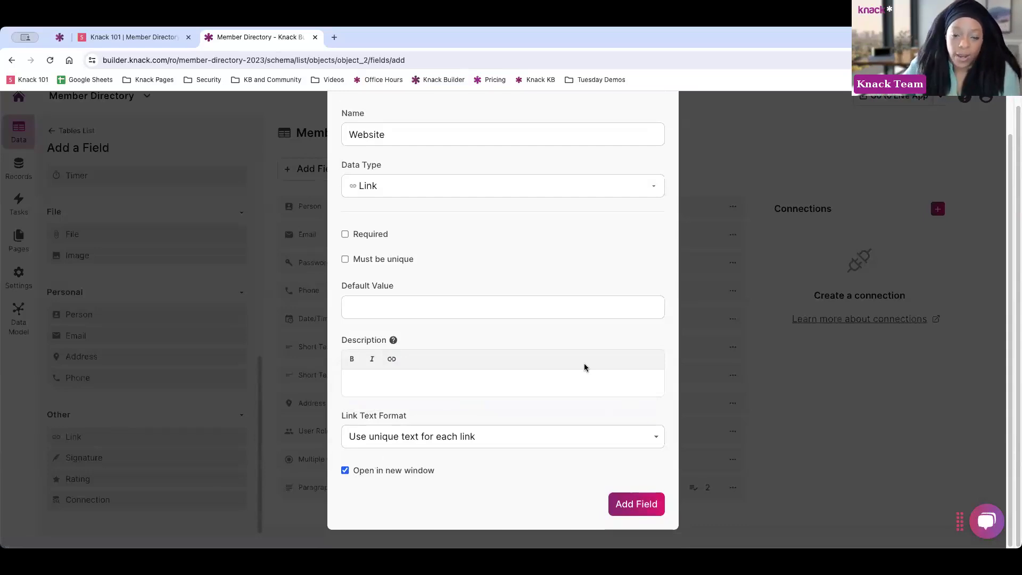
scroll(516, 271, up, 2)
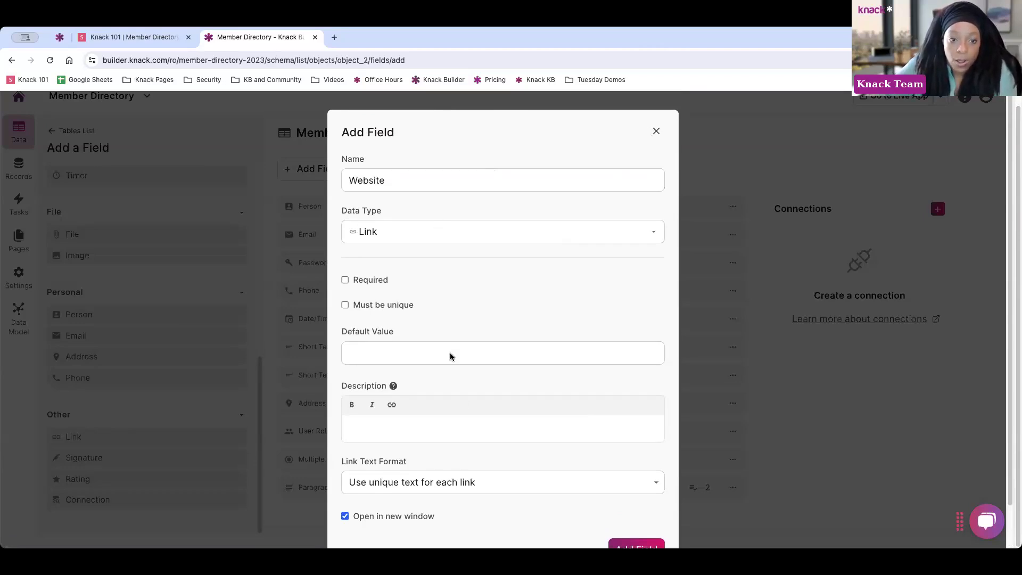
scroll(623, 479, down, 2)
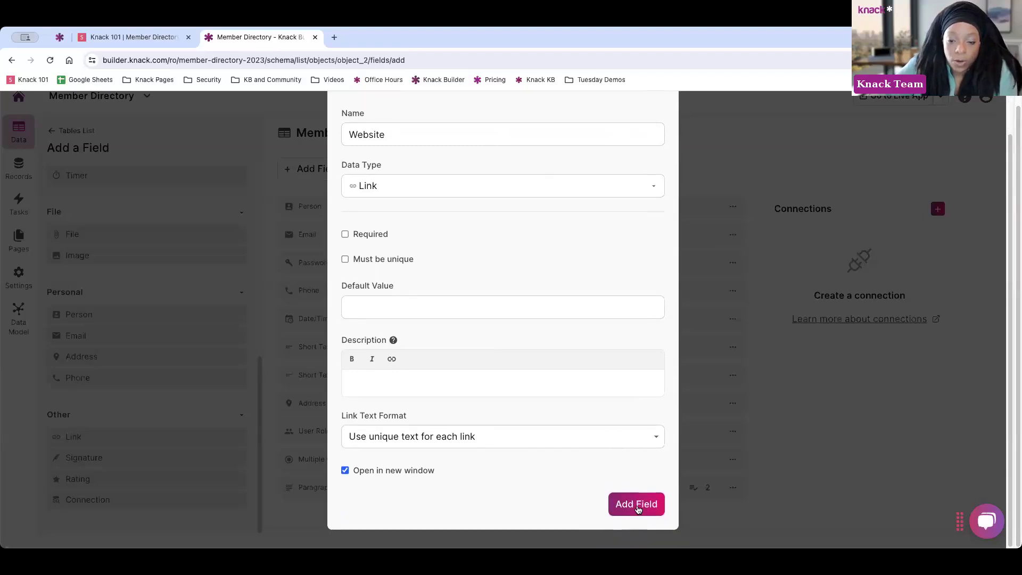
click(637, 506)
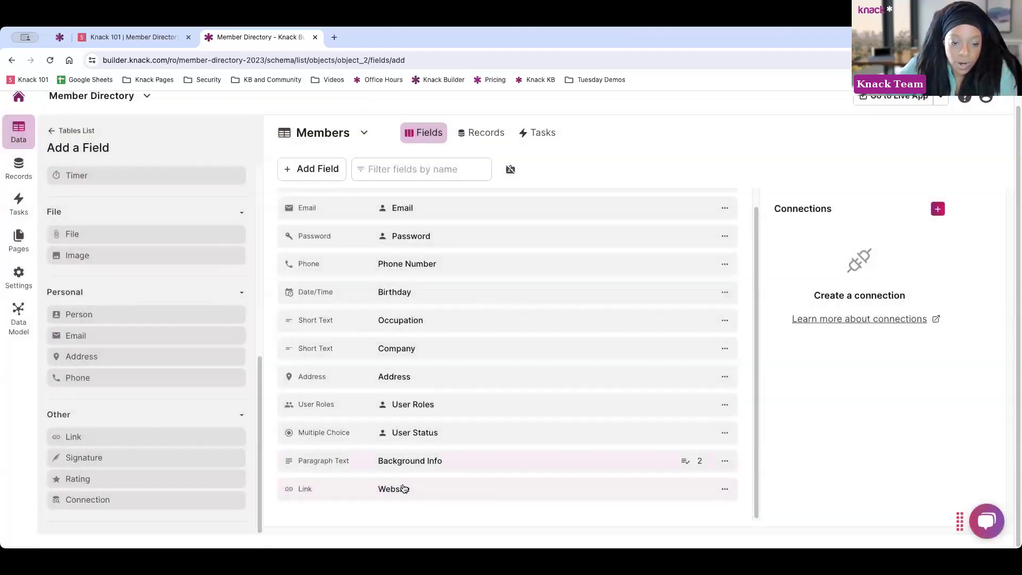
Move Website up under Address, with Background Info directly below Website
drag(463, 489, 476, 402)
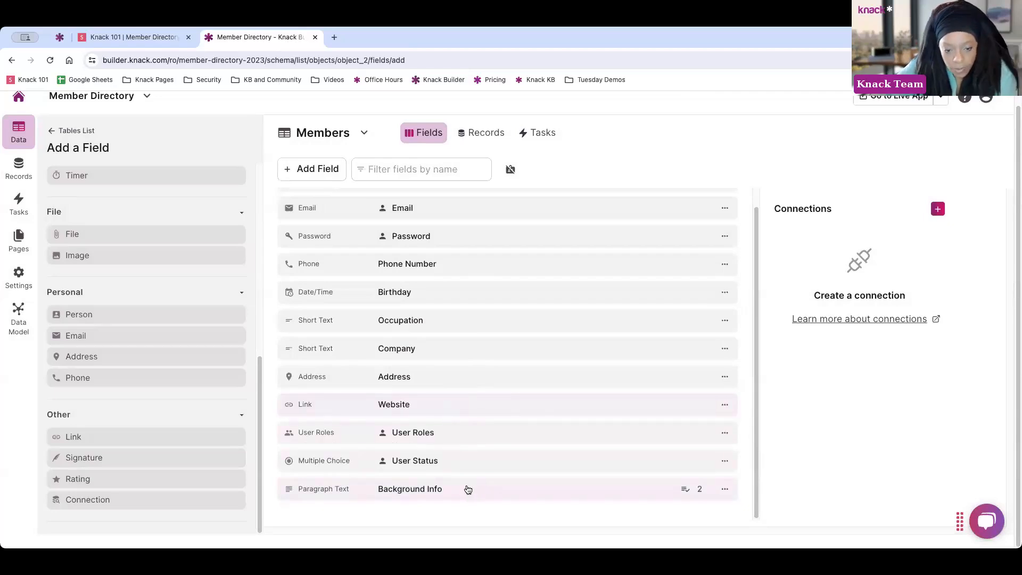
drag(468, 488, 495, 431)
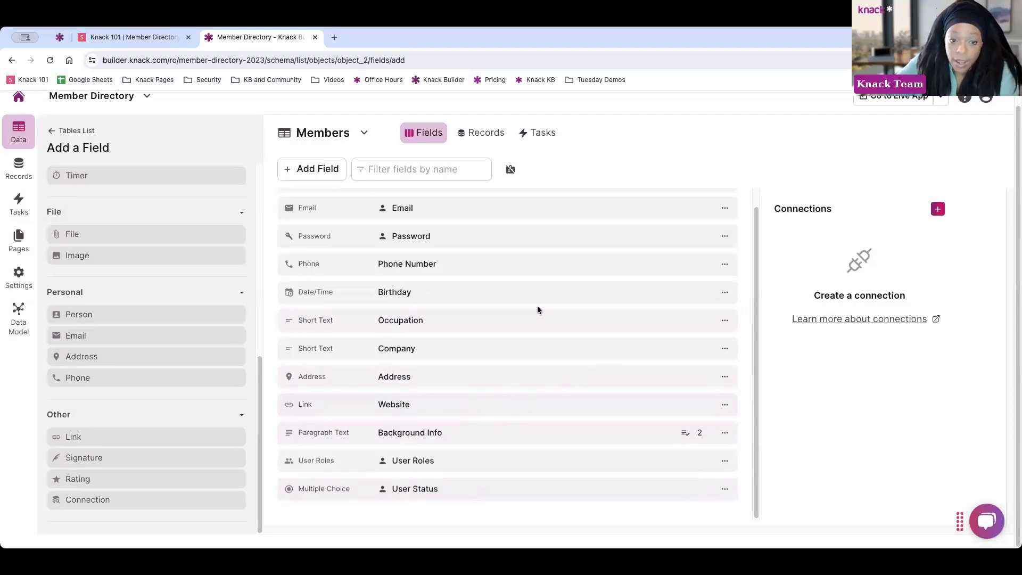
Open the Edit Field settings of the Members table's Occupation field
click(723, 323)
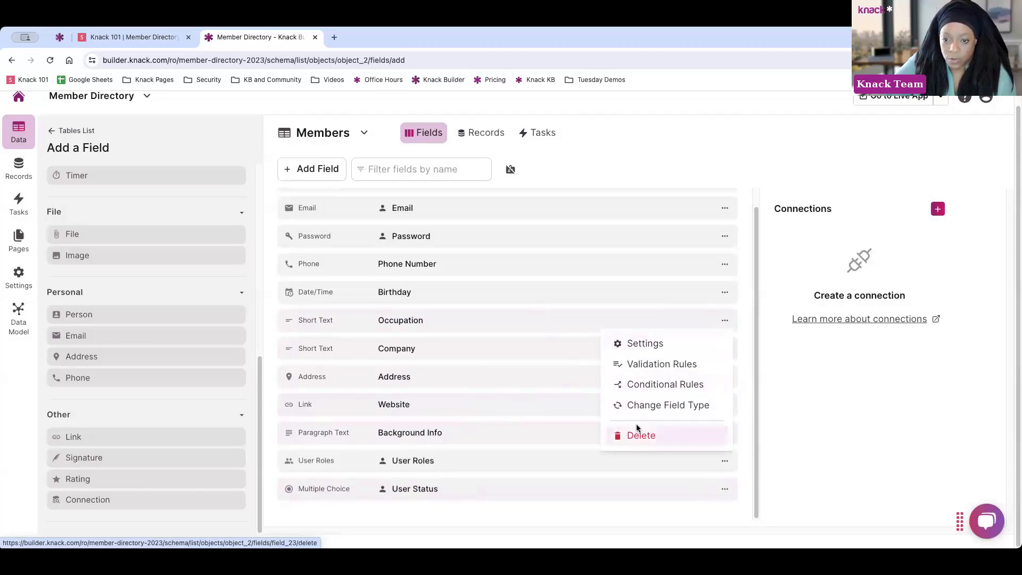
click(473, 320)
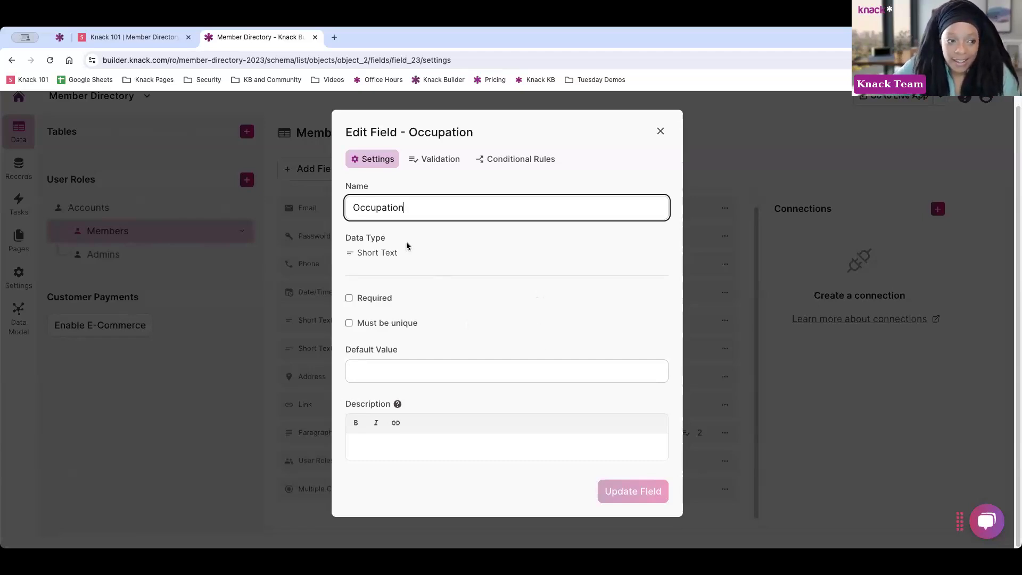
Close the Edit Field - Occupation dialog unchanged and scroll back up the Members field list
click(659, 132)
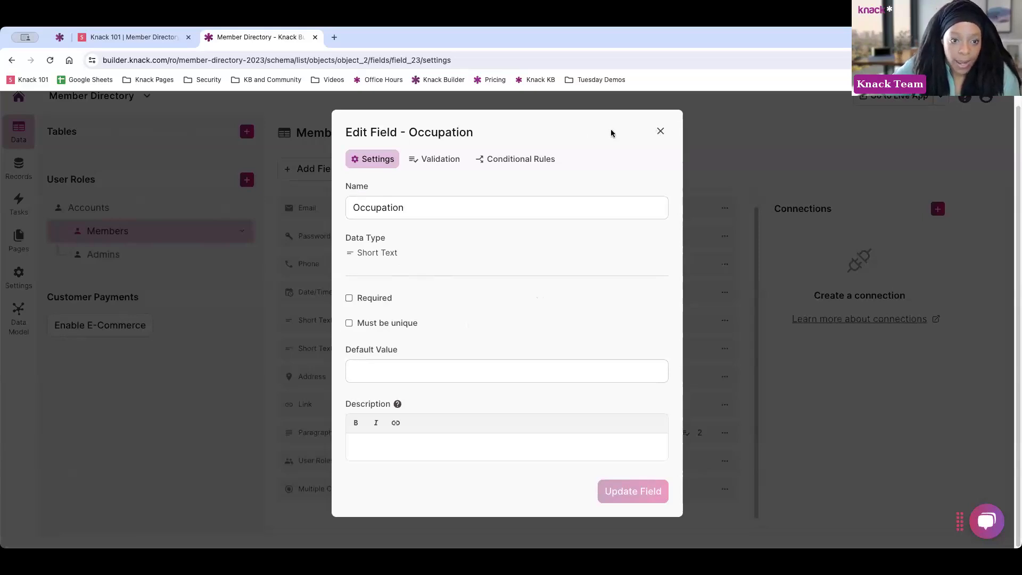
scroll(239, 255, up, 1)
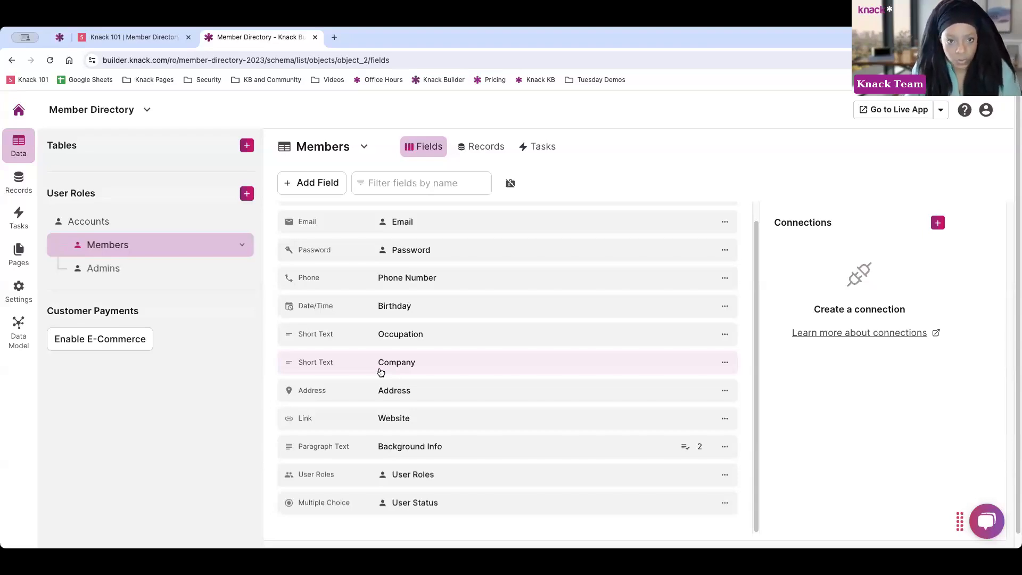
Add a blank table, creating New Table with a single Name field
click(243, 148)
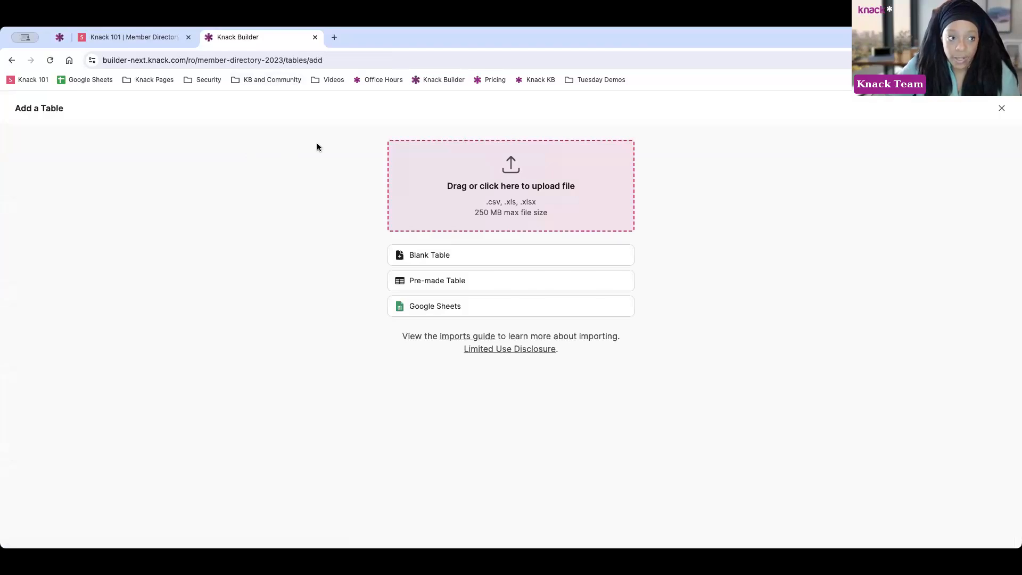
click(457, 254)
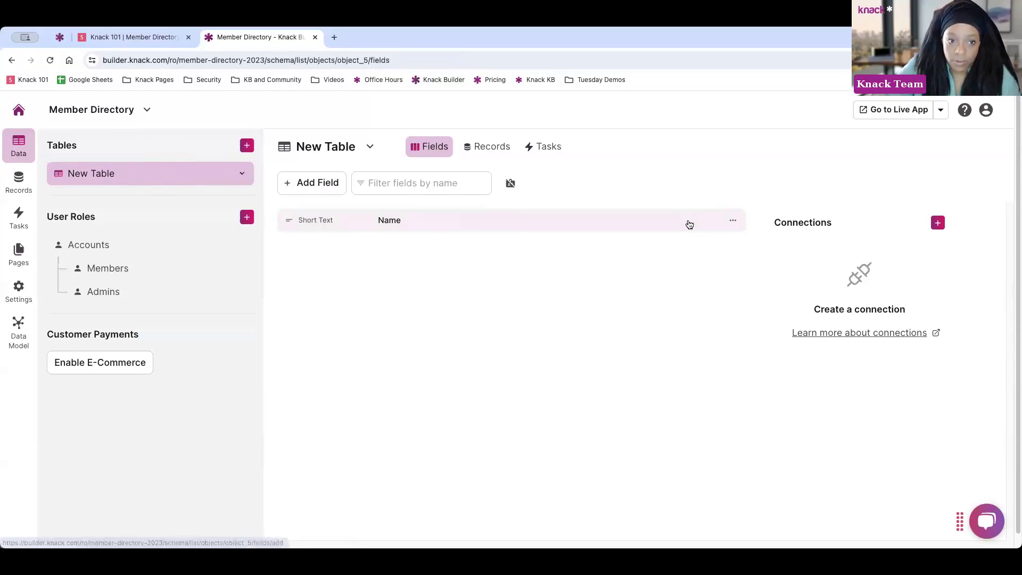
click(368, 148)
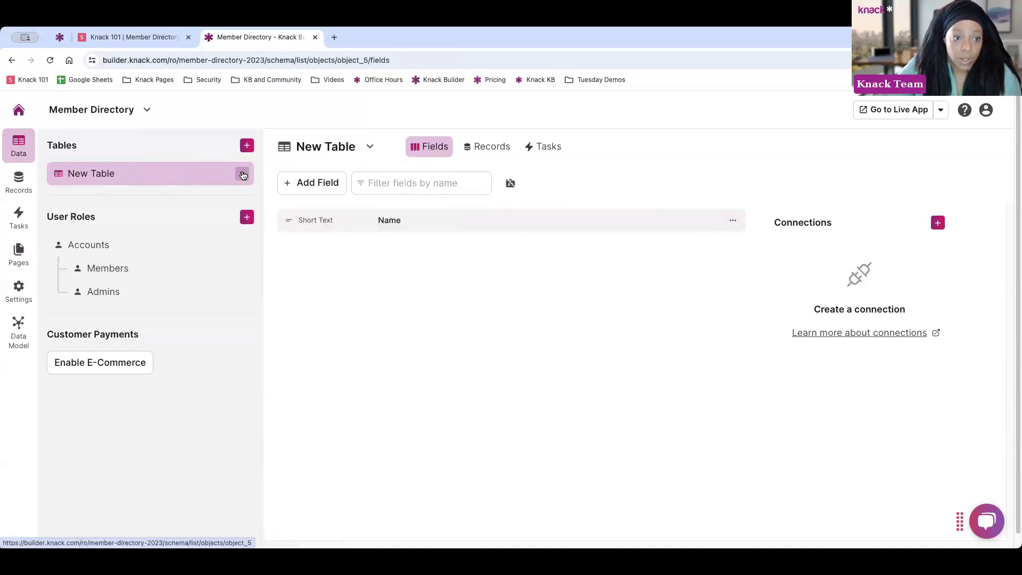
click(241, 174)
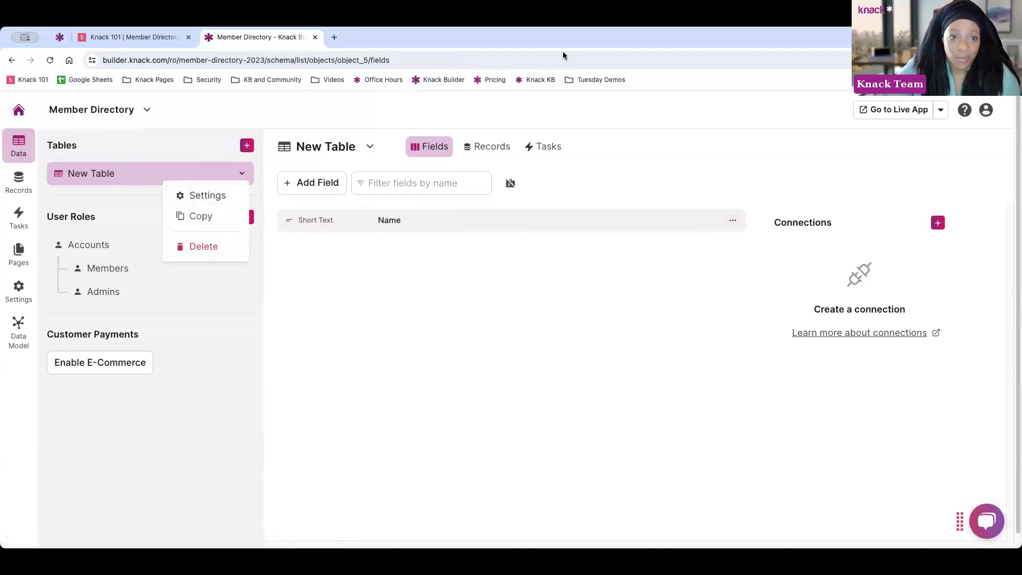
click(288, 265)
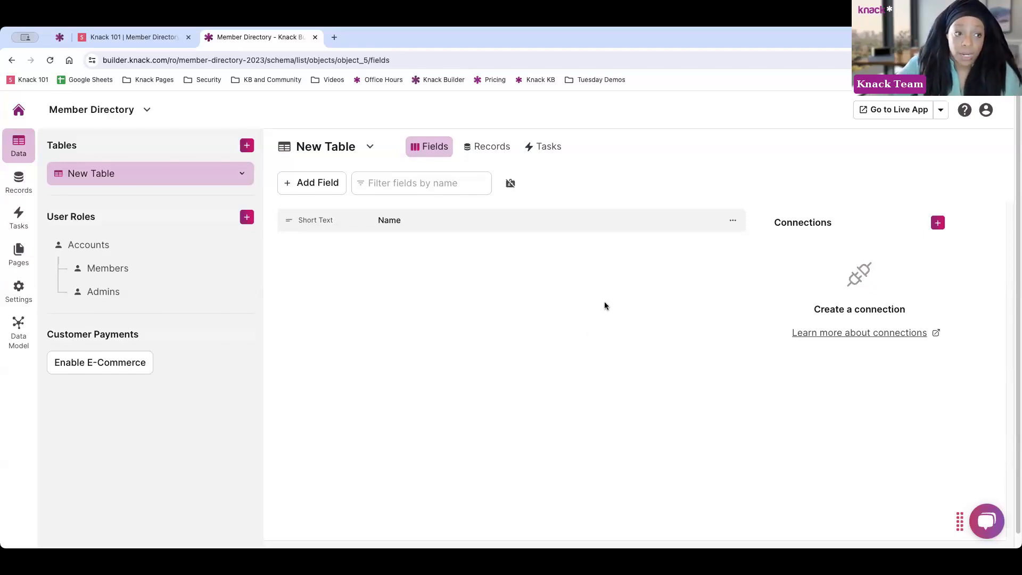
Add an Auto Increment field named Note ID to New Table and move it above Name
click(313, 183)
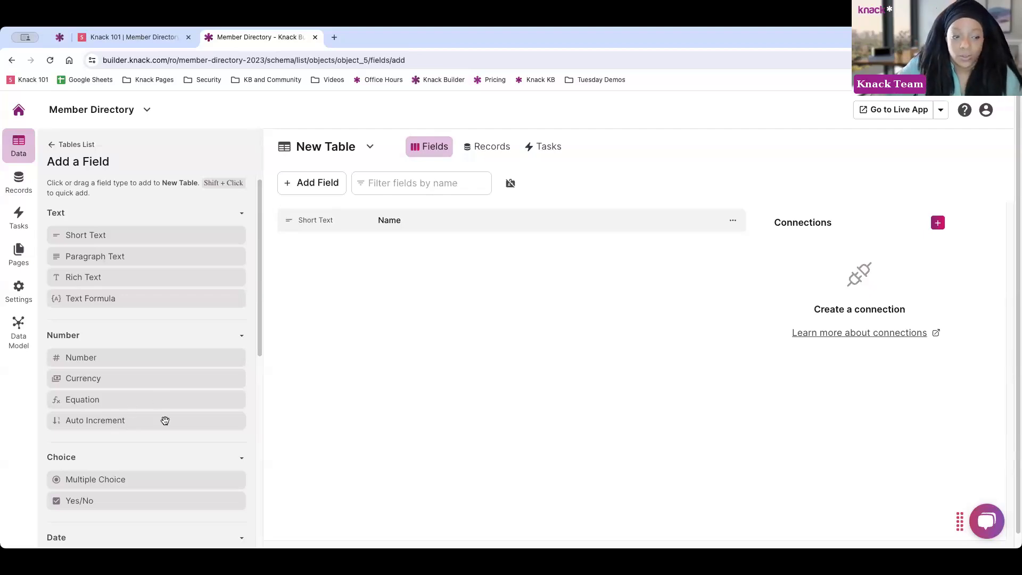
click(135, 420)
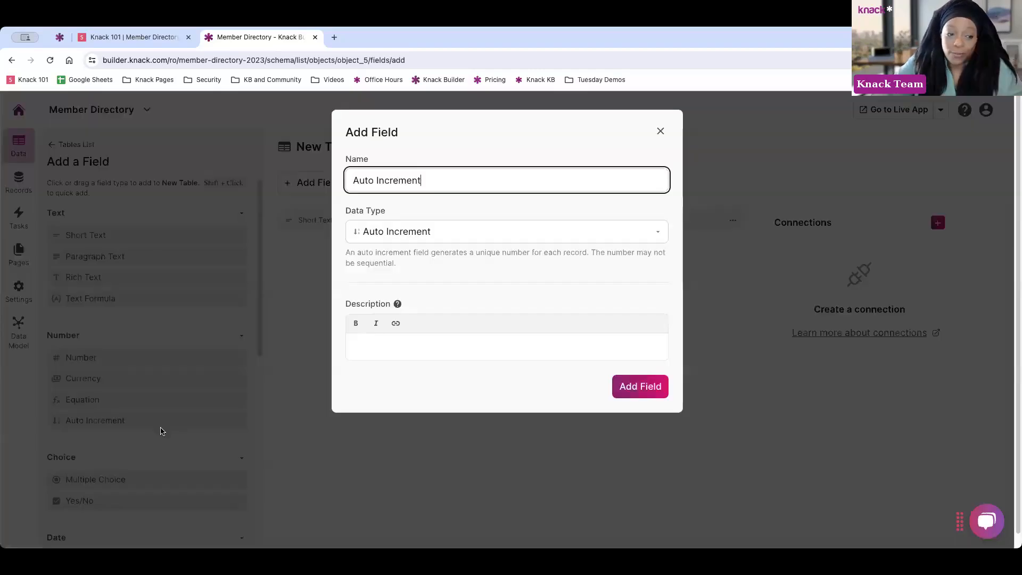
triple_click(495, 179)
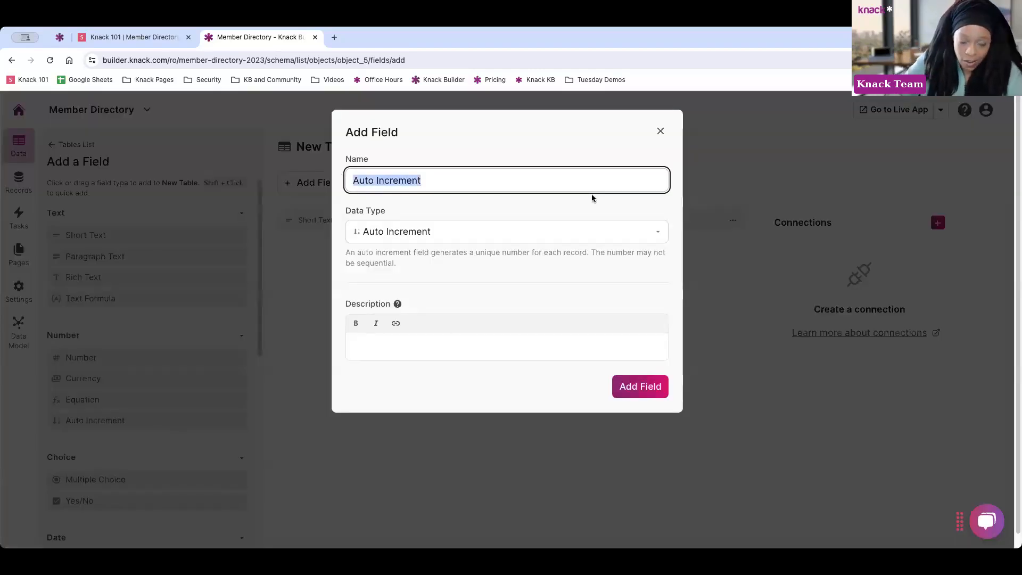
text(Not)
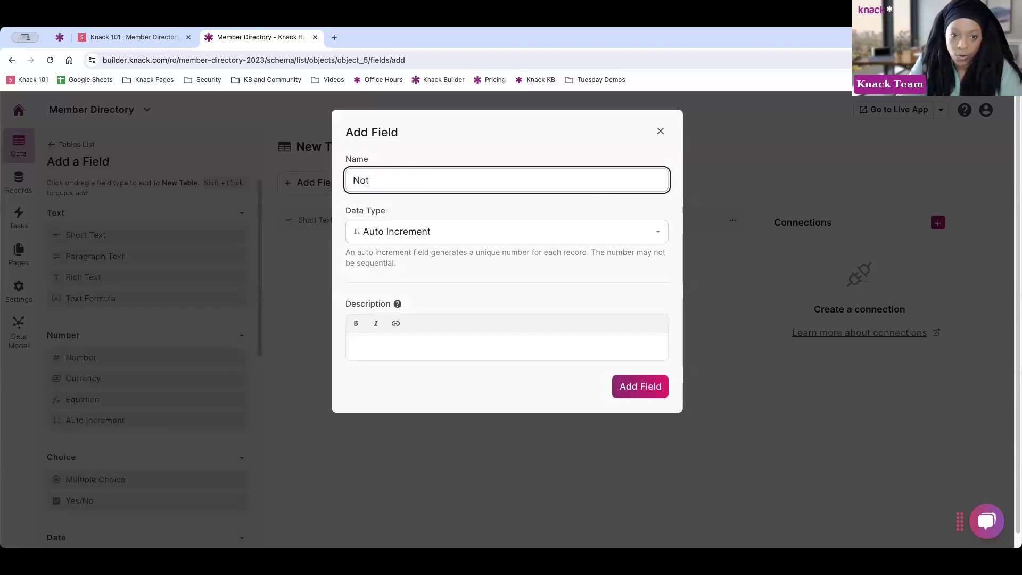
text(e ID)
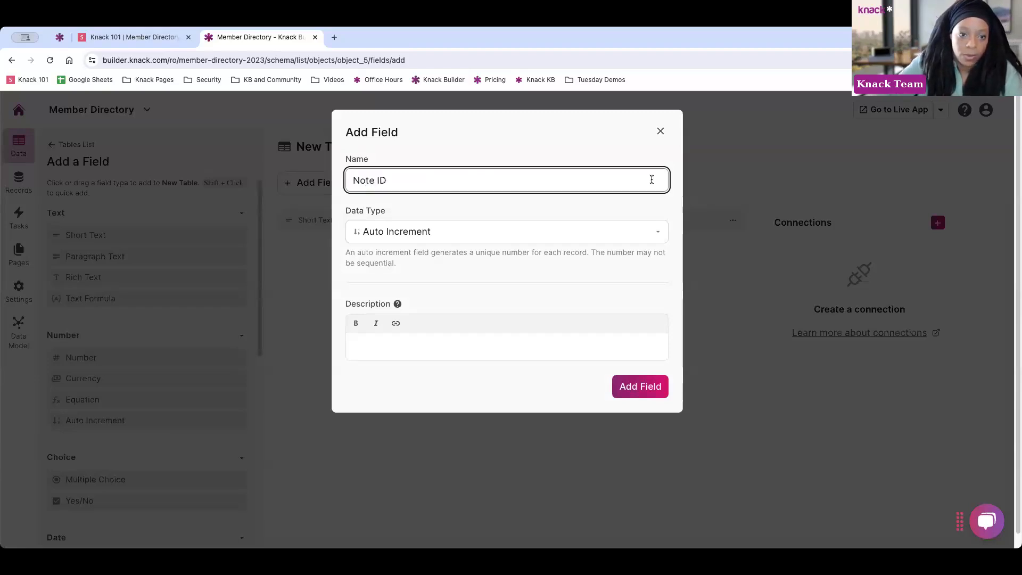
click(624, 389)
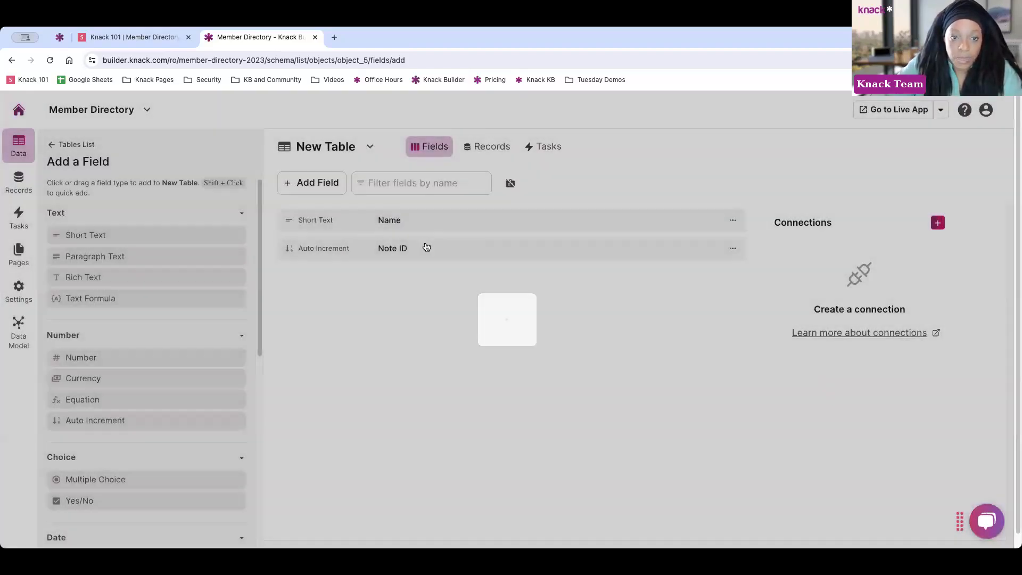
drag(426, 246, 443, 220)
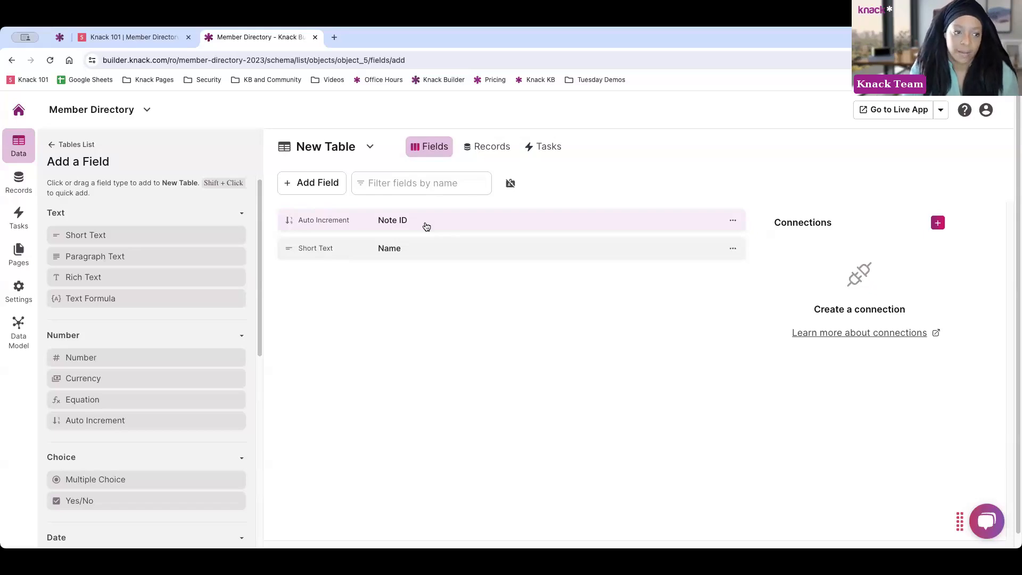
Review the Members table's fields, then bring up New Table's options menu
click(51, 145)
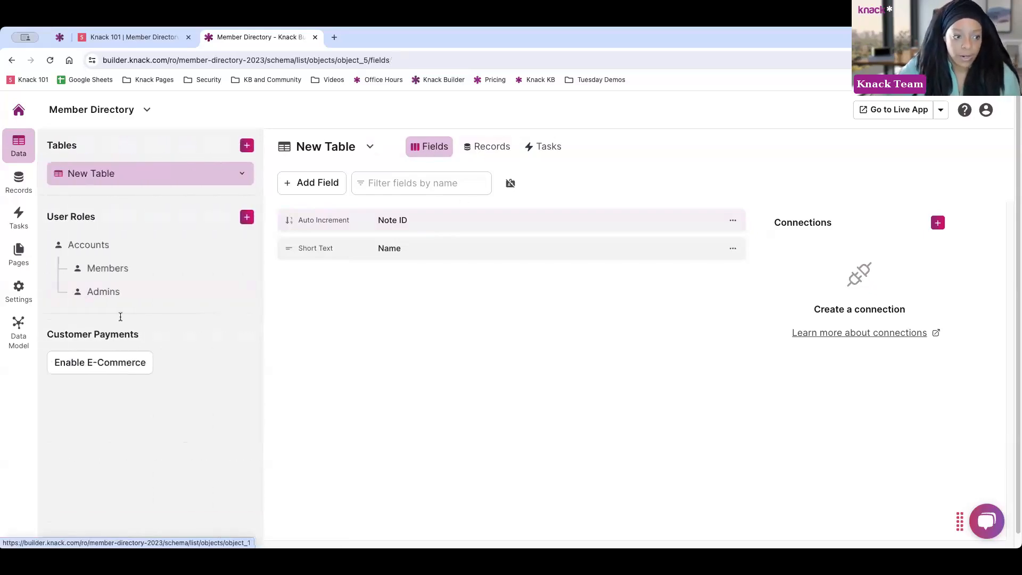
click(120, 272)
scroll(478, 467, down, 1)
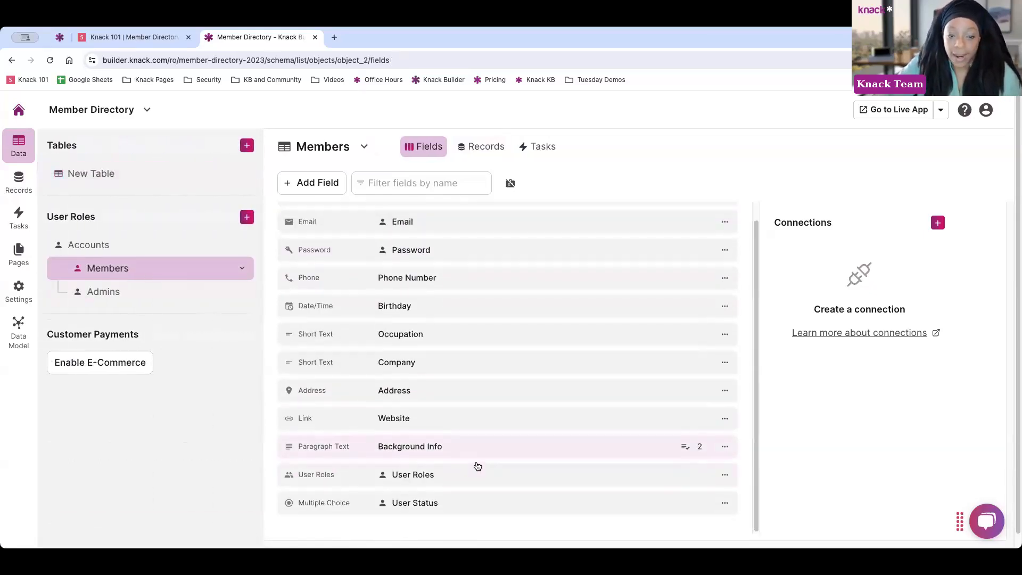
scroll(478, 469, up, 1)
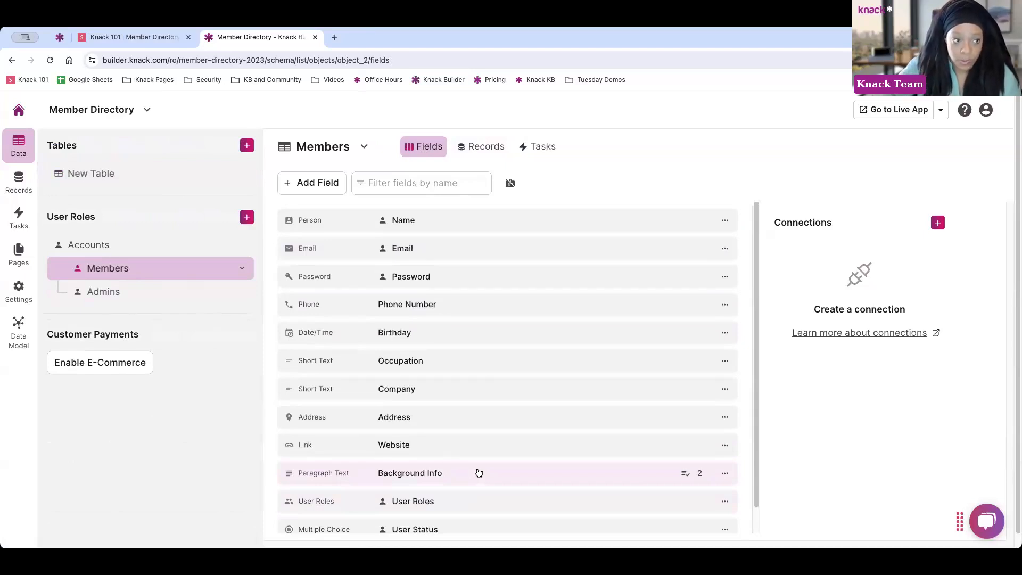
click(106, 180)
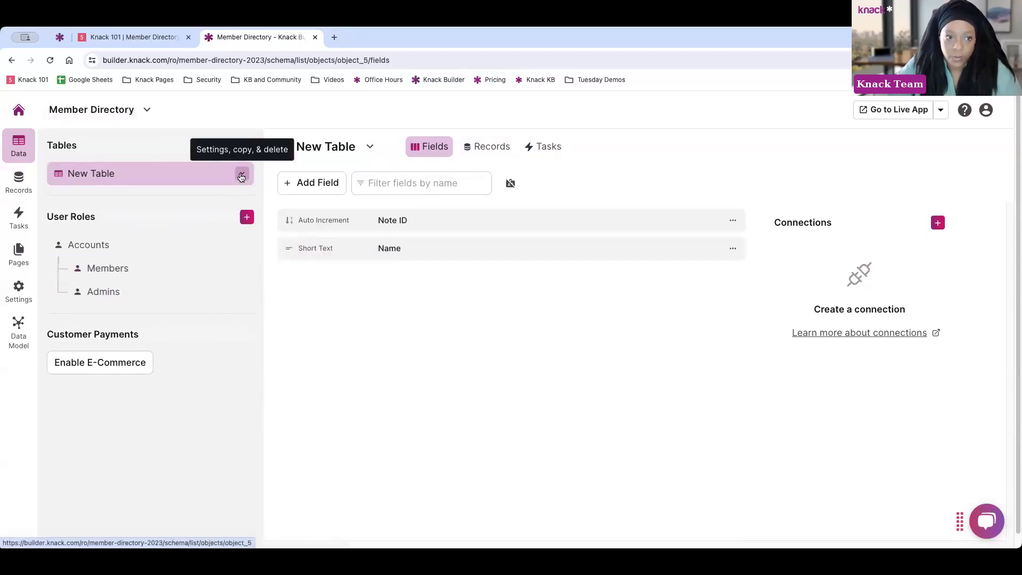
click(242, 176)
In New Table's settings, enter Notes as the table name
click(219, 198)
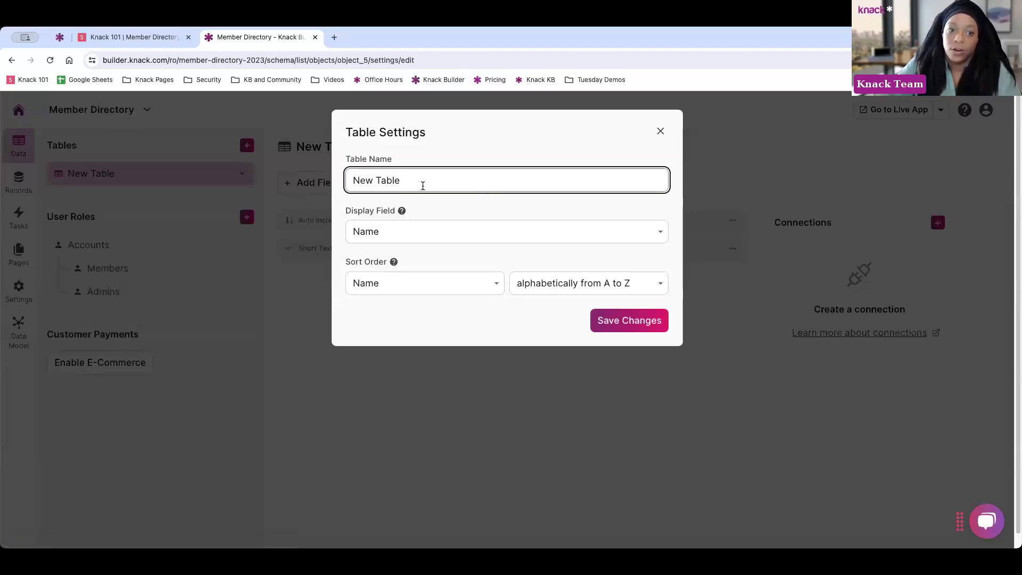
drag(408, 181, 350, 181)
text(NOtes)
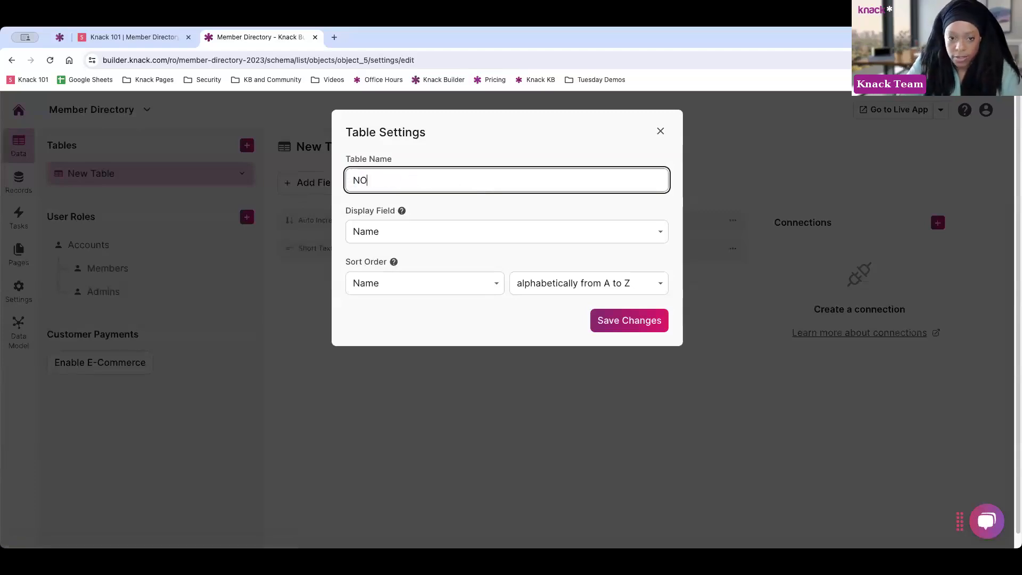
key(BackSpace)
key(BackSpace)
key(BackSpace)
key(BackSpace)
text(on)
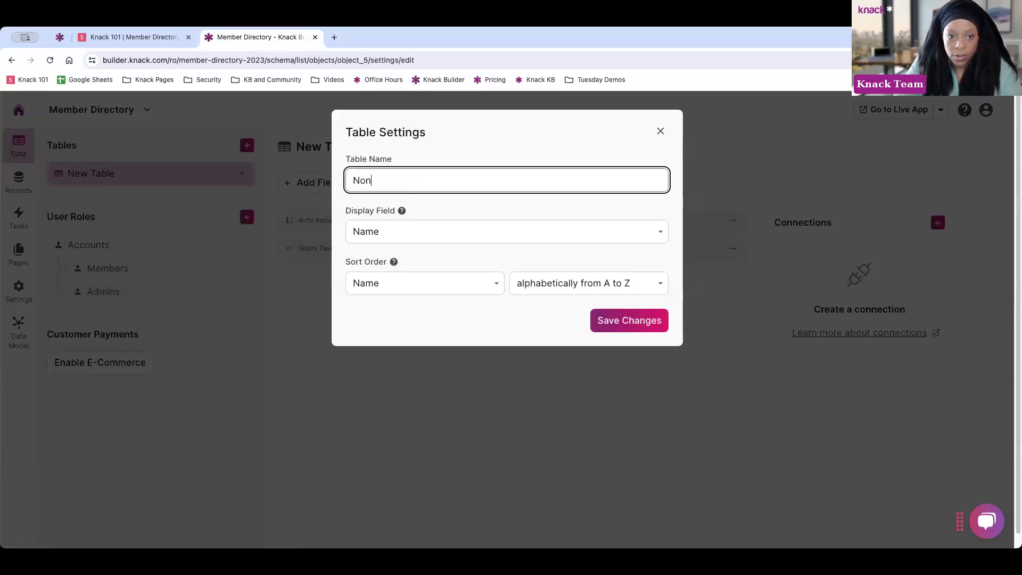
key(BackSpace)
text(test)
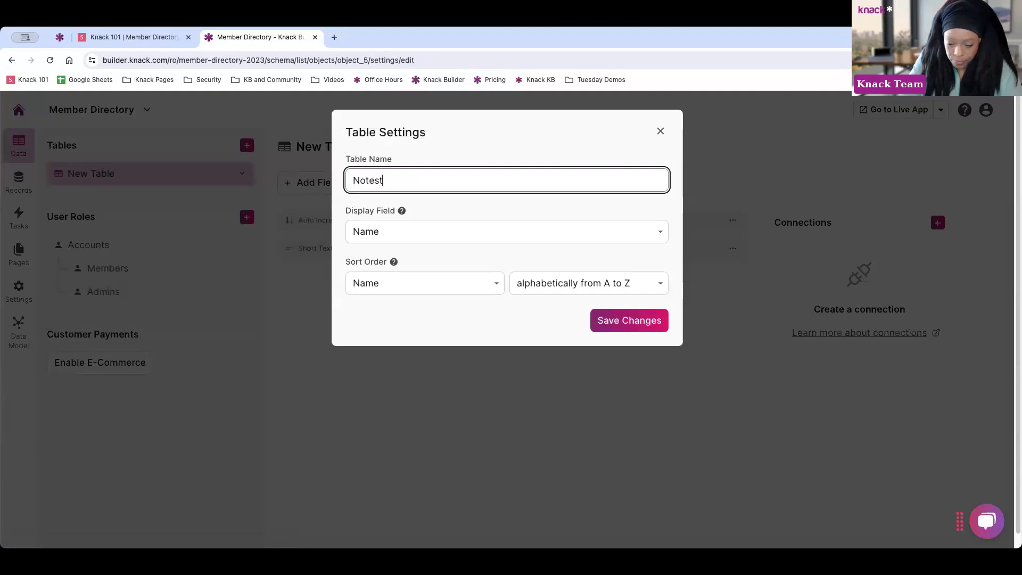
key(BackSpace)
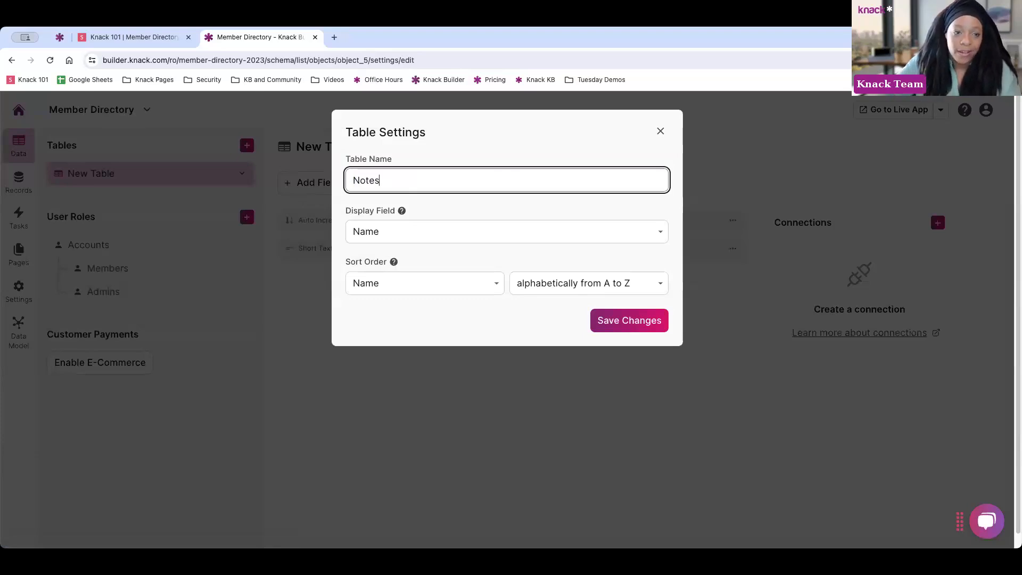
Keep Name as the display field after briefly trying Note ID, and save the settings
click(372, 229)
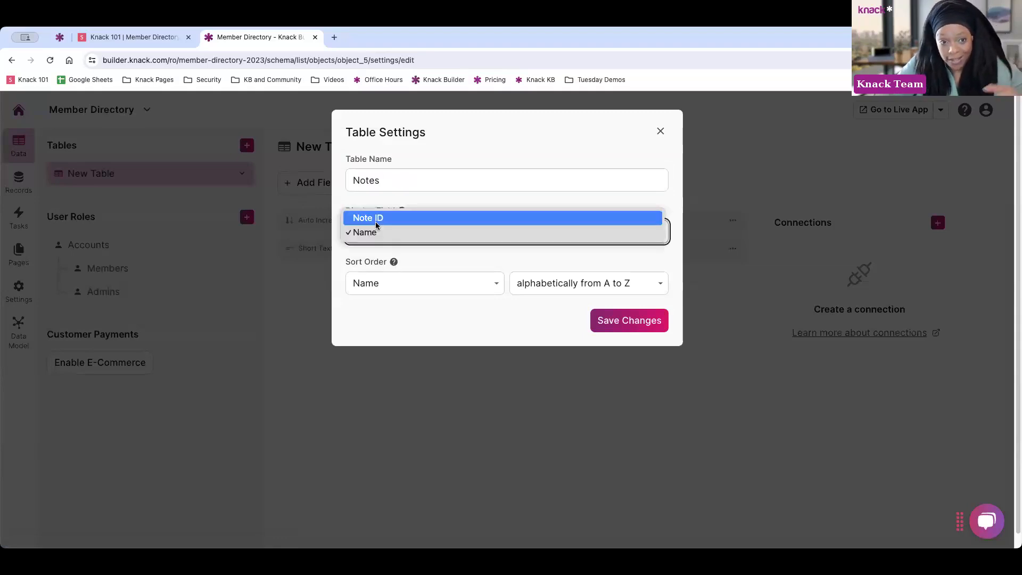
click(375, 218)
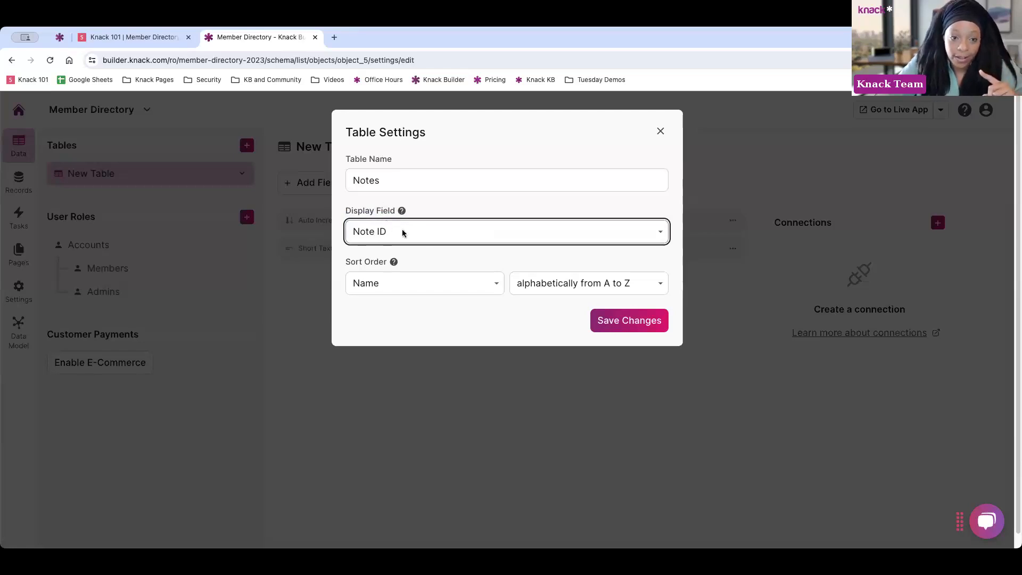
click(403, 233)
click(391, 246)
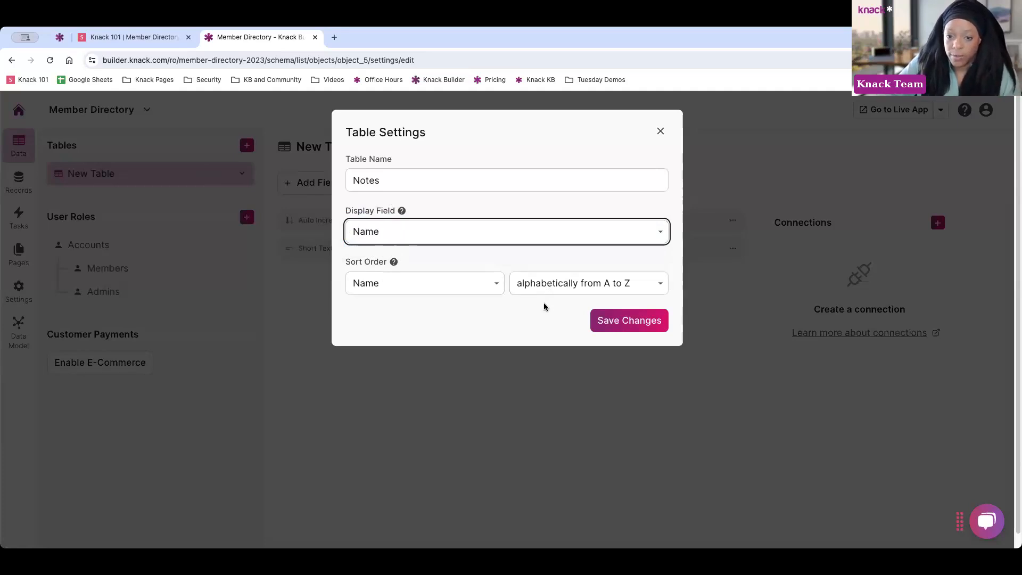
click(608, 321)
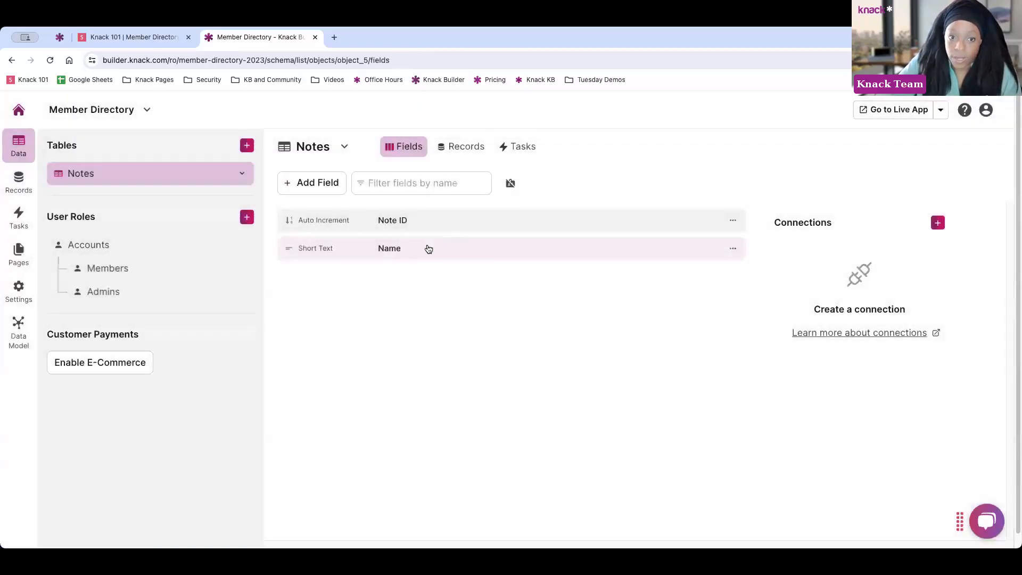
Rename the Notes table's Name field to Note and update the field
click(428, 248)
drag(417, 206, 349, 201)
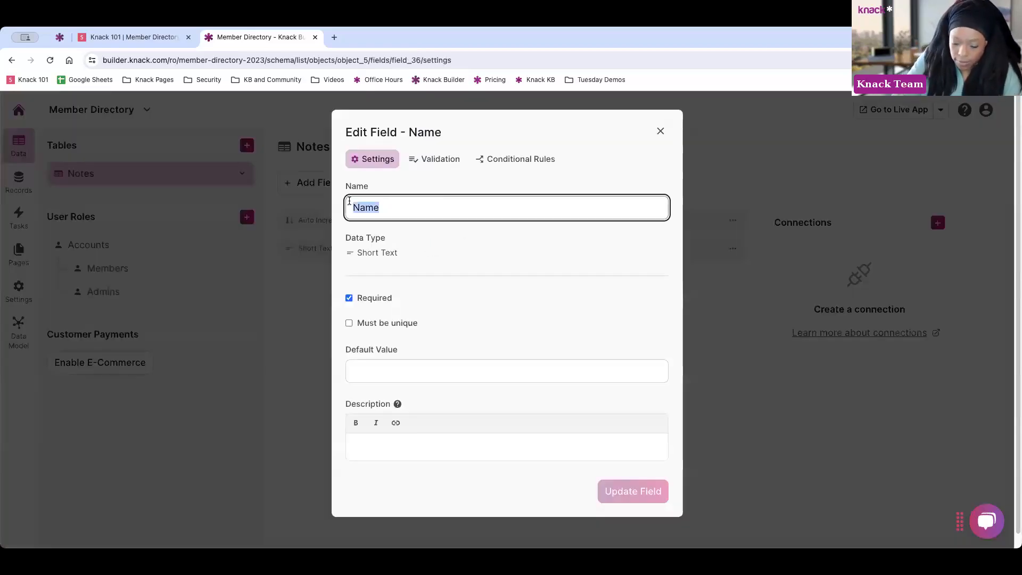
text(Note)
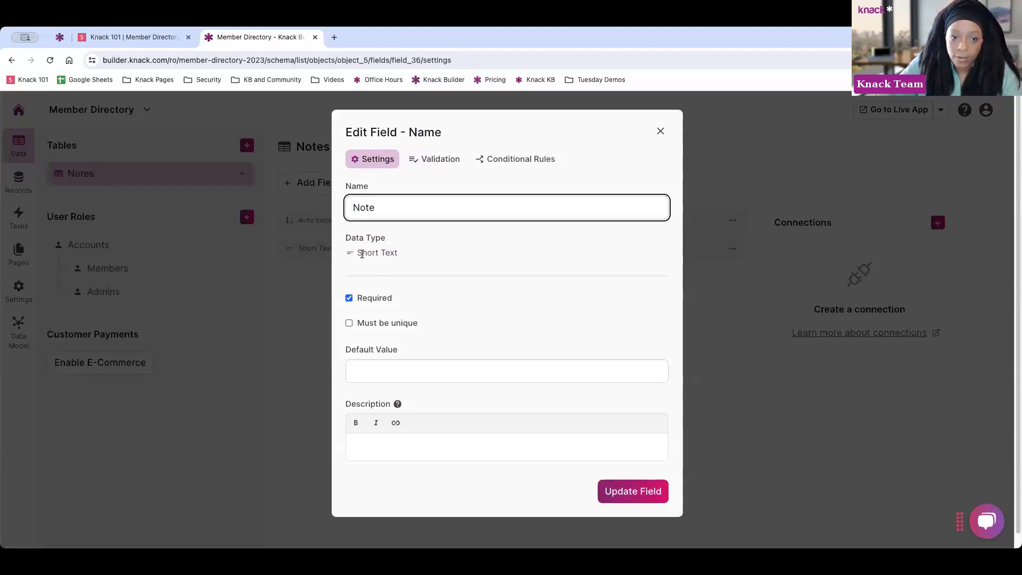
click(625, 496)
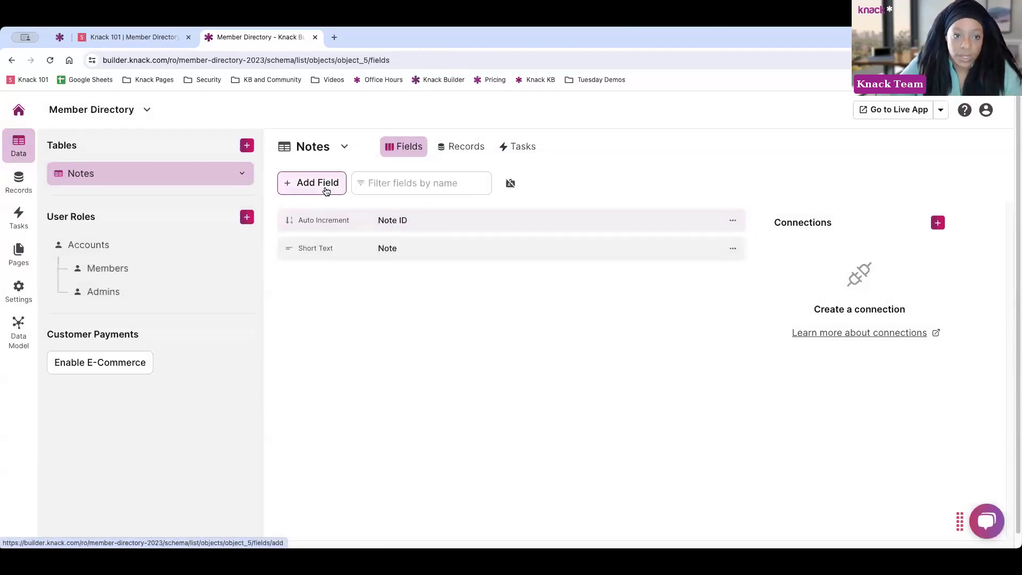
Add a Date/Time field named Date to Notes, defaulting to the current date in mm/dd/yyyy
click(326, 191)
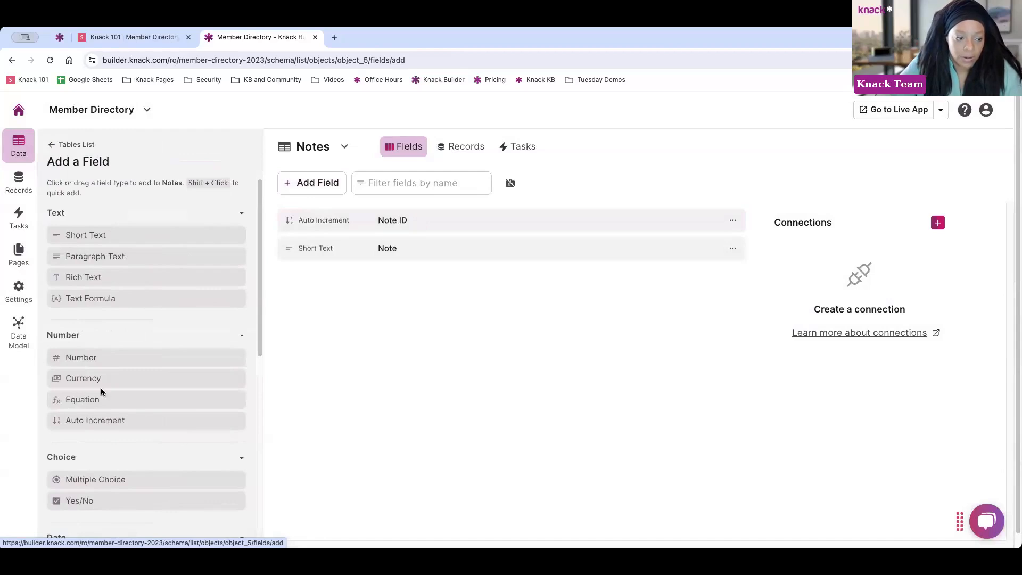
scroll(96, 394, down, 1)
scroll(91, 402, down, 3)
click(98, 423)
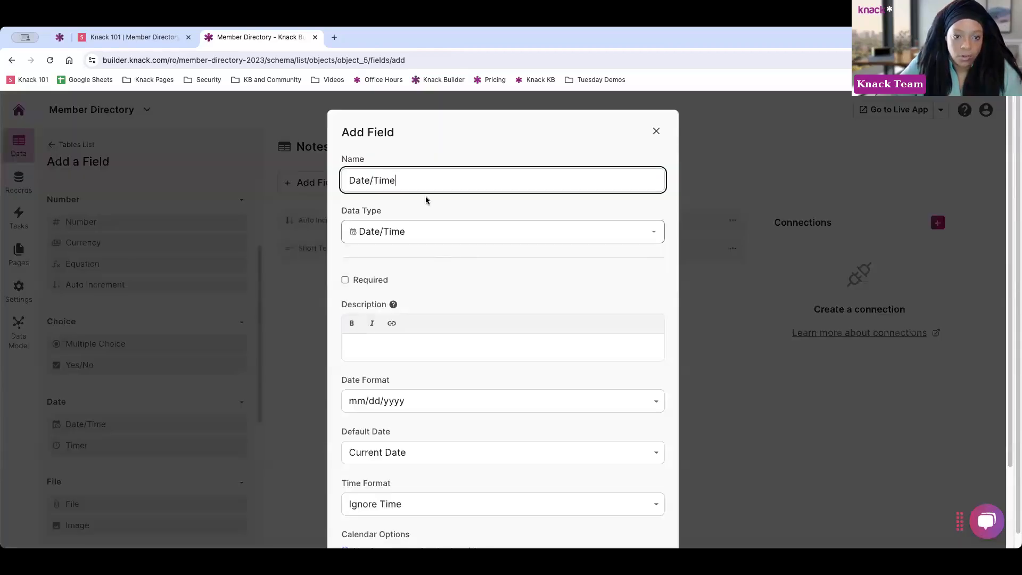
drag(395, 181, 372, 184)
key(BackSpace)
key(BackSpace)
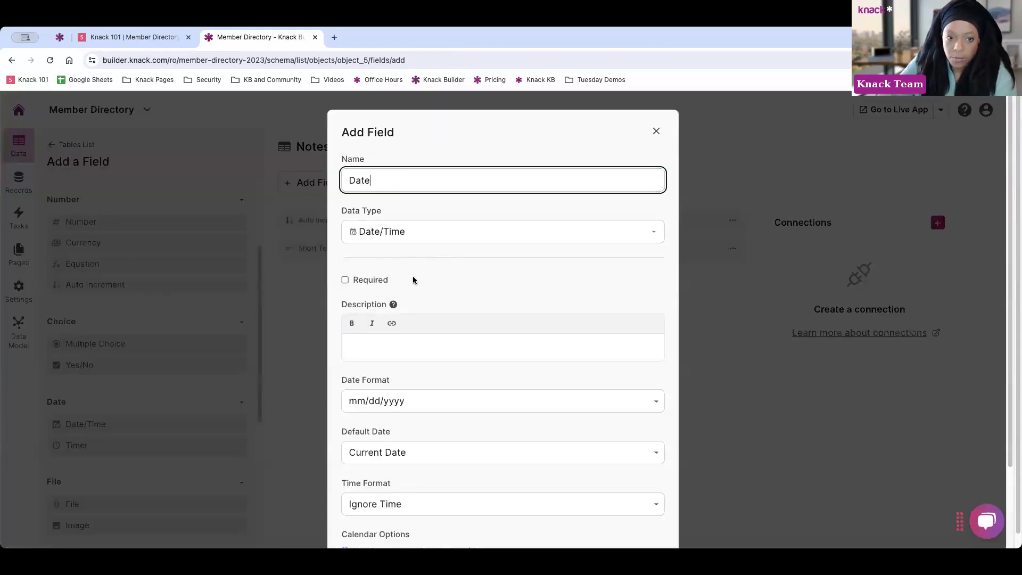
scroll(393, 295, down, 3)
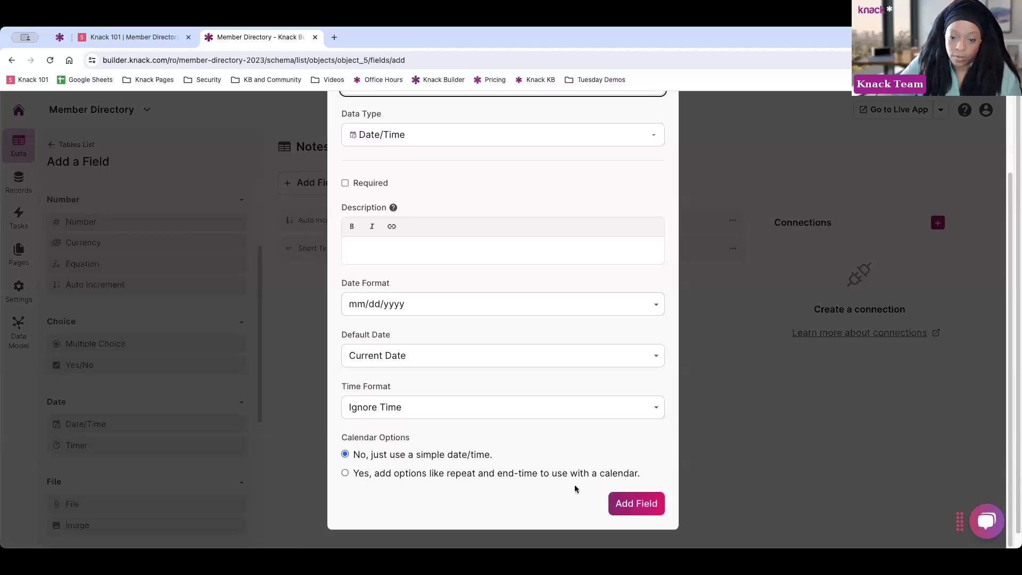
click(630, 501)
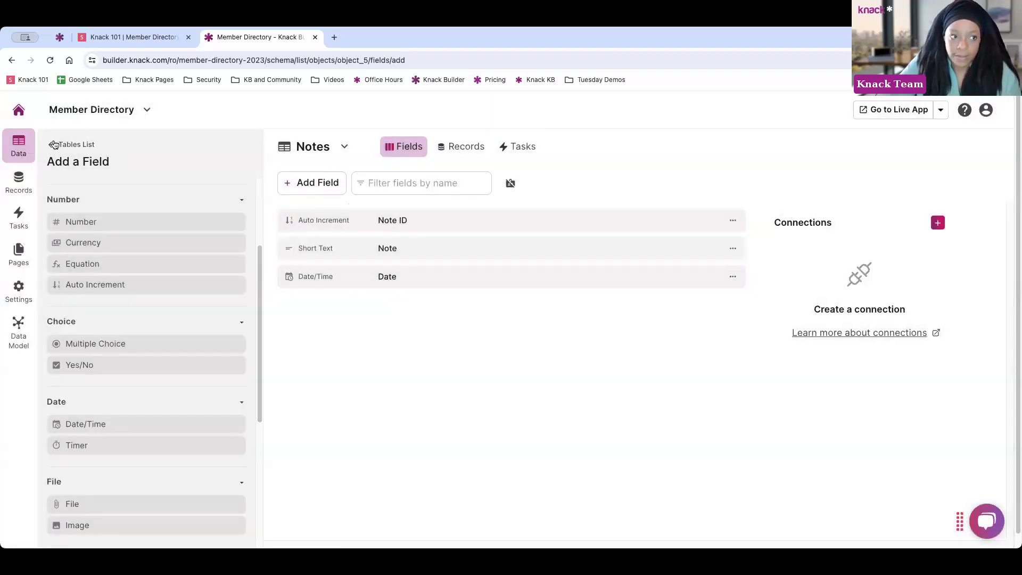
Go back to the Tables list, where Notes shows Note ID, Note and Date
click(54, 145)
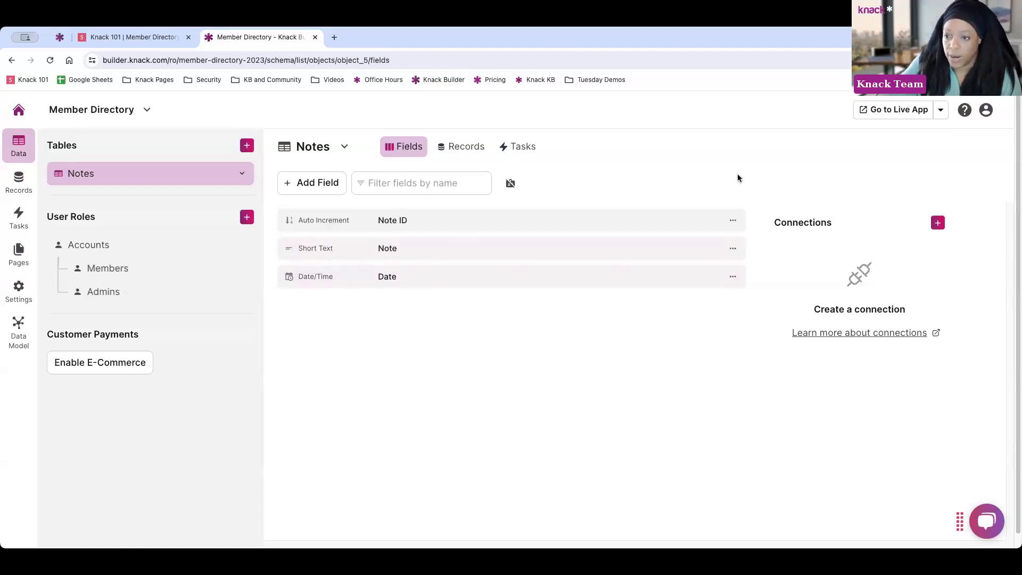
Add a Connection field to Notes that points to the Members table
click(322, 183)
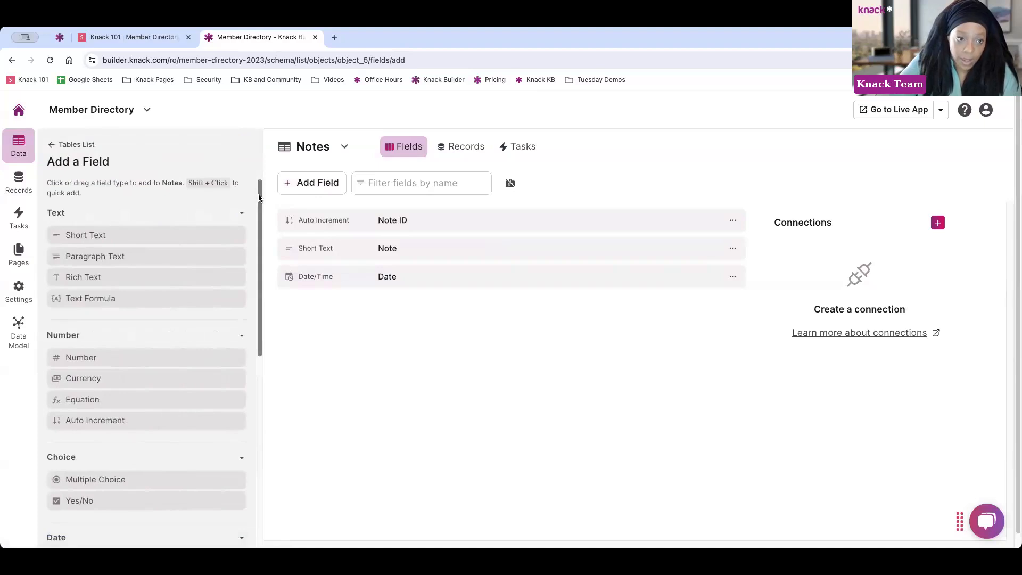
drag(259, 198, 251, 451)
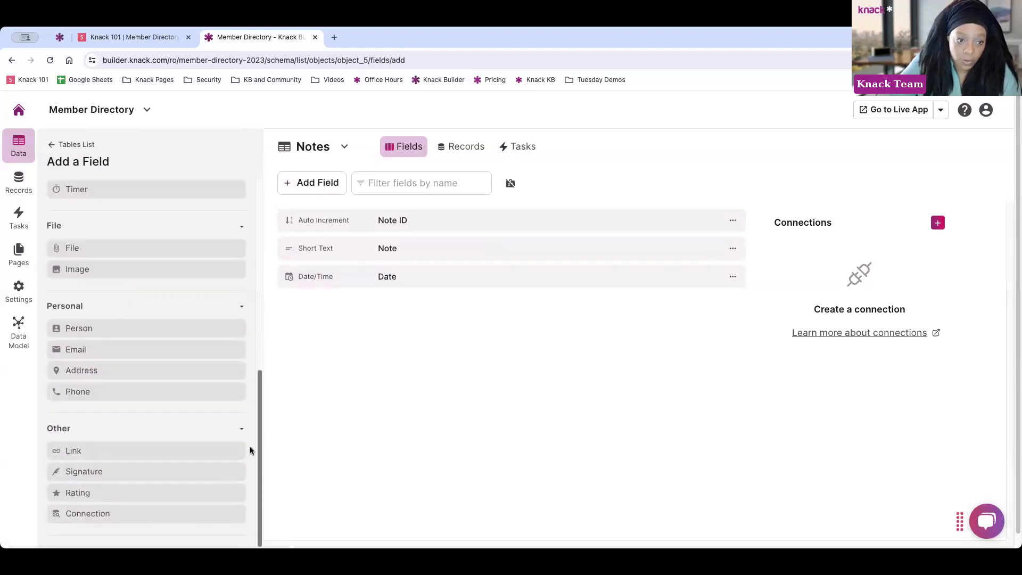
click(105, 514)
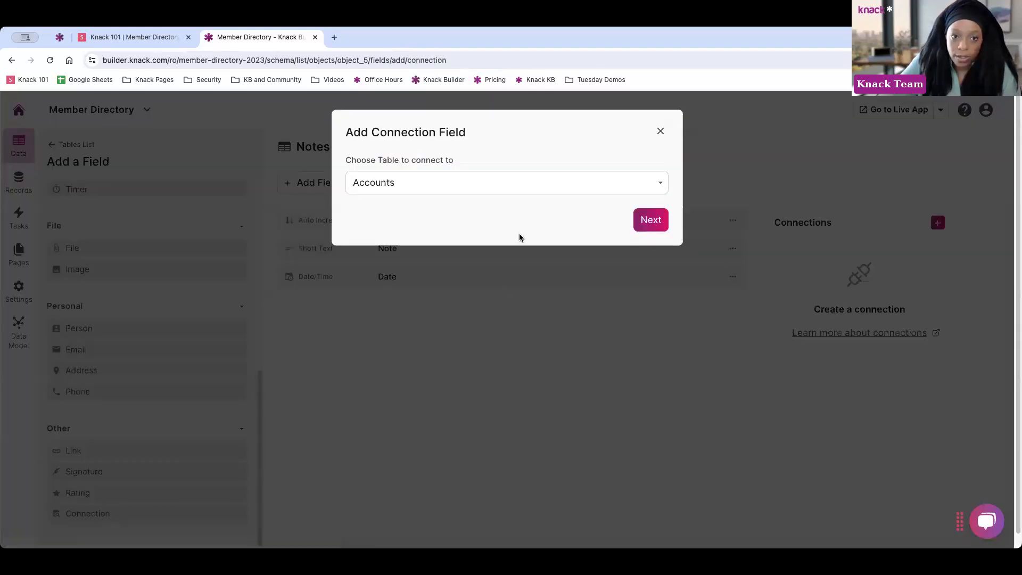
click(466, 186)
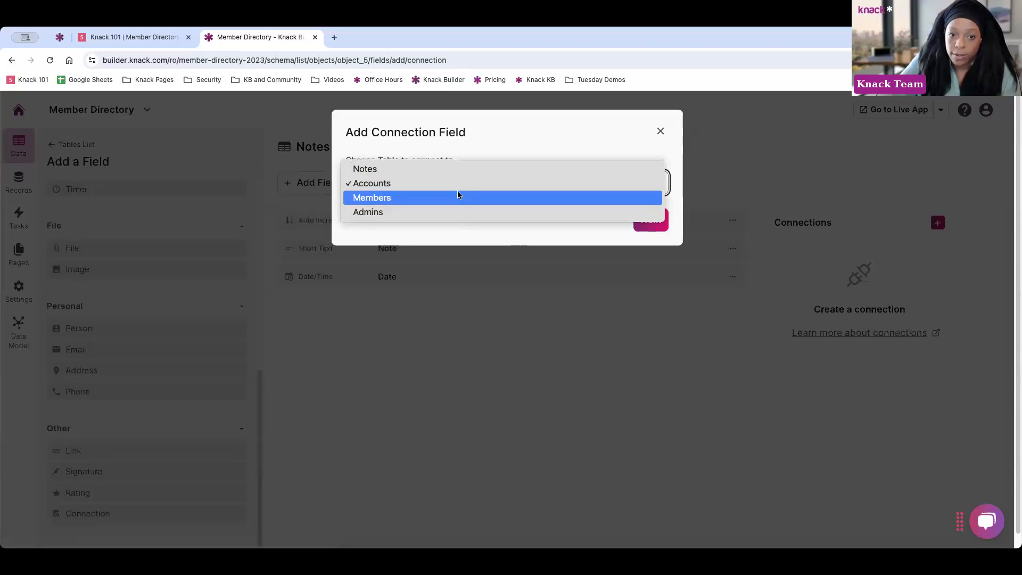
click(433, 199)
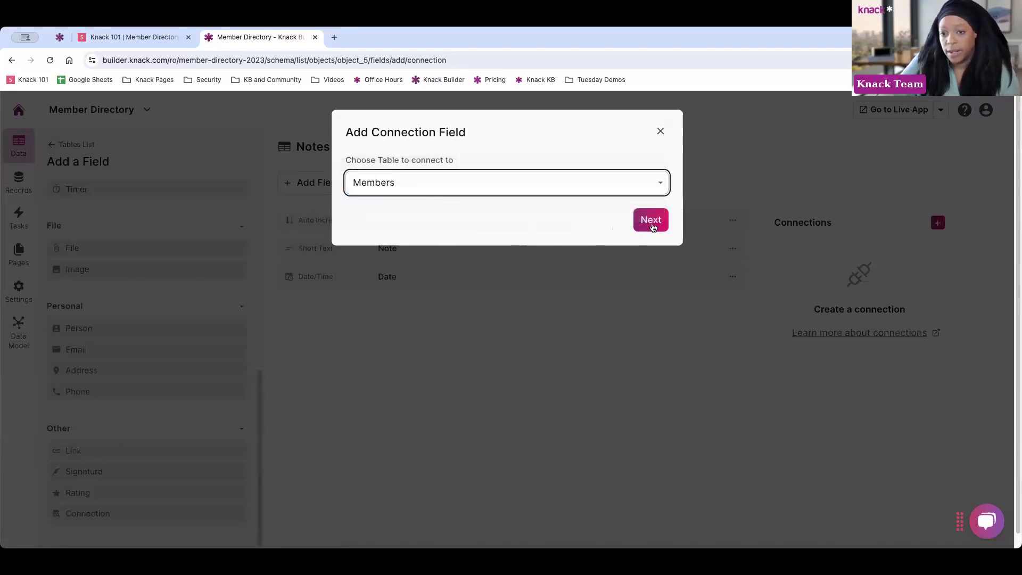
click(651, 226)
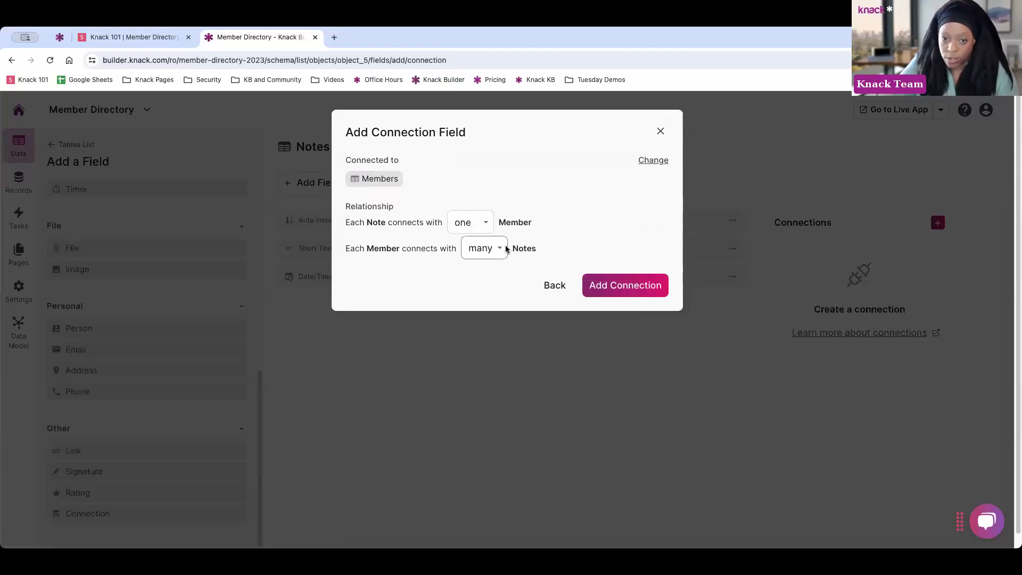
Set each note to link one member and each member many notes, then create the Member connection
click(481, 223)
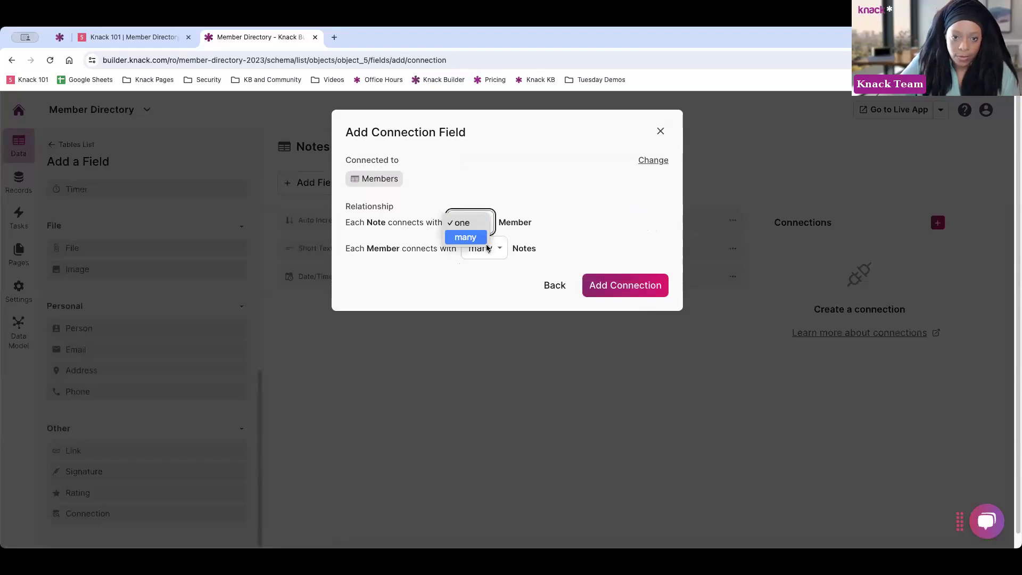
click(465, 237)
click(484, 248)
click(475, 234)
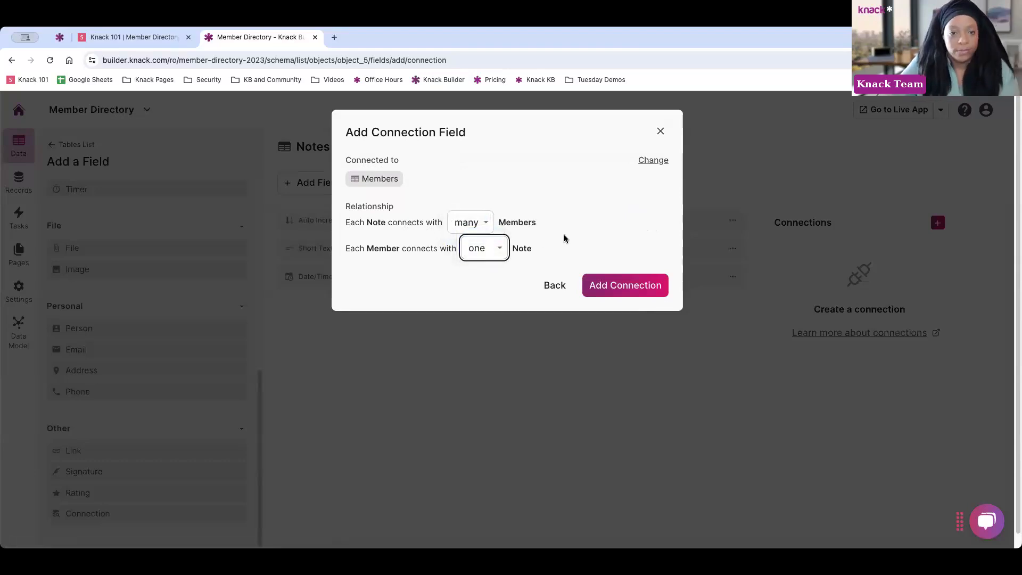
click(471, 227)
click(463, 208)
click(483, 248)
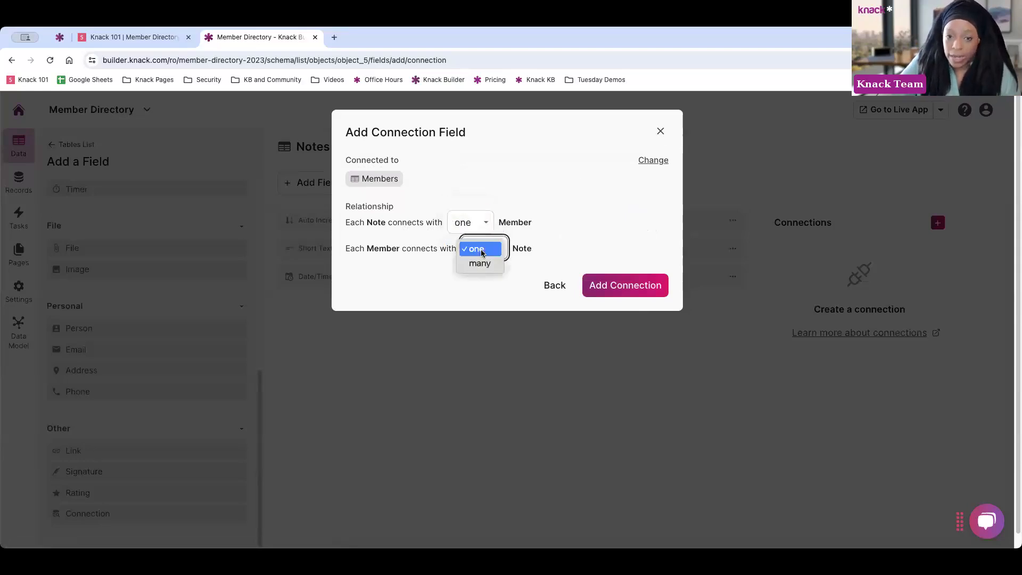
click(479, 262)
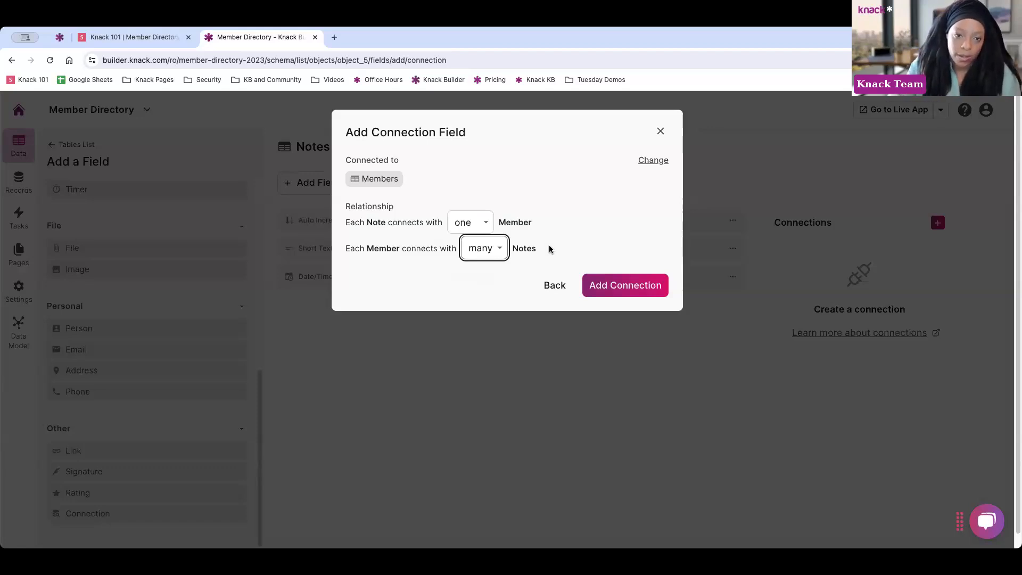
click(626, 291)
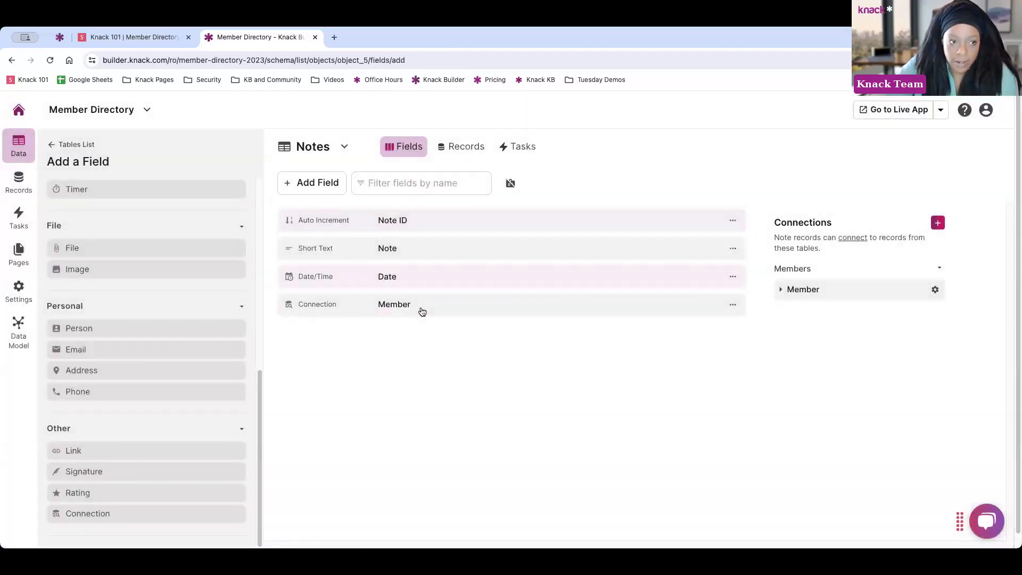
Change the Members table's display field from Name to Email and save, then reopen the Notes table's fields
click(55, 147)
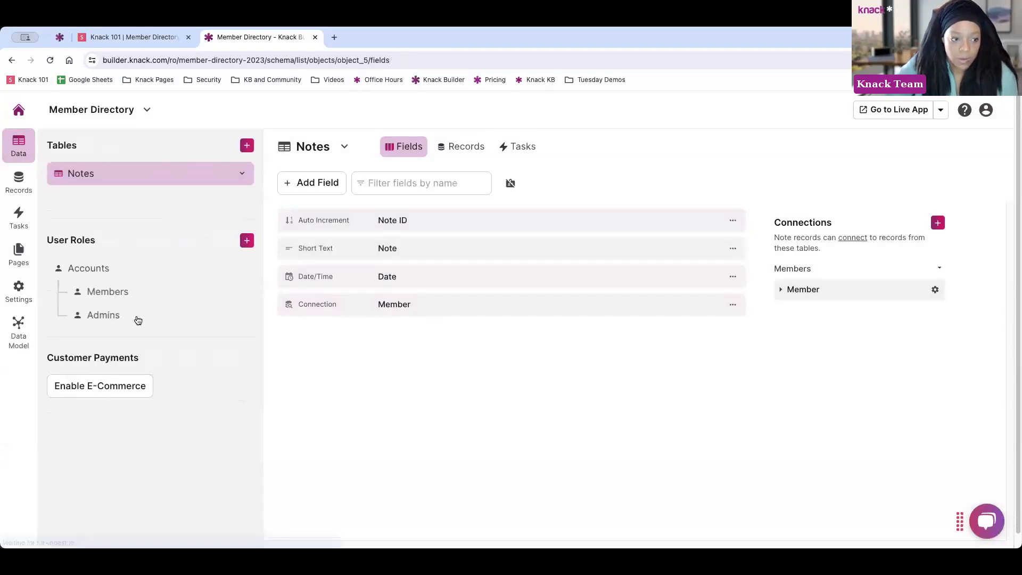
click(123, 293)
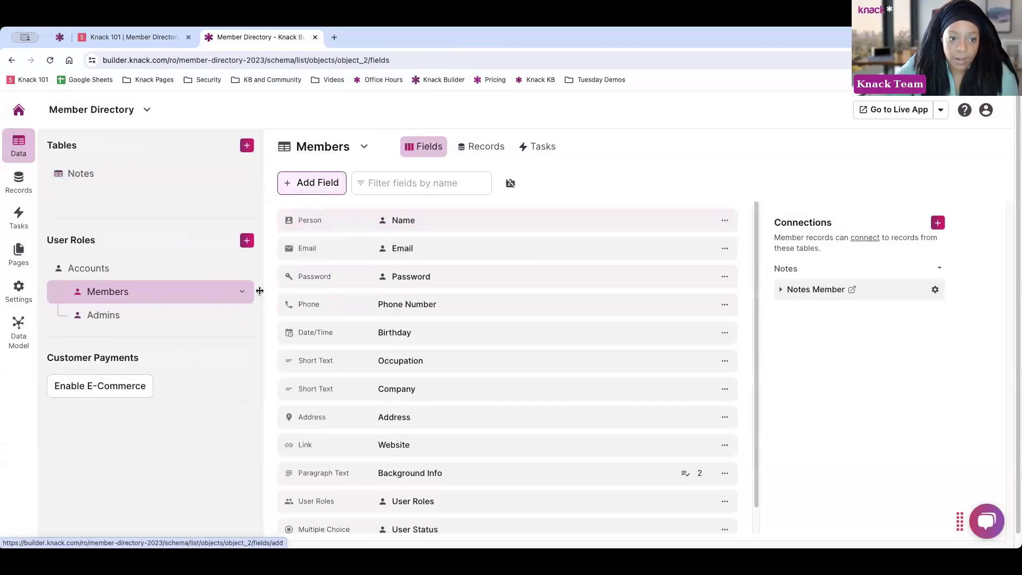
click(242, 291)
click(199, 312)
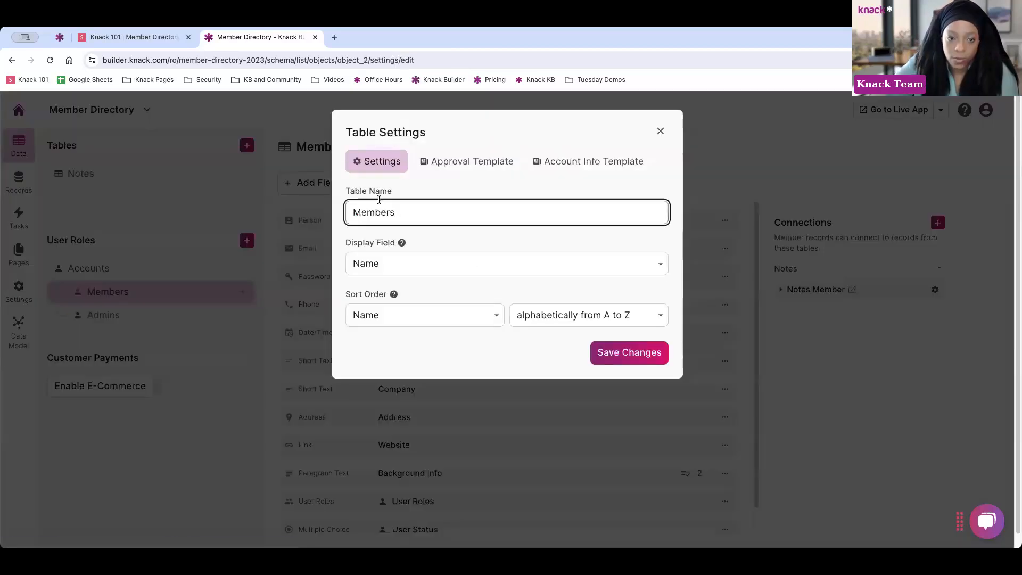
click(388, 268)
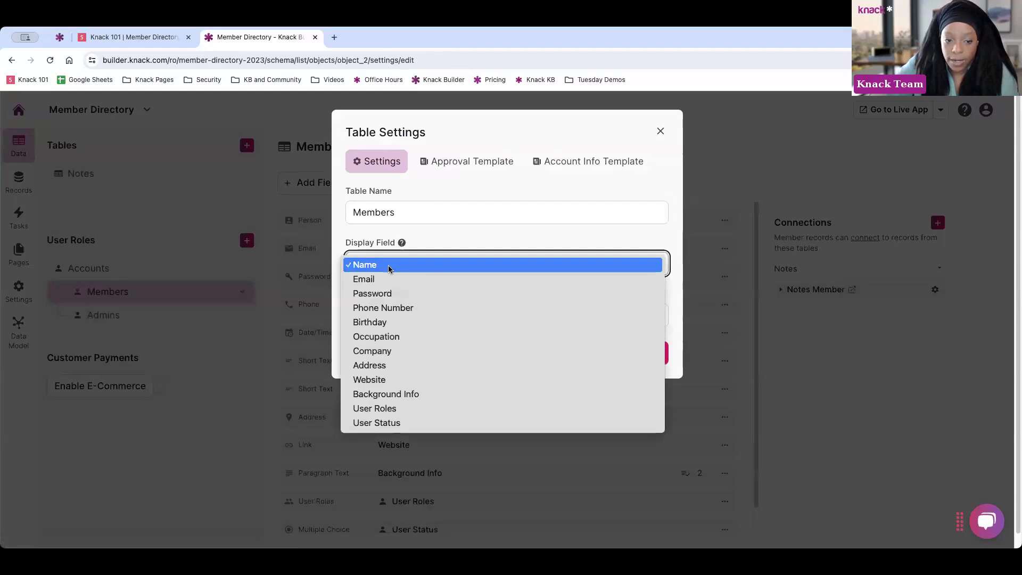
click(437, 243)
click(413, 263)
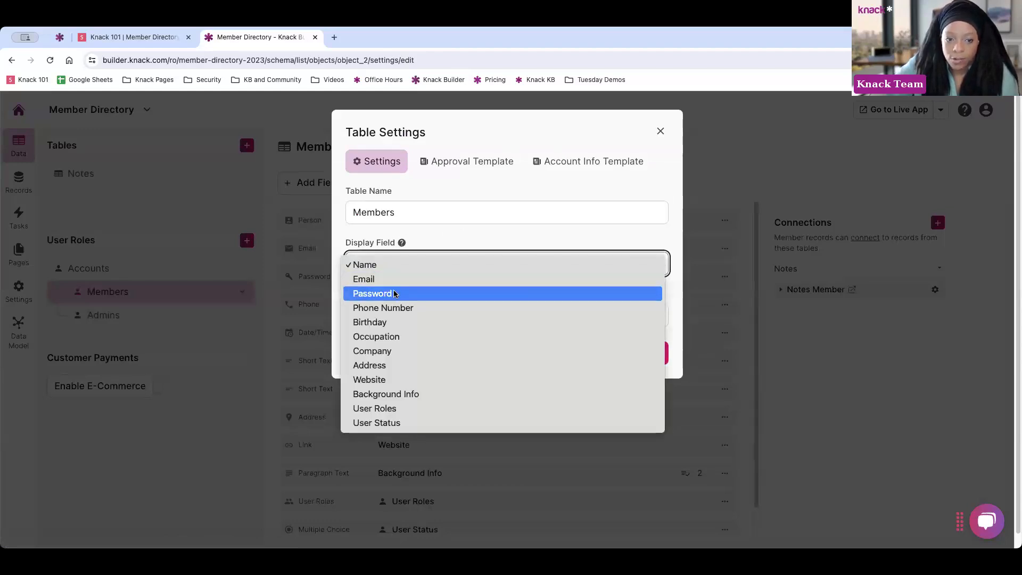
click(396, 279)
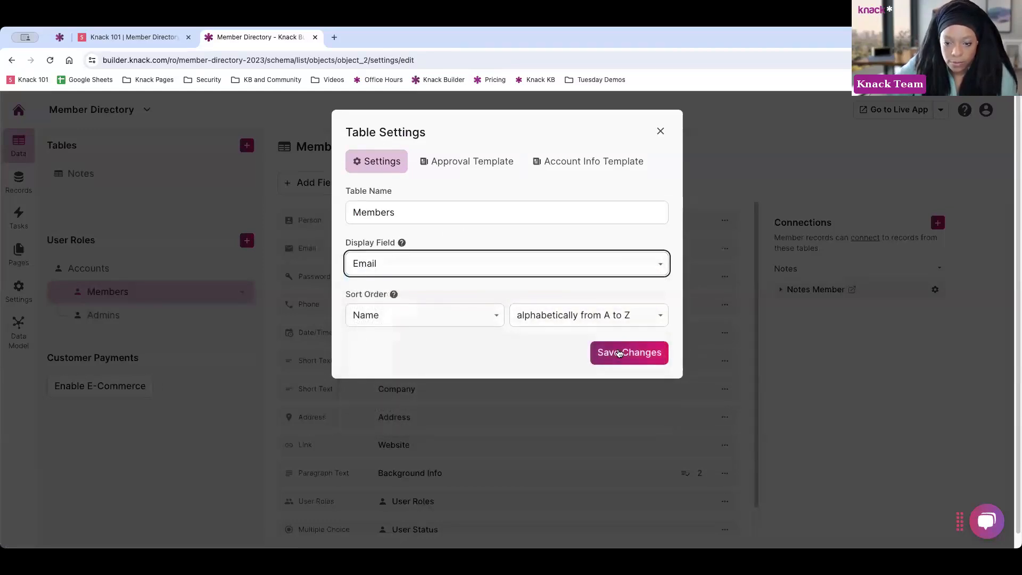
click(619, 352)
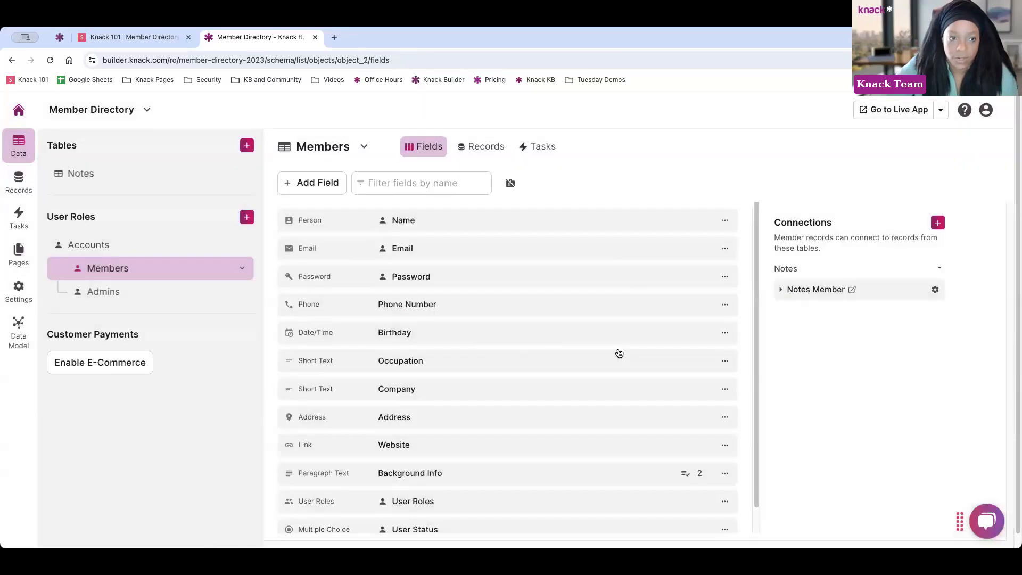
click(85, 176)
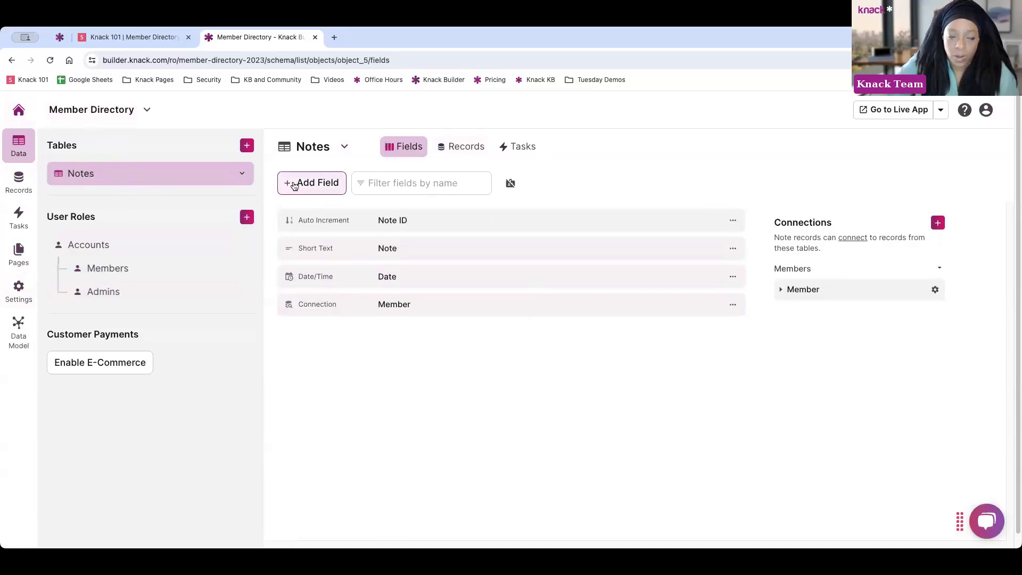
Switch from the Notes fields to the Notes table's records, which are still empty
click(732, 220)
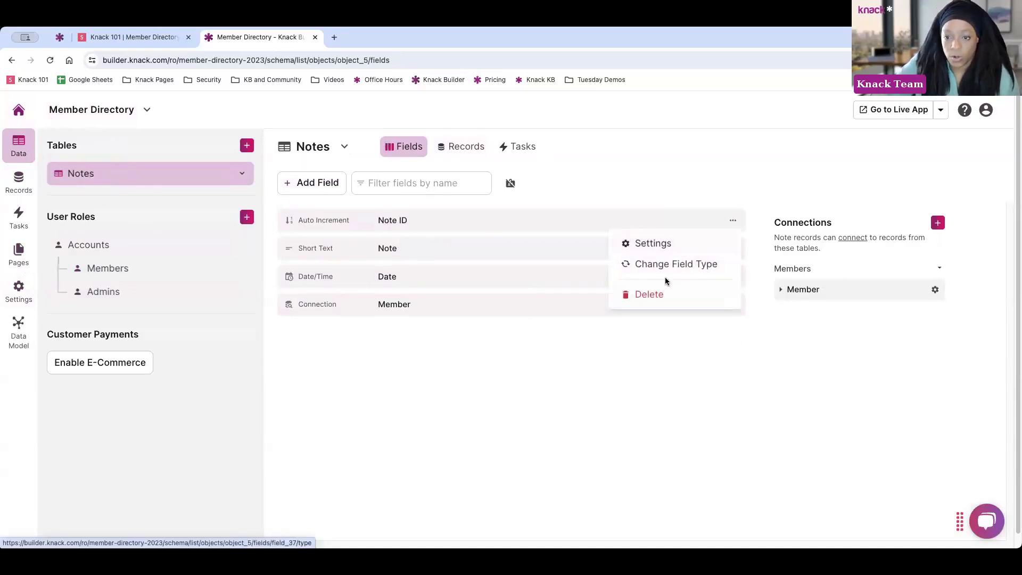
click(595, 196)
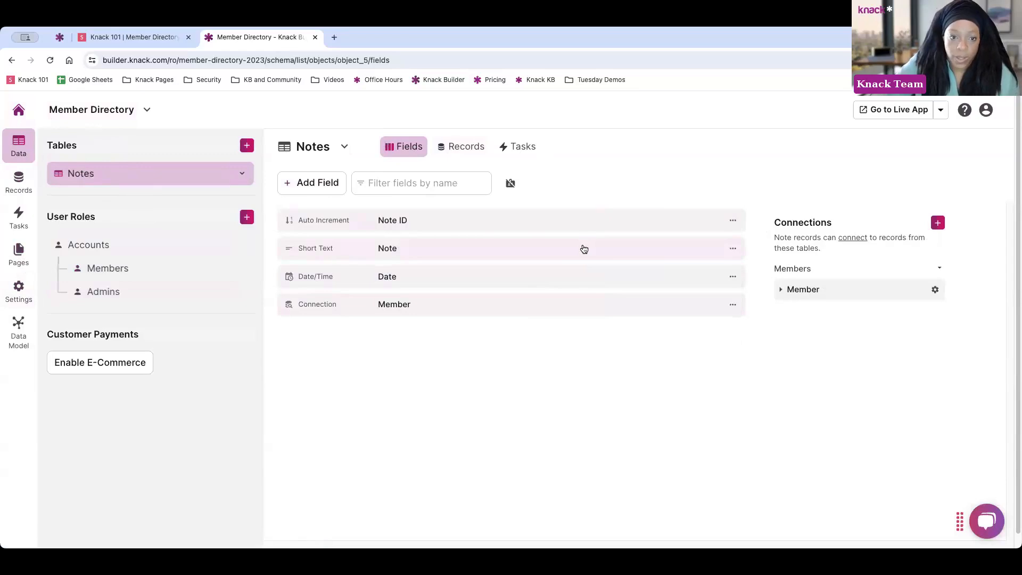
click(19, 182)
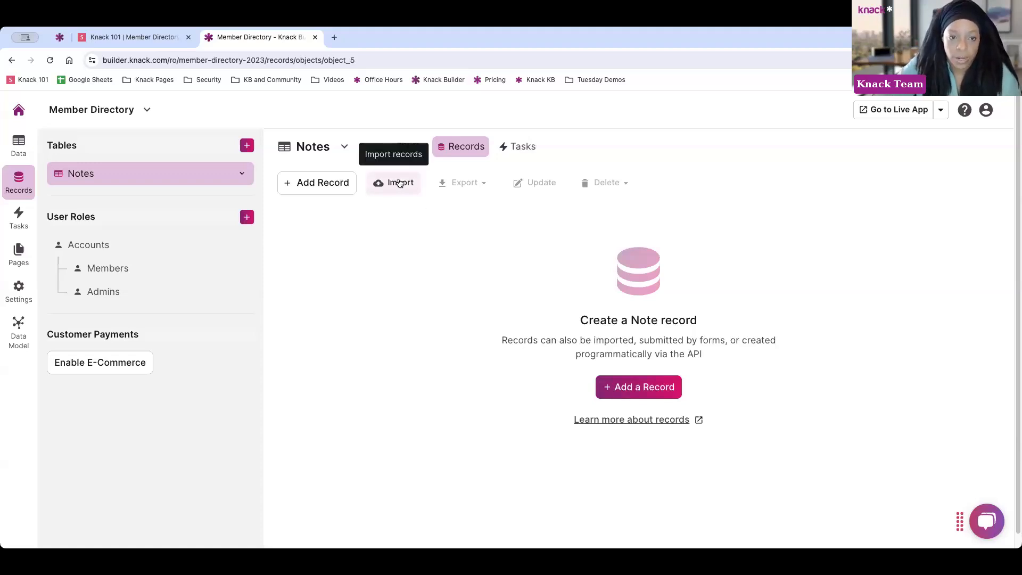
click(313, 185)
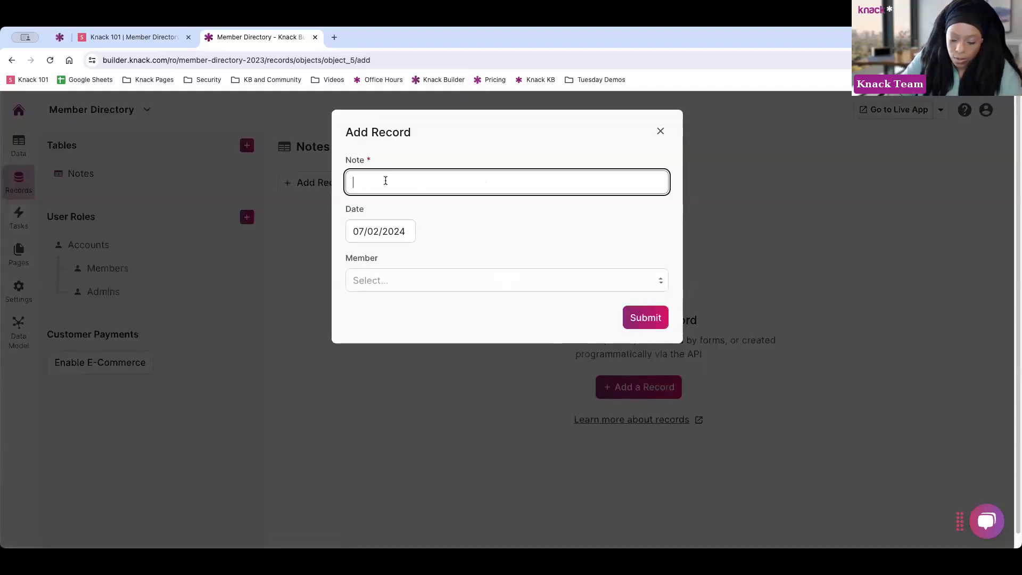
text(New Note)
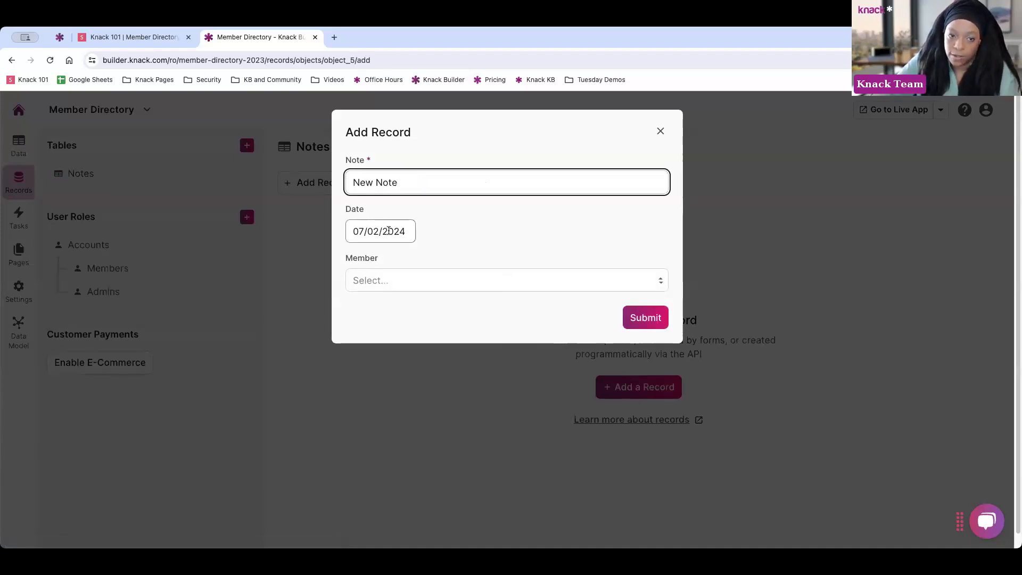
click(399, 284)
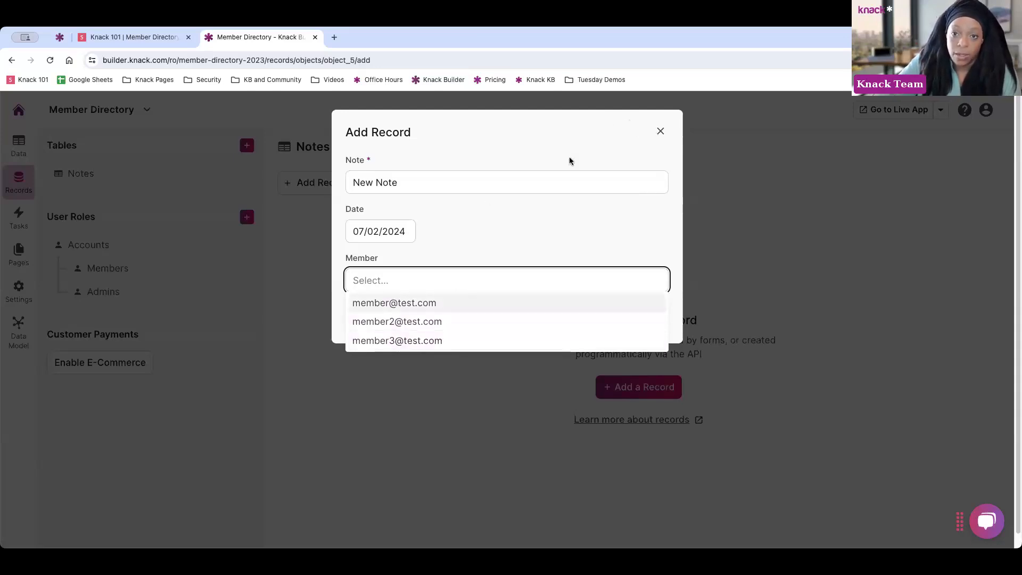
drag(410, 190, 346, 187)
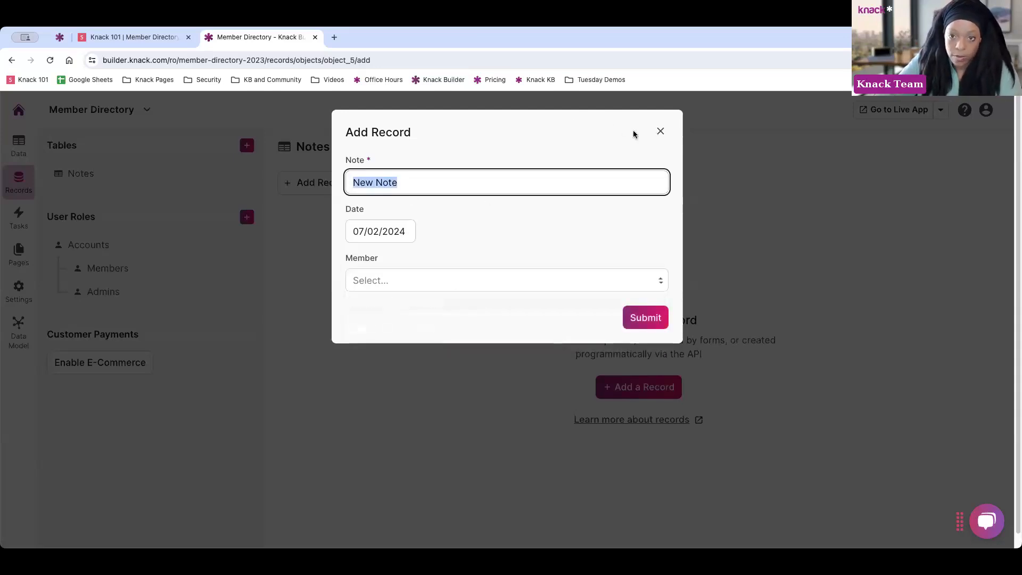
click(661, 133)
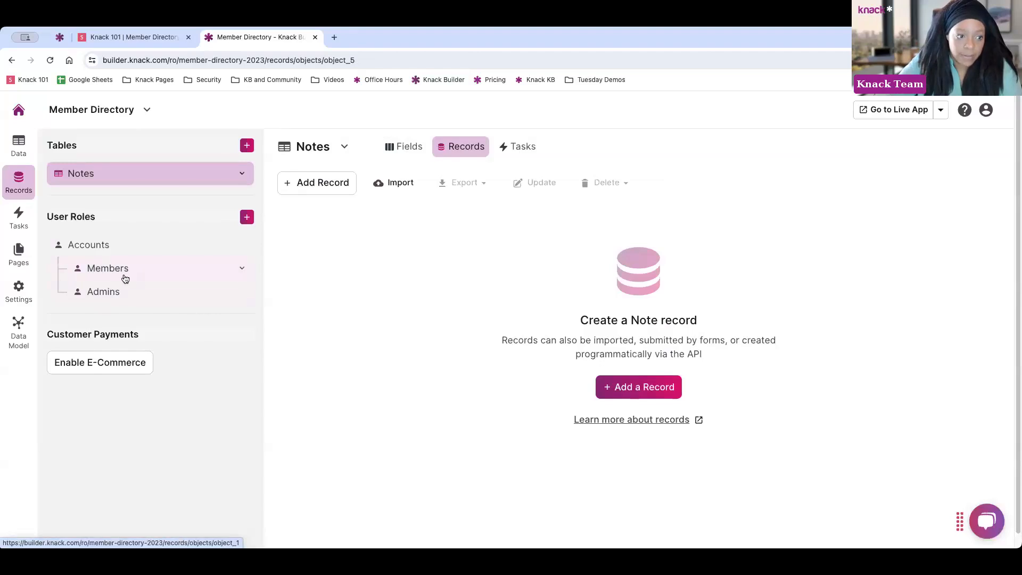
Switch the Members table's display field back to Name, save, and return to the Notes records
click(122, 275)
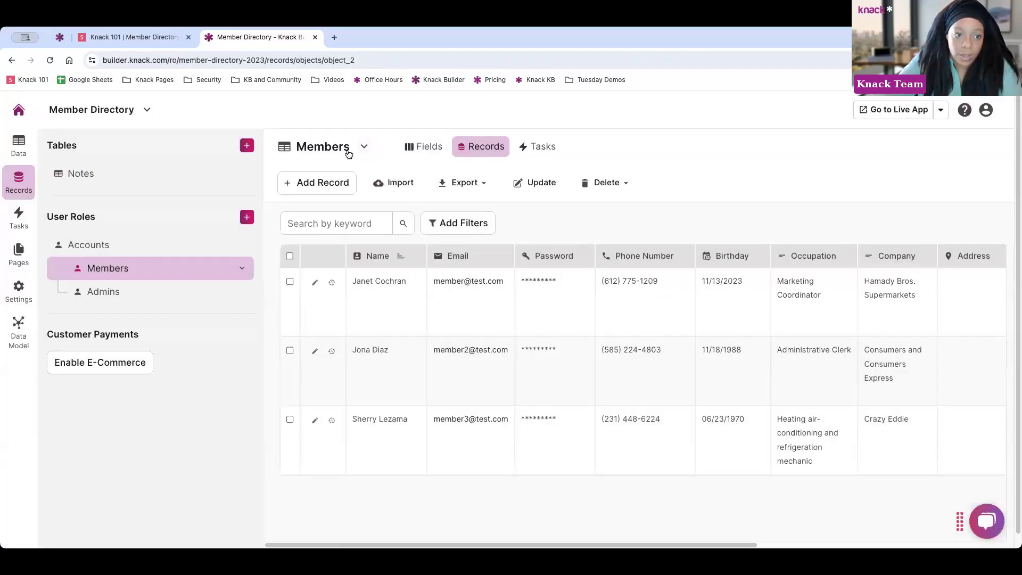
click(242, 269)
click(215, 290)
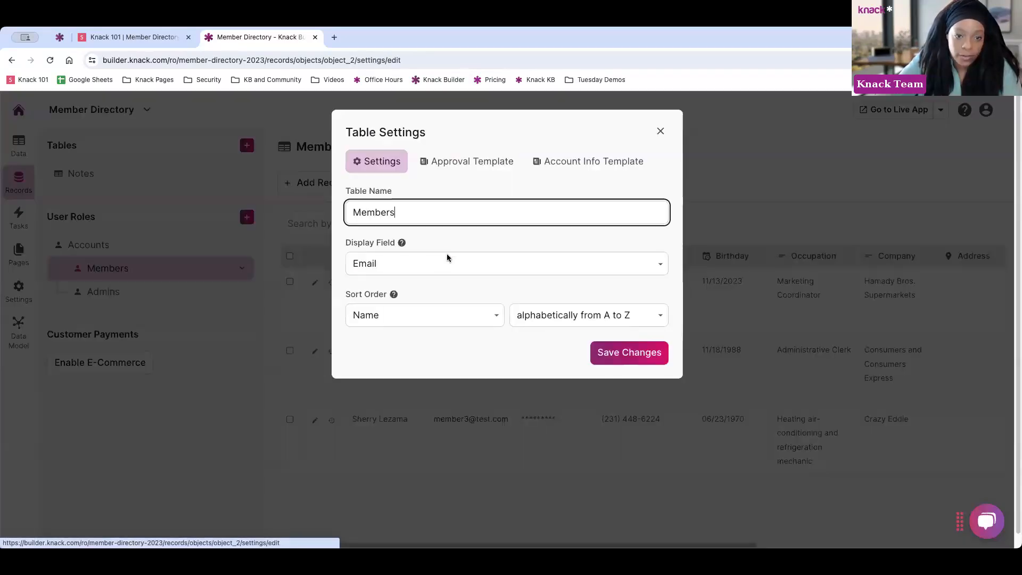
click(413, 264)
click(392, 250)
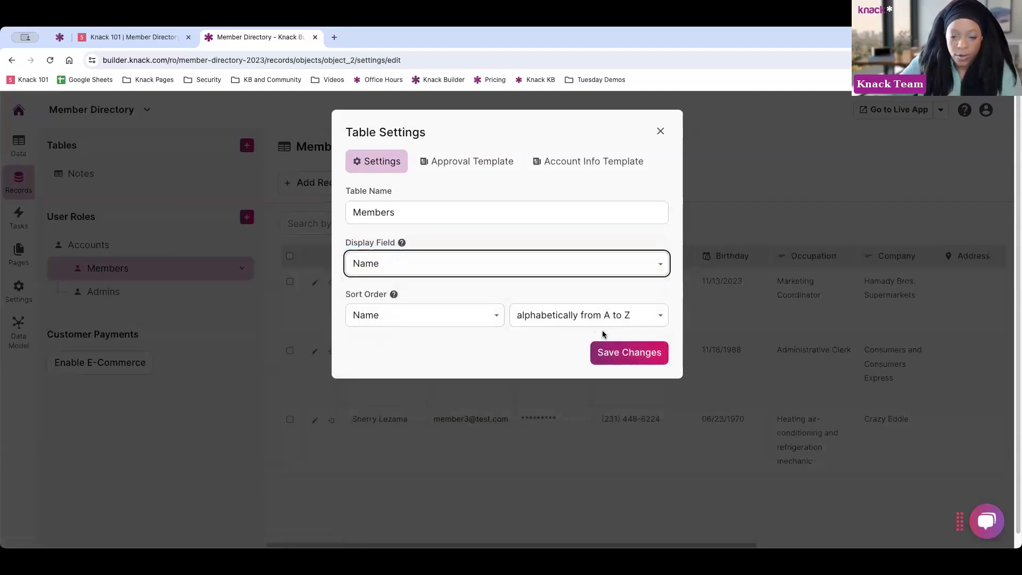
click(625, 354)
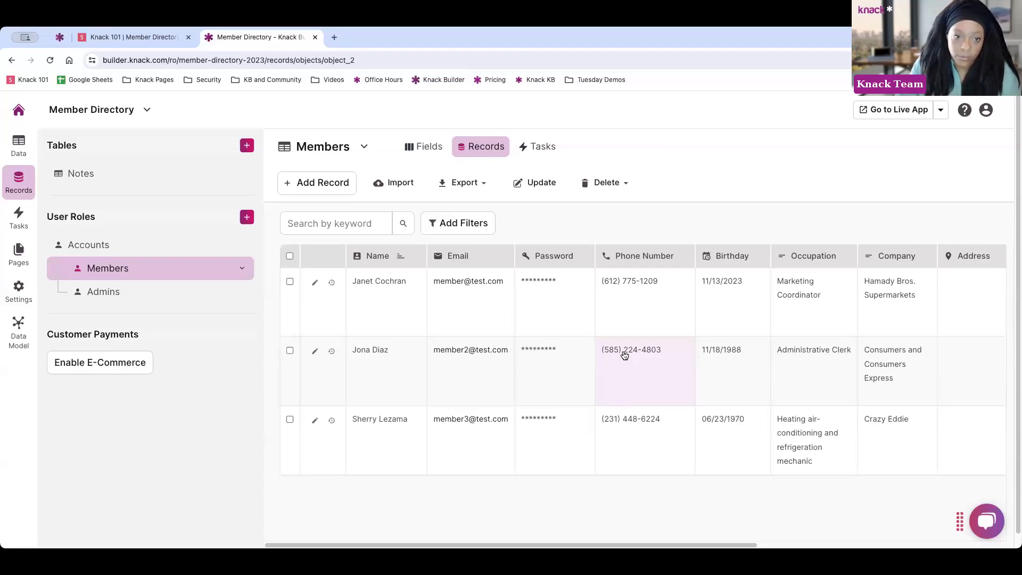
click(77, 176)
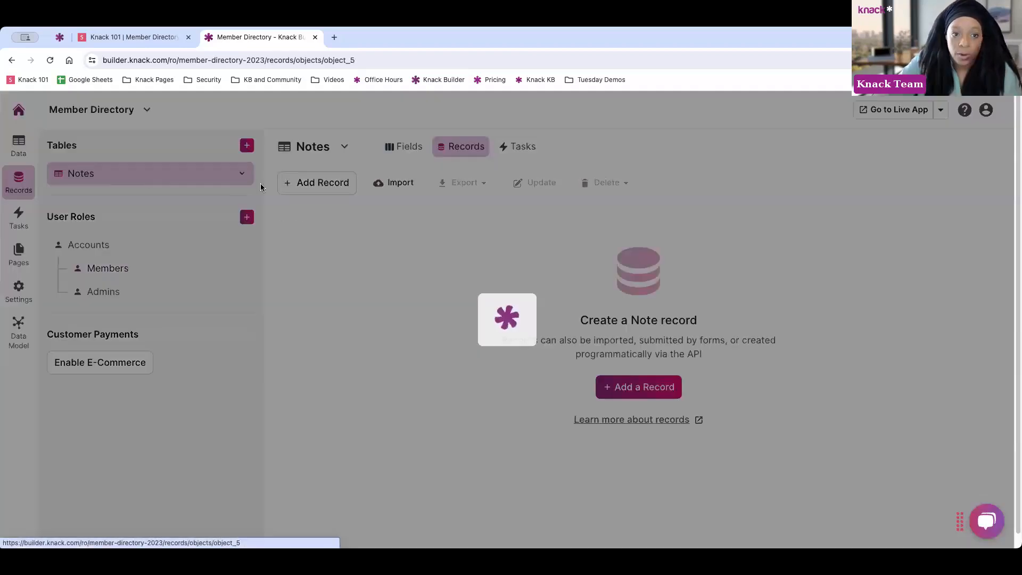
Add a Notes record with the text 'New Note' linked to the first member
click(329, 187)
text(New Note)
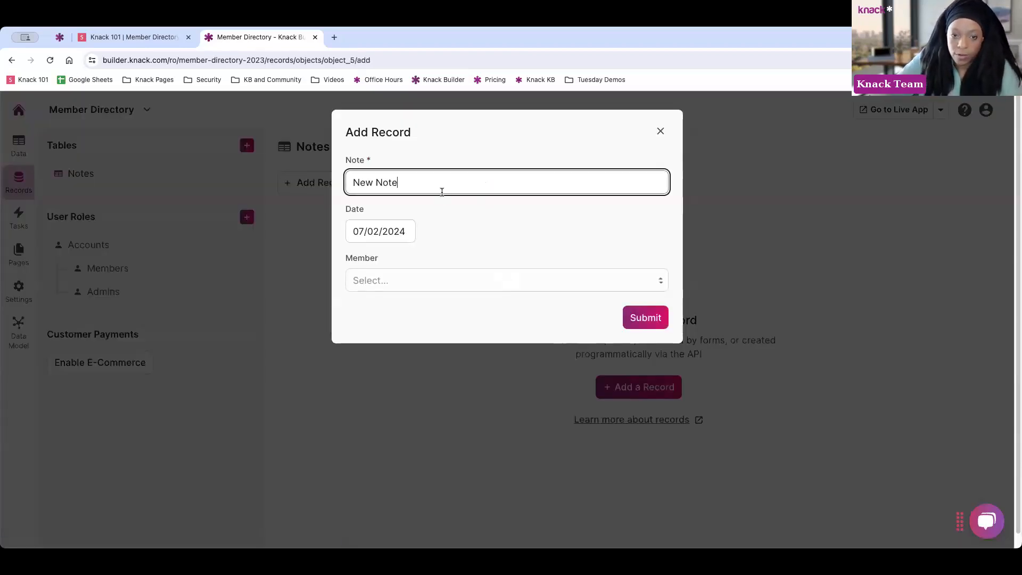
click(413, 281)
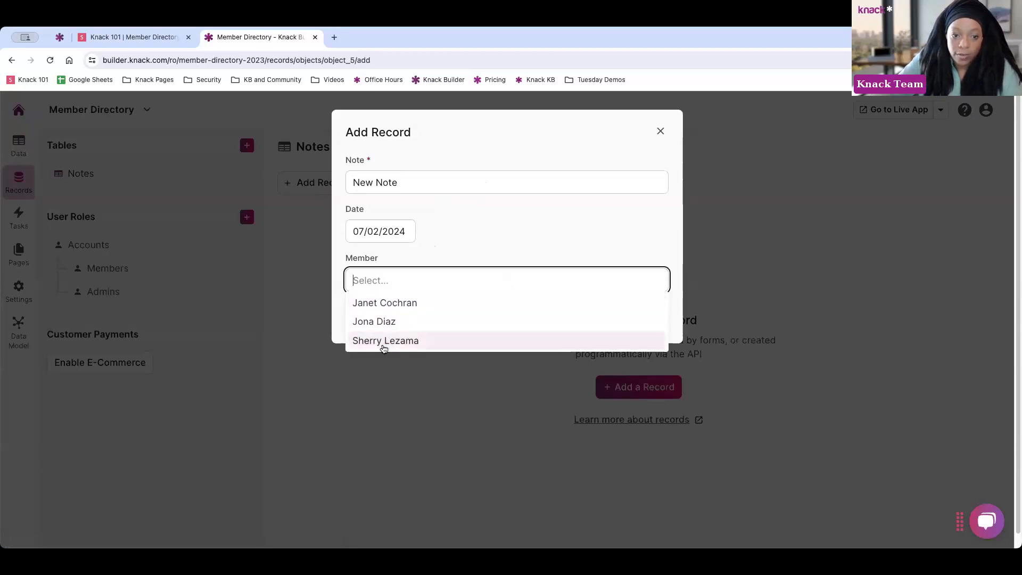
click(385, 303)
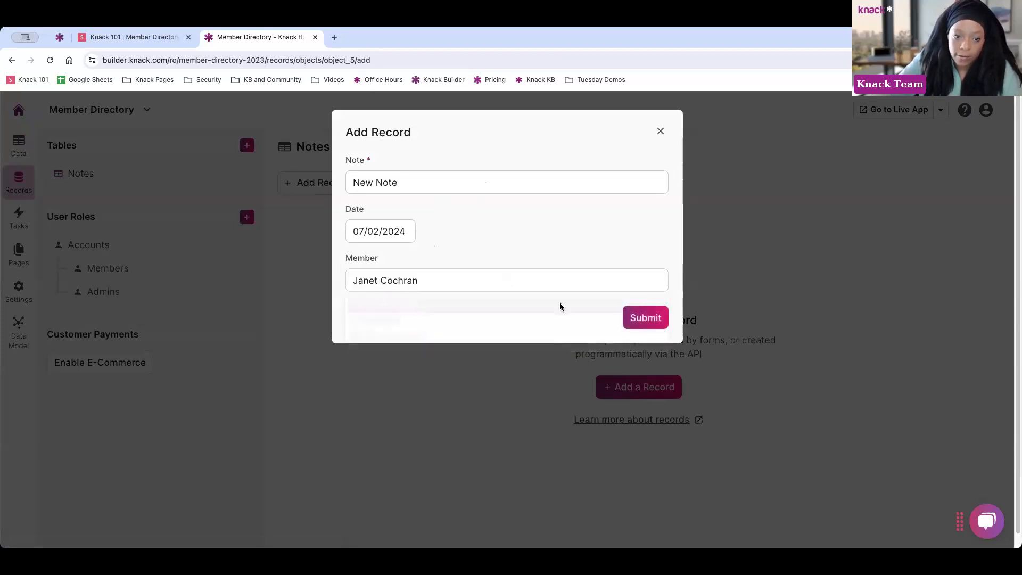
click(638, 317)
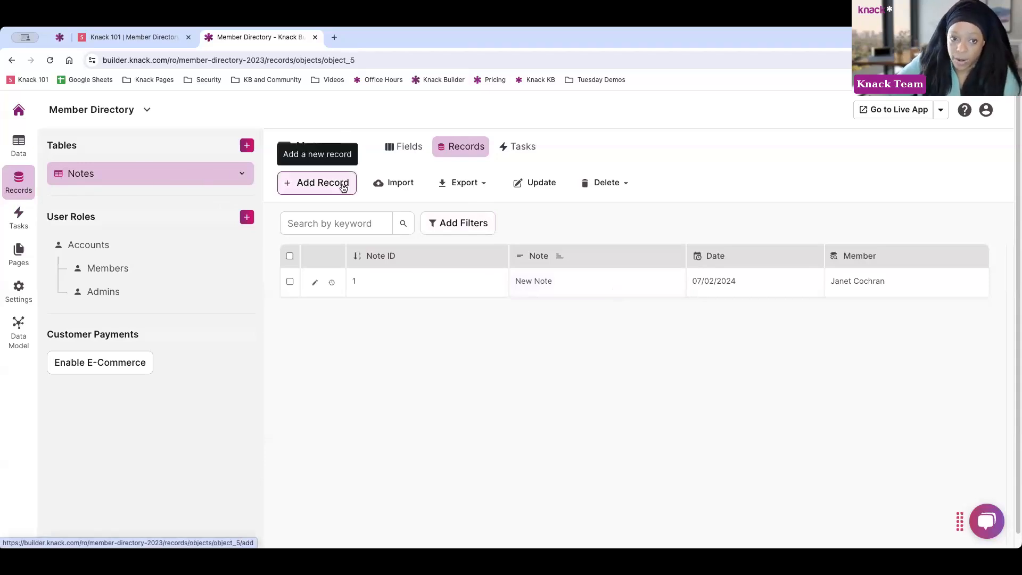
click(486, 184)
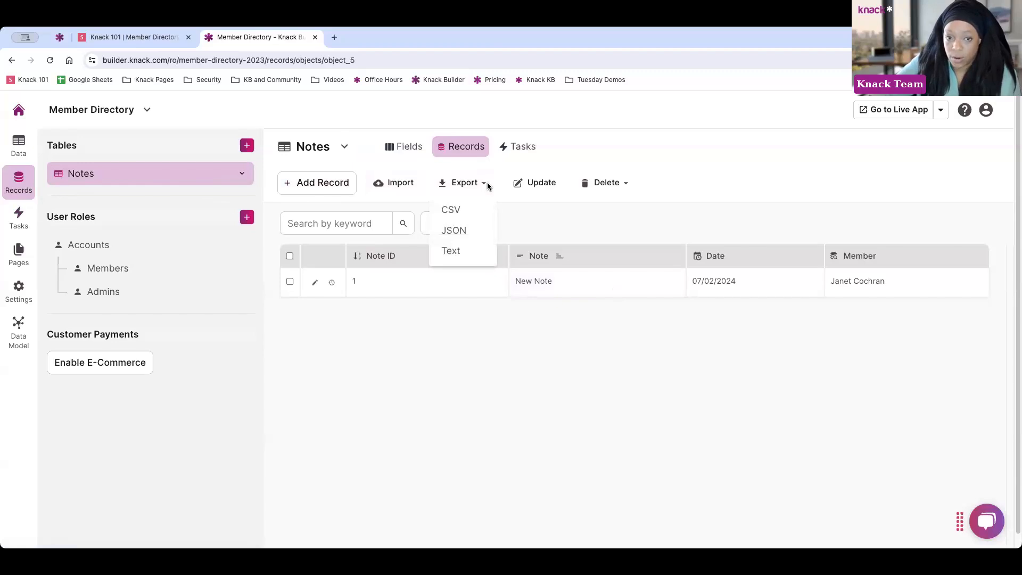
click(567, 165)
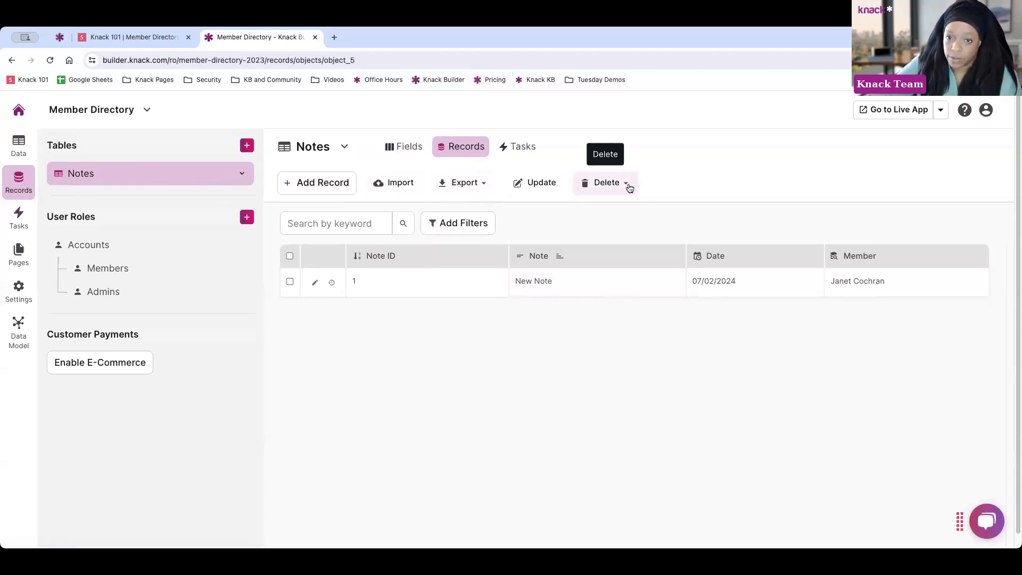
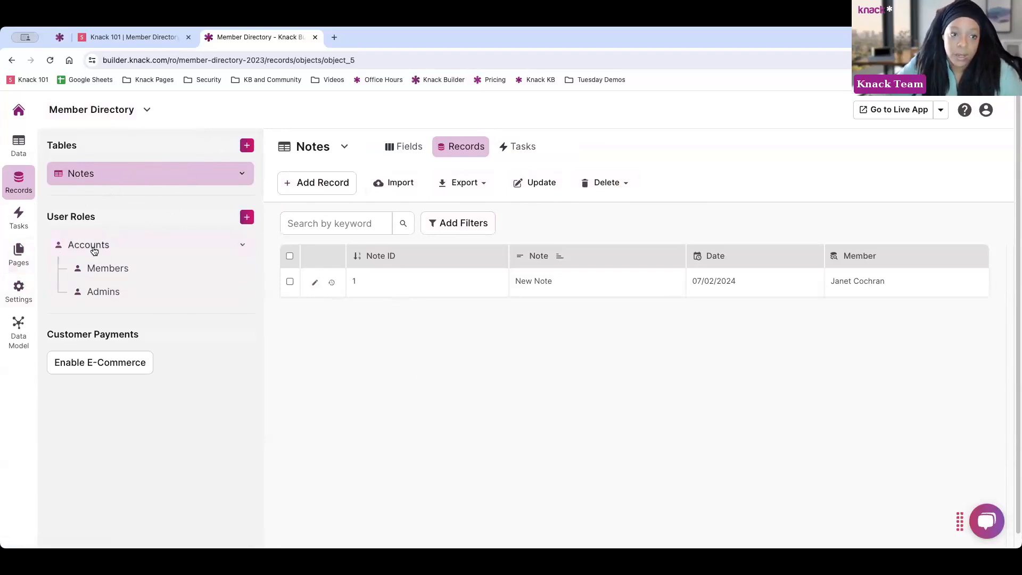
Add a Notes table task named 'Email User' and advance to its Action settings
click(19, 226)
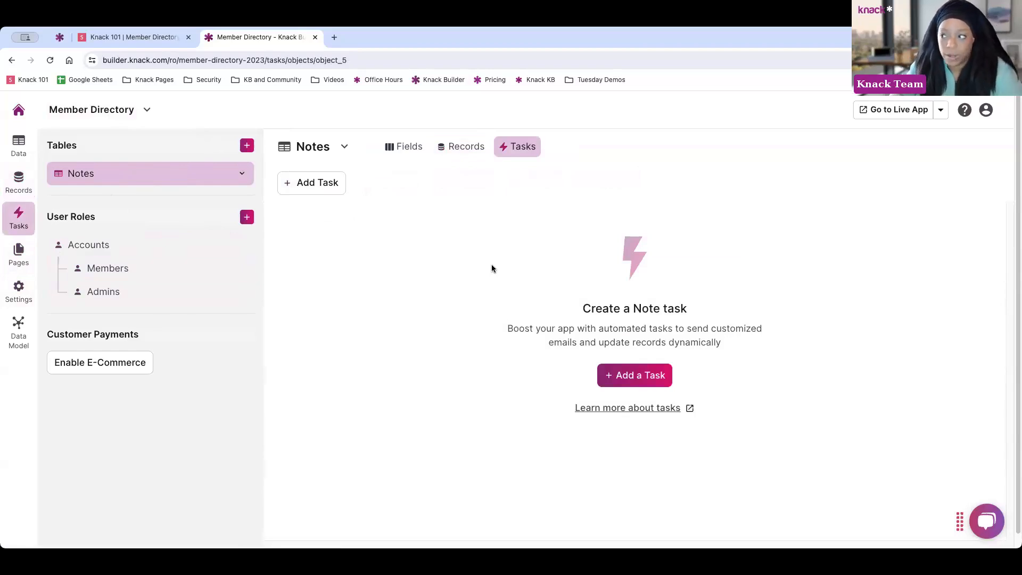
click(315, 186)
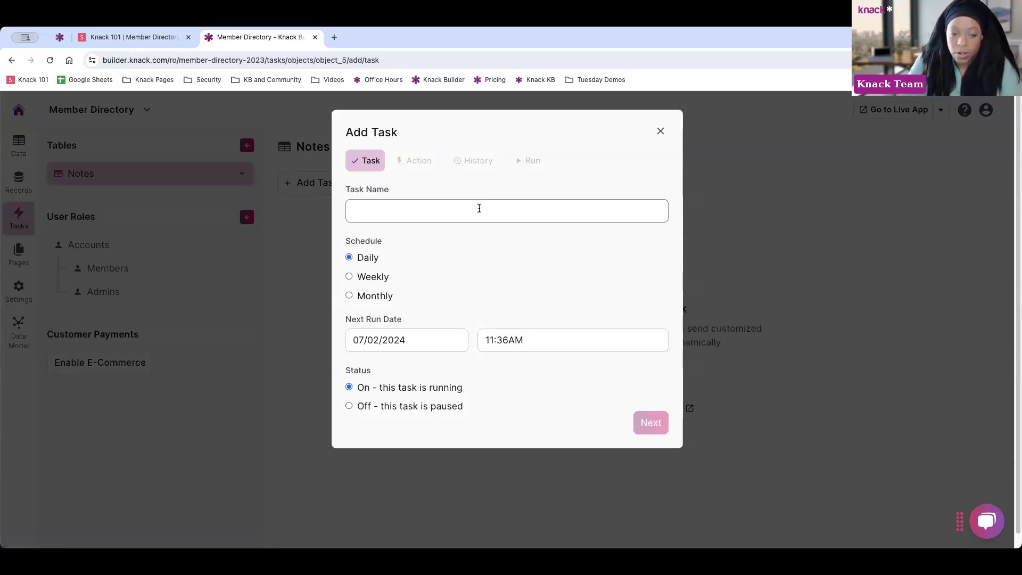
click(479, 208)
text(Emai)
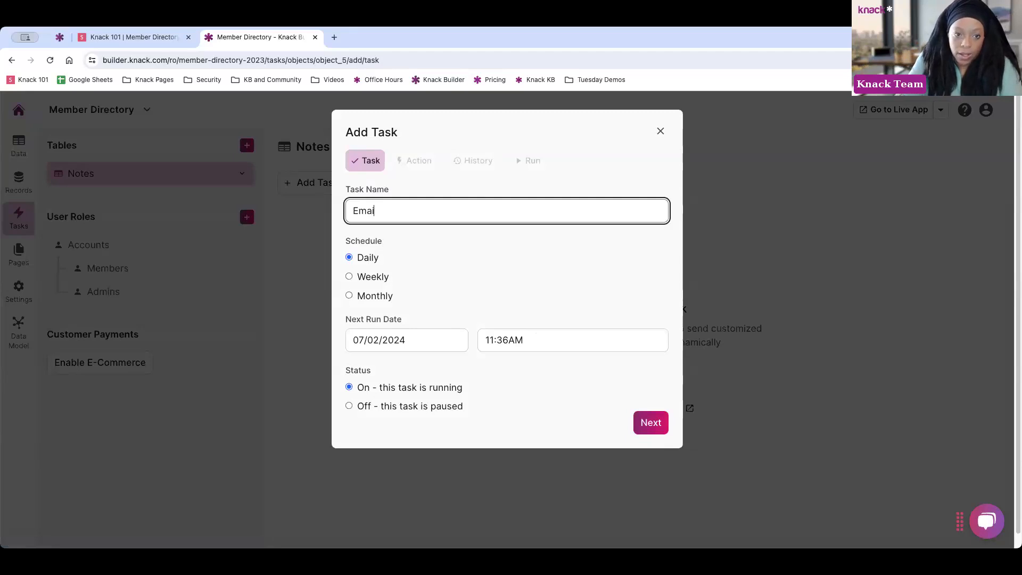
text(l User)
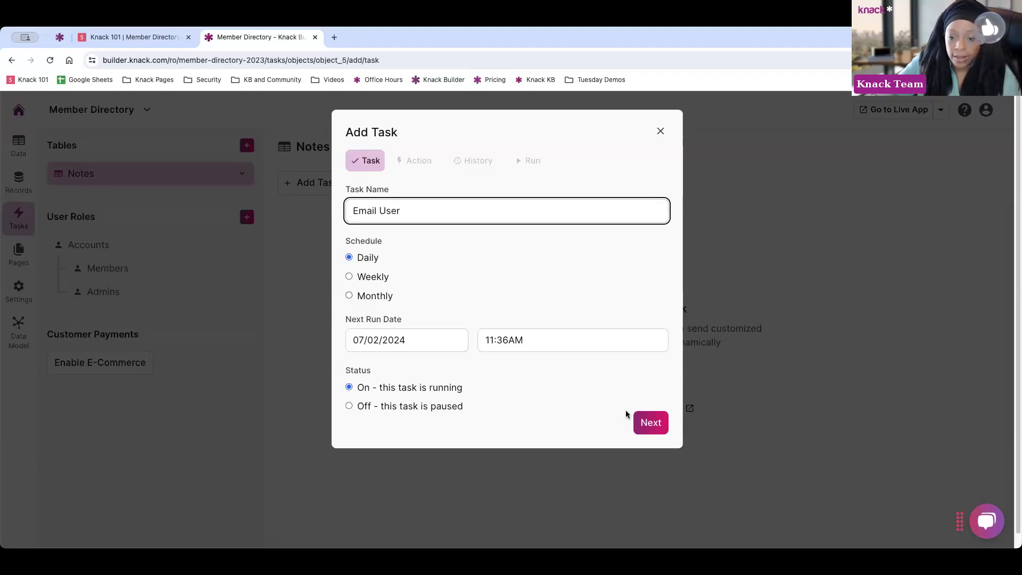
click(646, 423)
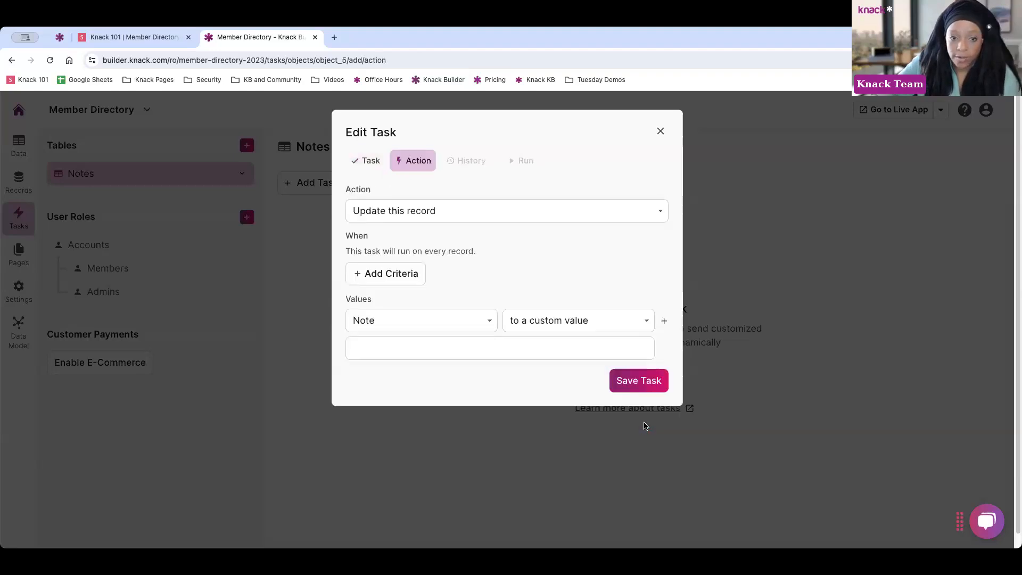
Keep the 'Update this record' action and set the Date field to the current date
click(413, 211)
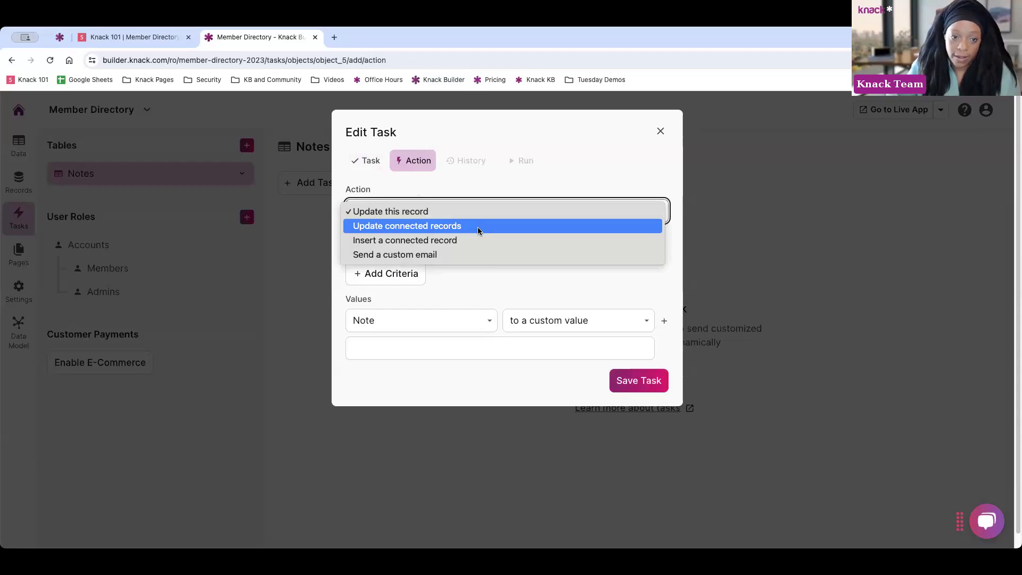
click(471, 199)
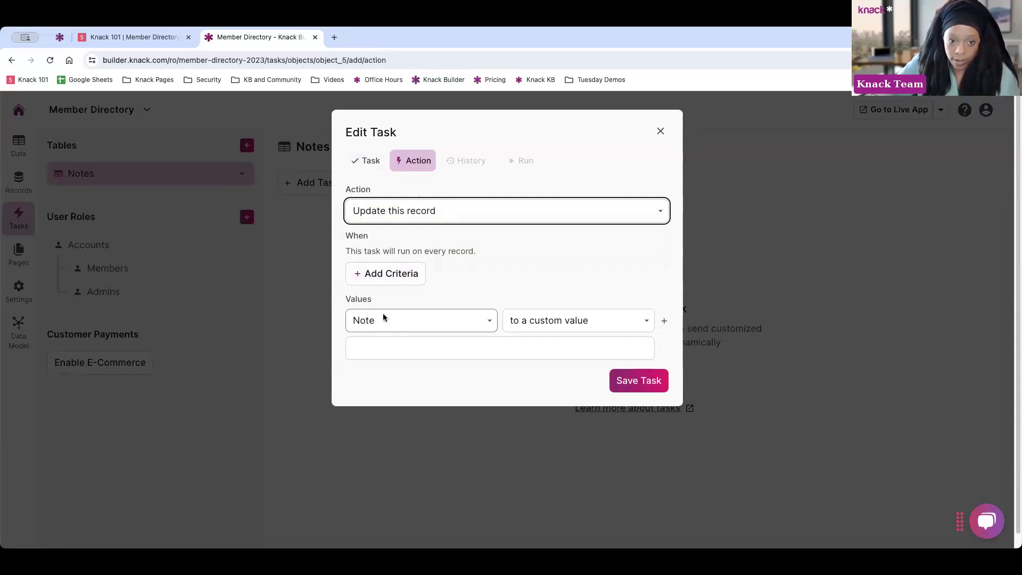
click(381, 317)
click(410, 335)
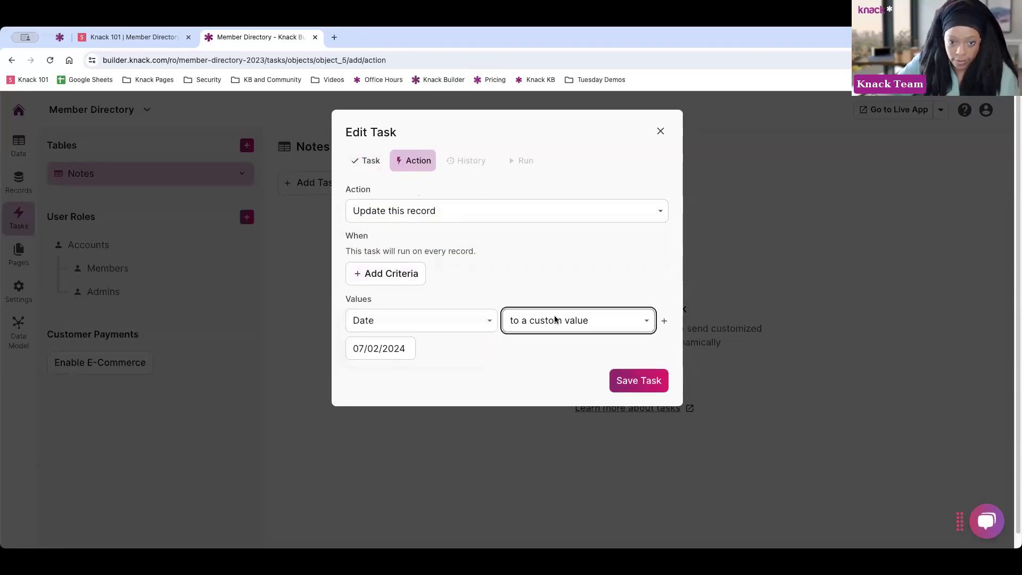
click(557, 320)
click(527, 365)
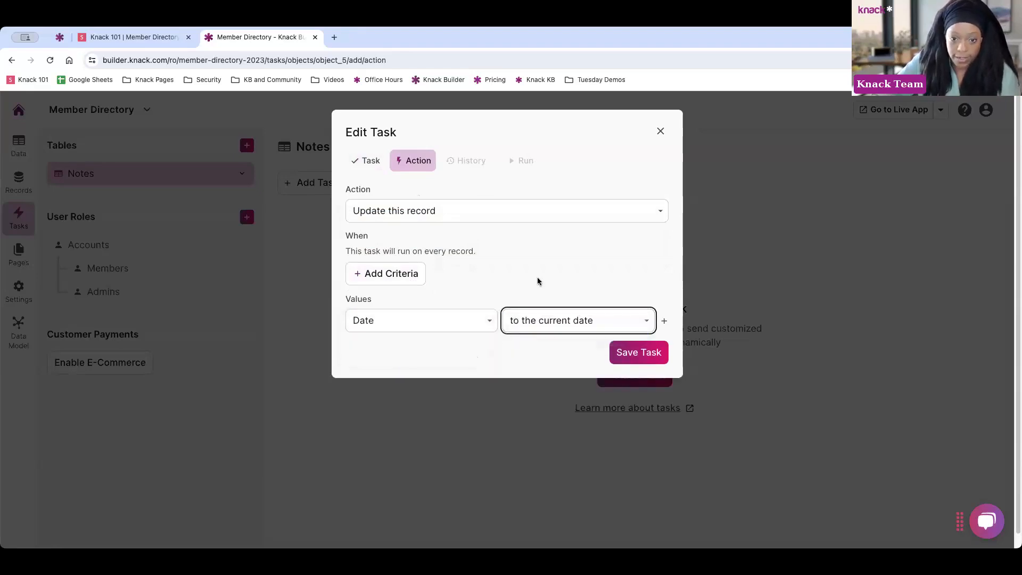
Switch the action to 'Send a custom email', review it, then discard the task unsaved
click(437, 216)
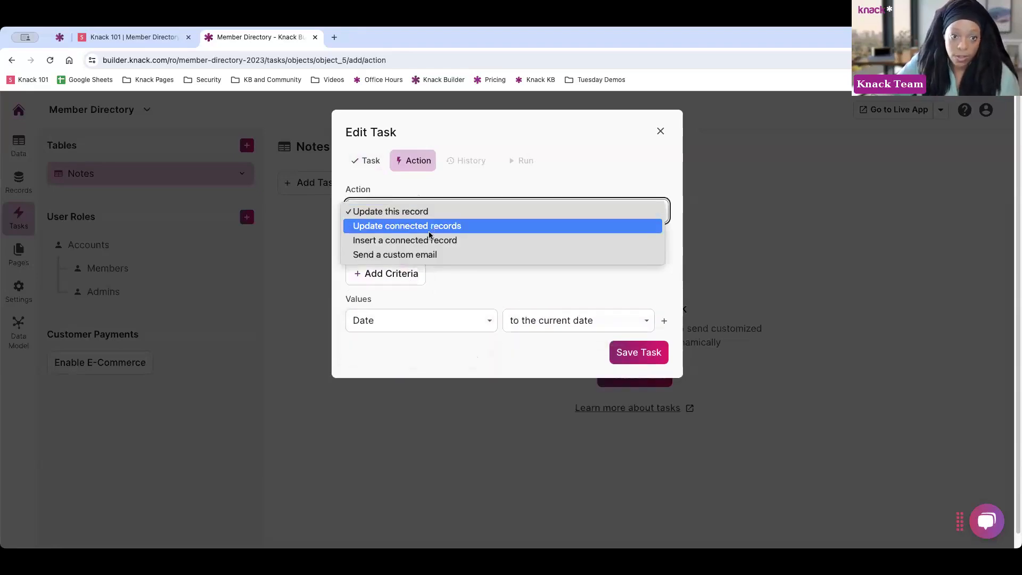
click(428, 258)
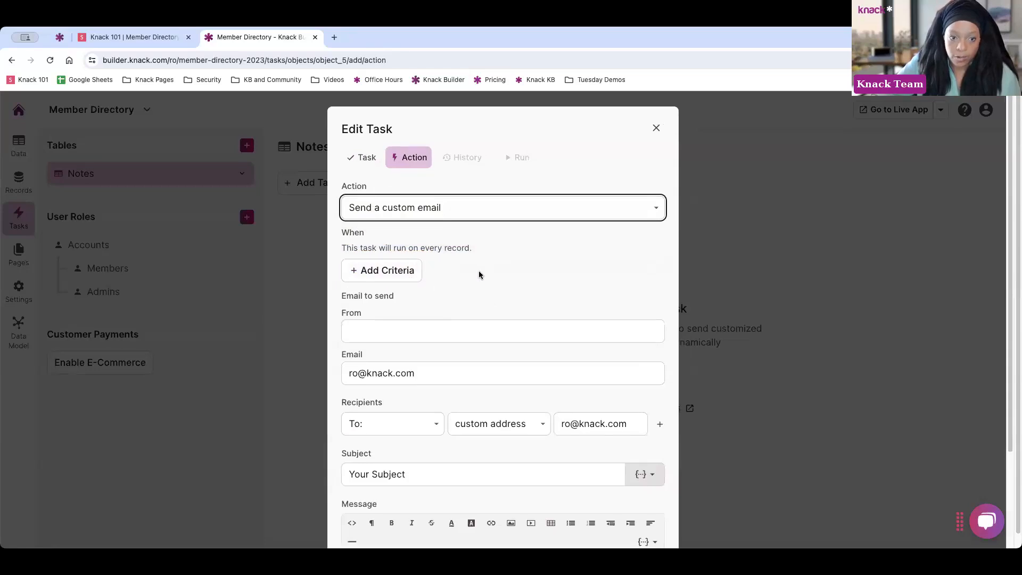
scroll(479, 273, down, 3)
scroll(472, 183, up, 2)
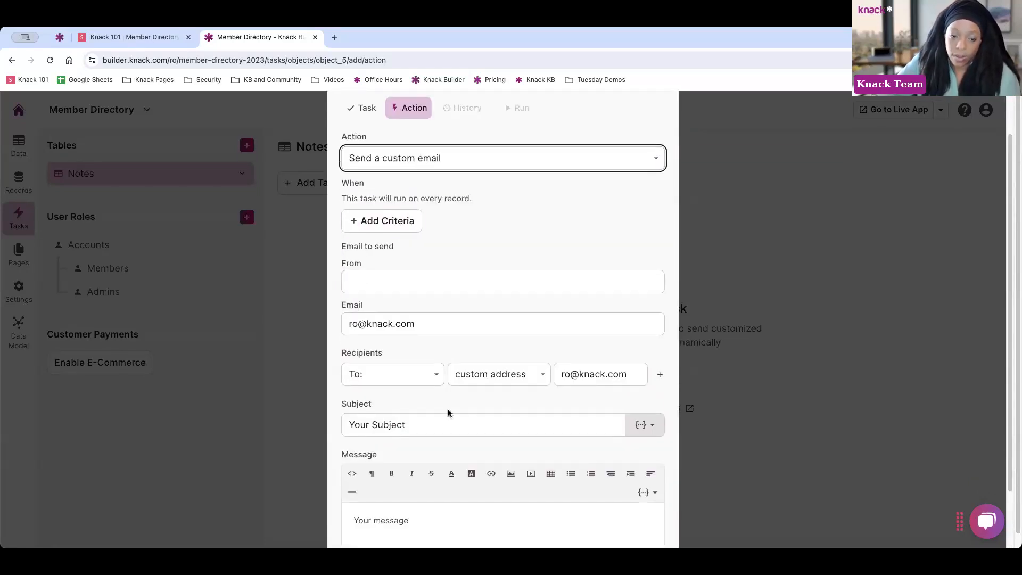
scroll(495, 317, down, 2)
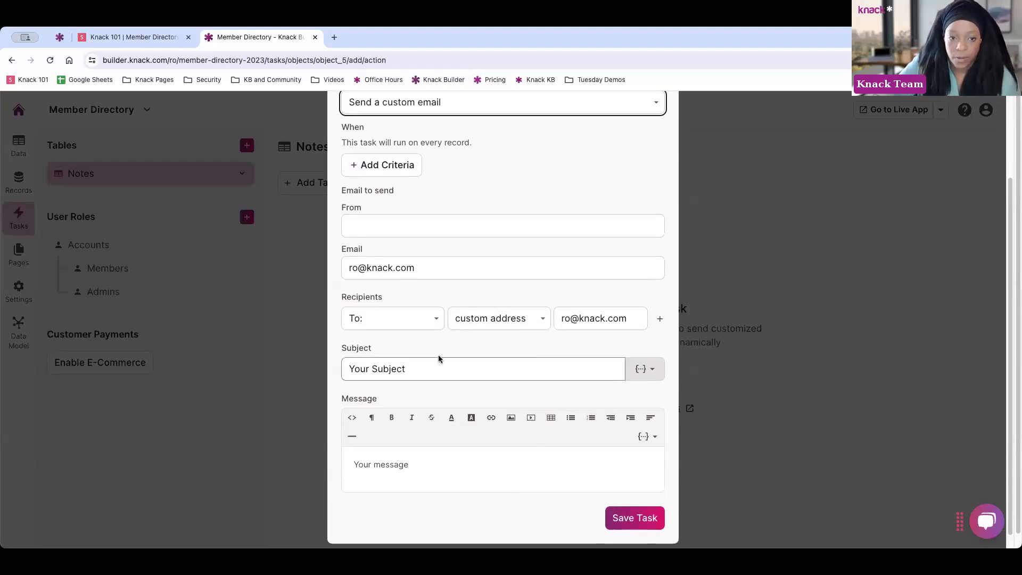
scroll(470, 354, up, 4)
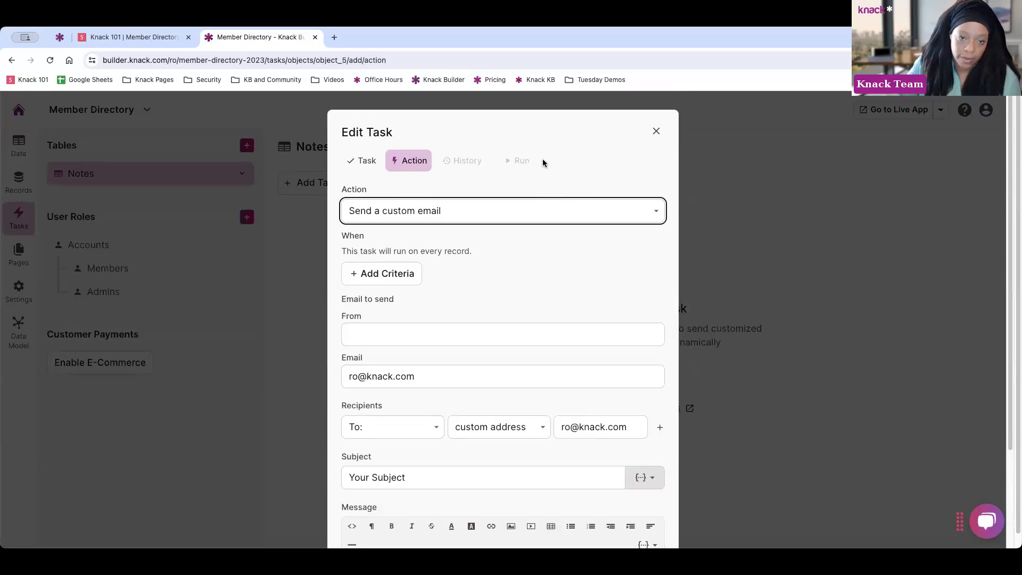
click(658, 133)
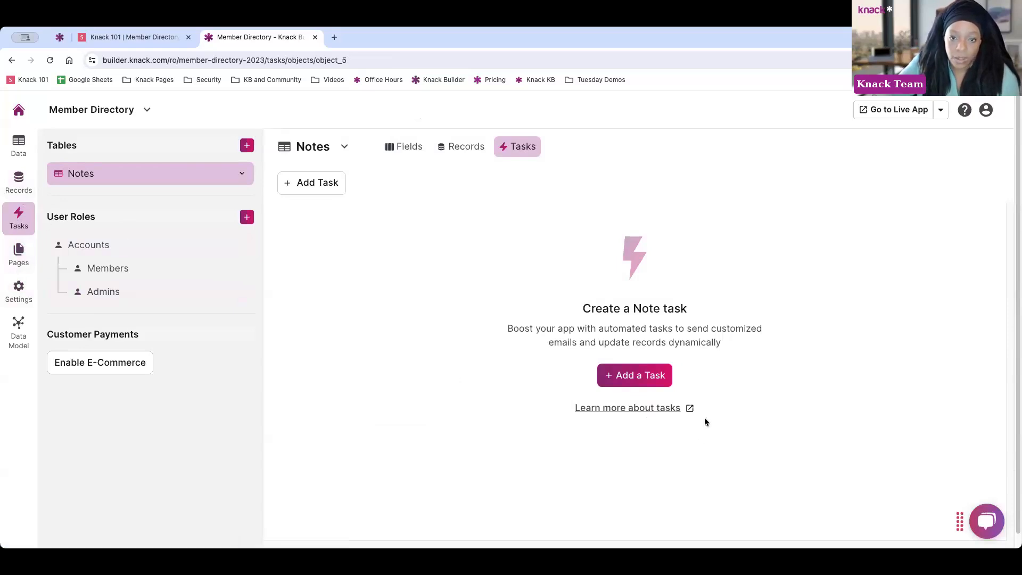
Read the Scheduled Tasks help article in a new tab, then return to the builder
click(690, 409)
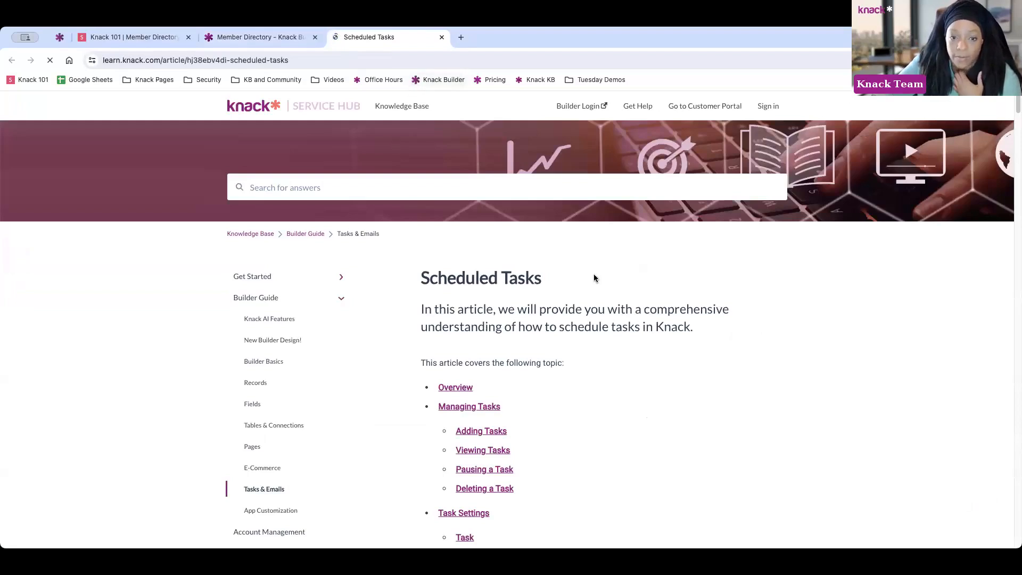
scroll(536, 269, down, 5)
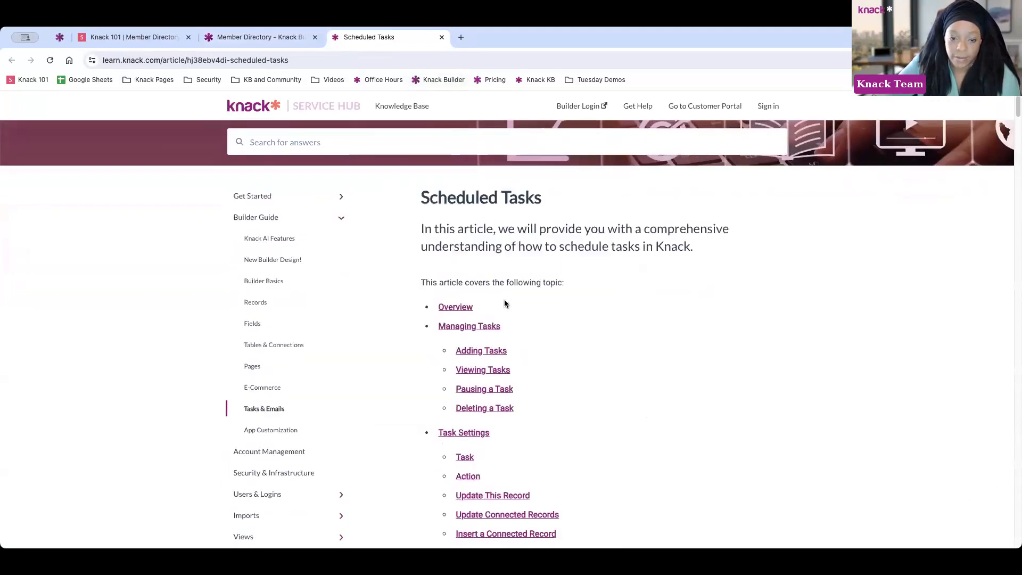
click(254, 38)
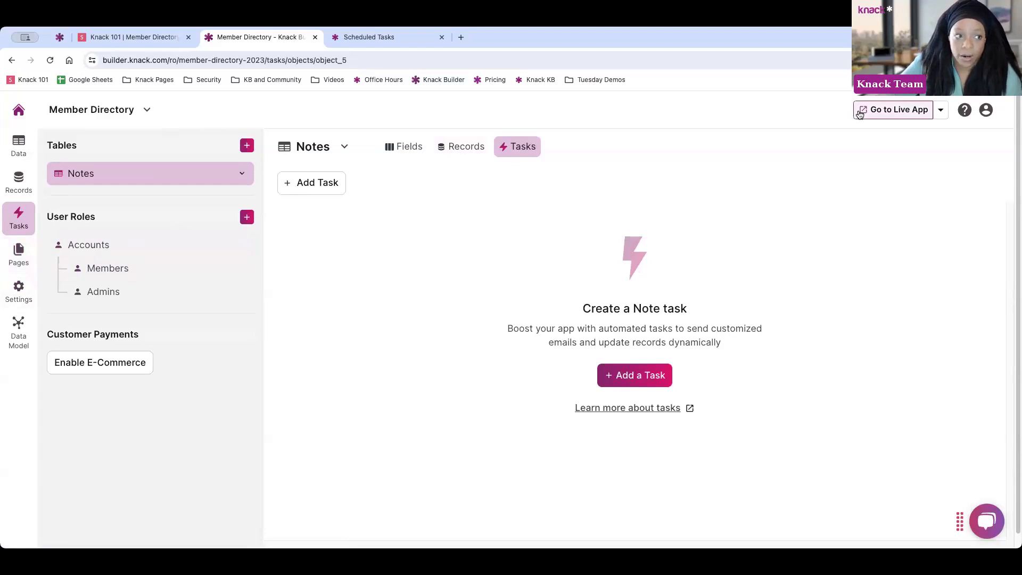
Open the live app, show the builder's Pages list, and close the live-app and Scheduled Tasks tabs
click(882, 114)
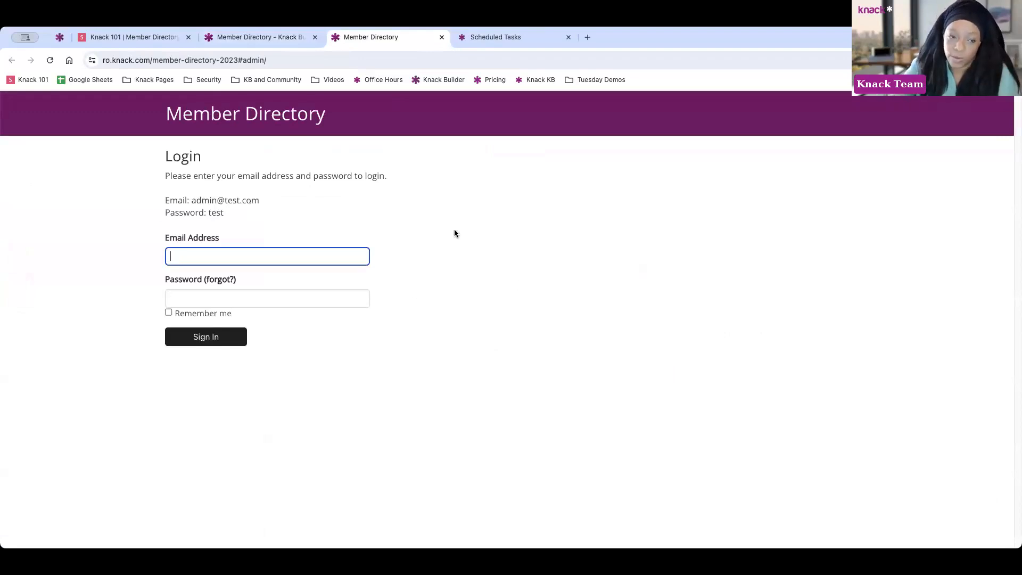
click(270, 42)
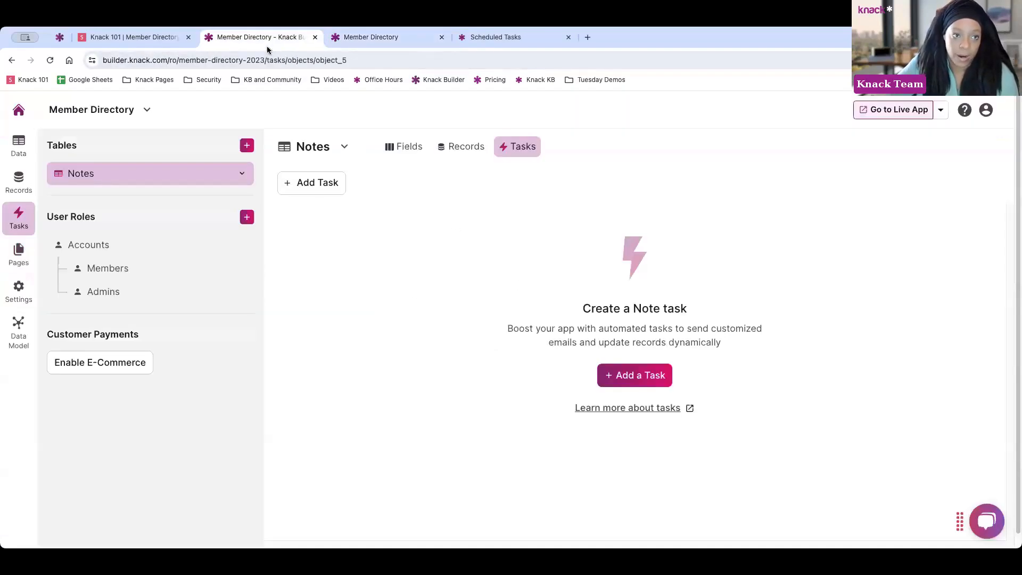
click(19, 254)
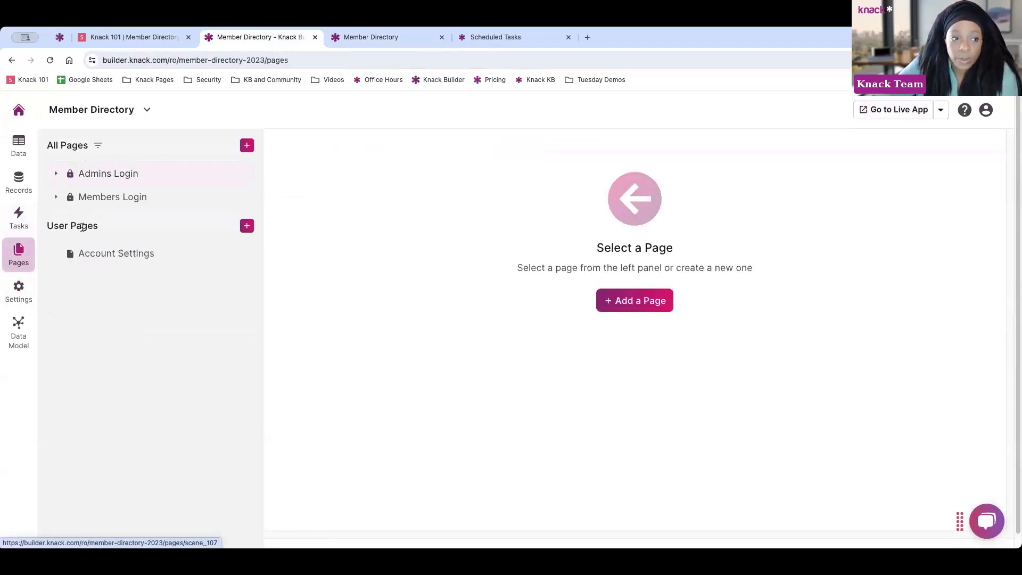
click(442, 37)
click(450, 37)
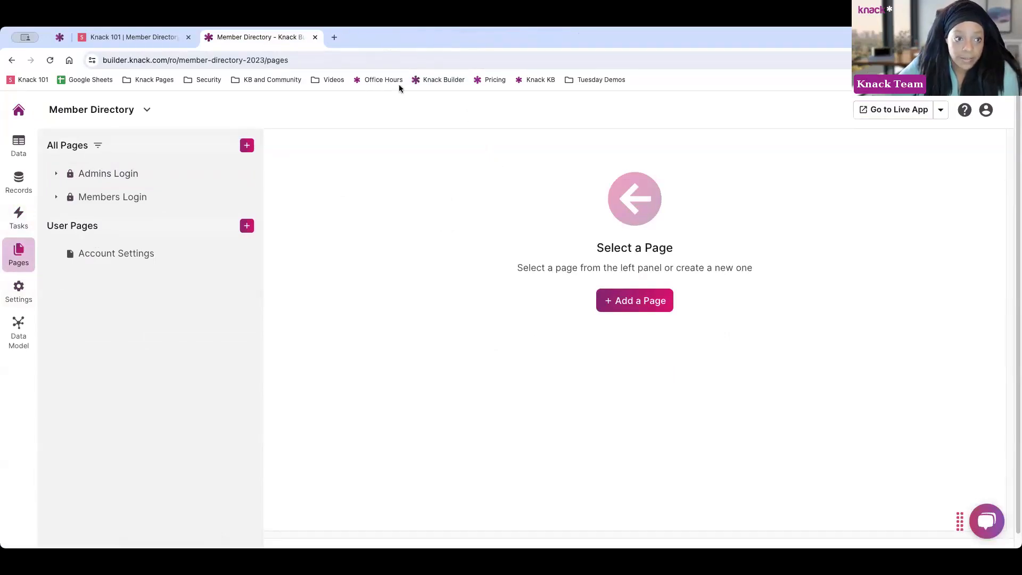
Open the Admins Login page to view its Email and Password login form
click(104, 176)
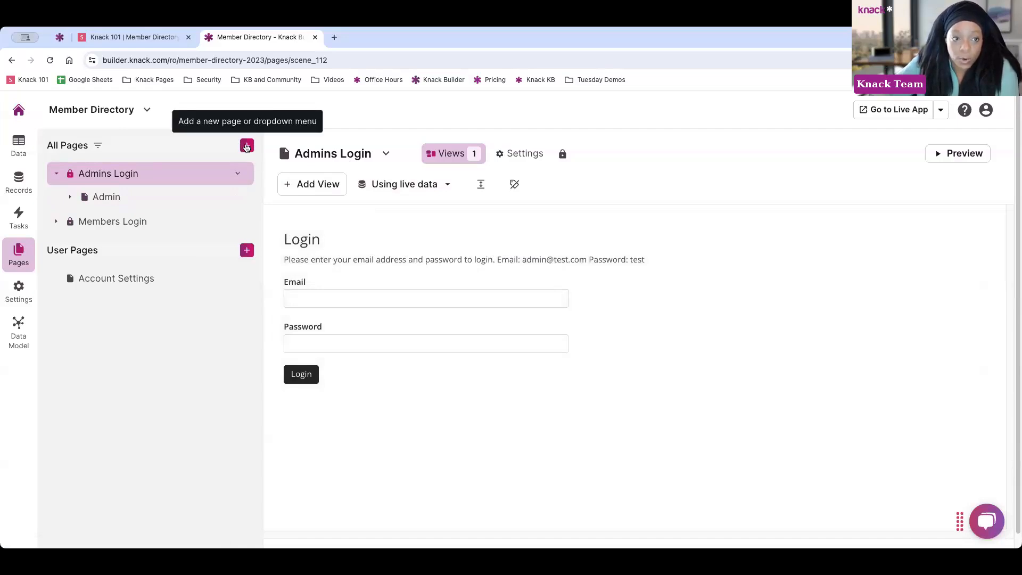
Show the Add a New menu listing Public Page, Login Page and Dropdown Menu
click(246, 147)
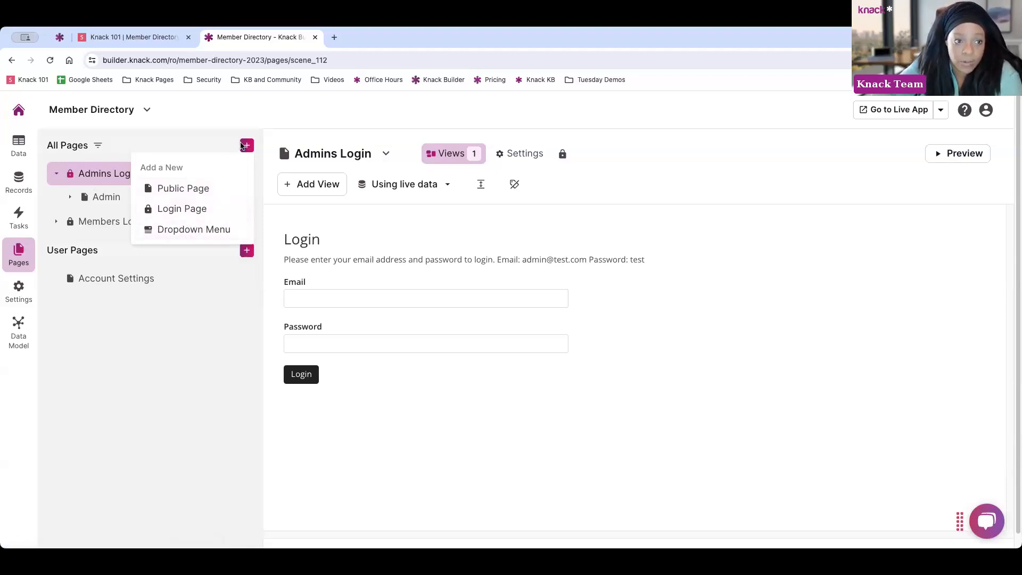
Start a Login Page limited to specific user roles, browse the roles, then go back to All Pages
click(194, 209)
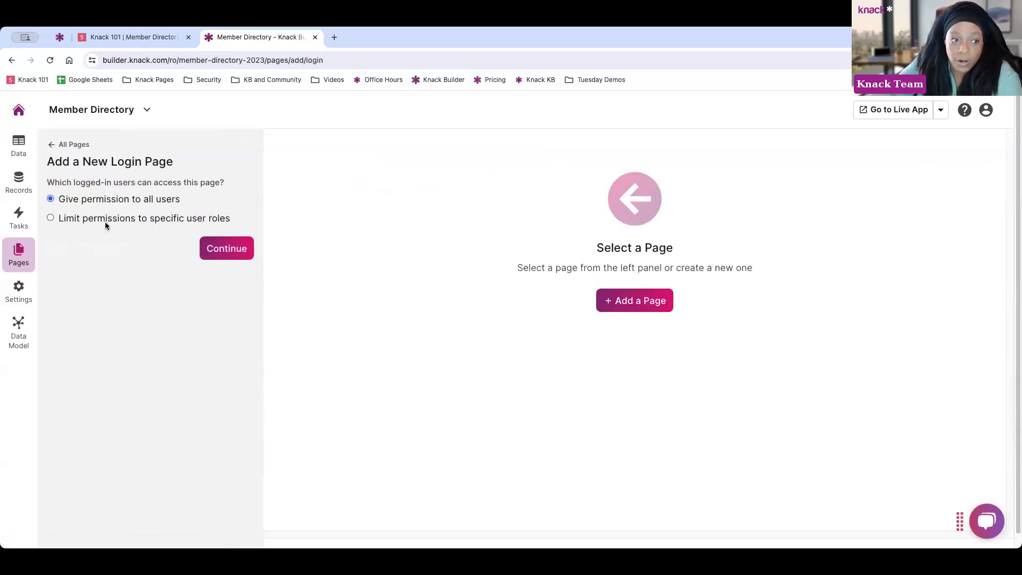
click(59, 221)
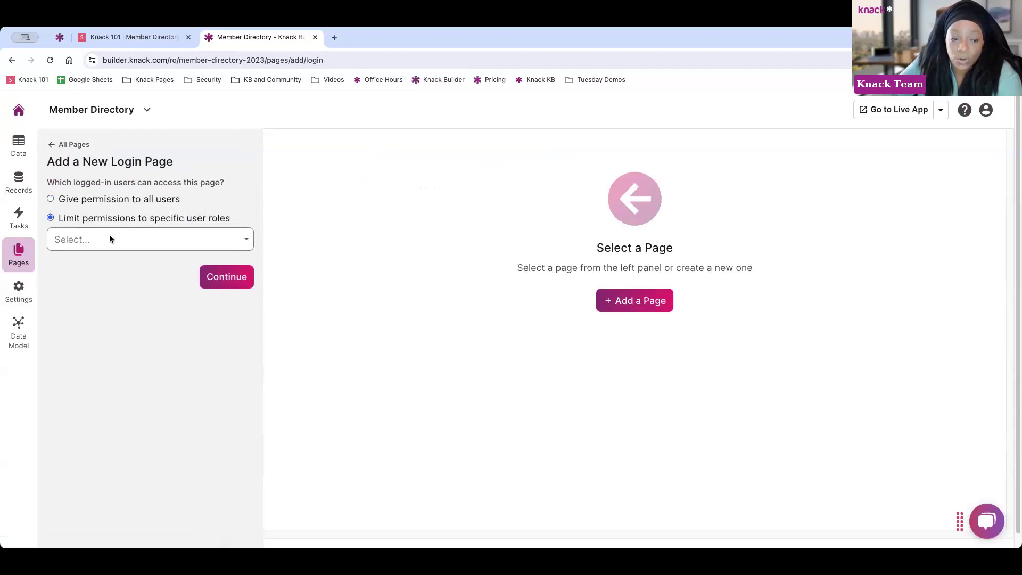
click(110, 239)
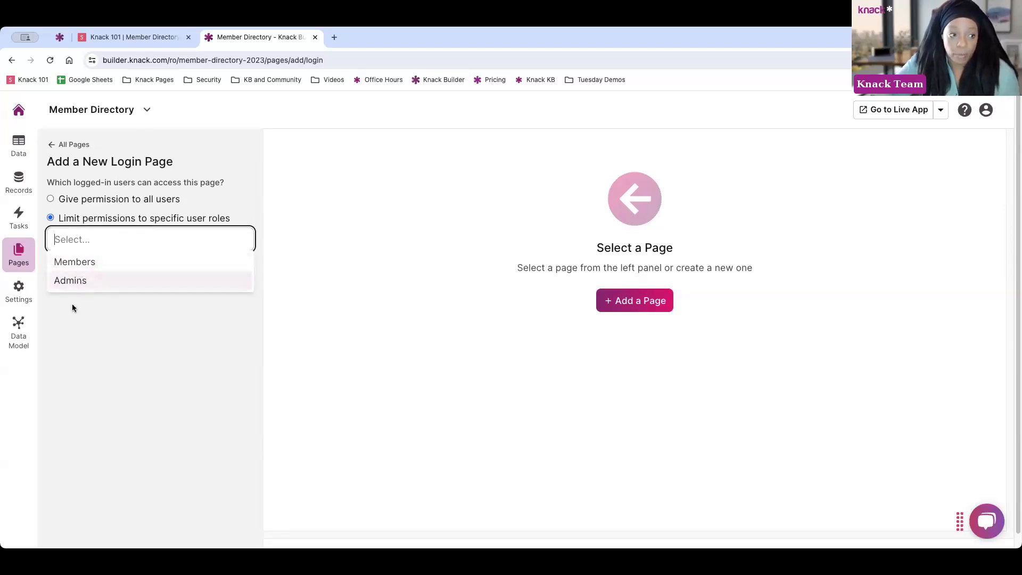
click(74, 144)
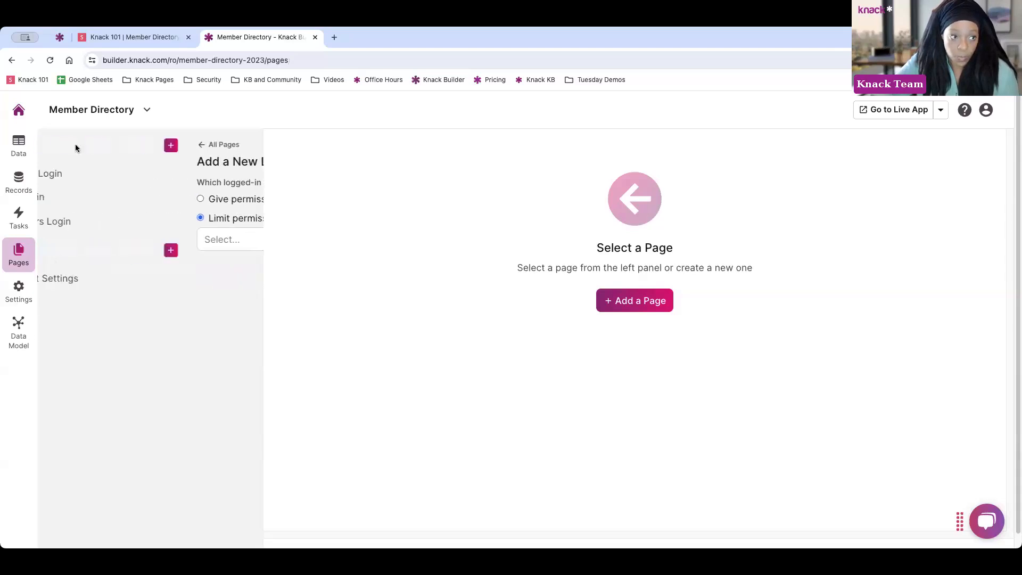
click(16, 140)
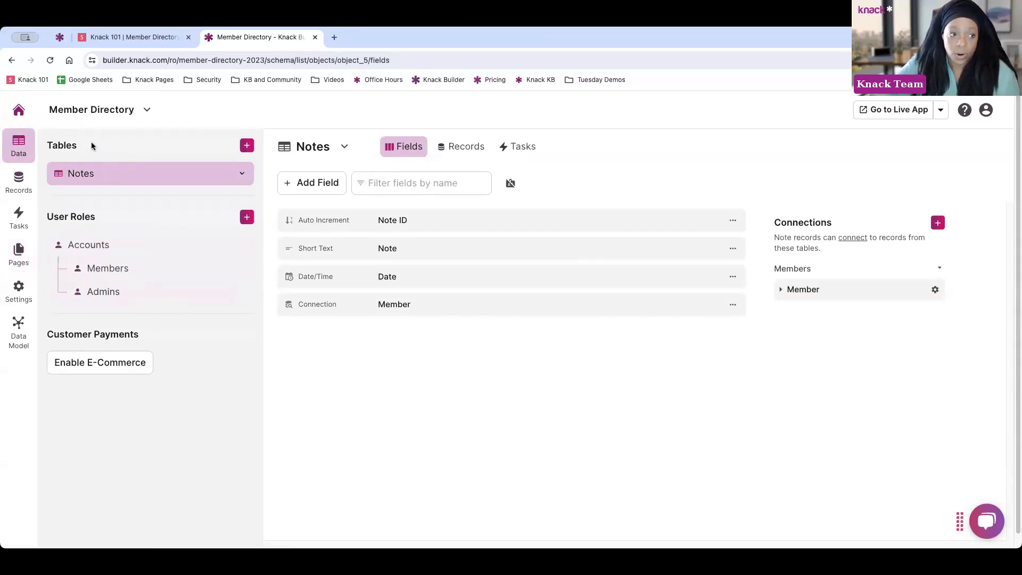
click(22, 263)
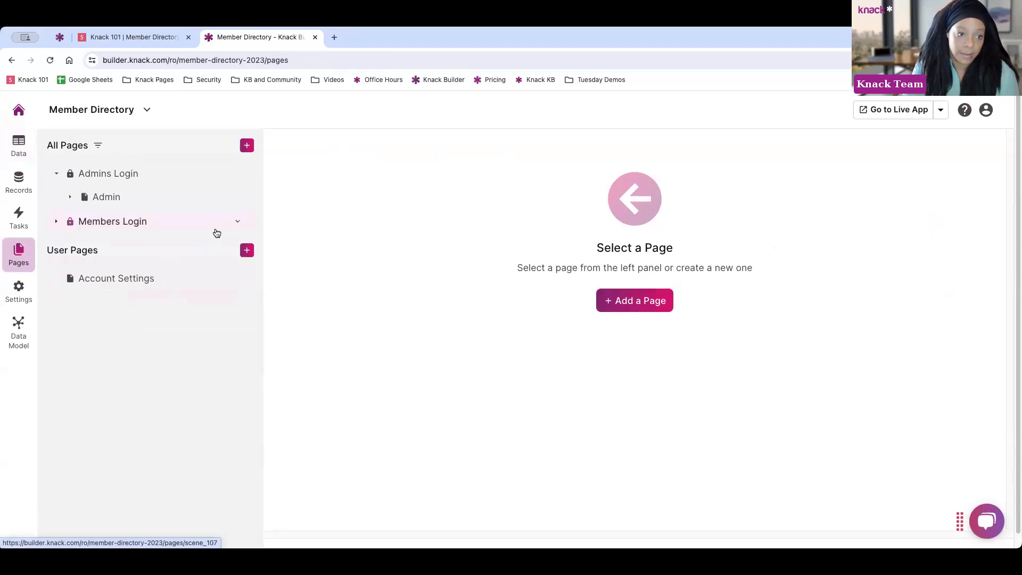
Create a login page called 'New Page' that only the Members role can access
click(247, 146)
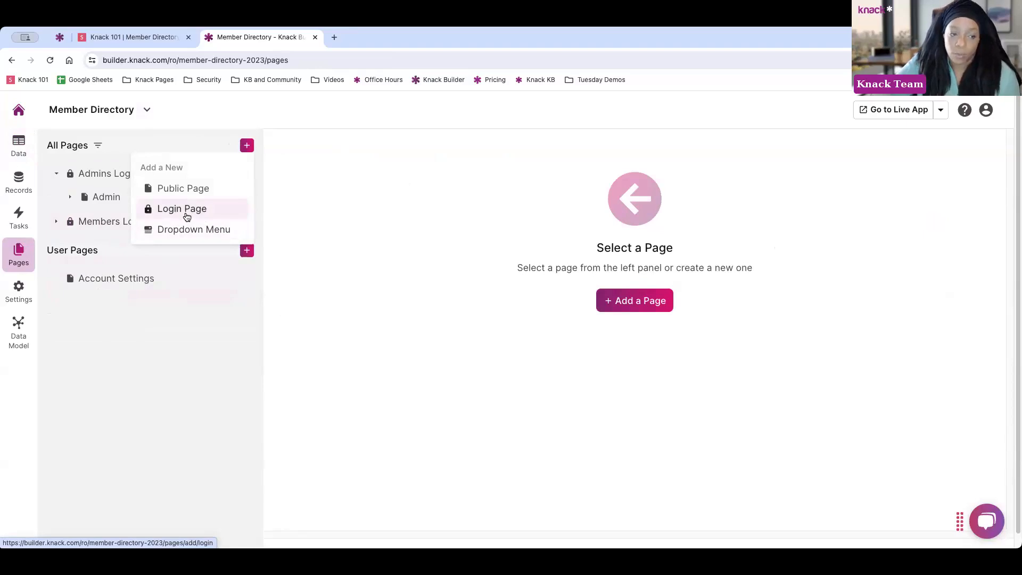
click(186, 216)
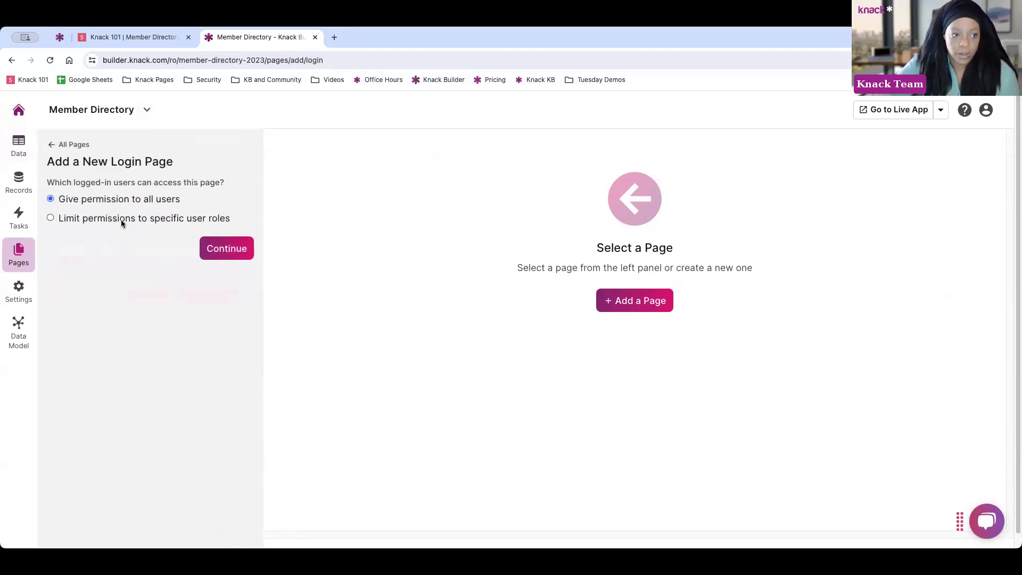
click(104, 238)
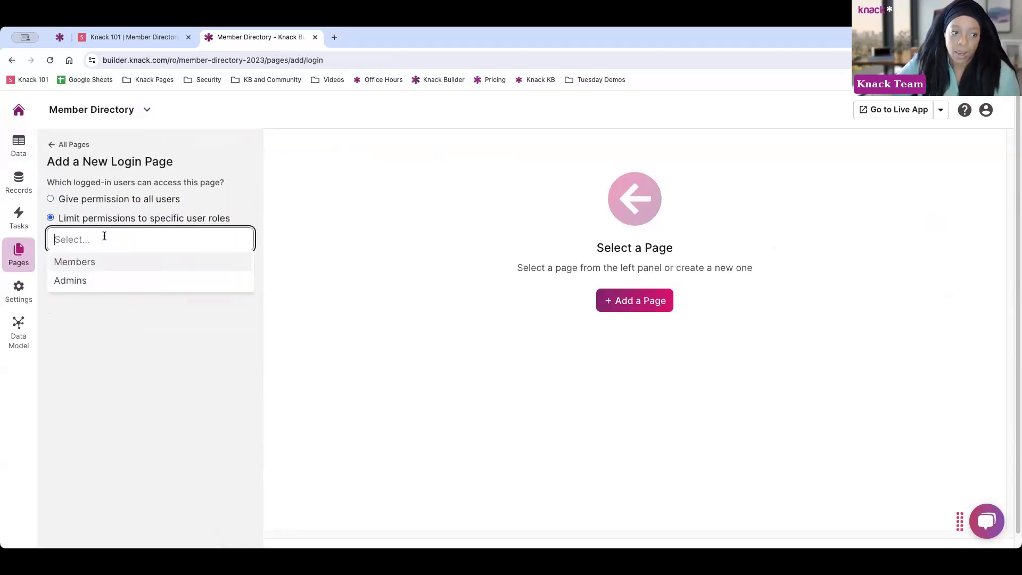
click(89, 263)
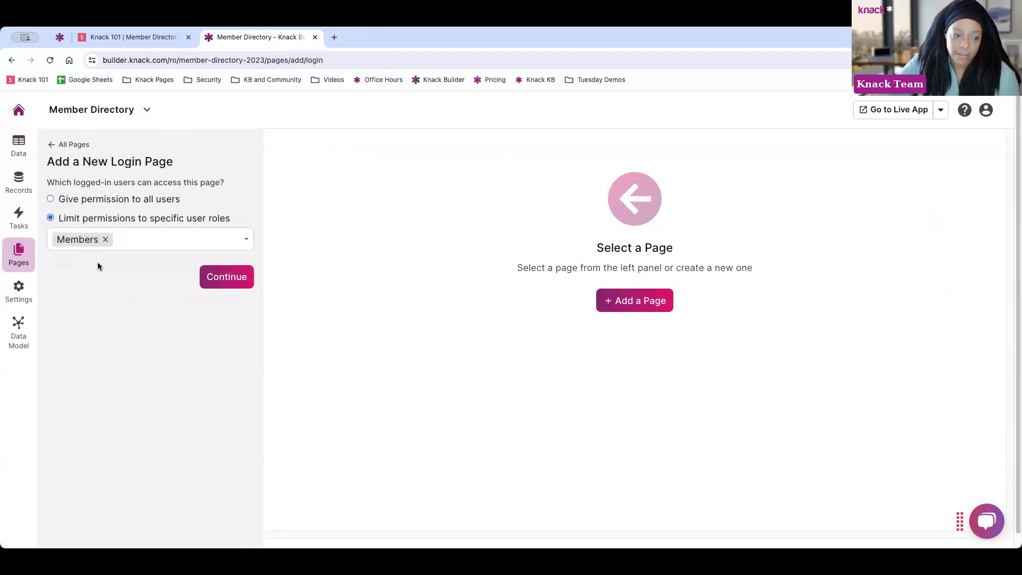
click(219, 278)
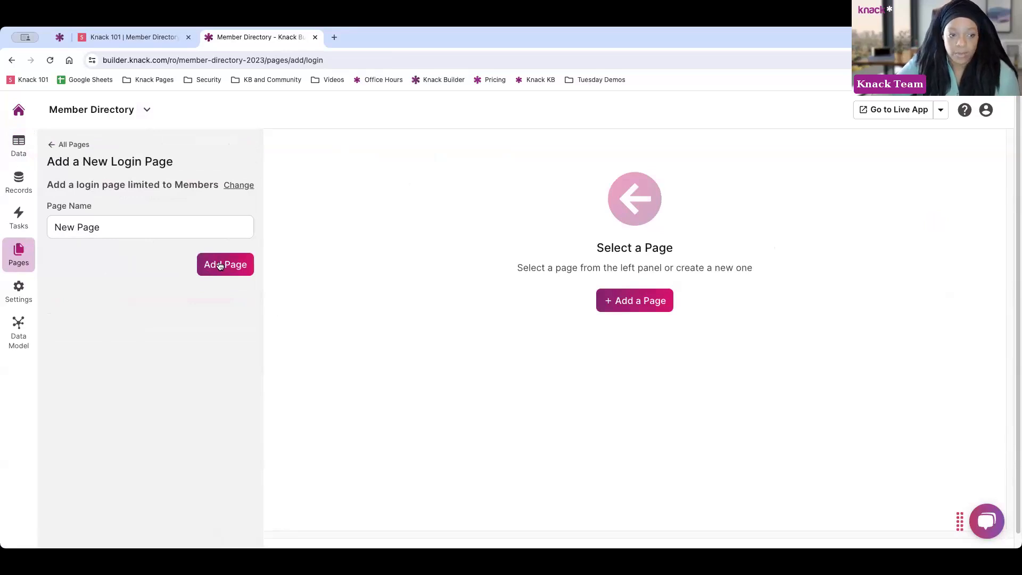
click(219, 266)
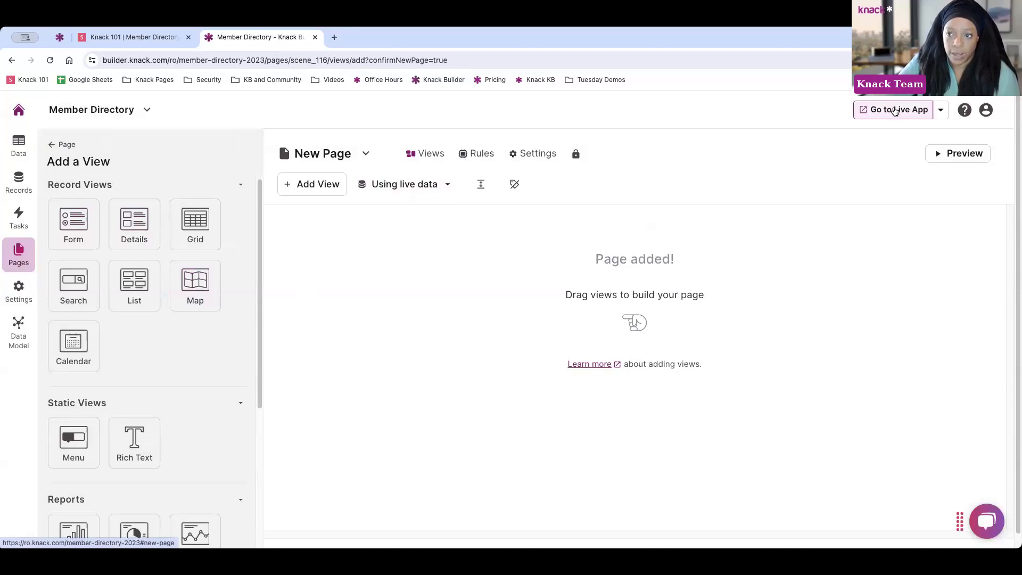
Preview the app, sign in with the test member's email and password, open New Page, then stop preview and add a view
click(959, 155)
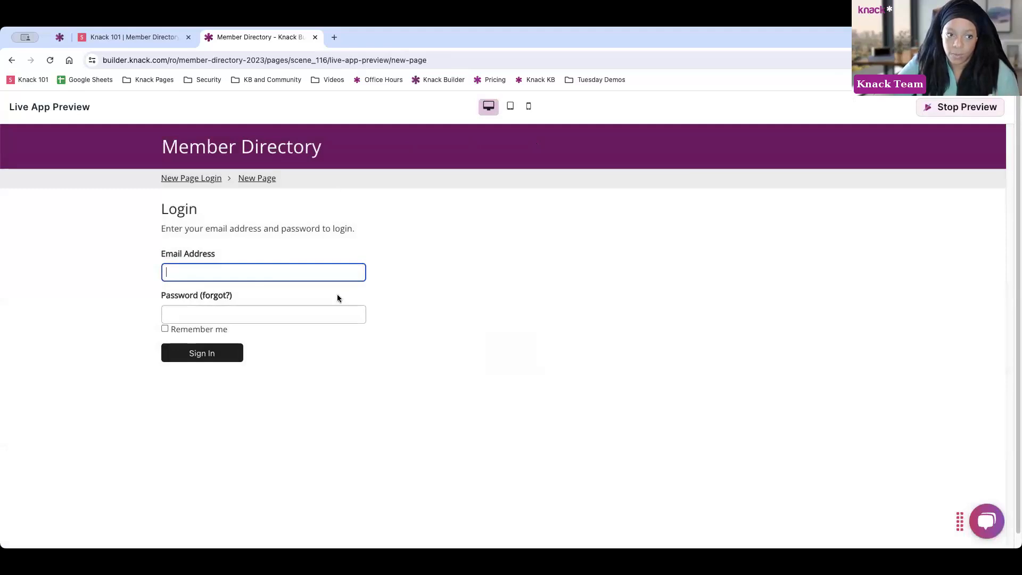
text(meme)
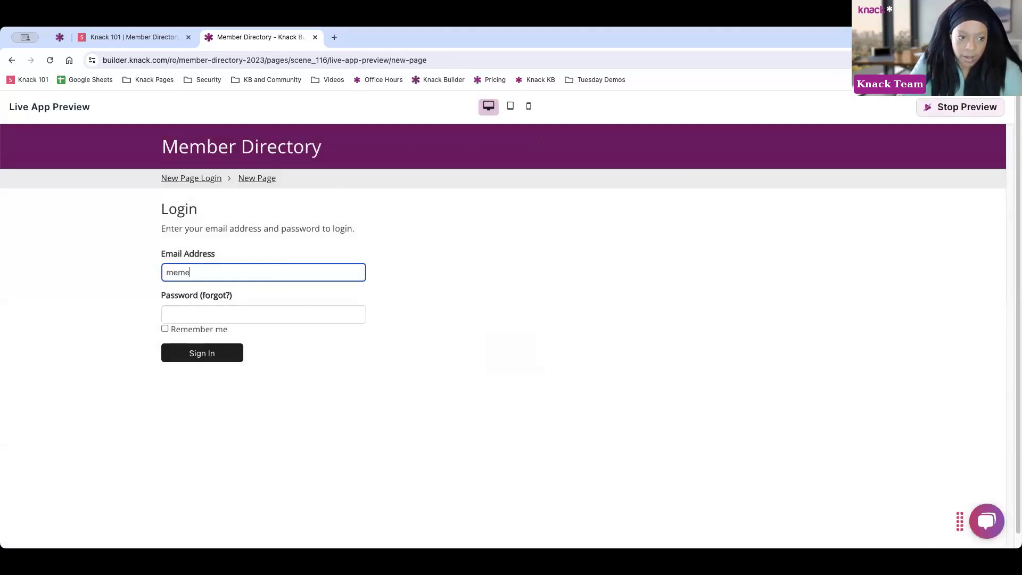
key(BackSpace)
text(be)
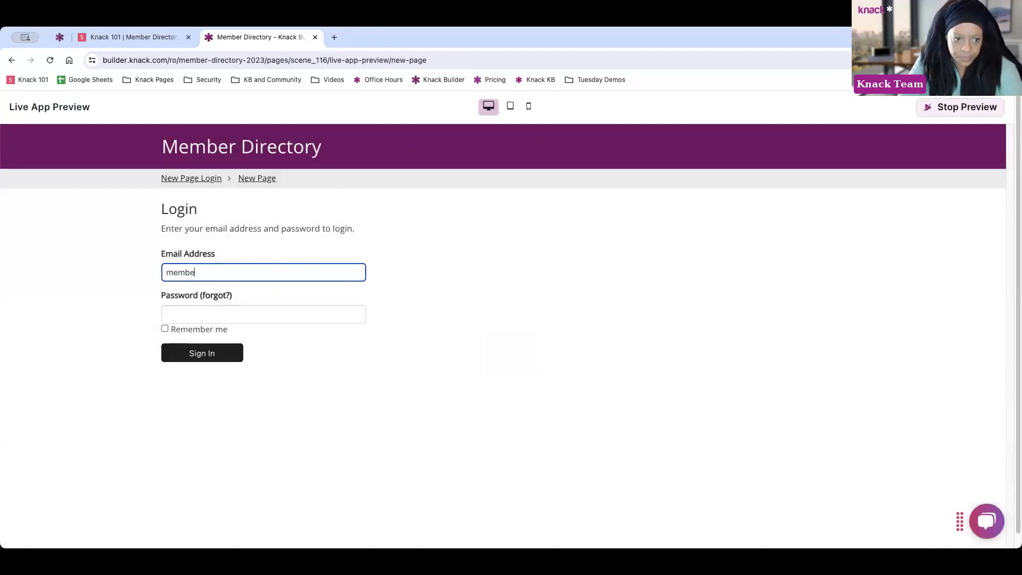
text(r@test.com)
key(Tab)
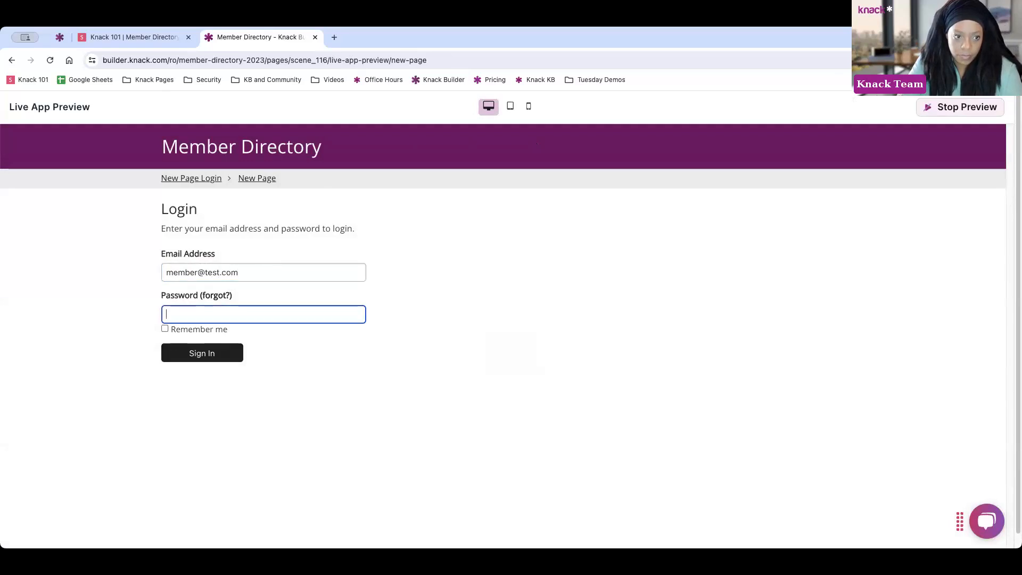
text(test)
click(212, 351)
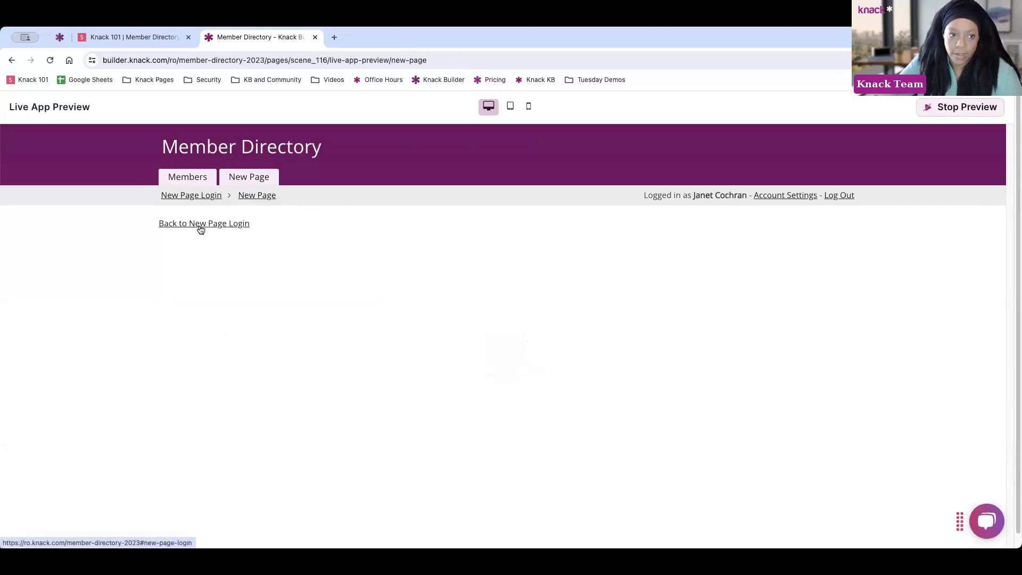
click(250, 177)
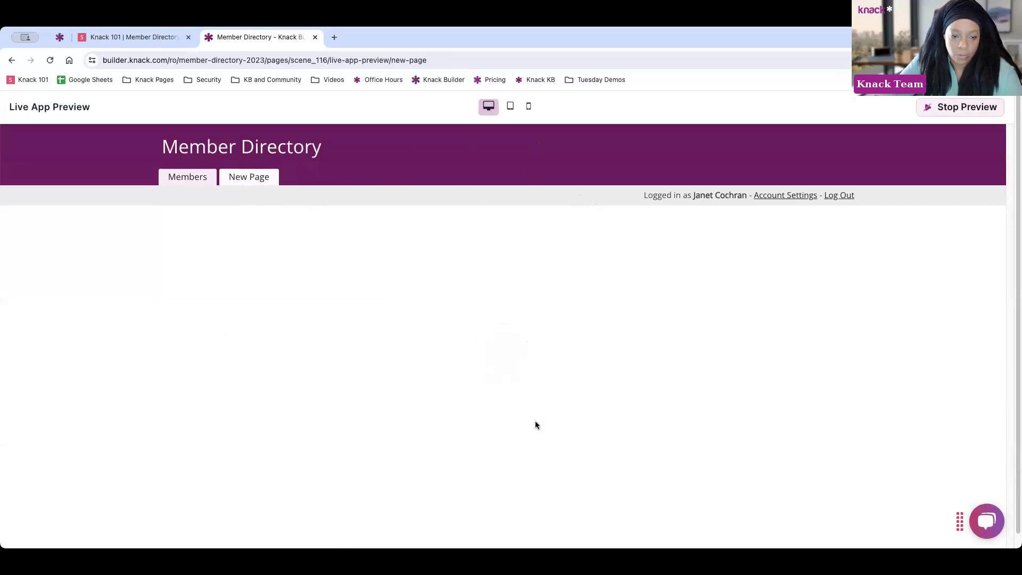
click(940, 110)
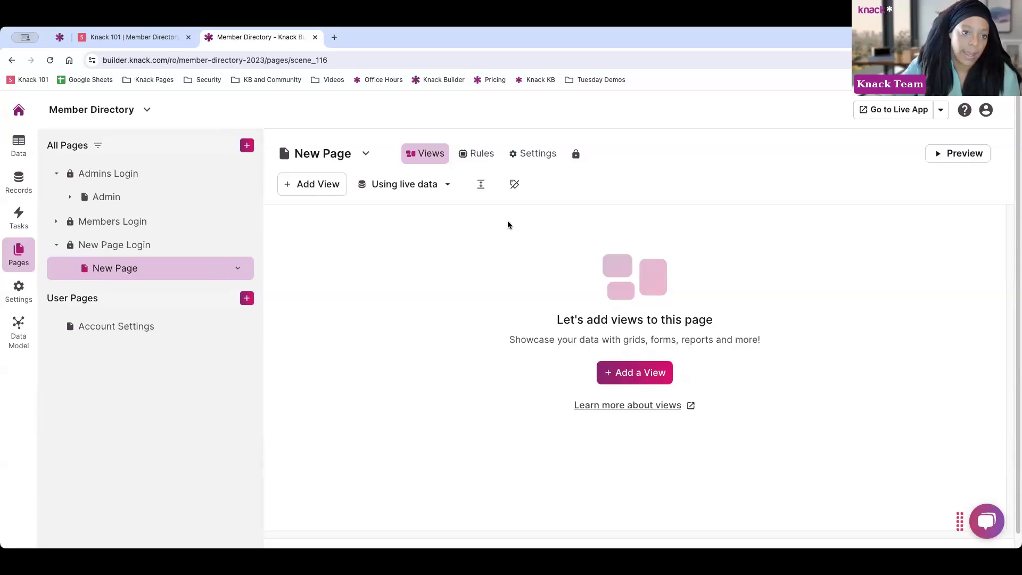
click(329, 187)
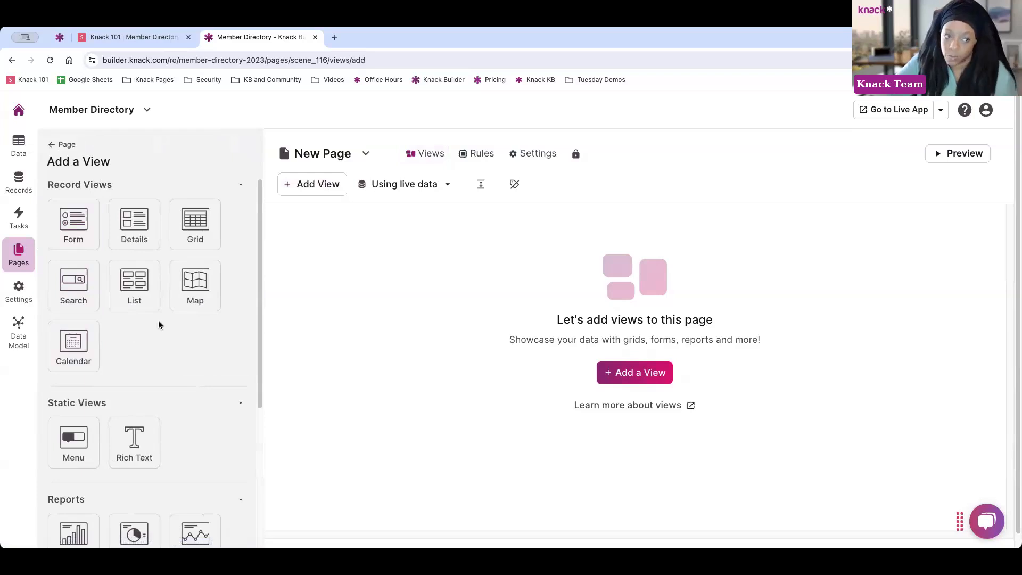
Add a Search view of Members, then go back to the view types to pick Grid instead
scroll(159, 324, down, 1)
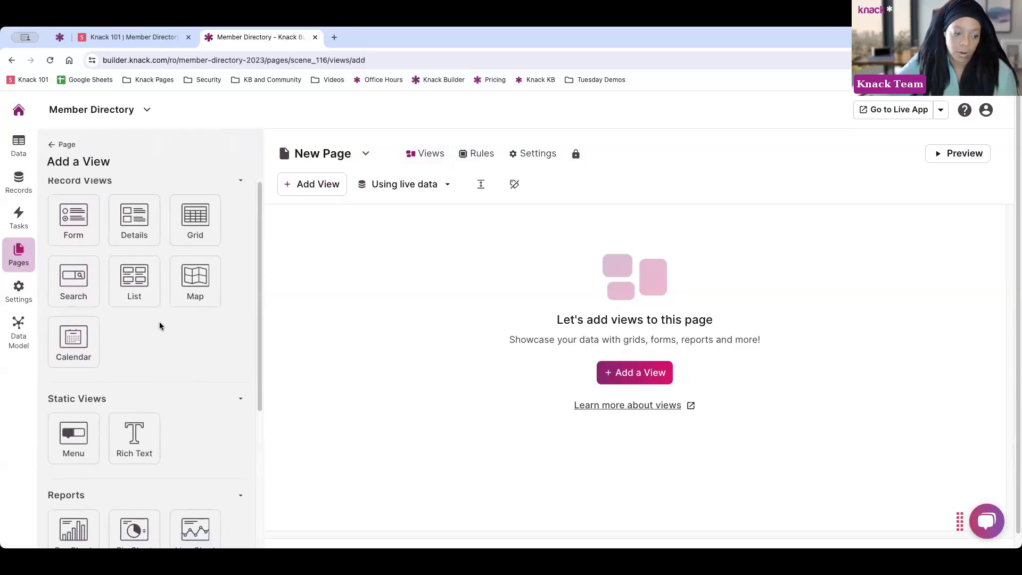
scroll(160, 321, down, 5)
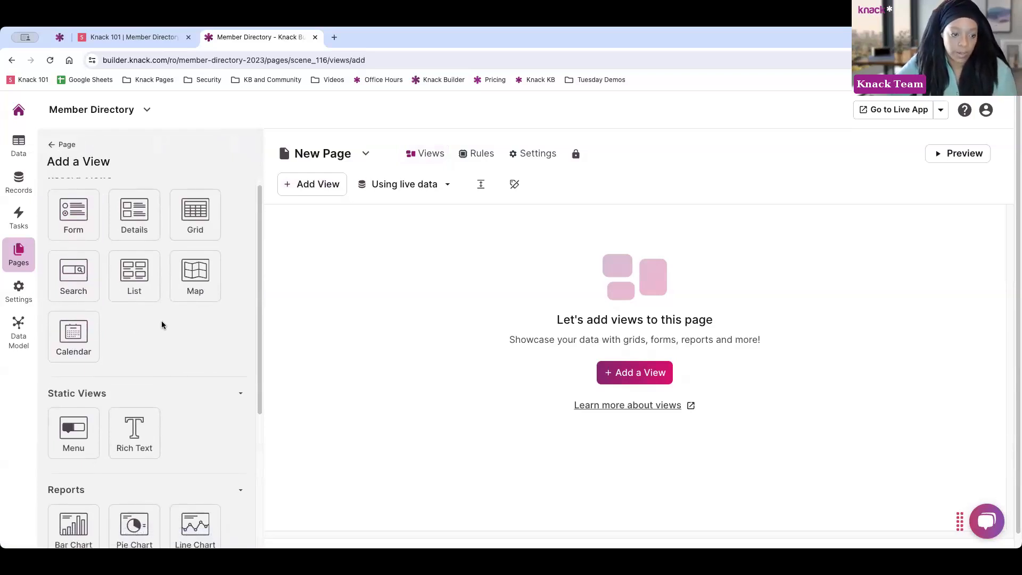
scroll(165, 324, up, 5)
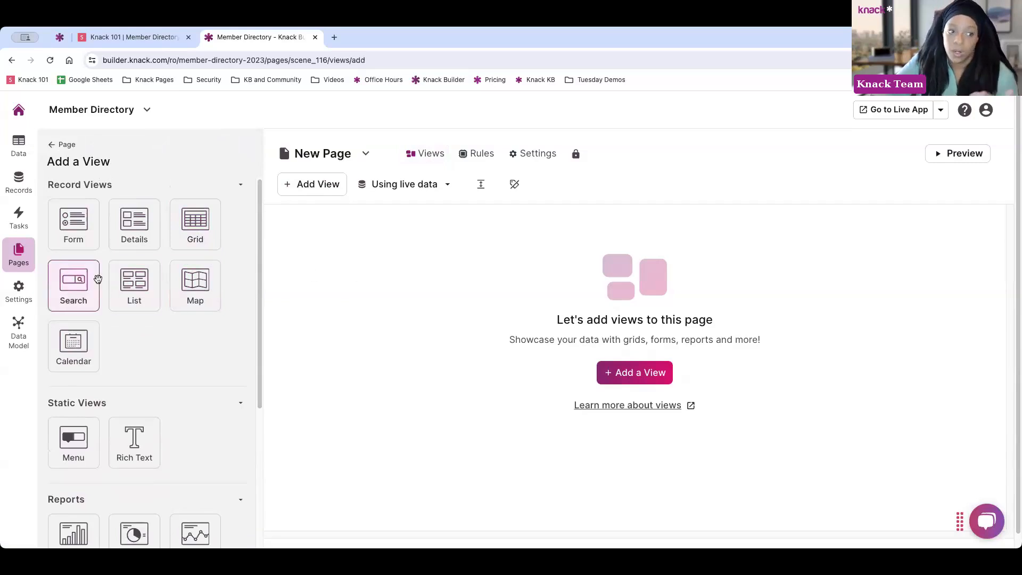
click(75, 282)
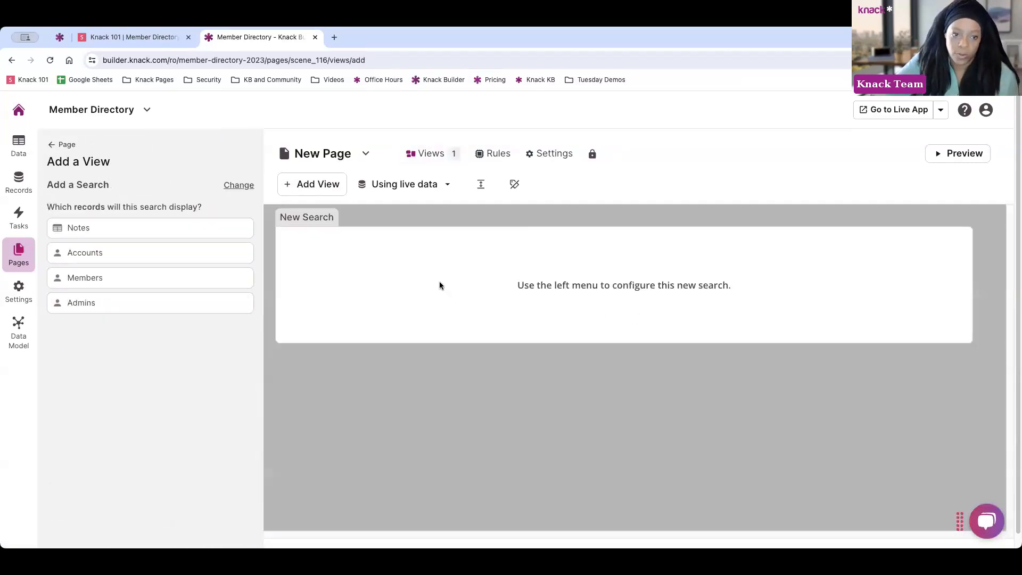
click(107, 277)
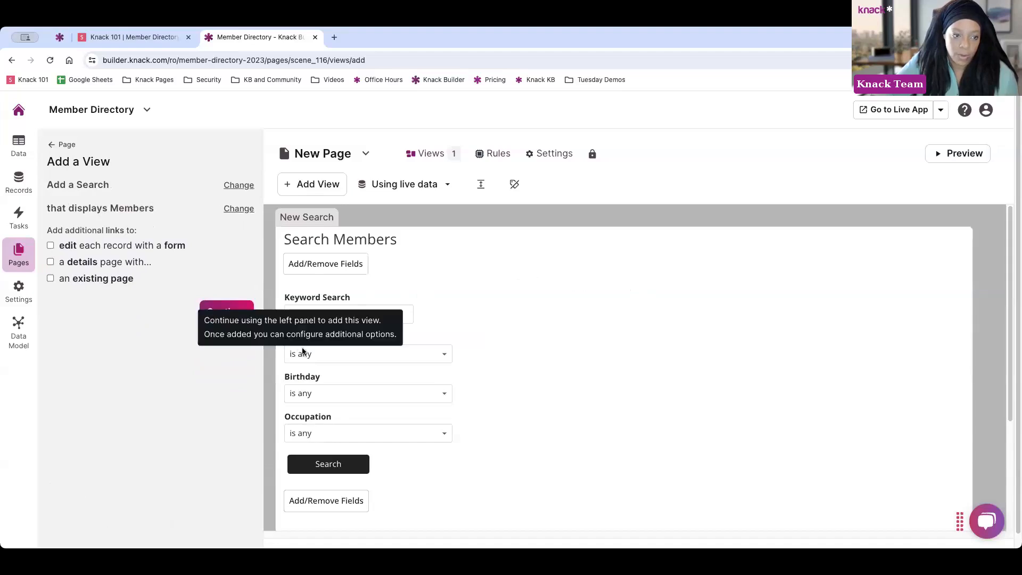
click(236, 193)
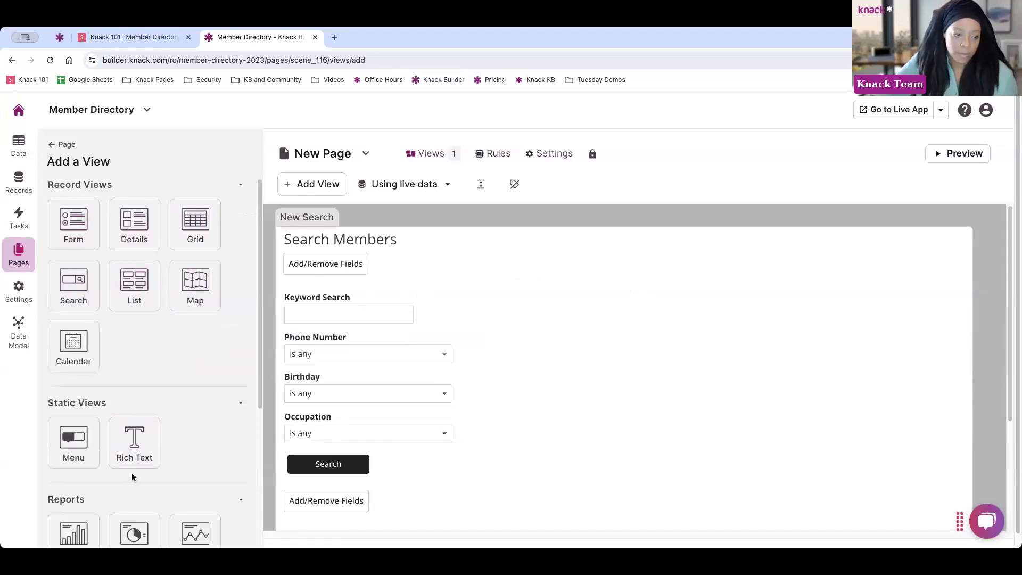
scroll(170, 429, down, 1)
scroll(171, 429, down, 5)
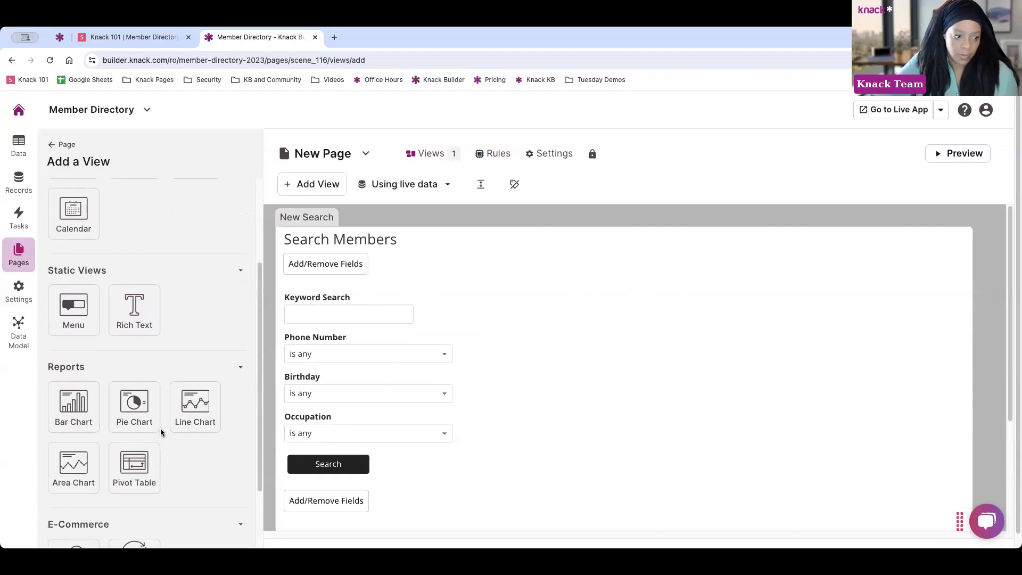
scroll(177, 447, up, 8)
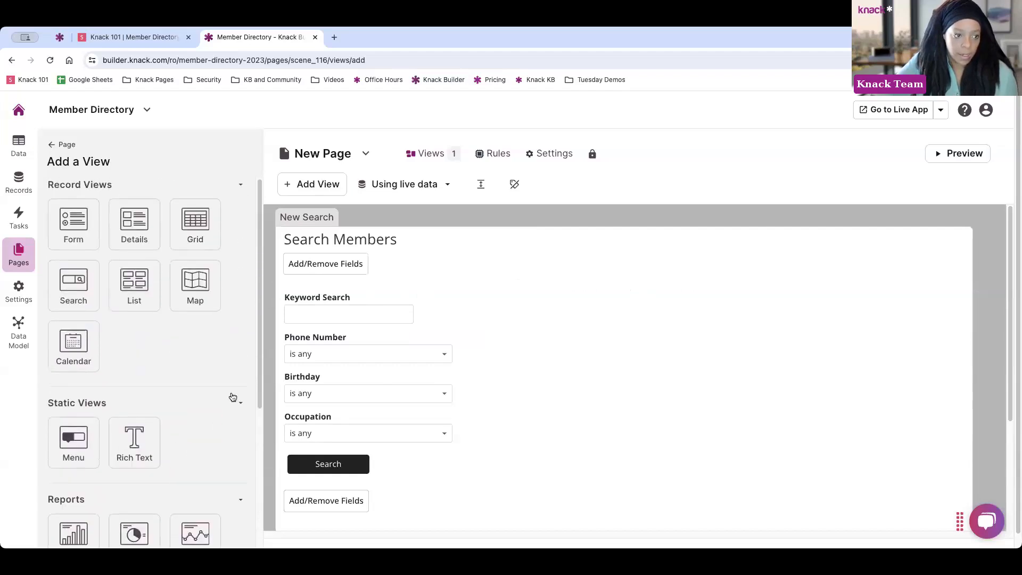
Add a Notes grid listing the logged-in Member's notes, with no edit or details links
click(207, 235)
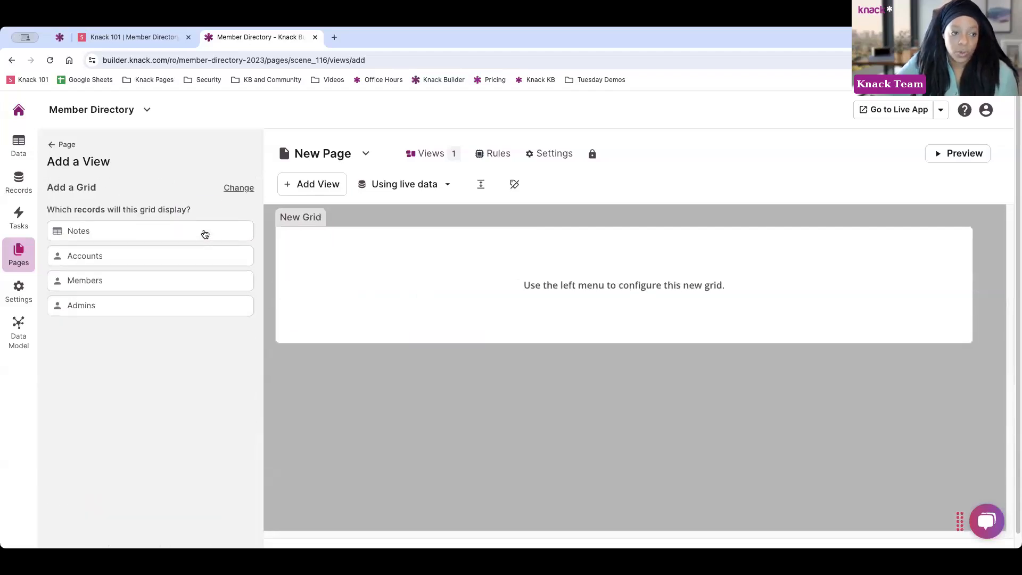
click(105, 227)
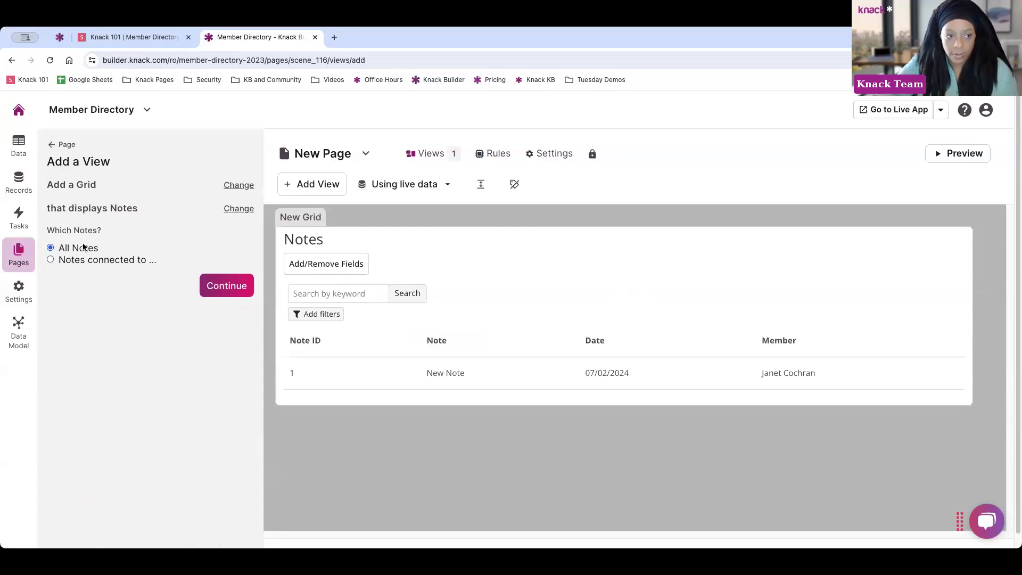
click(73, 261)
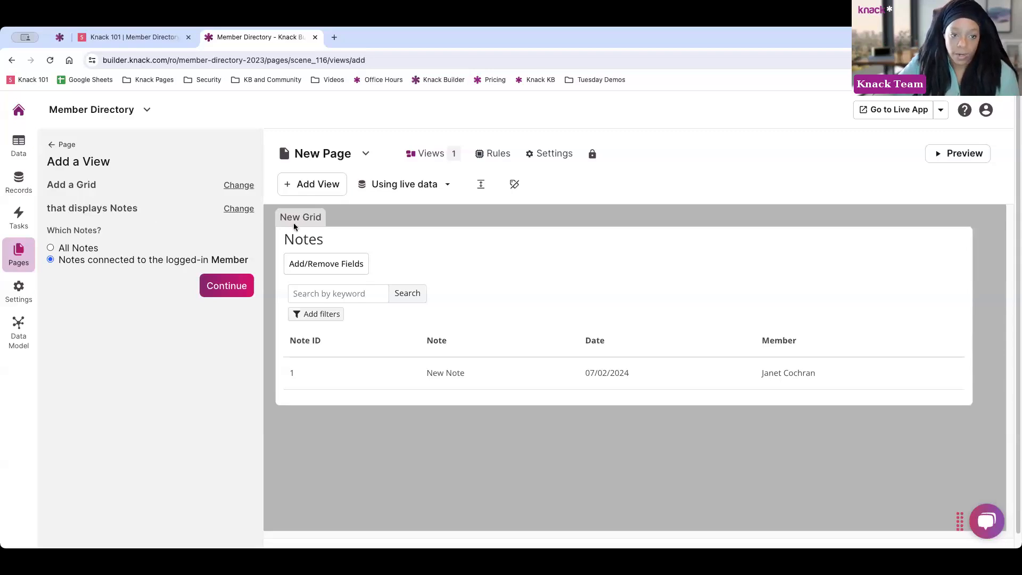
click(224, 295)
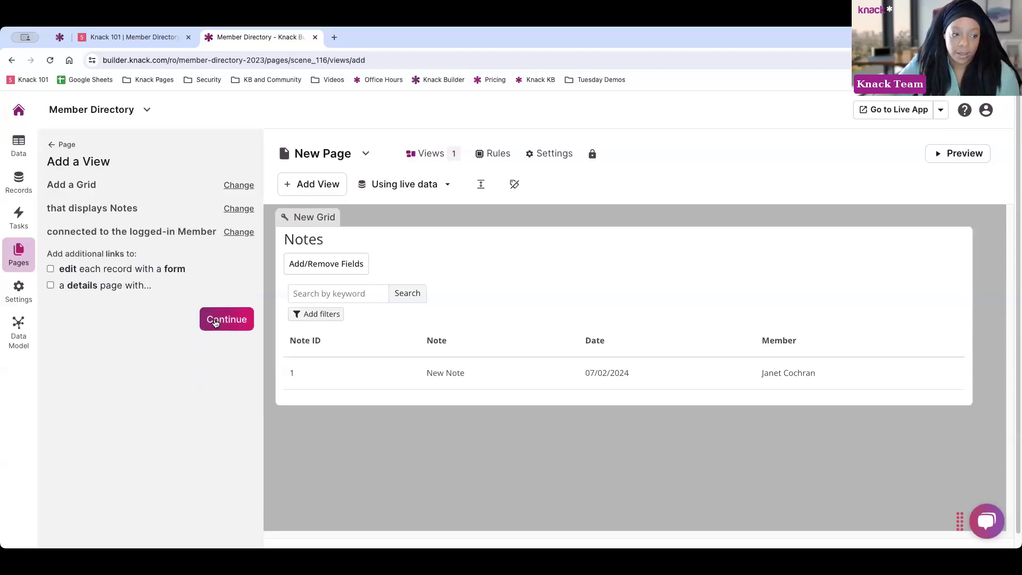
click(216, 322)
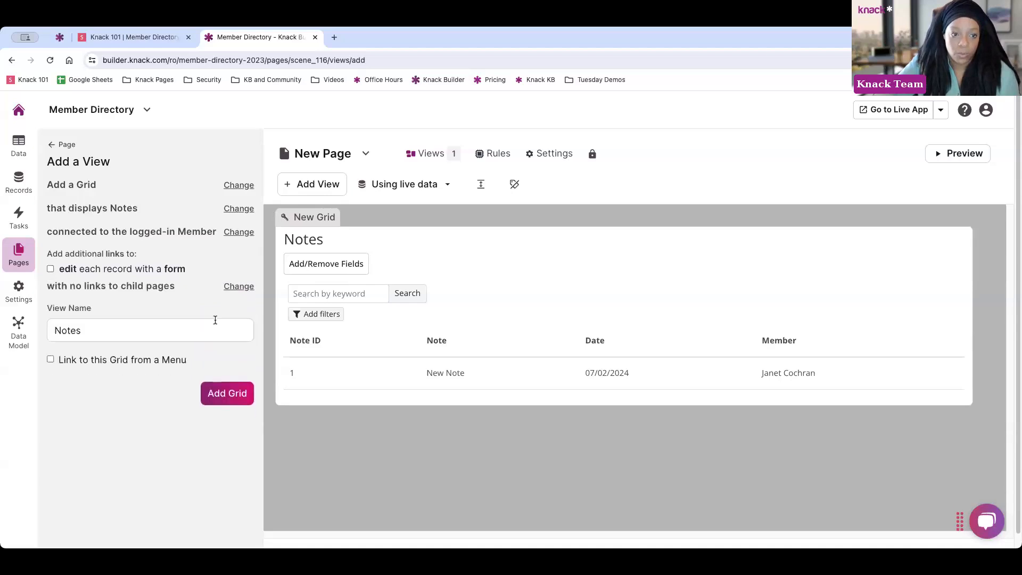
click(220, 362)
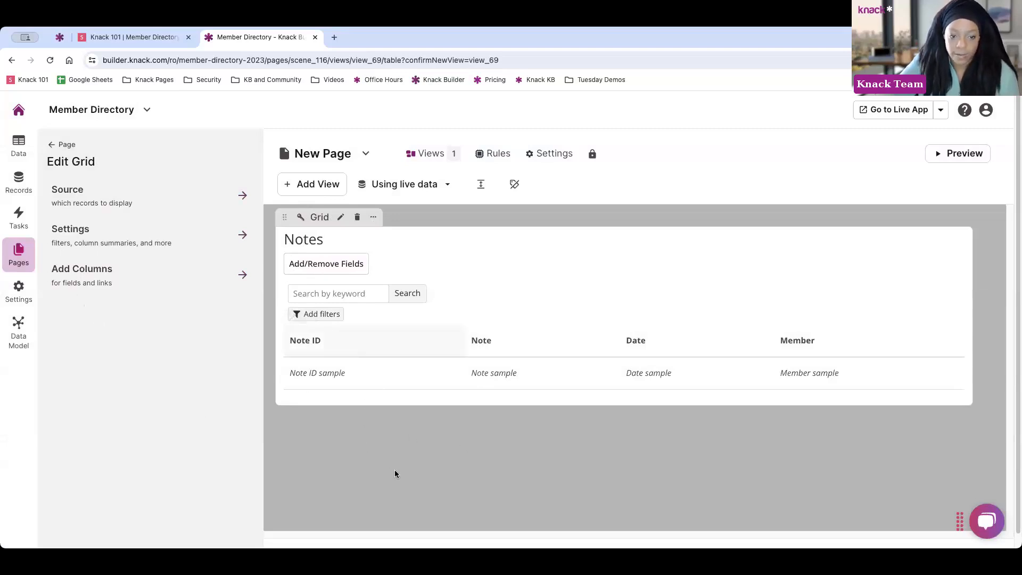
Filter the Notes grid's source to notes whose Date is today
click(436, 462)
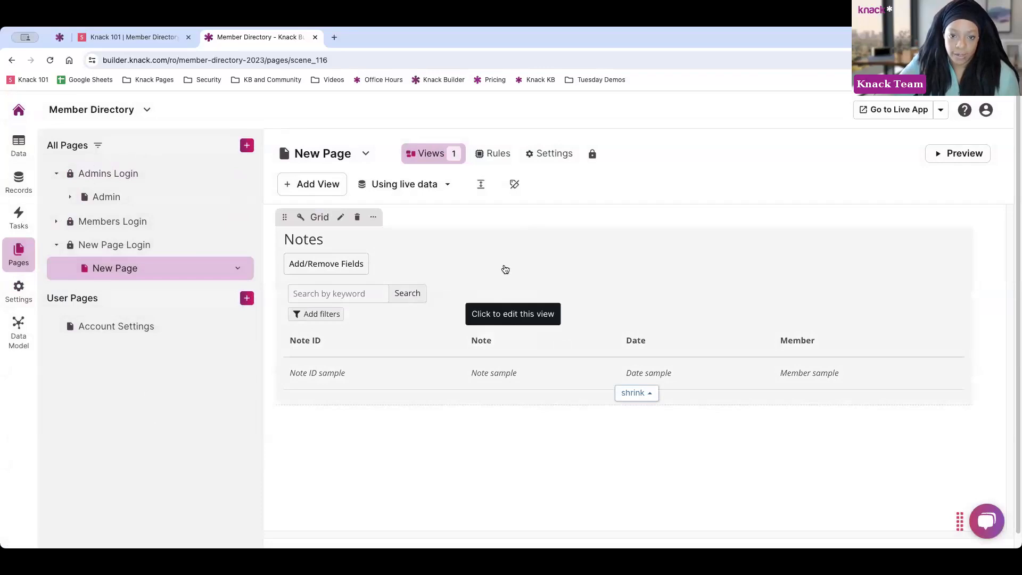
click(581, 274)
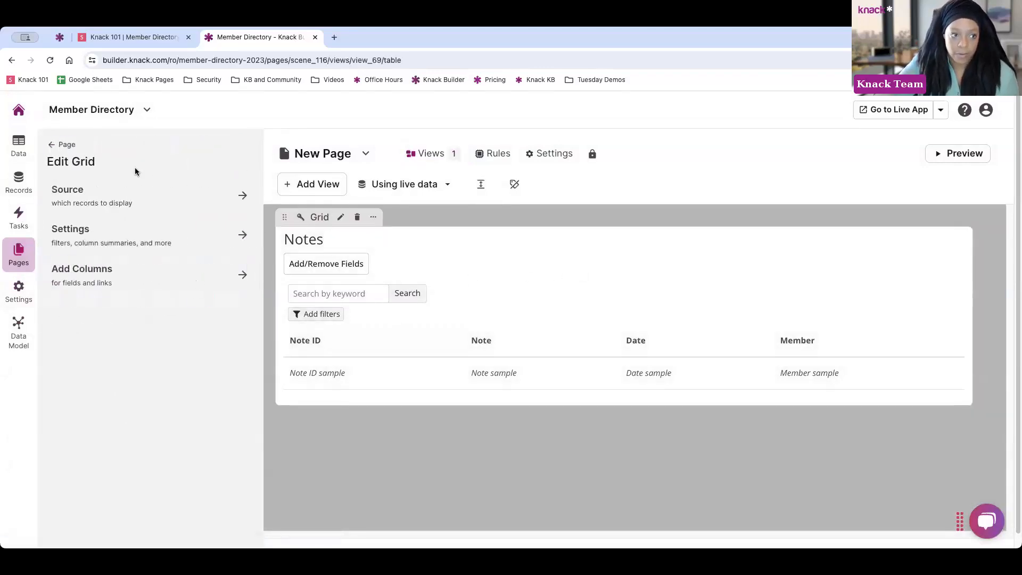
click(133, 207)
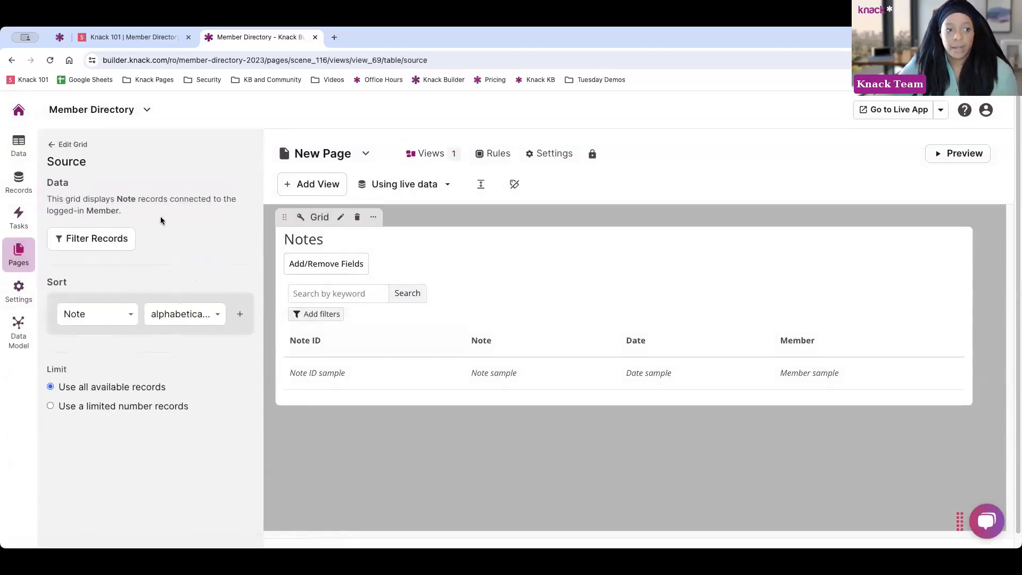
drag(47, 198, 134, 211)
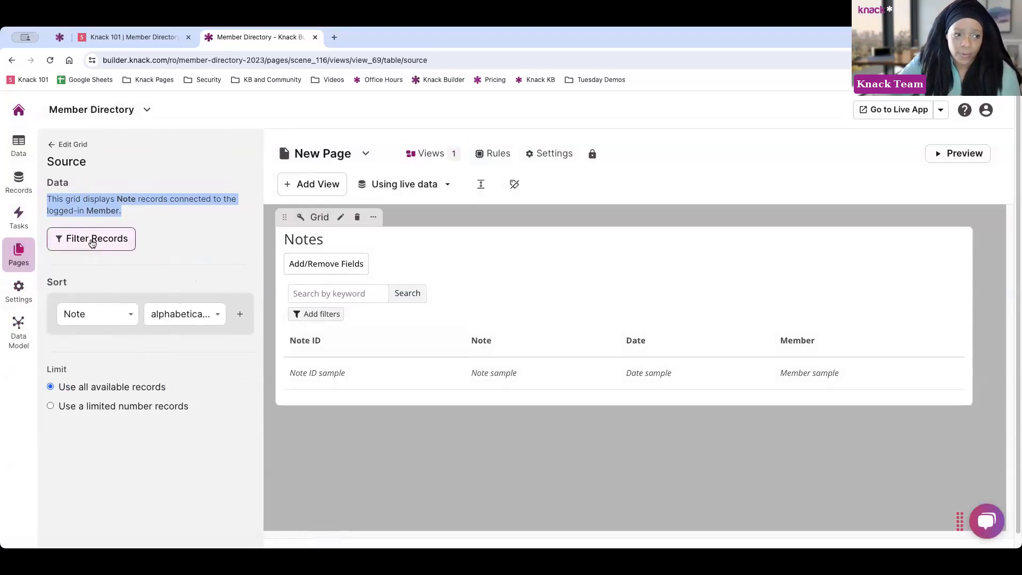
click(92, 238)
click(115, 287)
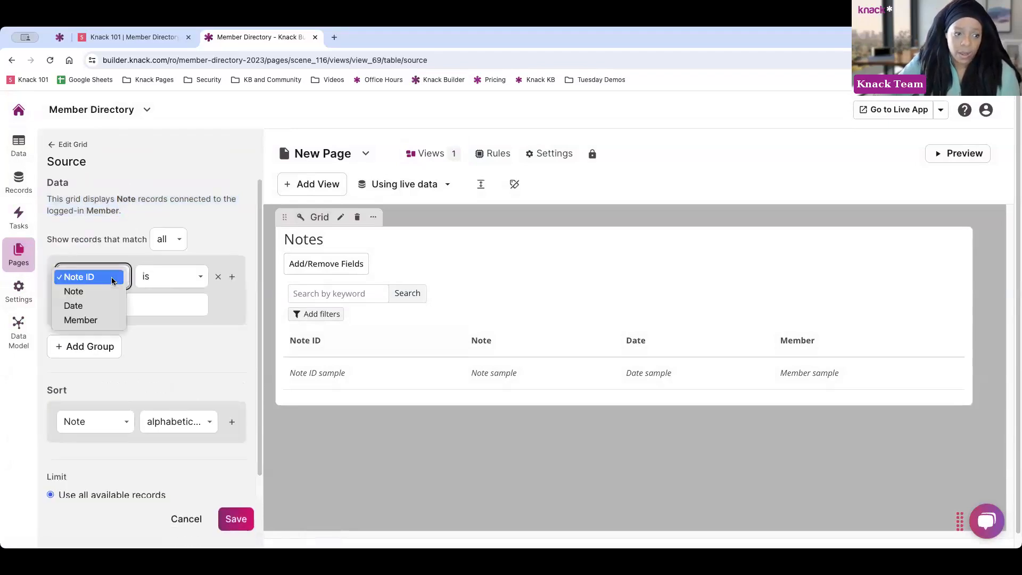
click(95, 303)
click(162, 285)
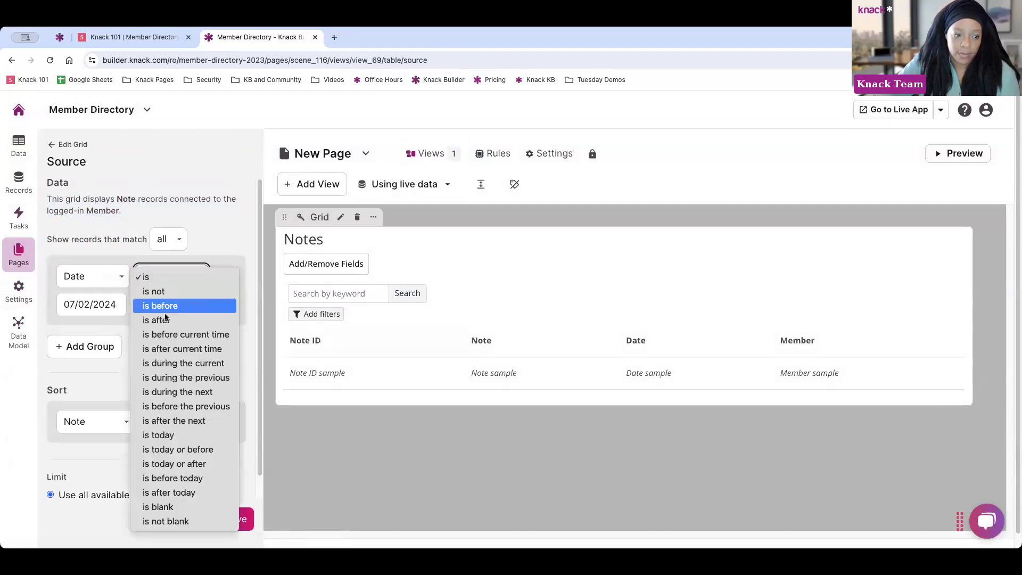
click(185, 435)
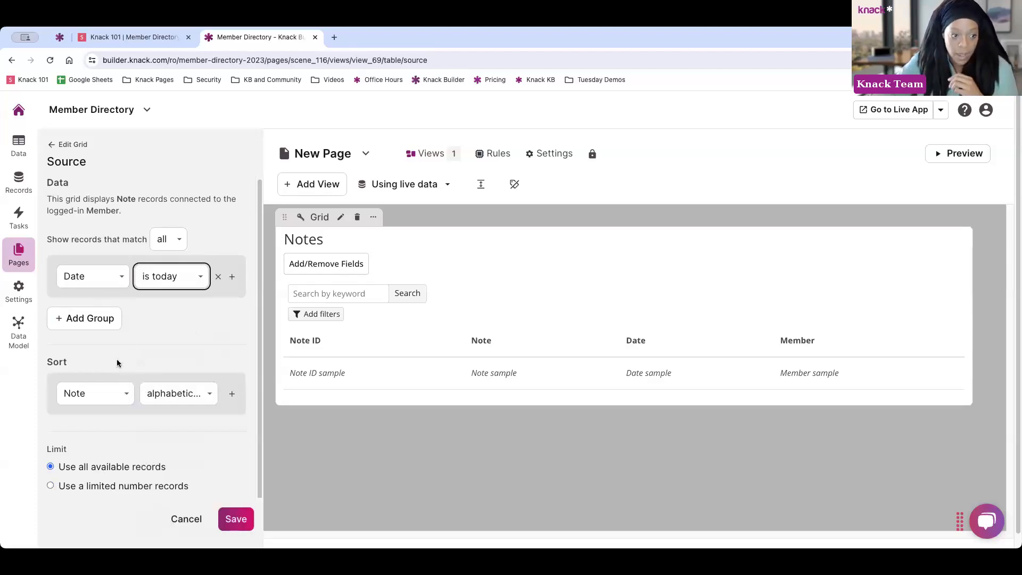
Sort the grid's notes by Date, from oldest to newest
click(188, 393)
click(176, 393)
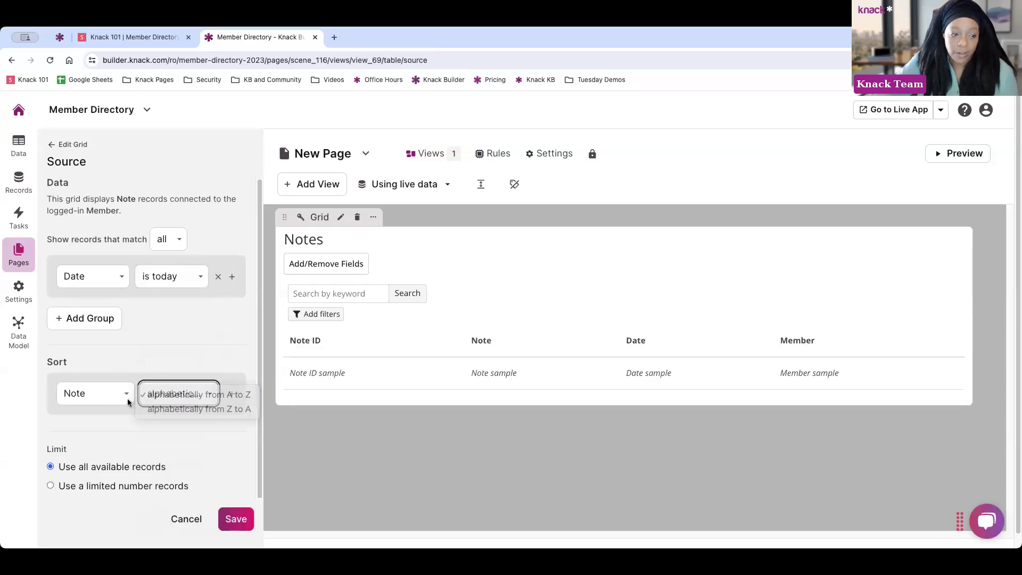
click(90, 394)
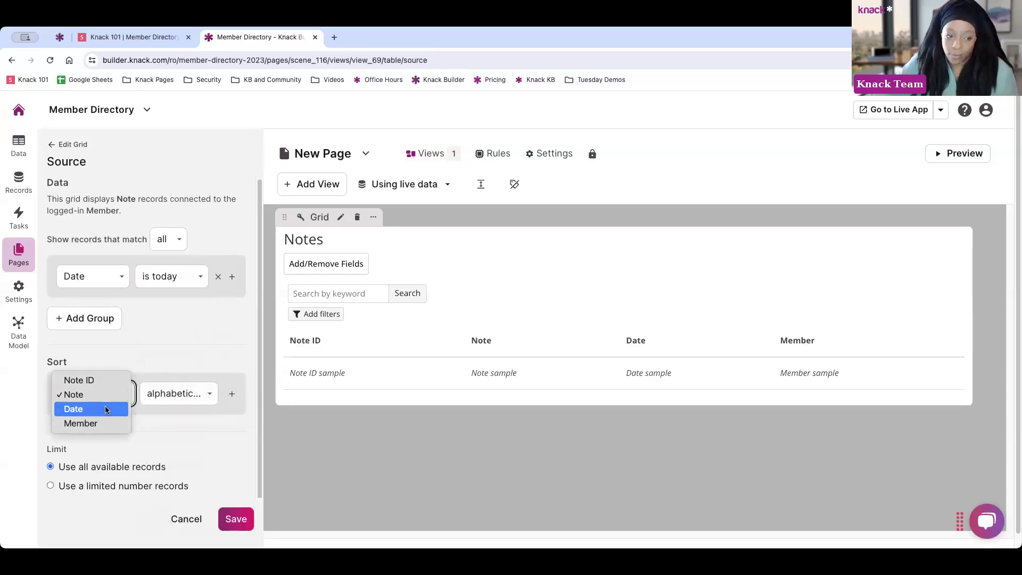
click(107, 409)
click(183, 397)
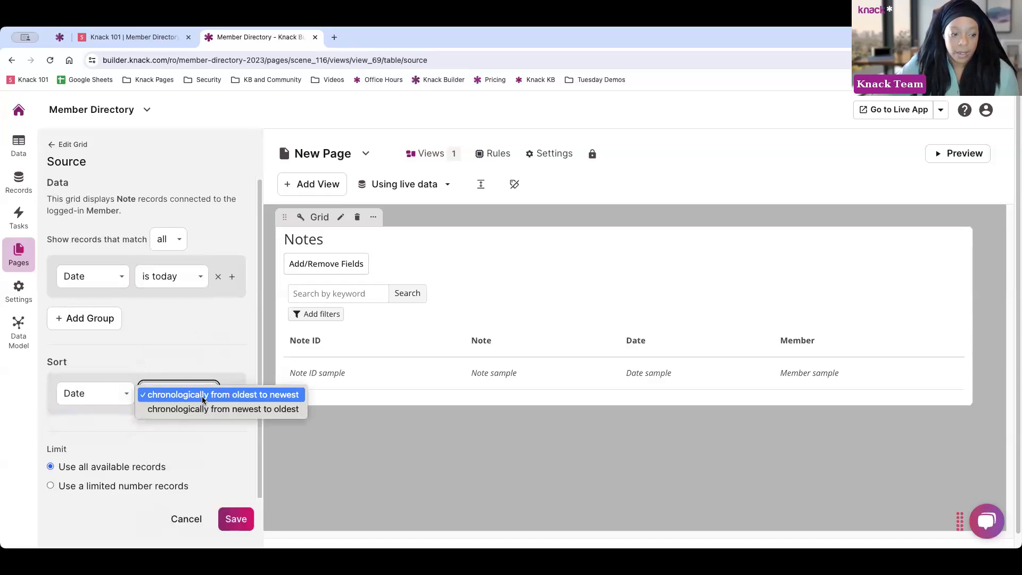
click(202, 394)
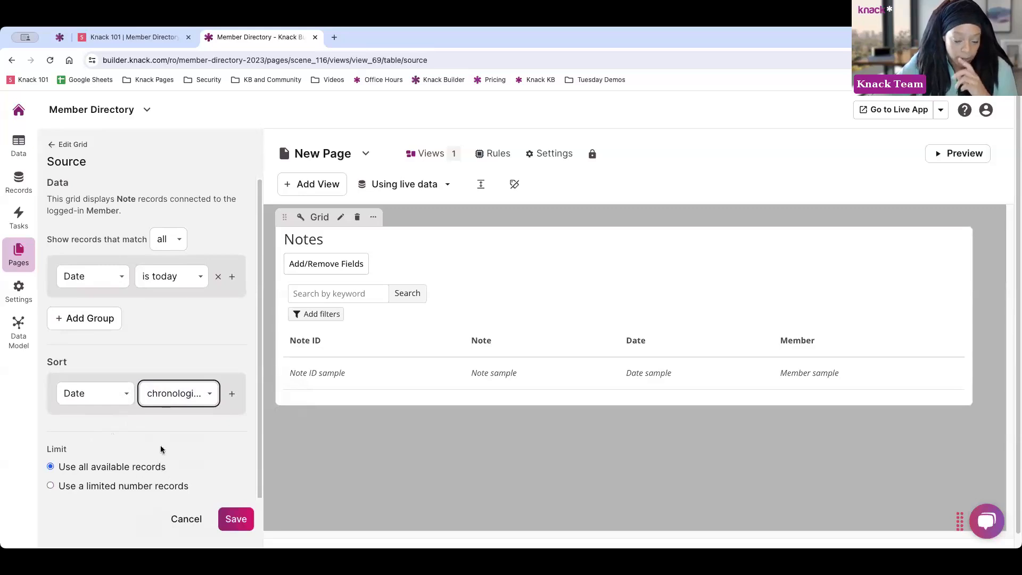
Change the Note ID column header to 'Note'
click(57, 145)
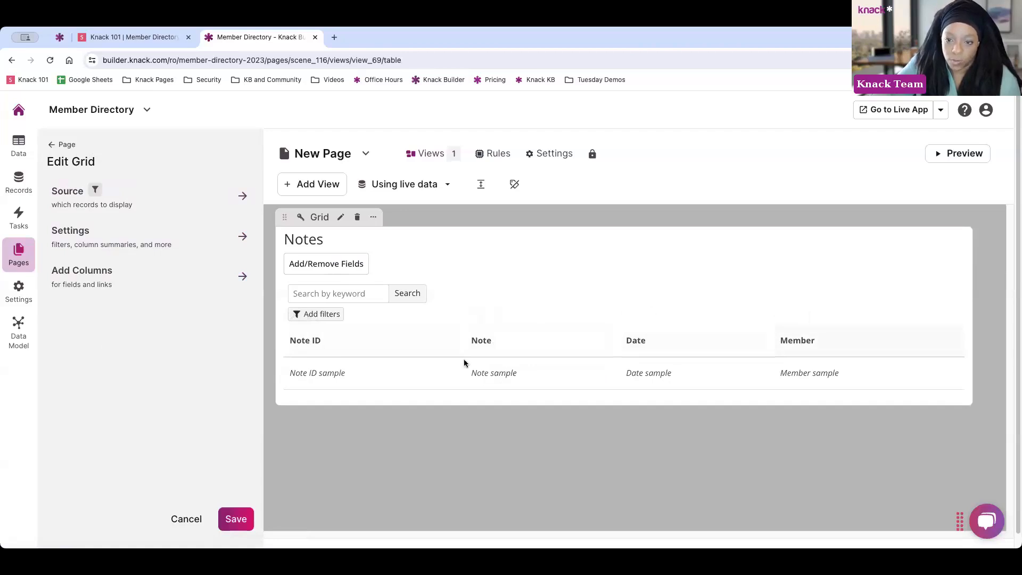
click(363, 349)
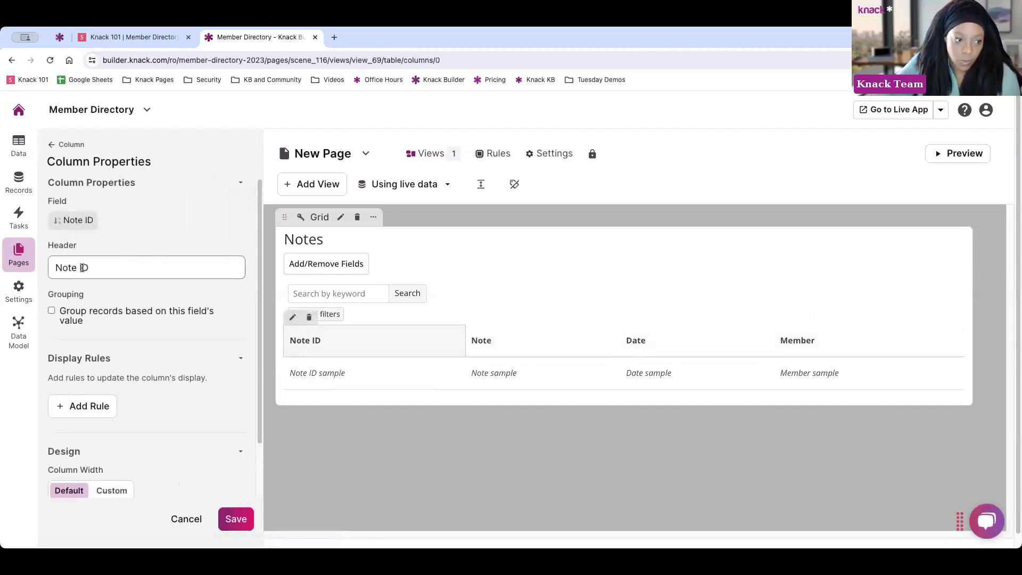
click(120, 267)
key(BackSpace)
key(BackSpace)
key(BackSpace)
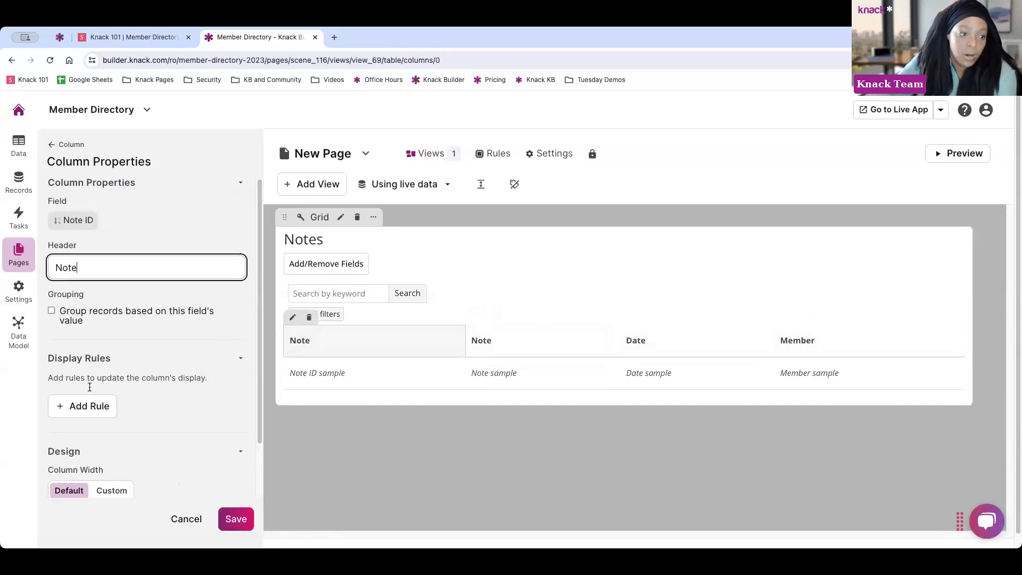
Inspect the Date column's properties and copy/move options, then return to the column list
scroll(156, 365, down, 3)
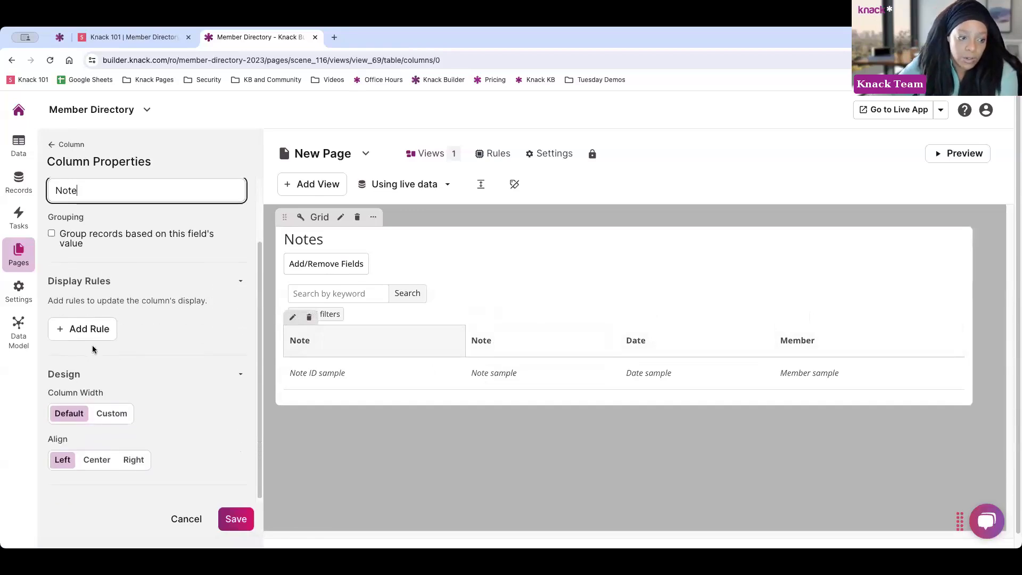
scroll(107, 426, down, 1)
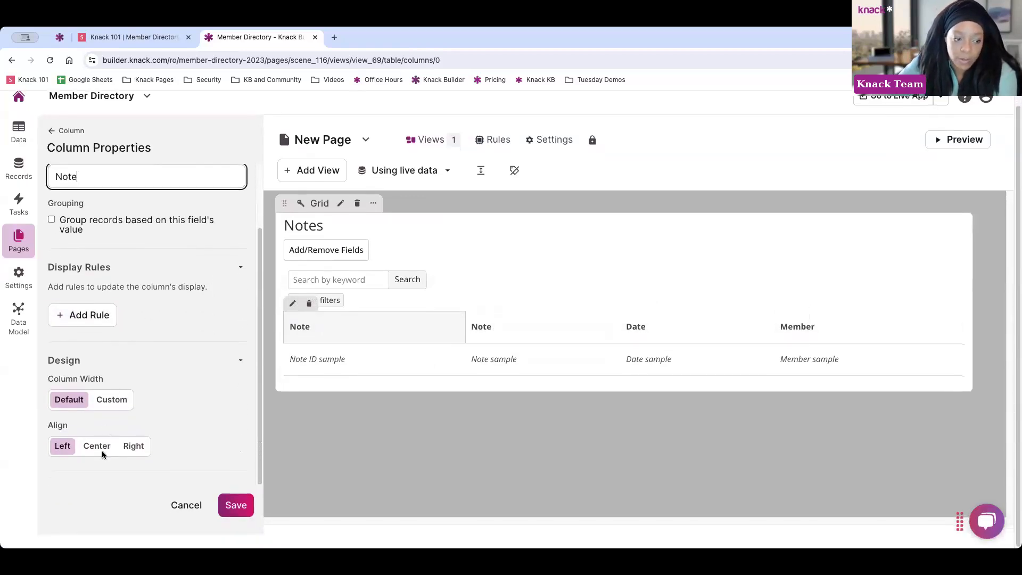
click(668, 326)
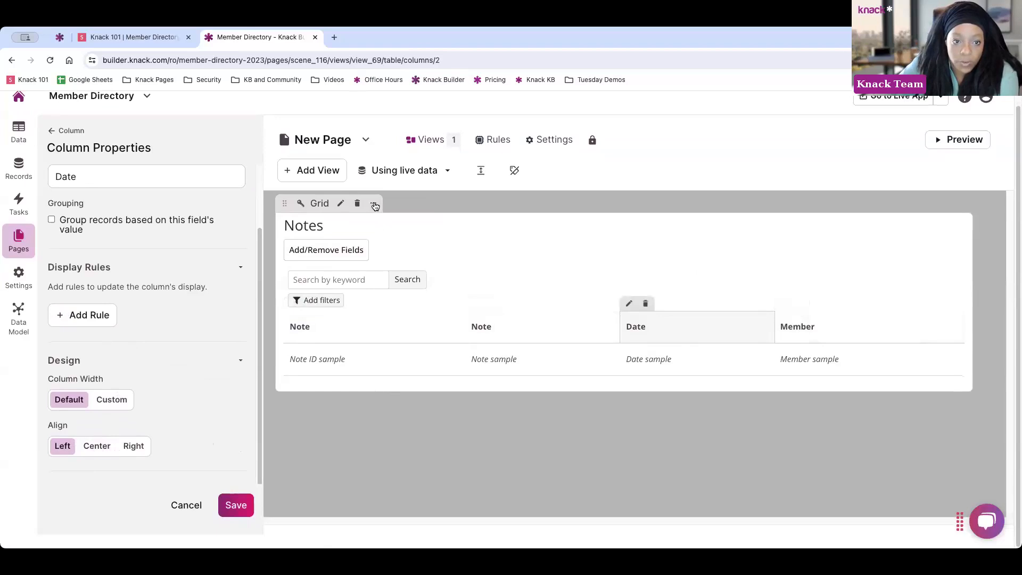
click(373, 203)
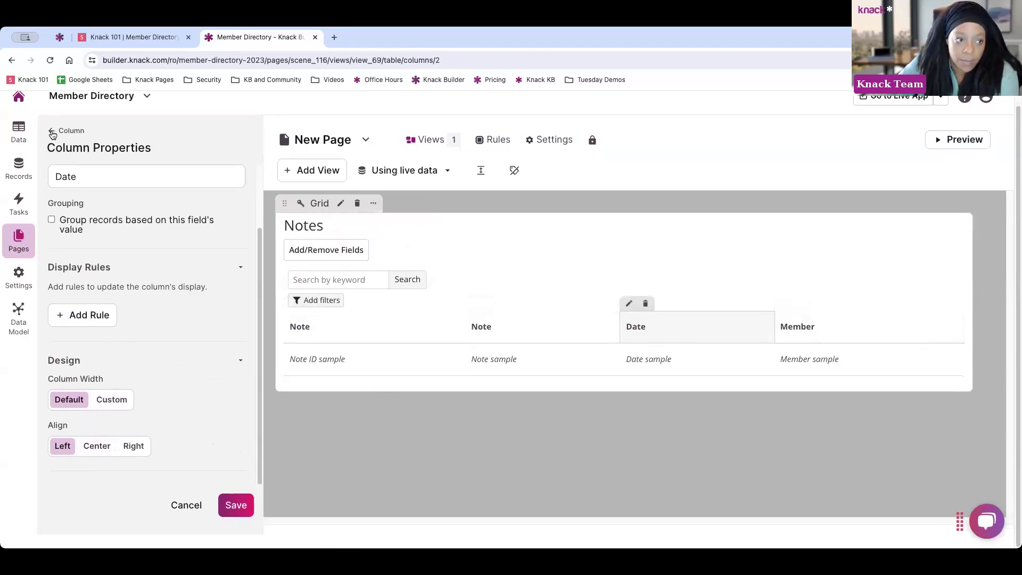
click(53, 132)
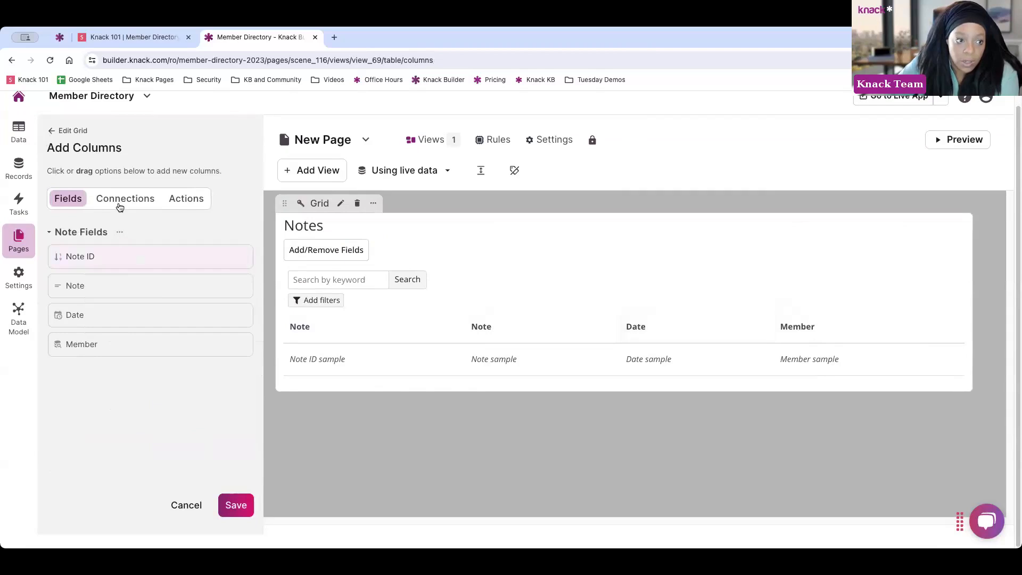
Turn off keyword search and enable record exporting and inline editing on the Notes grid
click(57, 130)
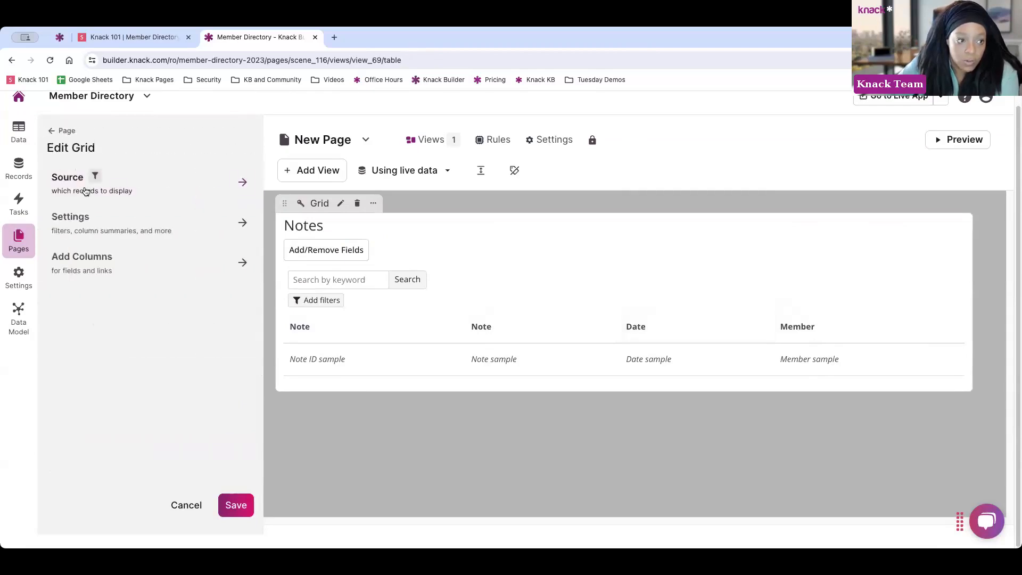
click(114, 229)
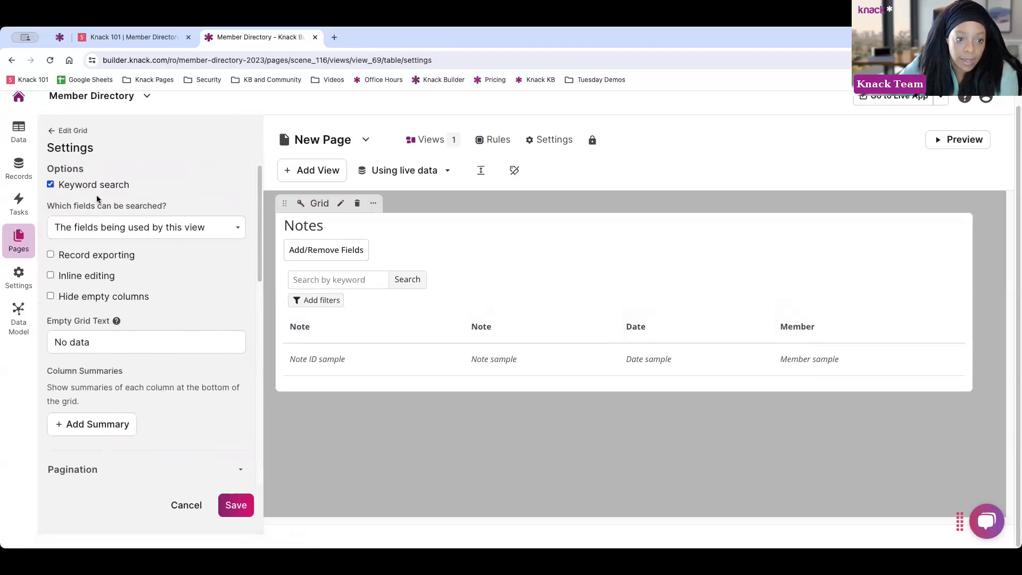
click(50, 185)
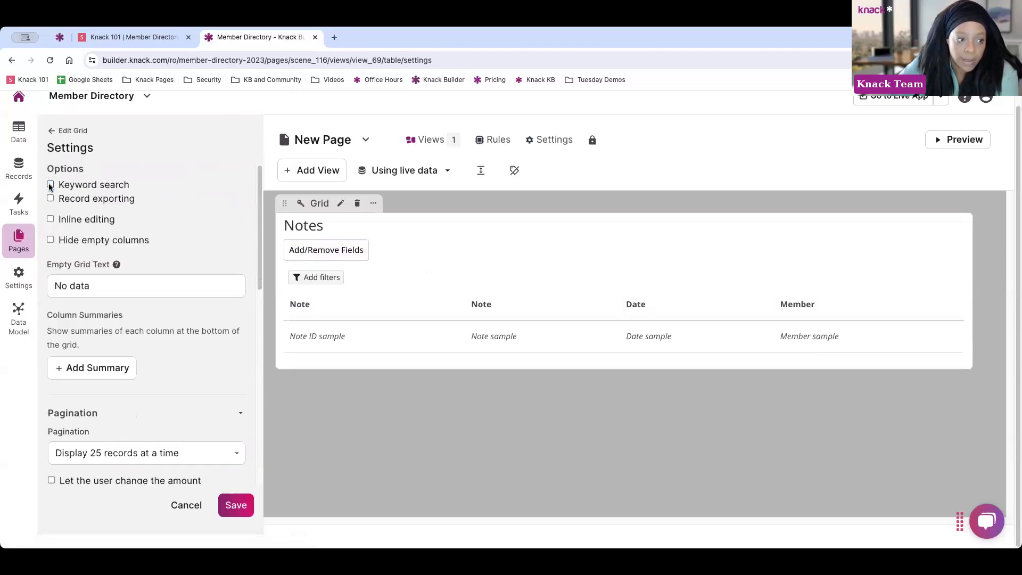
click(52, 200)
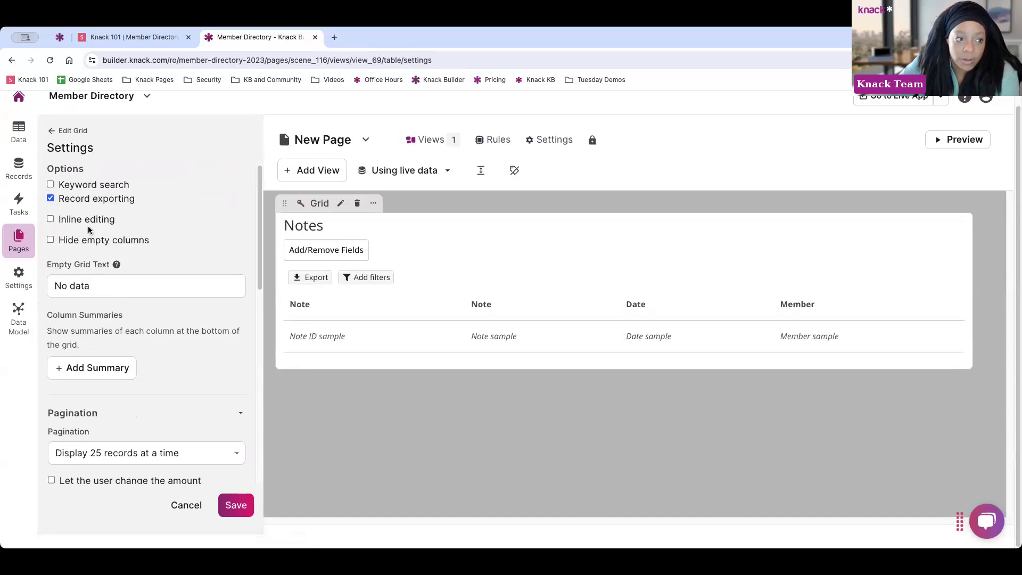
click(50, 220)
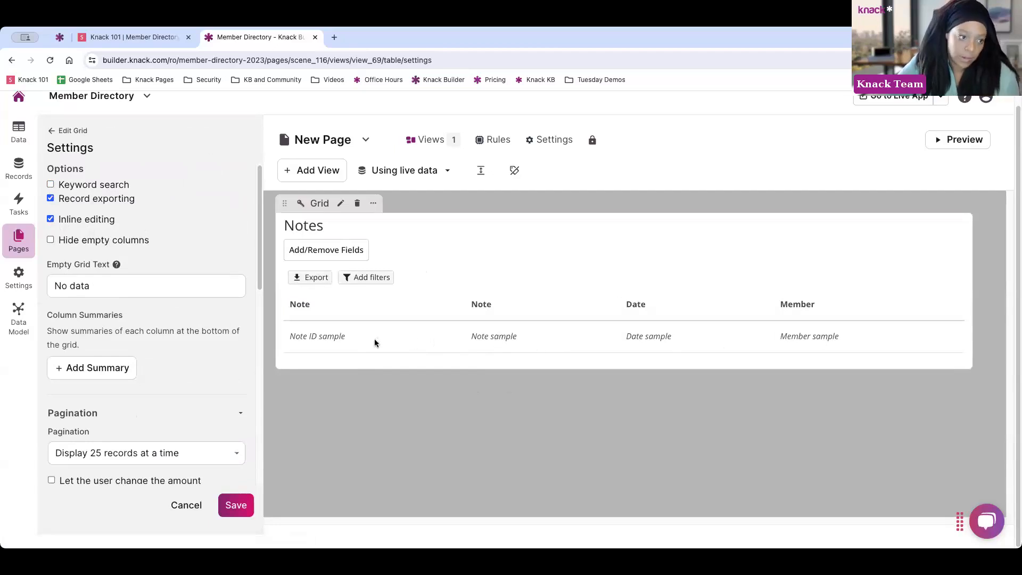
Add then remove a Total summary, and switch filtering to a preset filter menu
scroll(123, 277, down, 3)
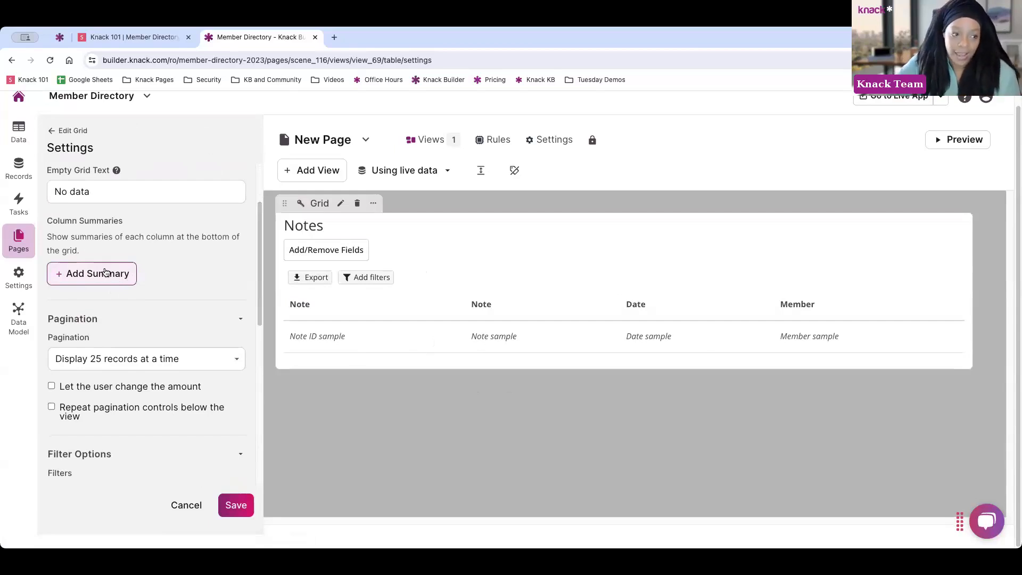
click(106, 273)
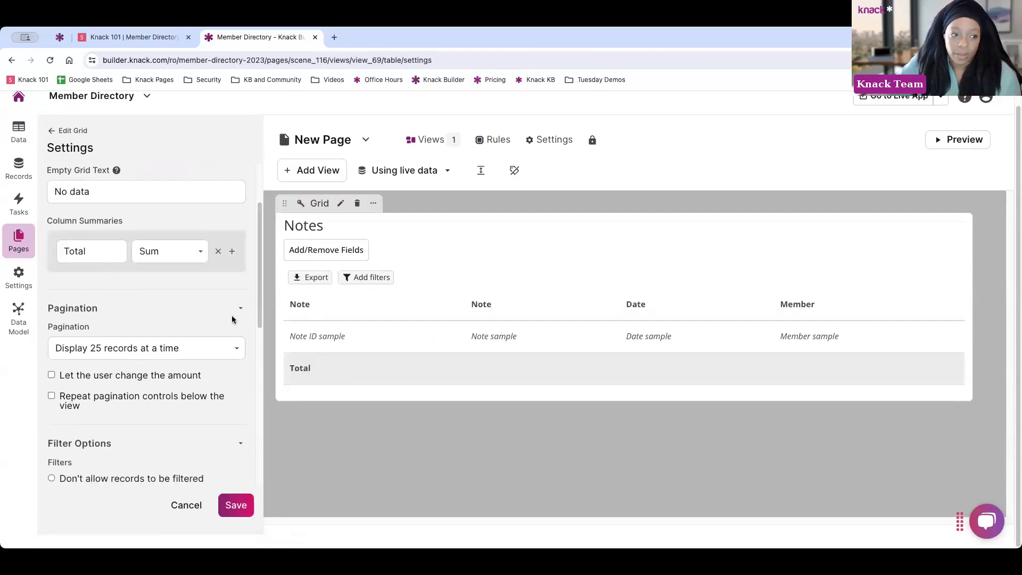
click(218, 253)
scroll(137, 330, down, 3)
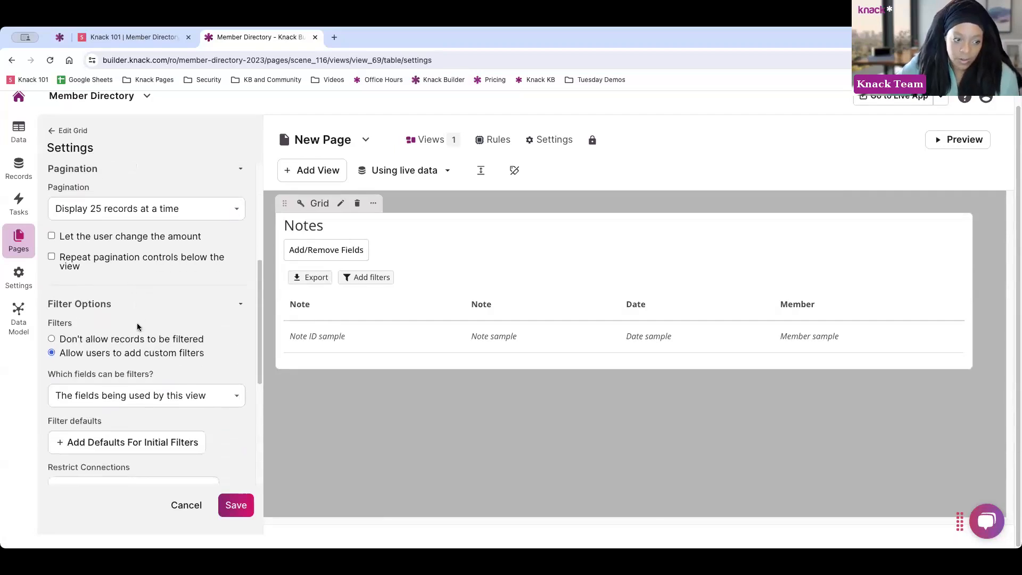
scroll(136, 327, down, 1)
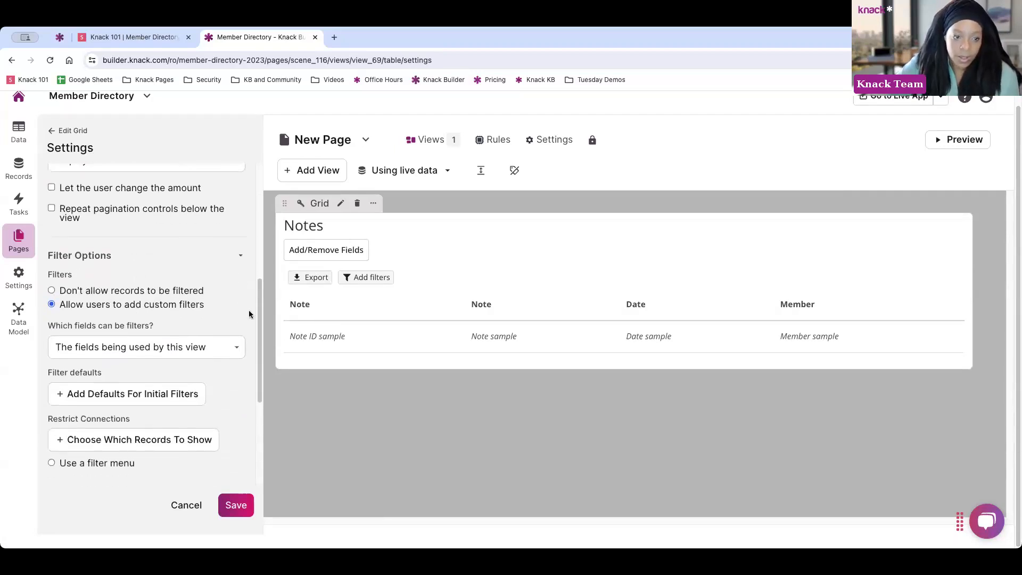
click(52, 291)
click(51, 318)
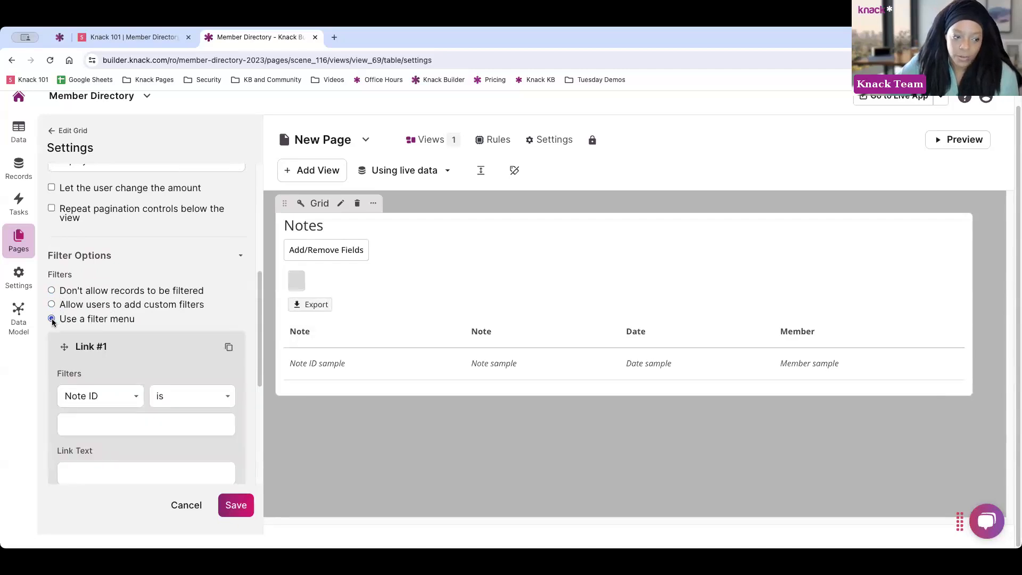
scroll(101, 333, down, 2)
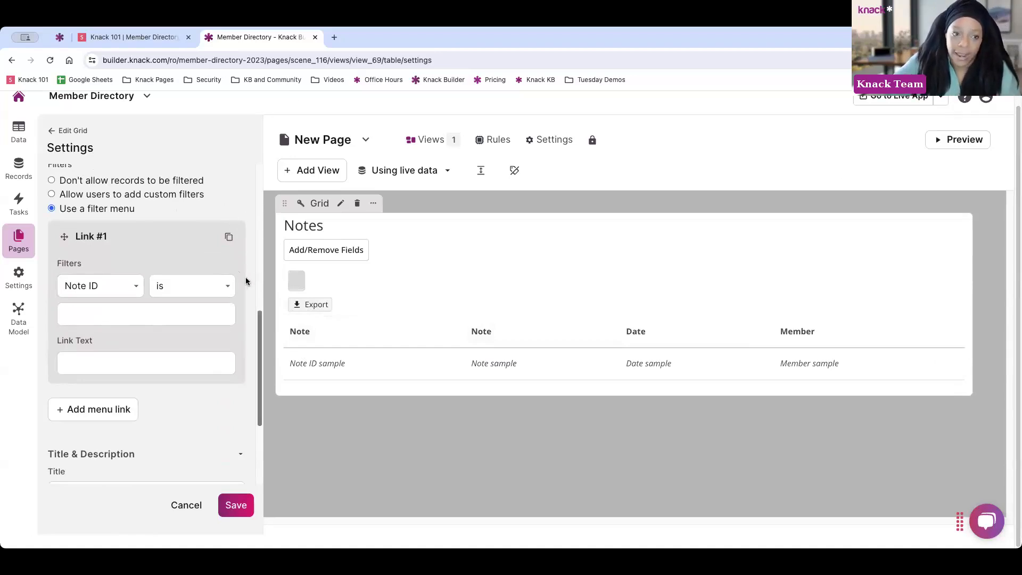
click(53, 131)
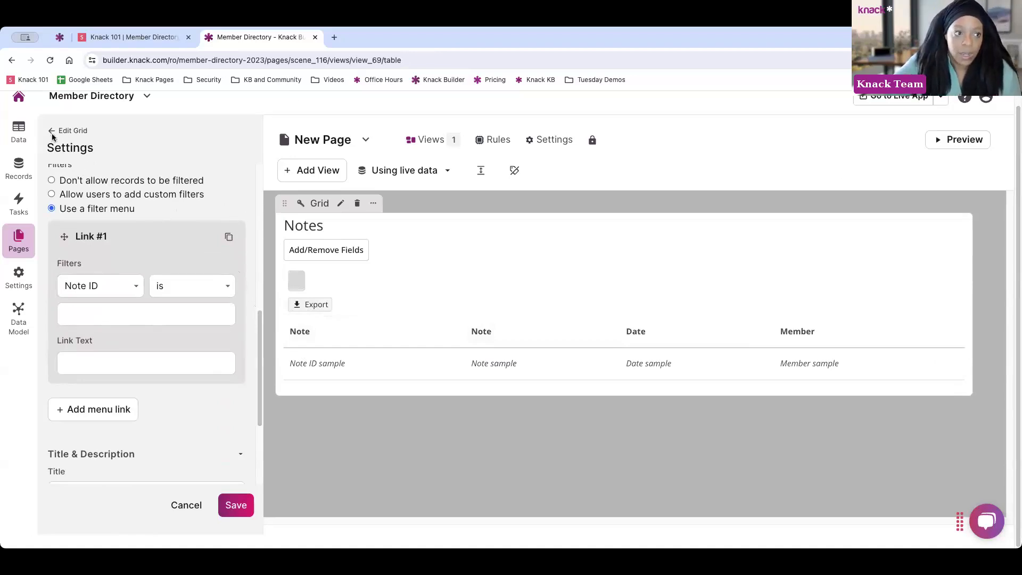
Delete the Member filter from the grid's source, leaving only the chronological Date sort
click(126, 181)
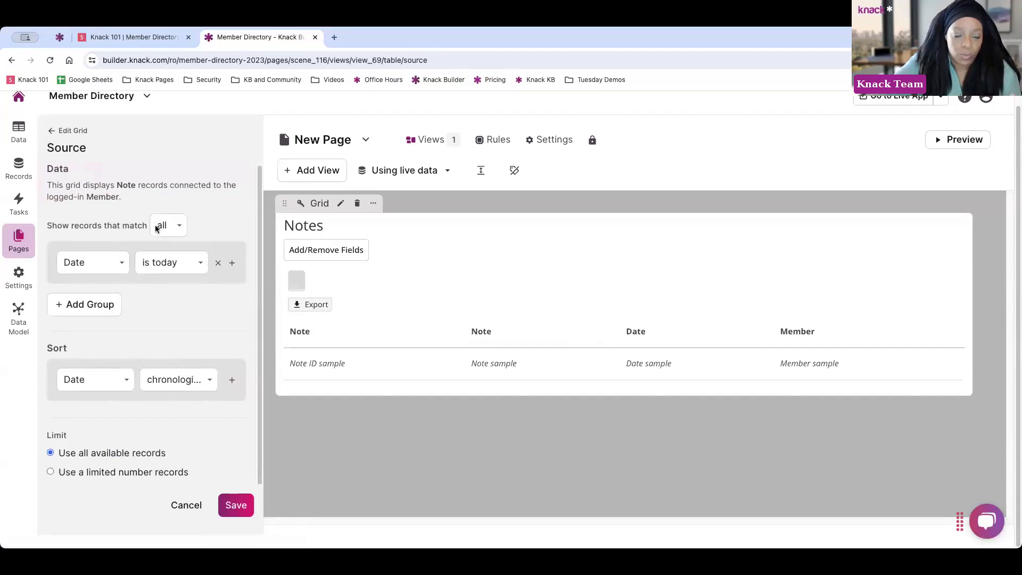
click(117, 266)
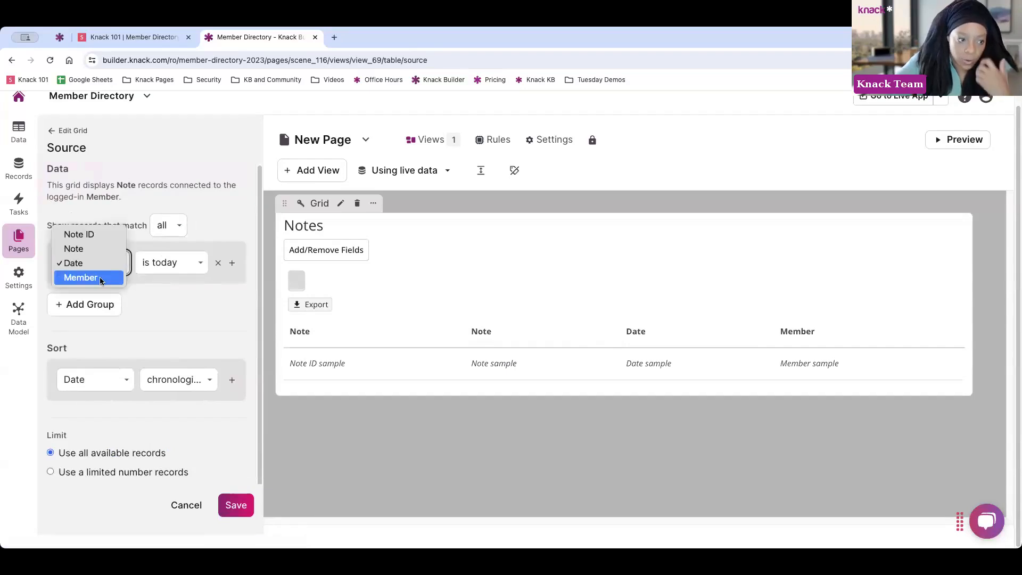
click(106, 277)
click(171, 263)
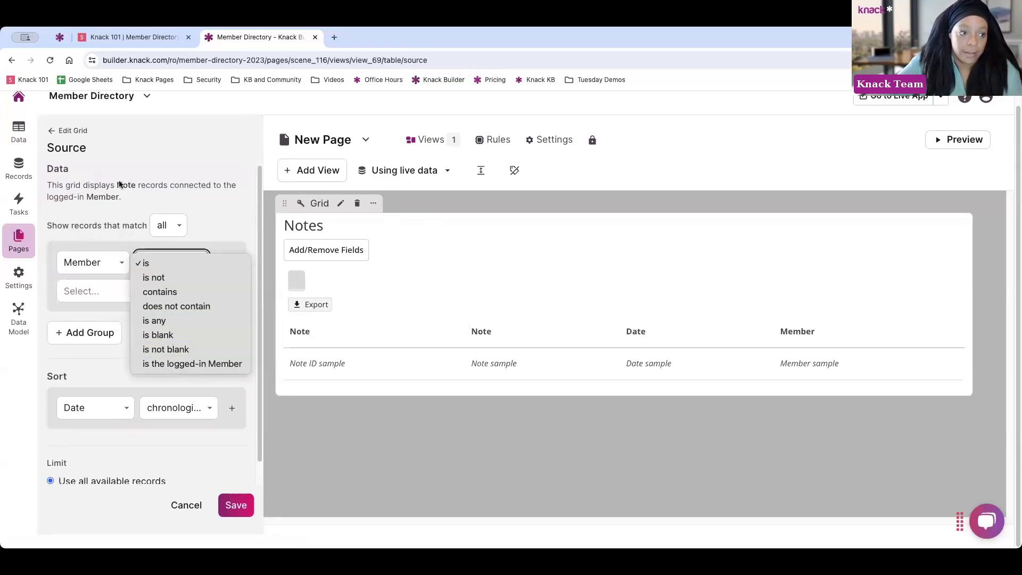
click(98, 250)
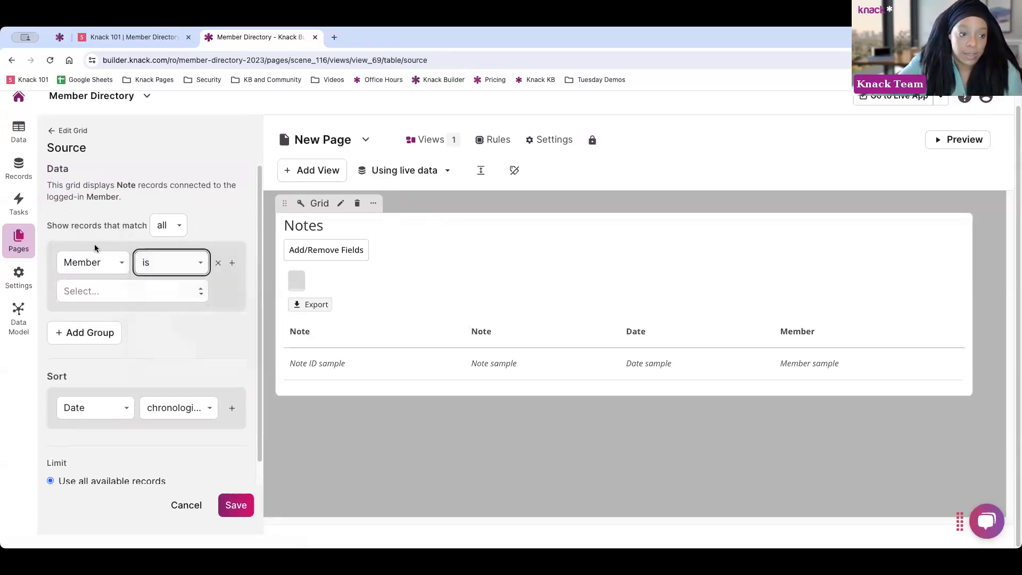
click(103, 263)
click(102, 263)
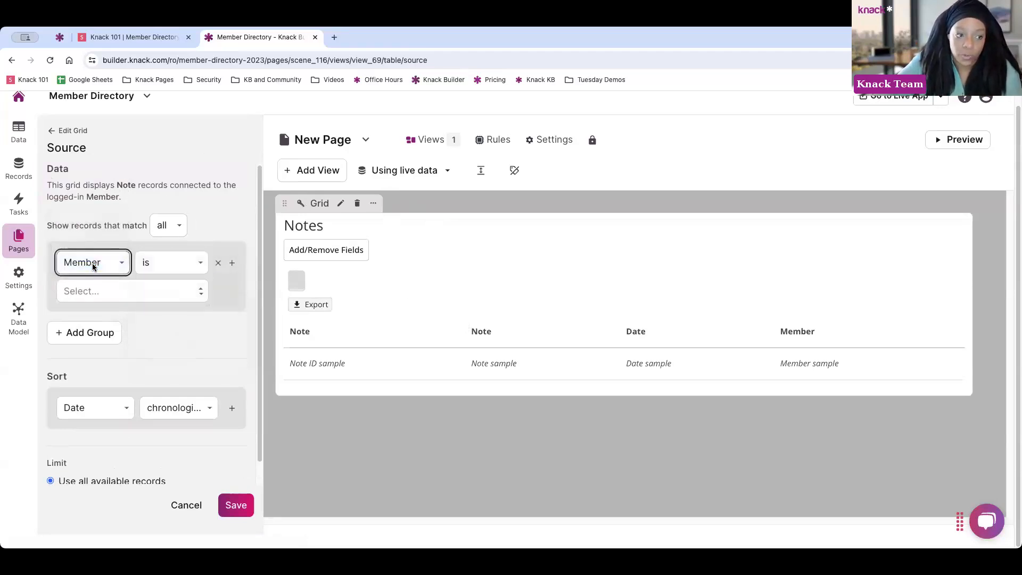
click(155, 263)
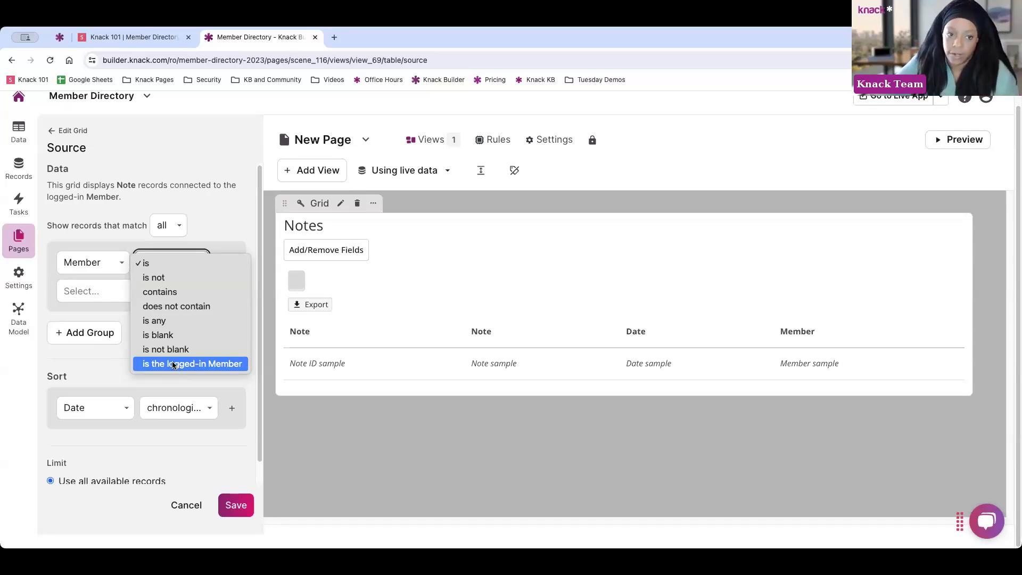
click(214, 212)
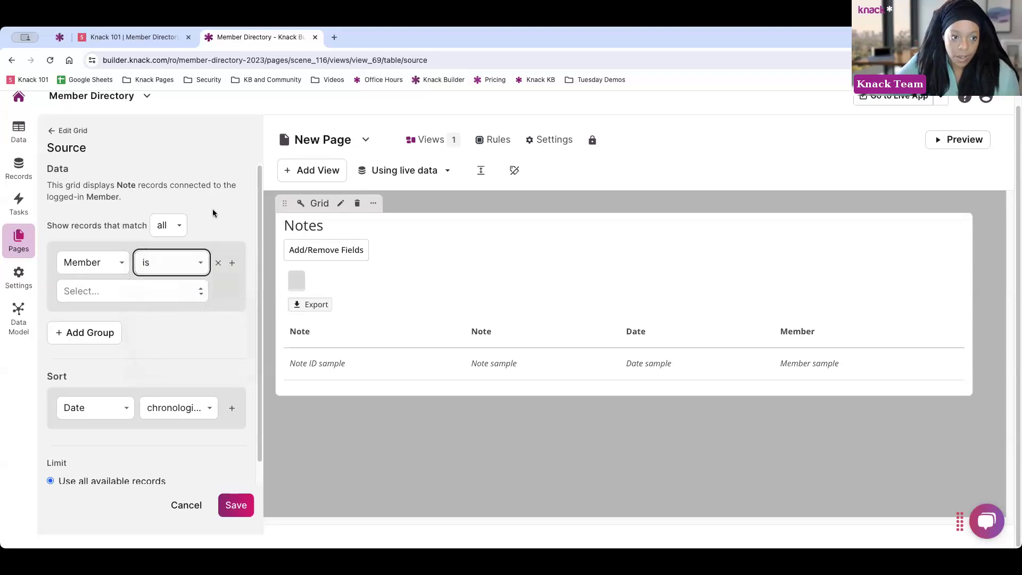
click(216, 262)
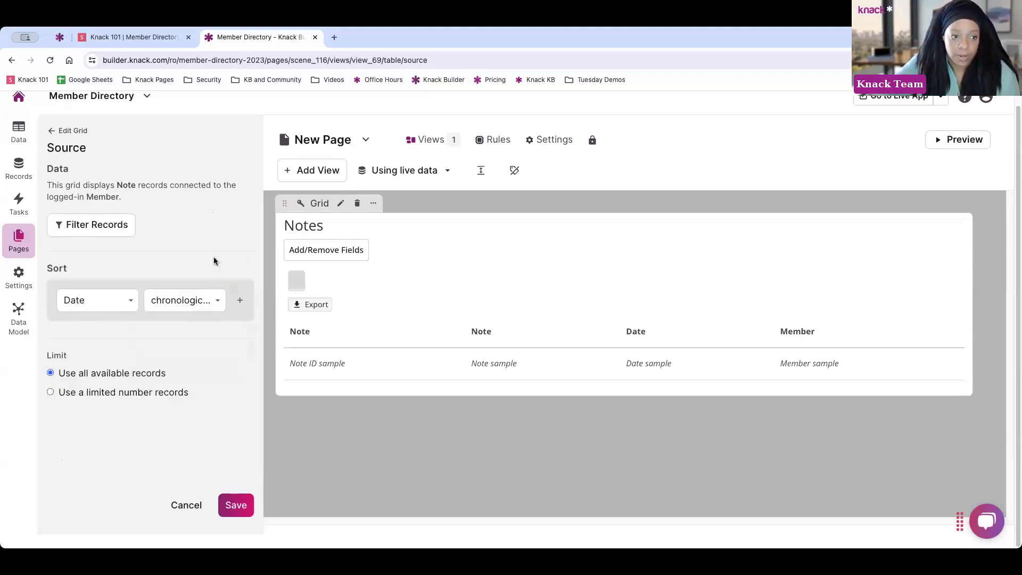
click(52, 131)
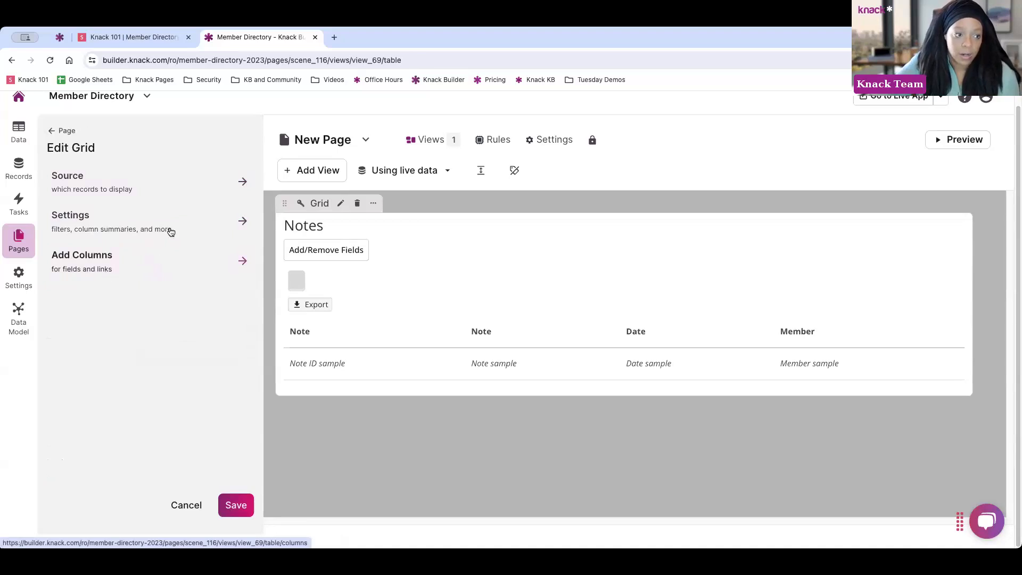
Create a 'Past Notes' filter menu link showing notes dated before today
click(124, 188)
click(59, 131)
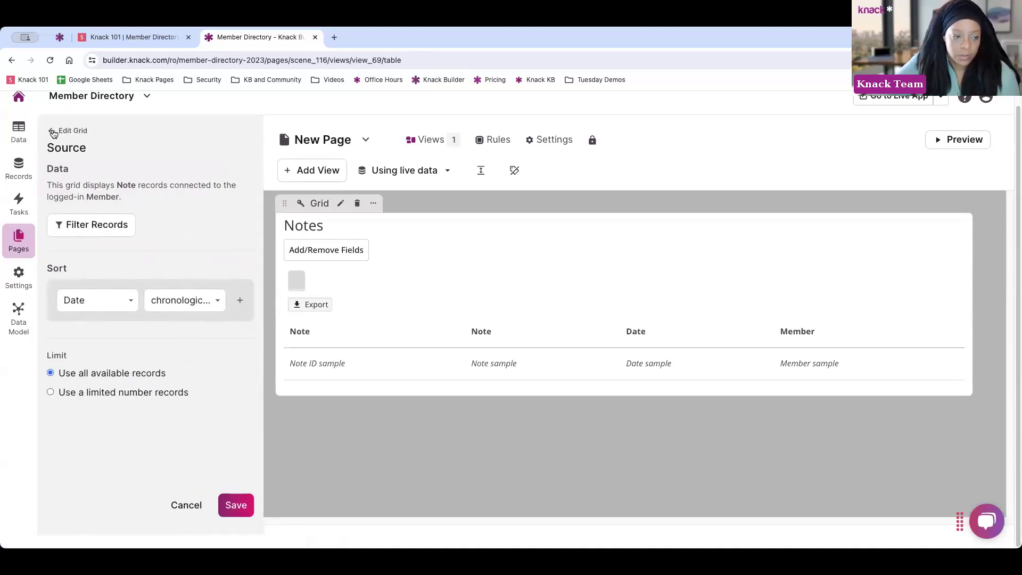
click(111, 230)
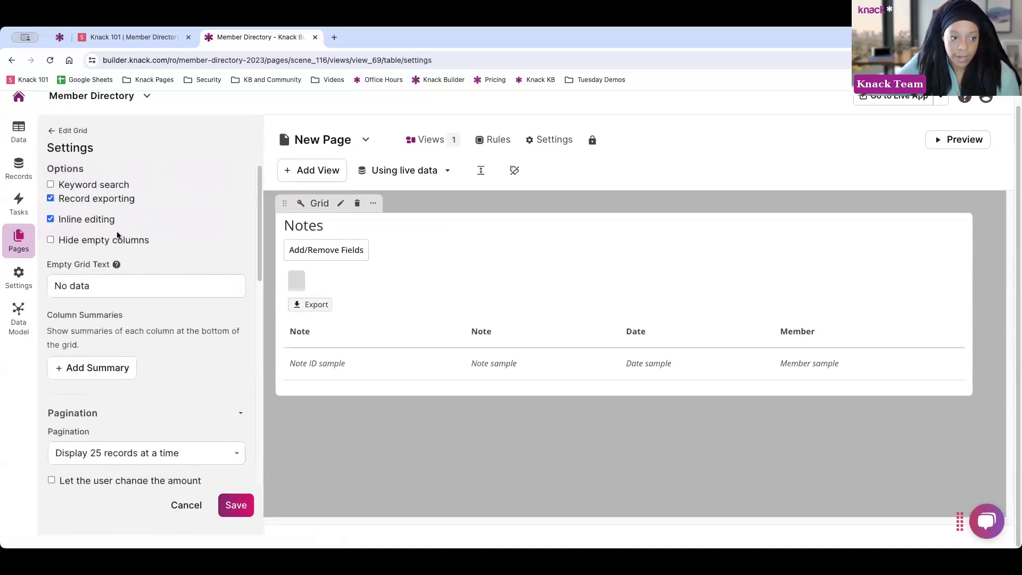
scroll(126, 254, down, 1)
scroll(126, 253, down, 8)
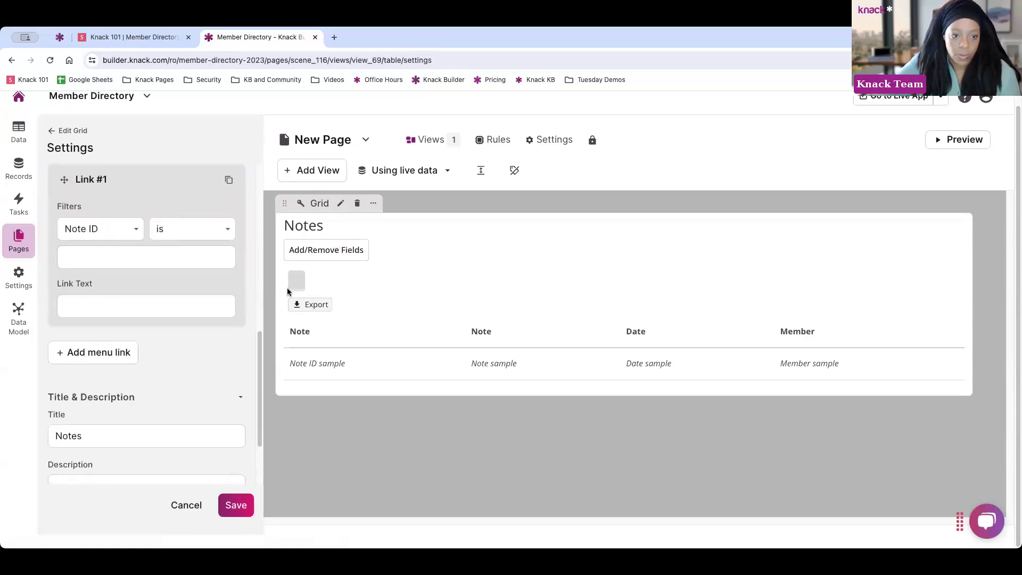
click(109, 228)
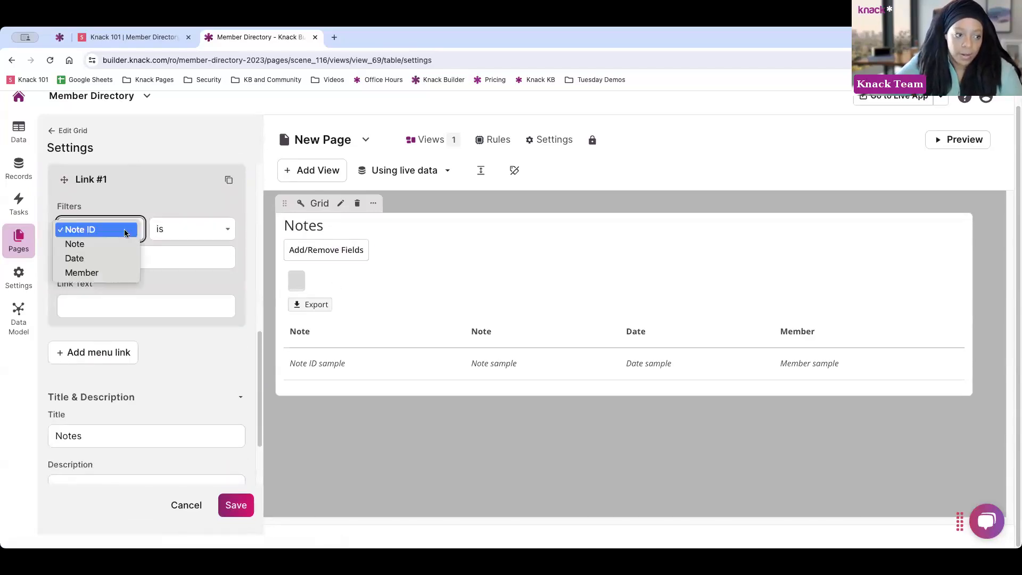
click(113, 245)
click(110, 234)
click(110, 242)
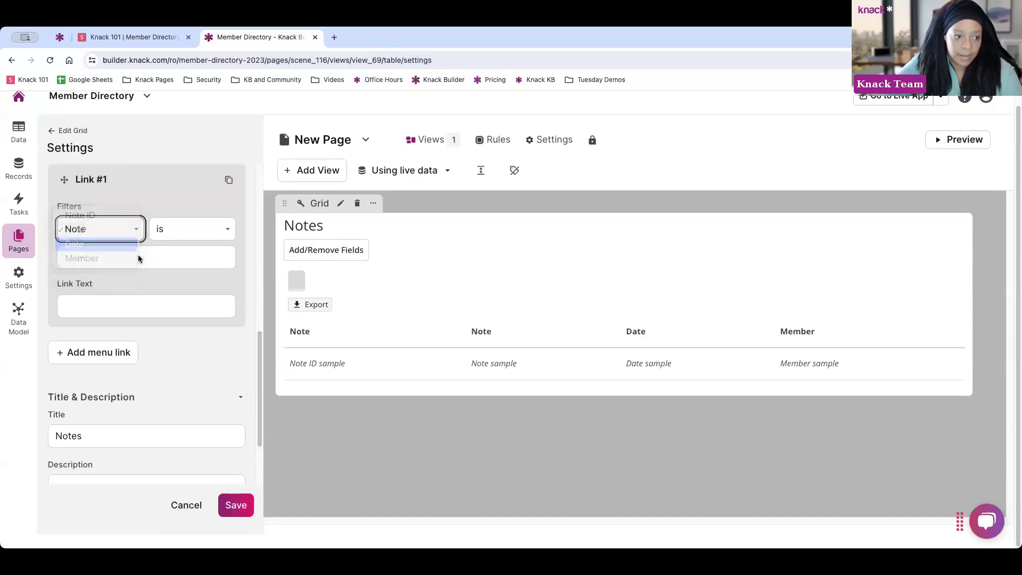
click(177, 232)
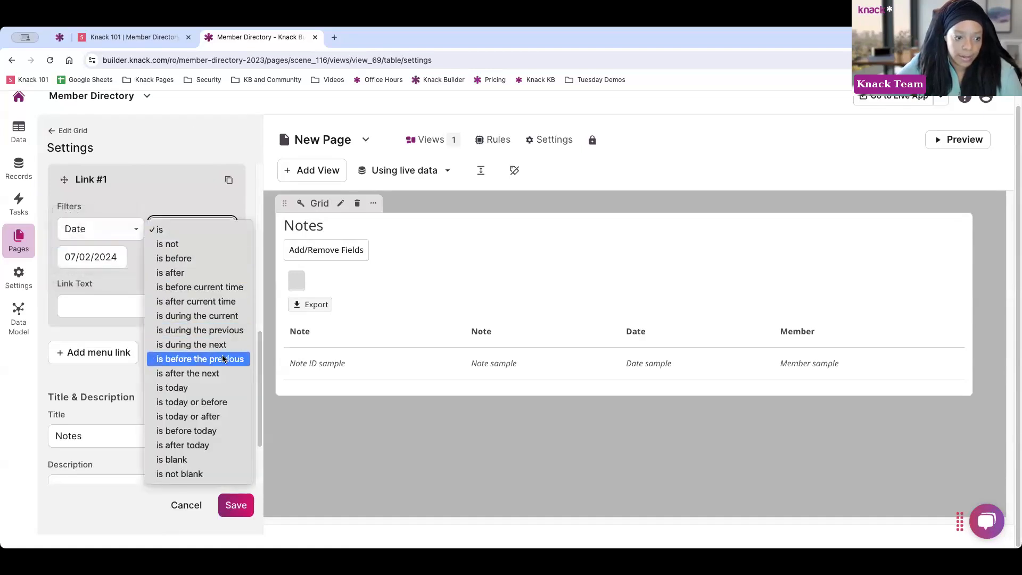
click(204, 431)
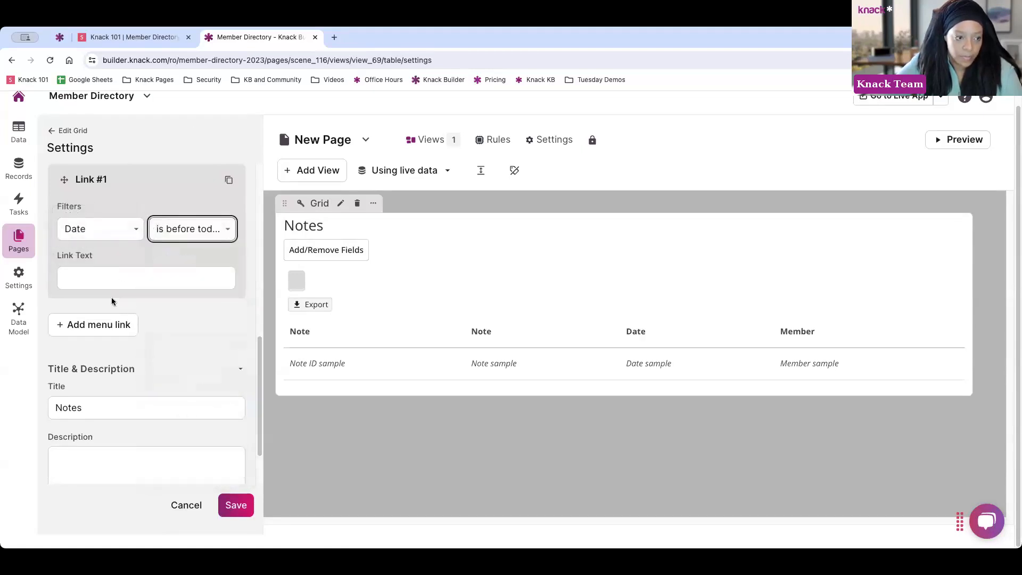
click(98, 283)
text(Past )
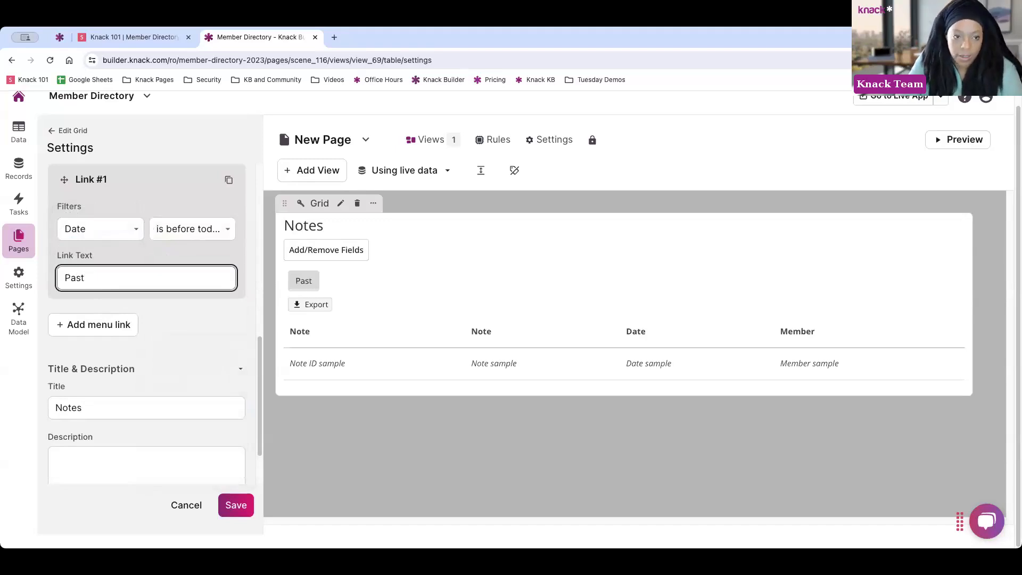
text(Notes)
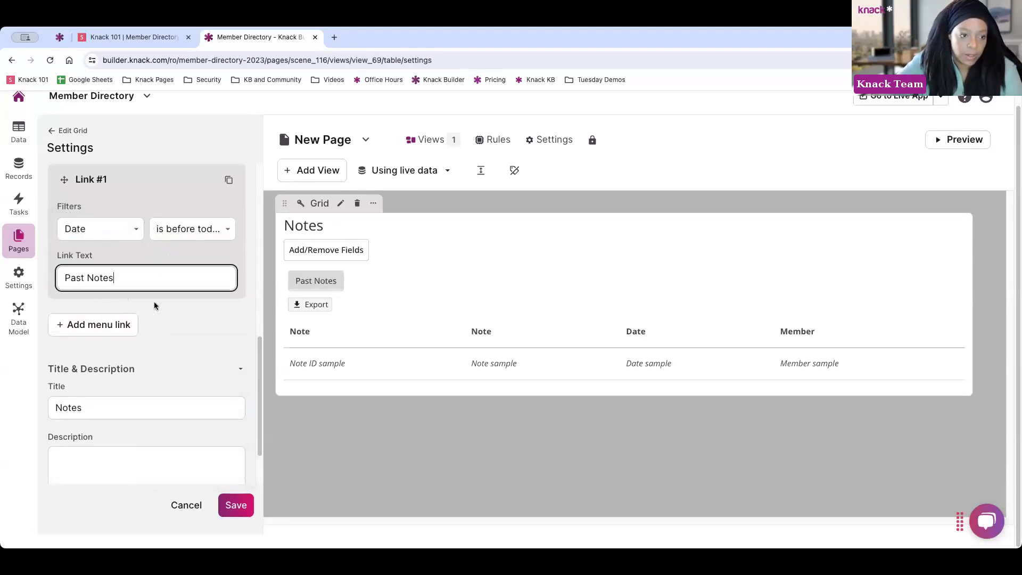
Add a 'New Notes' filter menu link showing notes dated after today
click(113, 330)
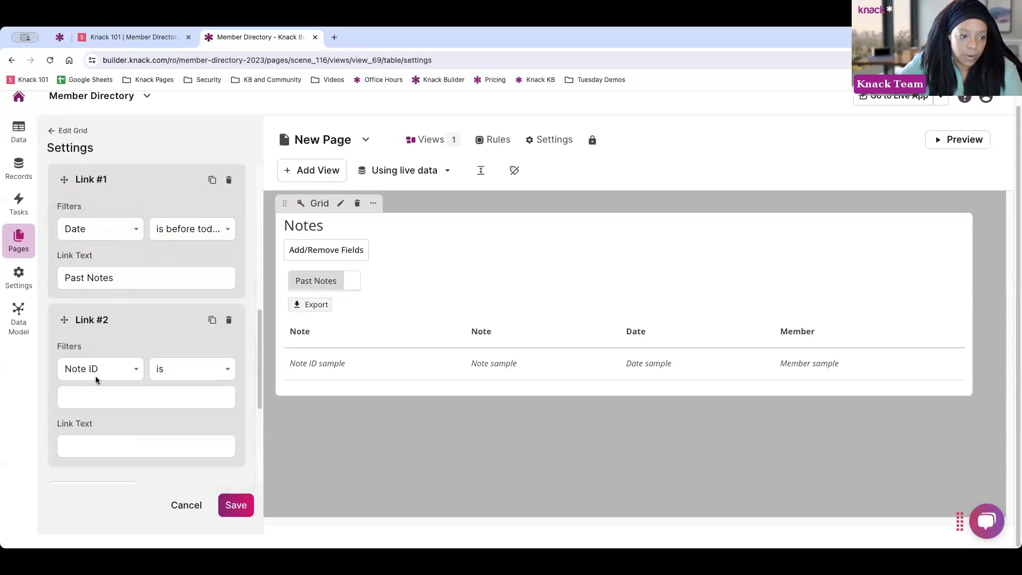
click(95, 375)
click(88, 400)
click(164, 373)
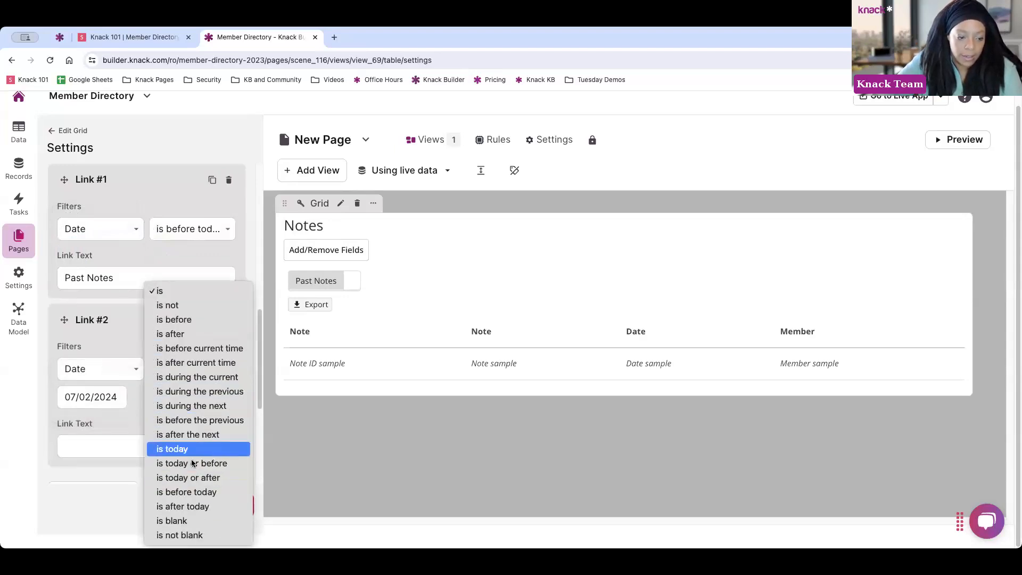
click(213, 506)
click(105, 416)
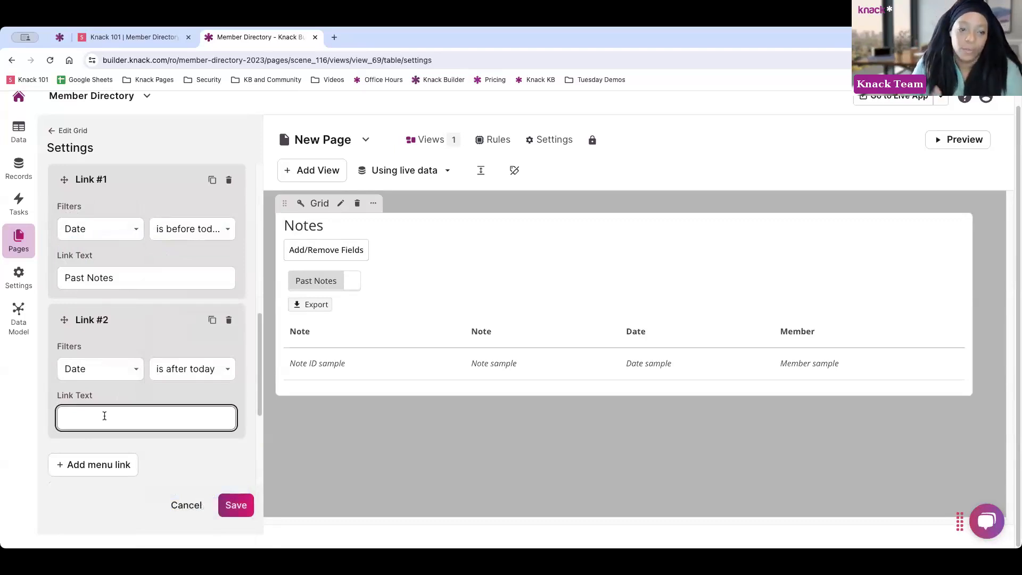
text(New to)
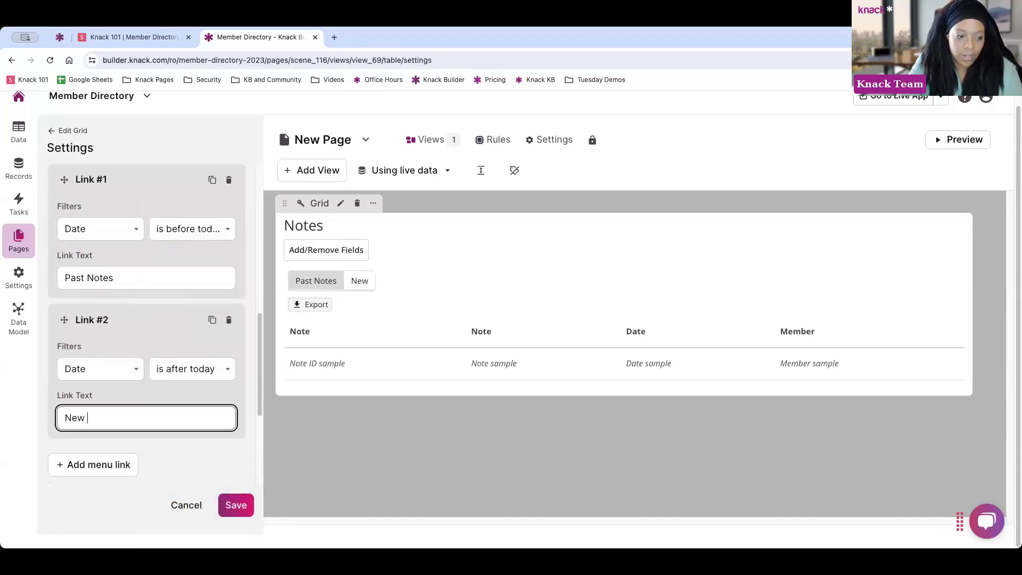
key(BackSpace)
key(BackSpace)
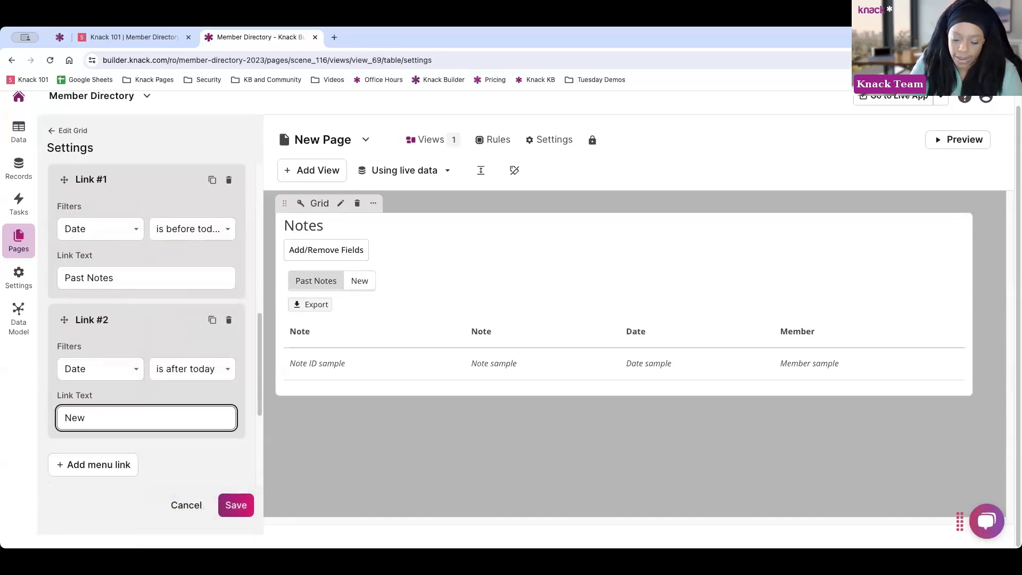
text(Notes)
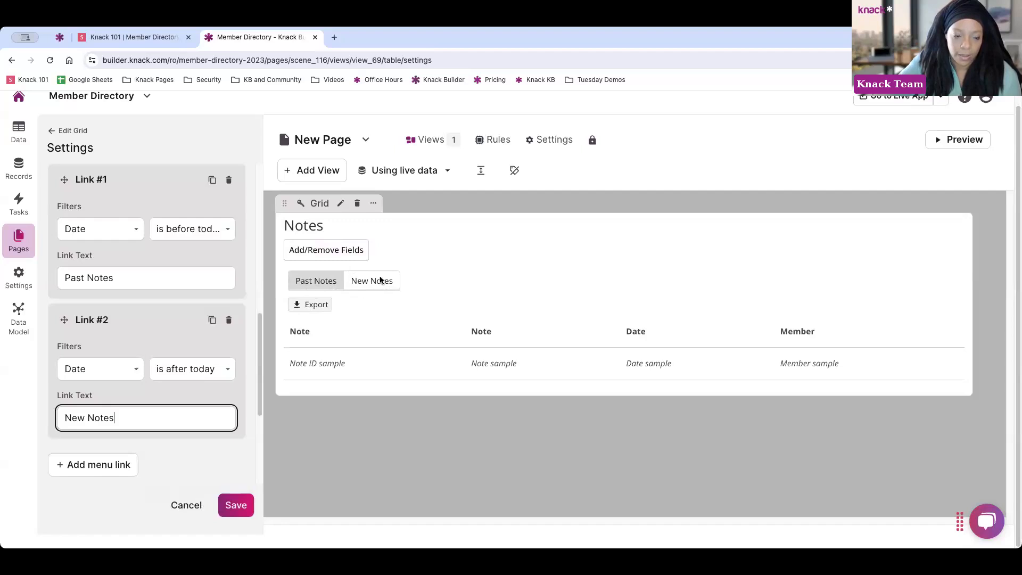
Delete the filter links and set the grid to not allow records to be filtered
click(228, 181)
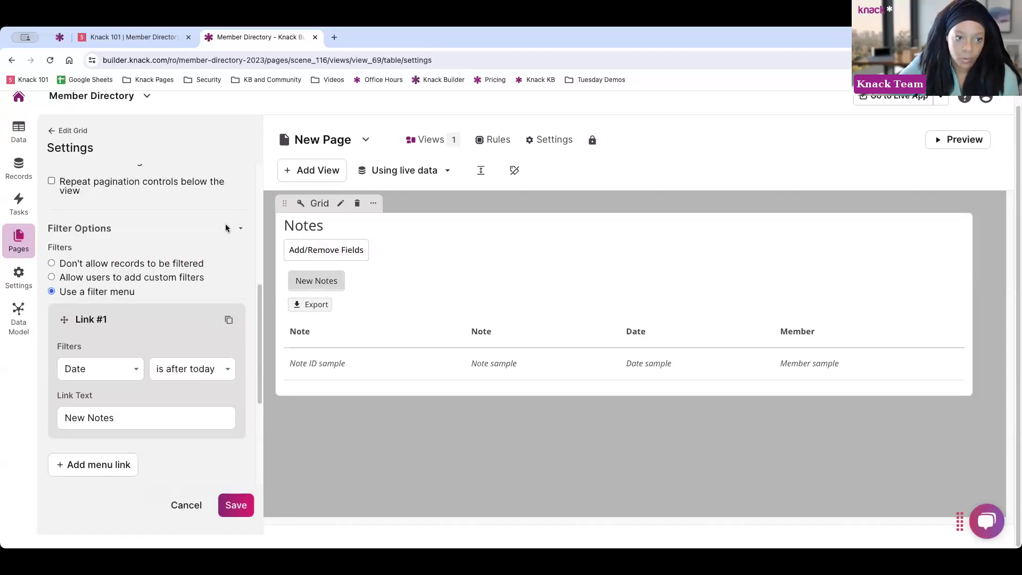
scroll(199, 336, down, 3)
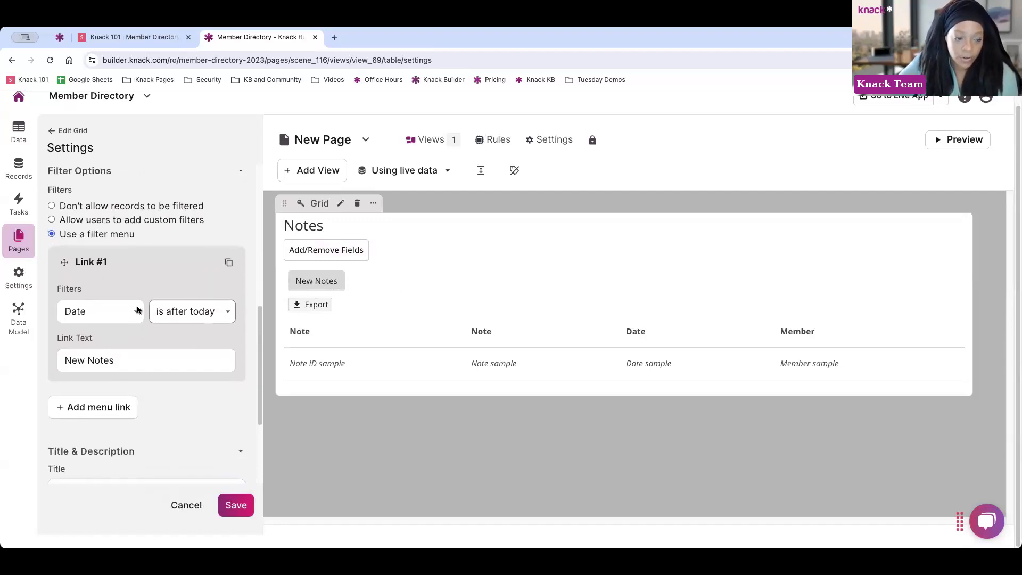
scroll(139, 328, up, 4)
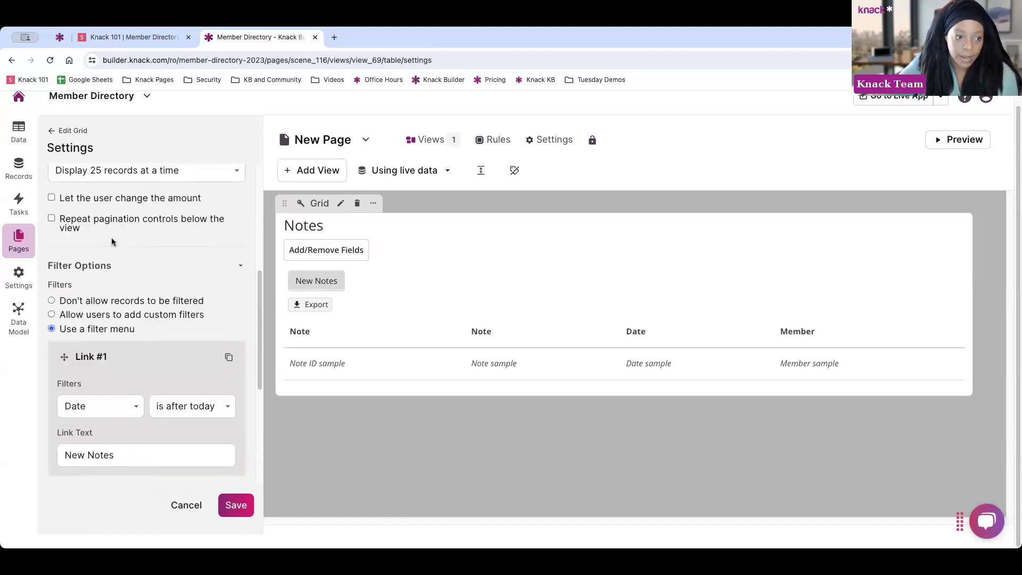
click(51, 301)
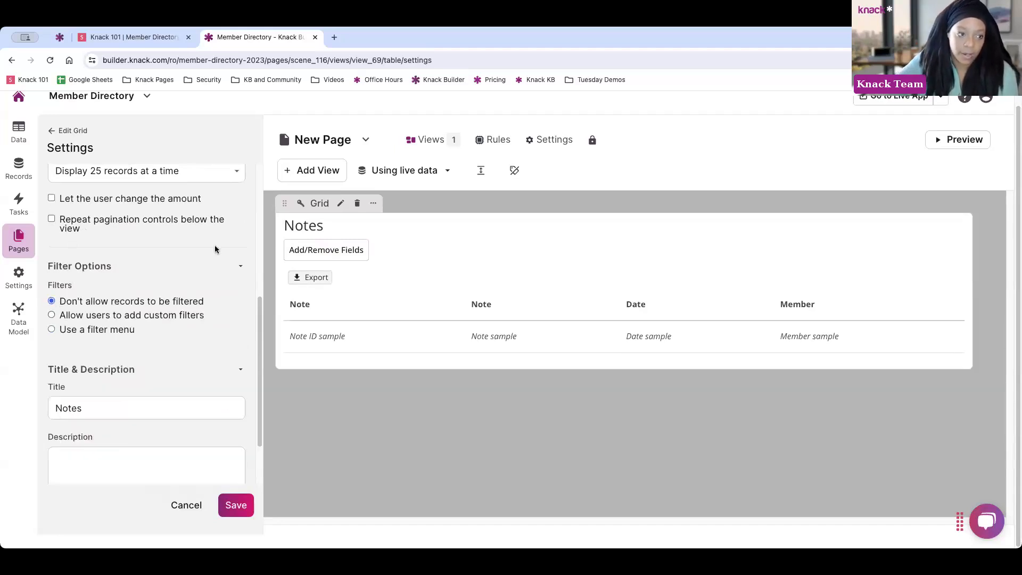
scroll(164, 253, up, 5)
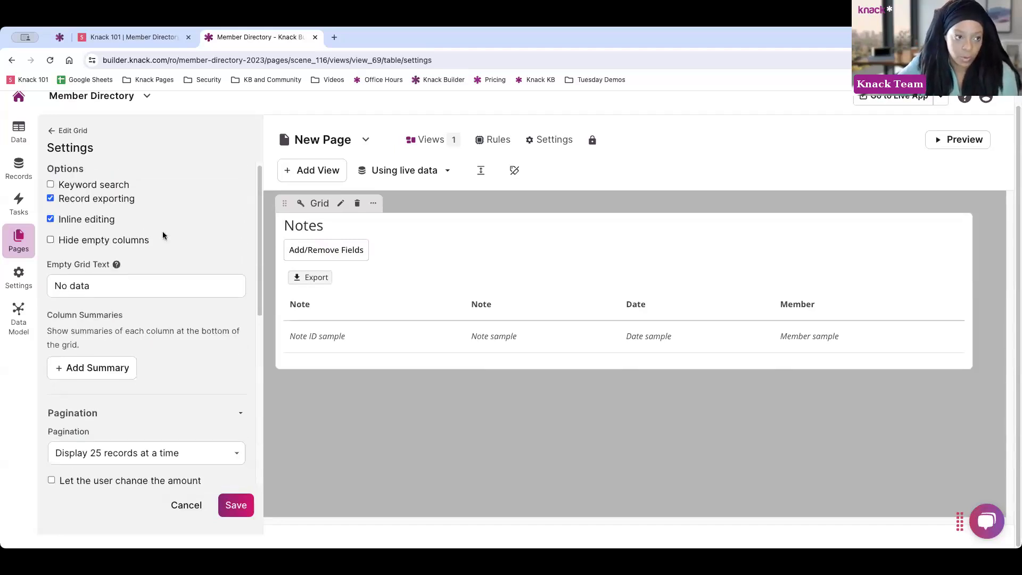
Add the connected Member's Phone Number as the Notes grid's second column
click(59, 131)
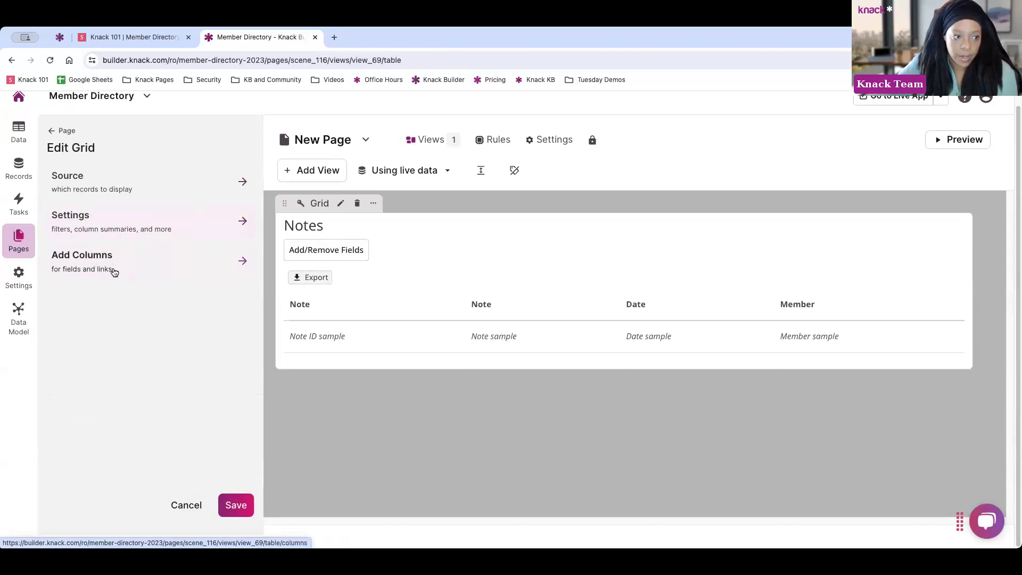
click(130, 268)
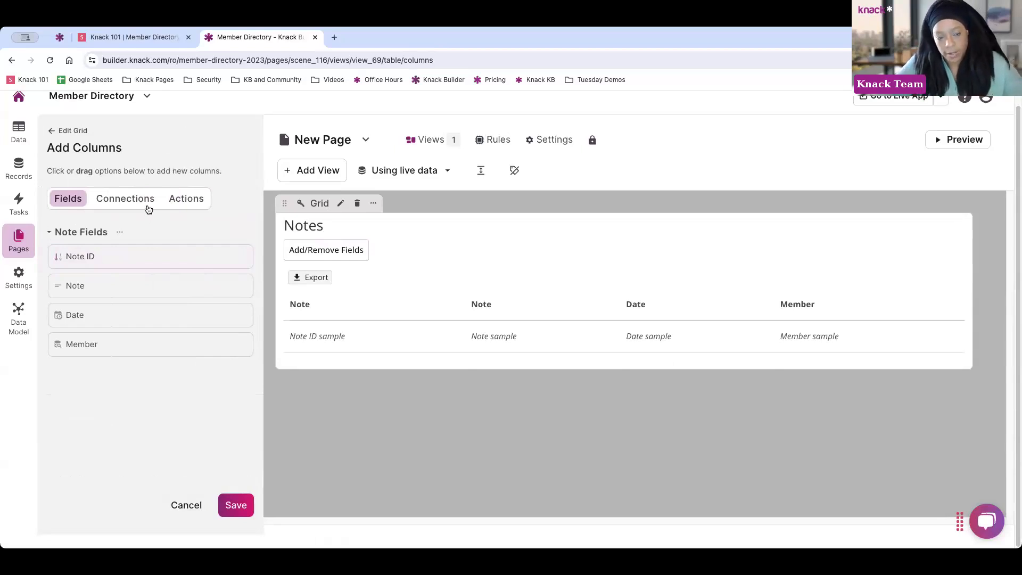
click(147, 205)
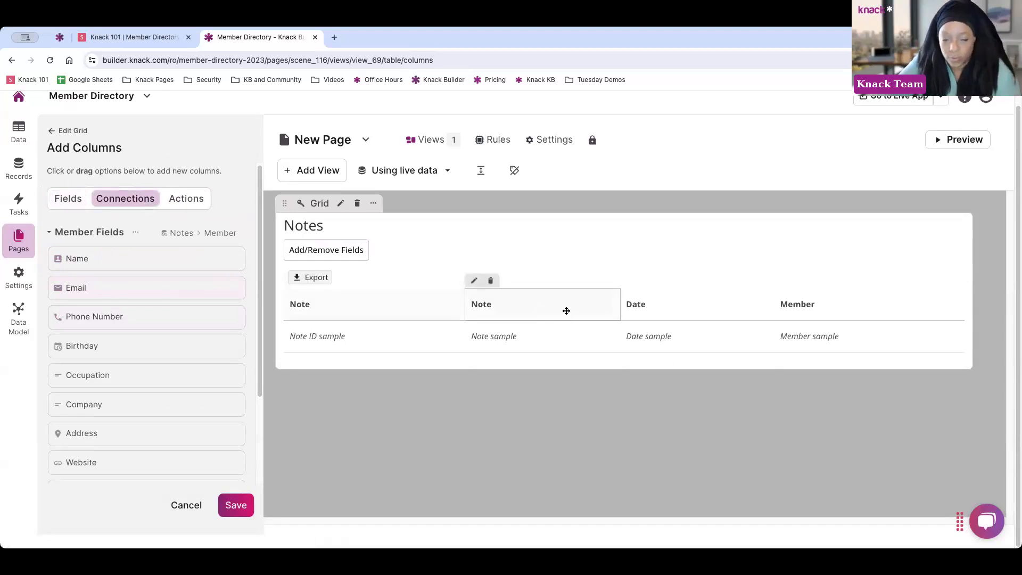
scroll(107, 339, down, 2)
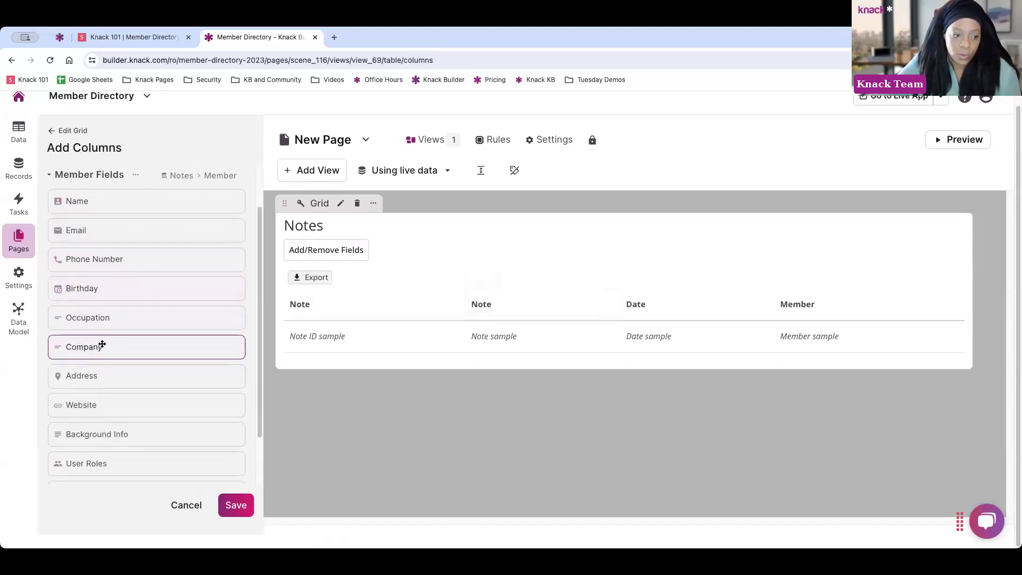
scroll(93, 348, down, 2)
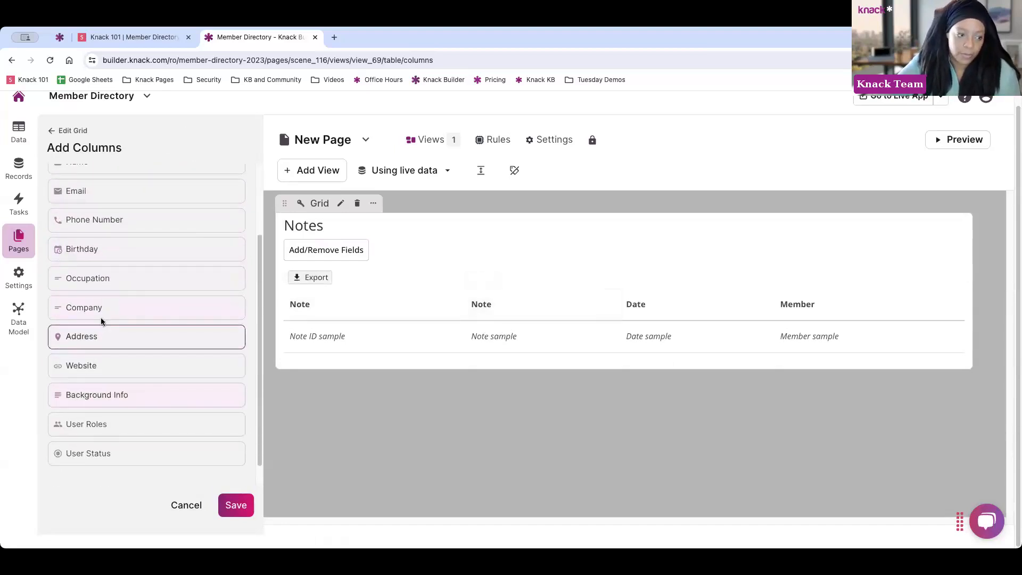
click(102, 220)
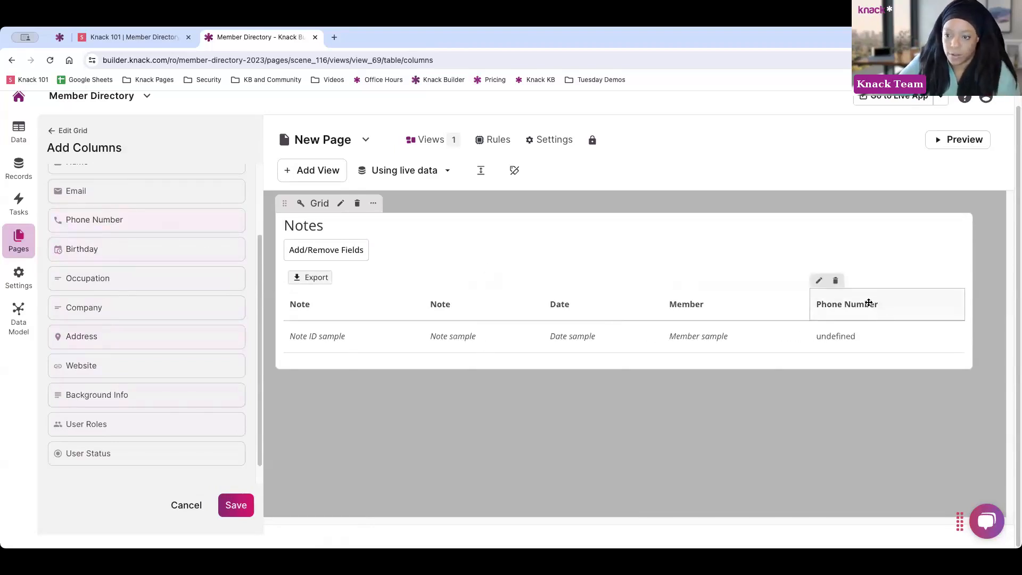
drag(830, 304, 434, 306)
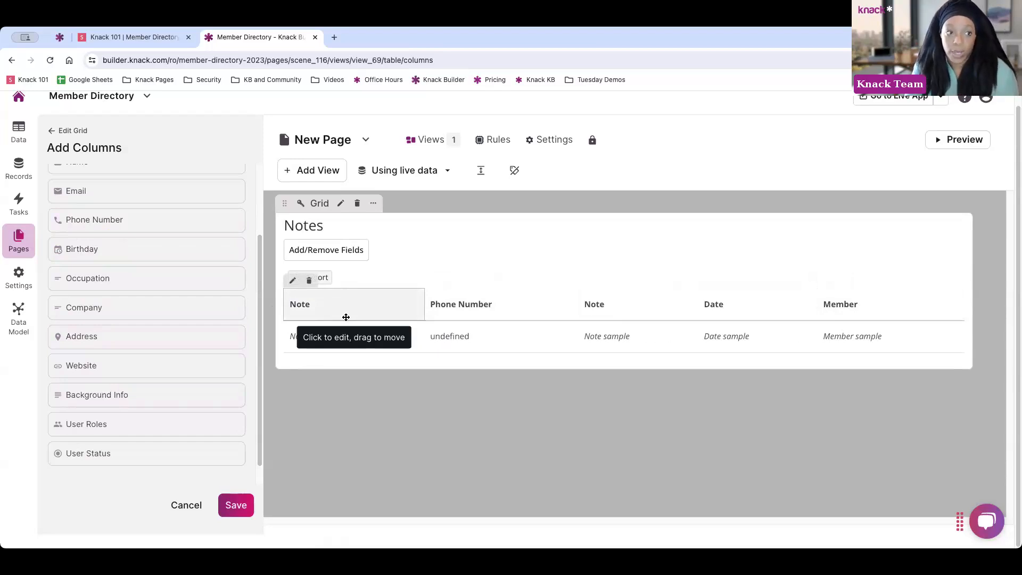
scroll(158, 283, up, 3)
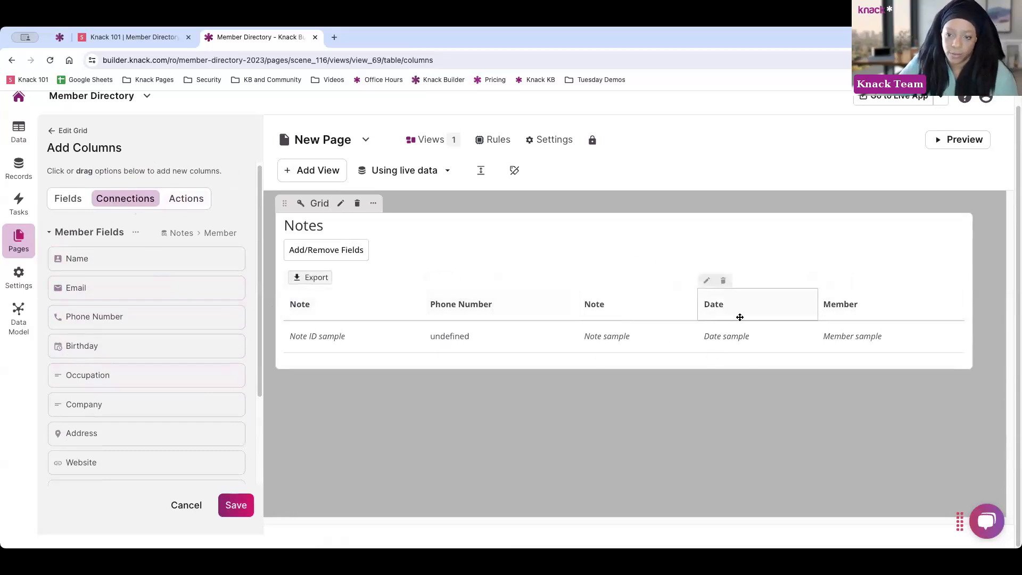
click(194, 206)
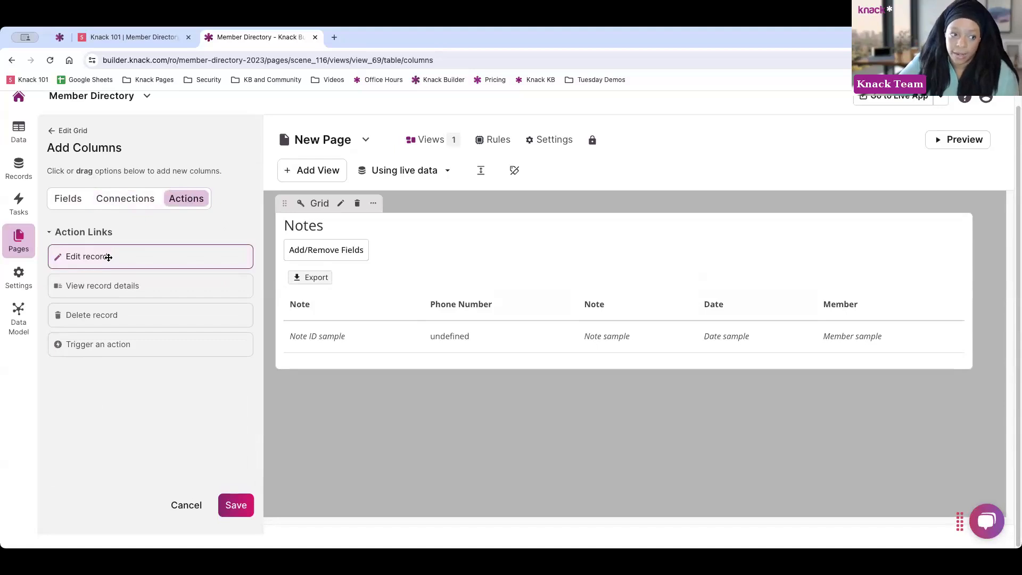
Add edit, delete and trigger-an-action link columns to the Notes grid
click(81, 258)
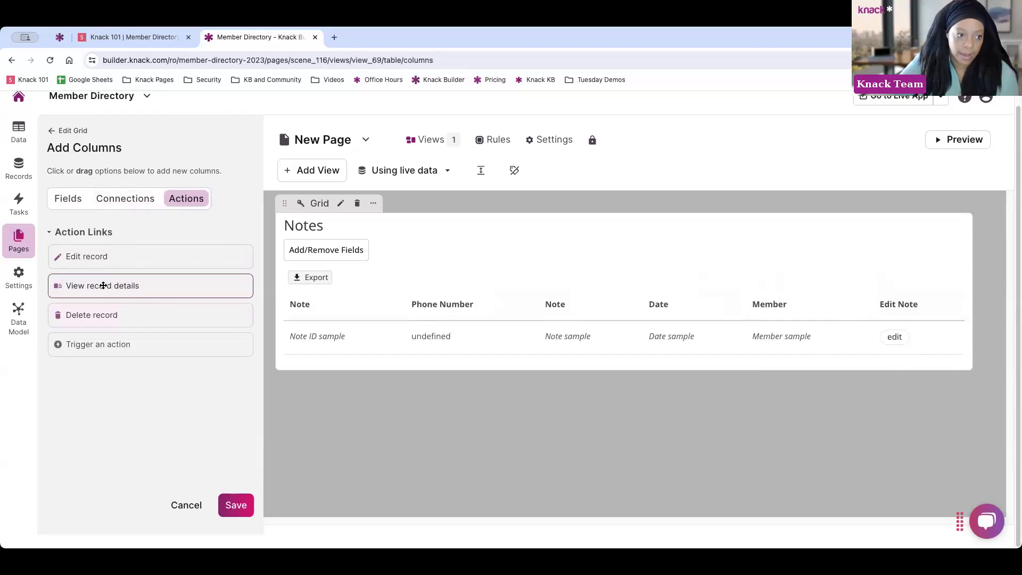
click(101, 315)
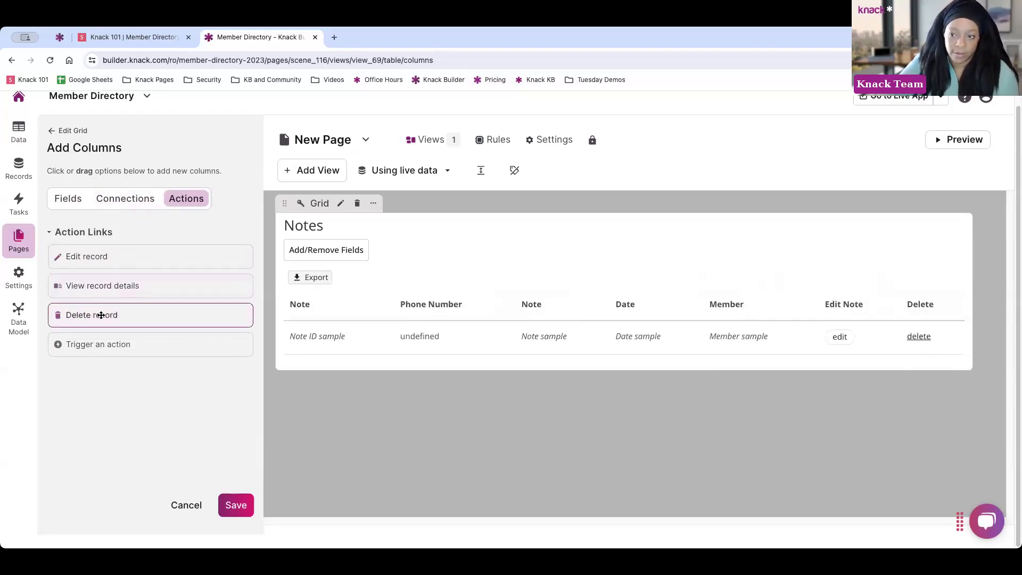
click(121, 347)
scroll(197, 272, down, 3)
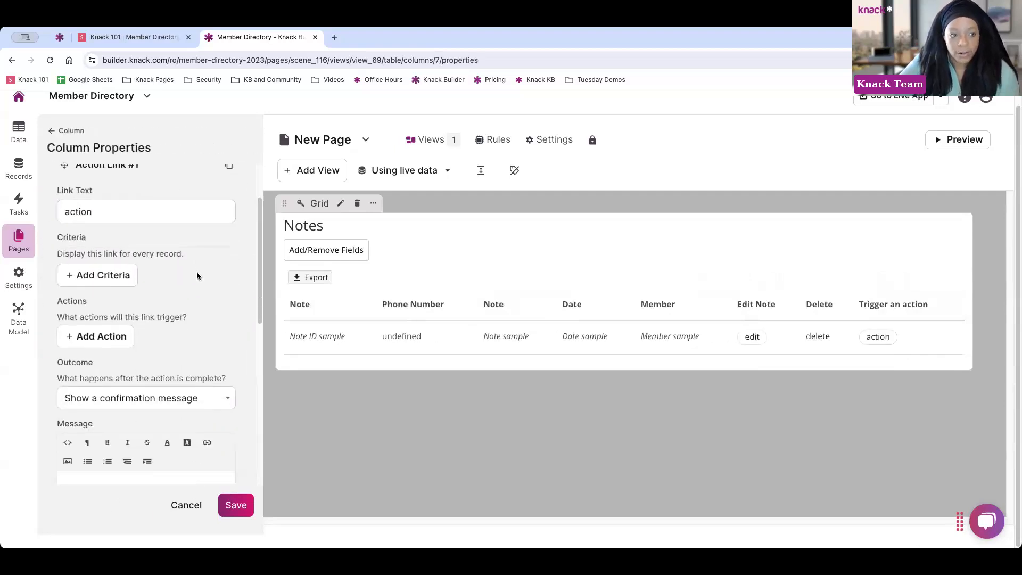
scroll(191, 319, down, 2)
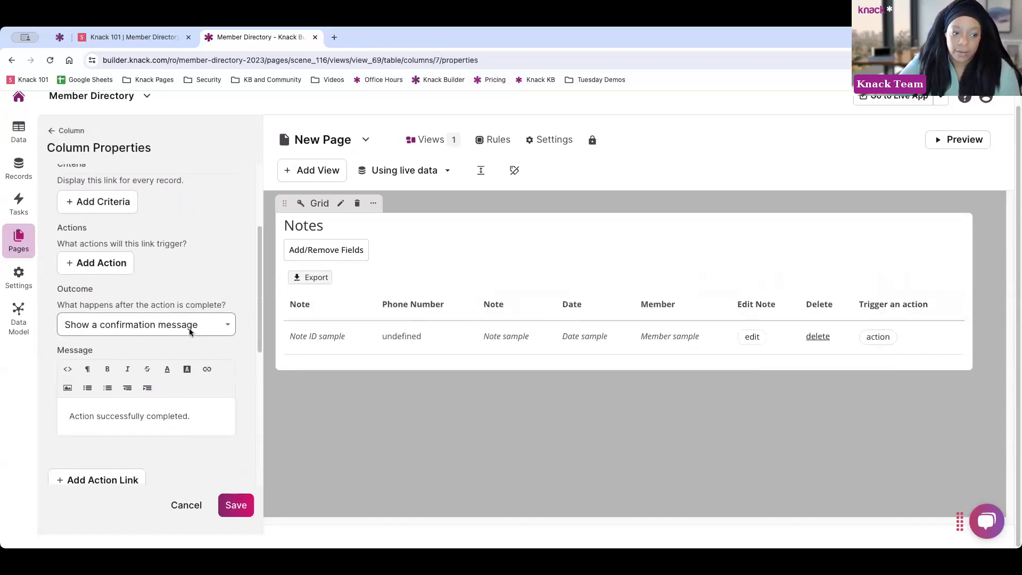
Add and remove an update-this-record action, then leave the column without saving
click(101, 263)
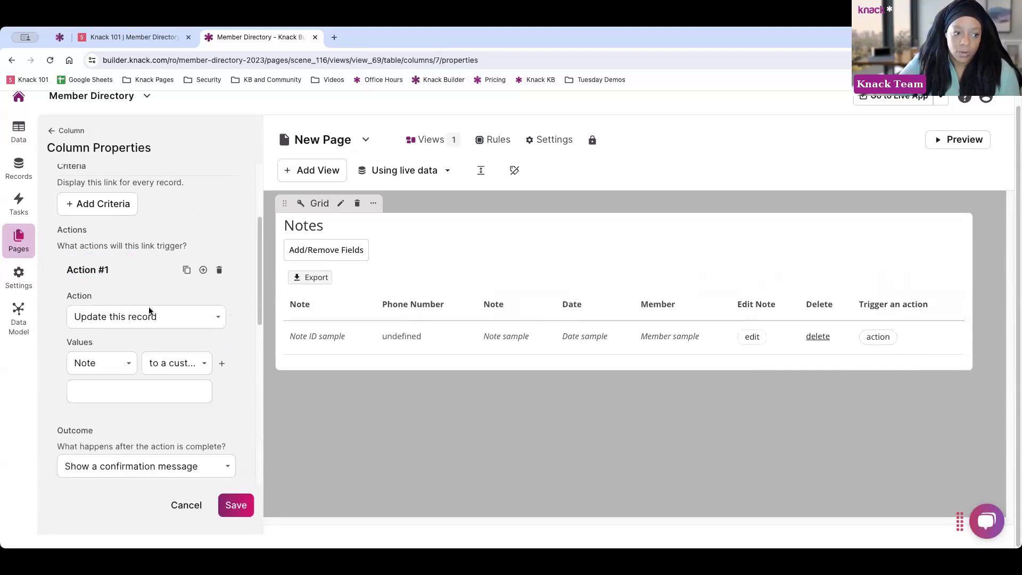
click(150, 317)
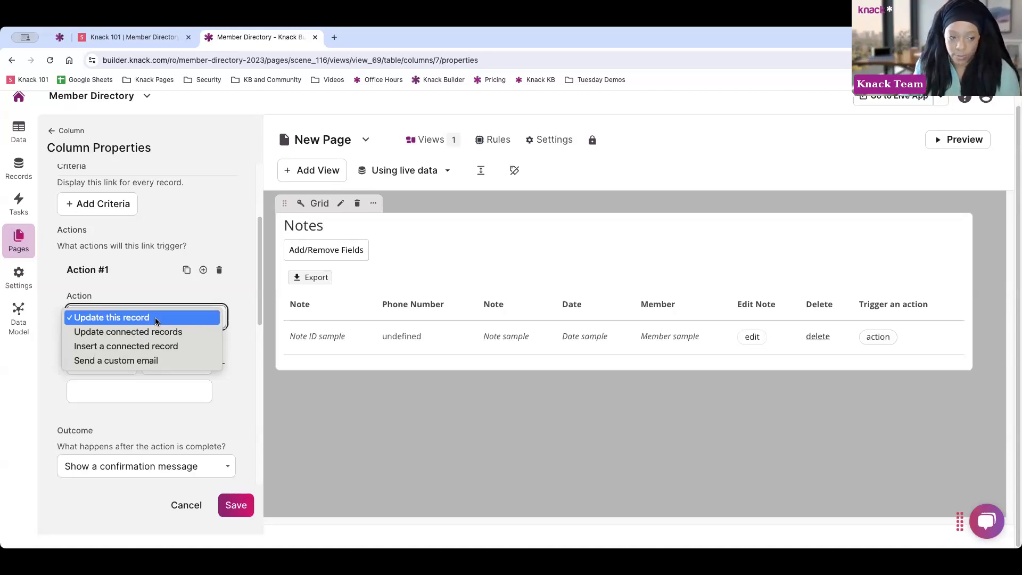
click(156, 318)
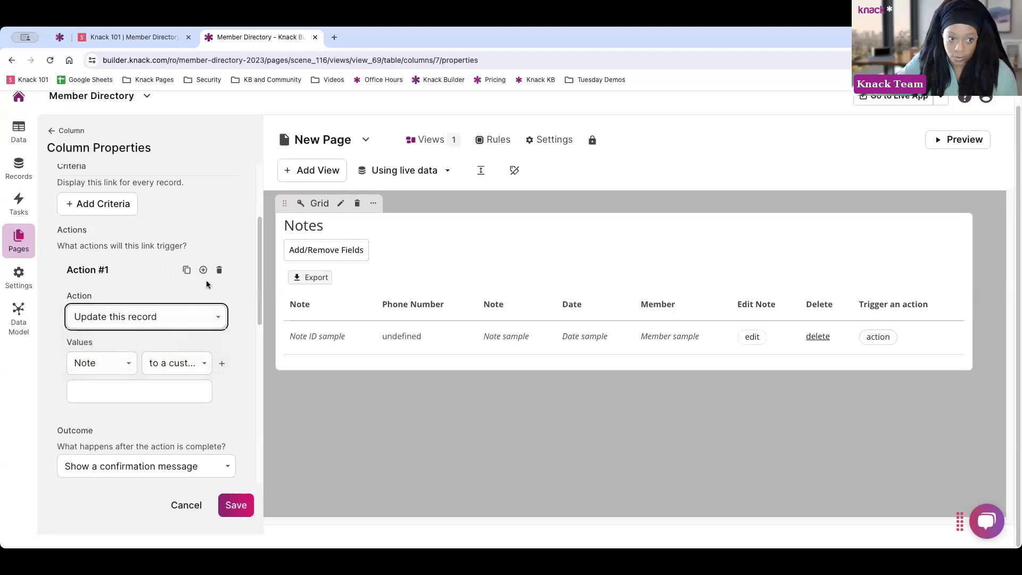
click(219, 270)
scroll(208, 270, up, 4)
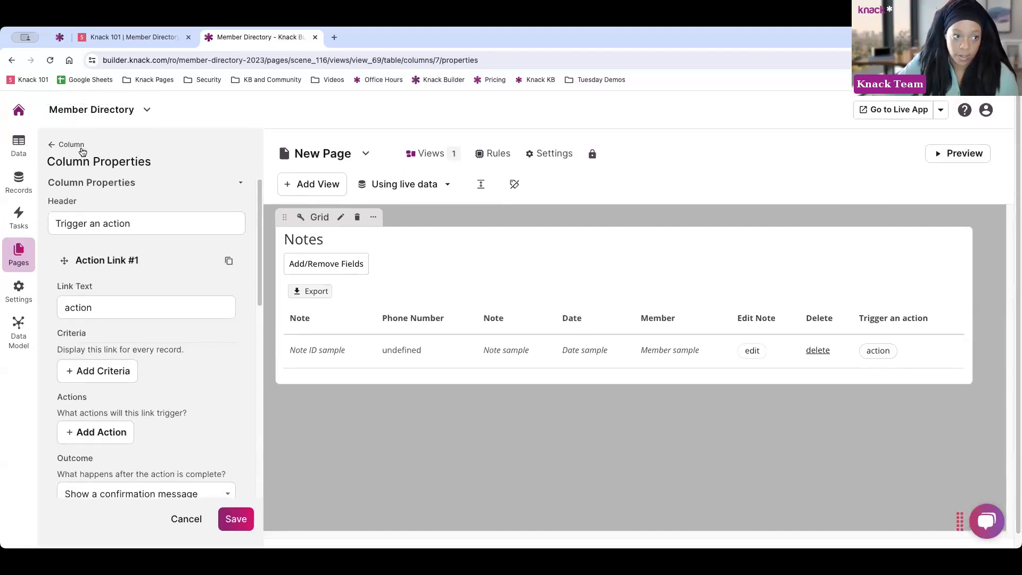
click(181, 526)
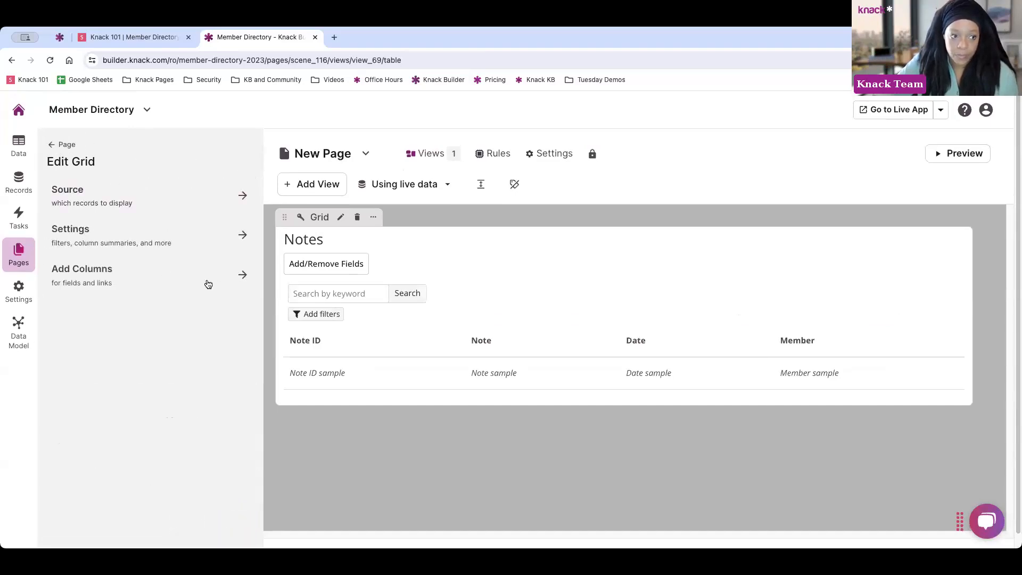
Open the live app in a new tab, view its Members and Notes pages, then return to the builder
click(52, 146)
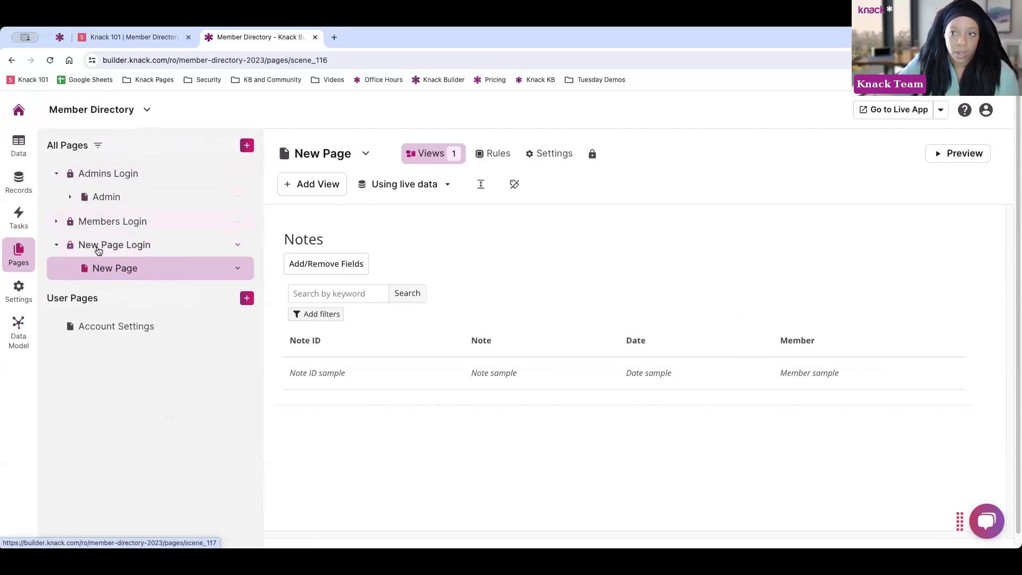
click(885, 114)
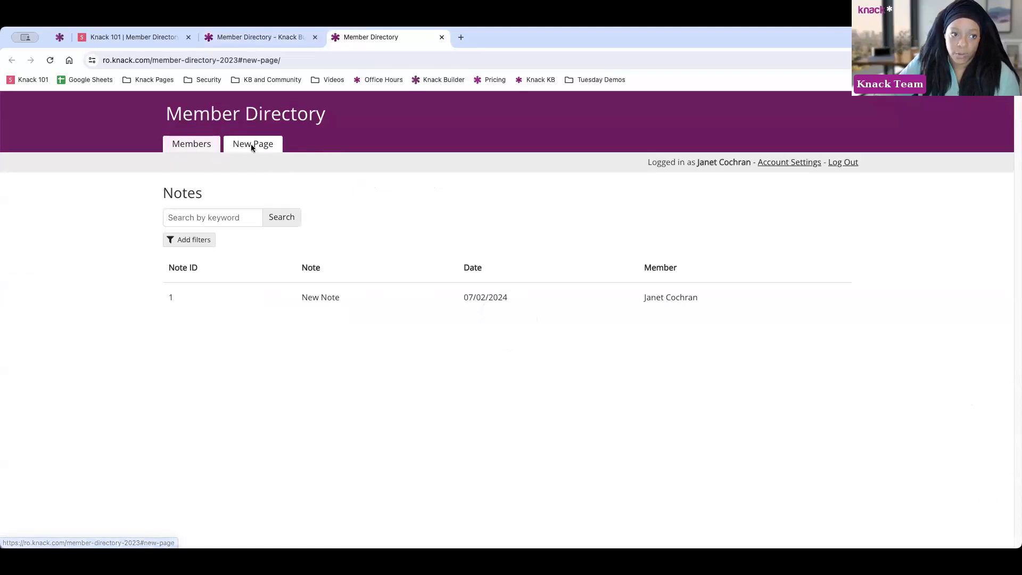
click(192, 144)
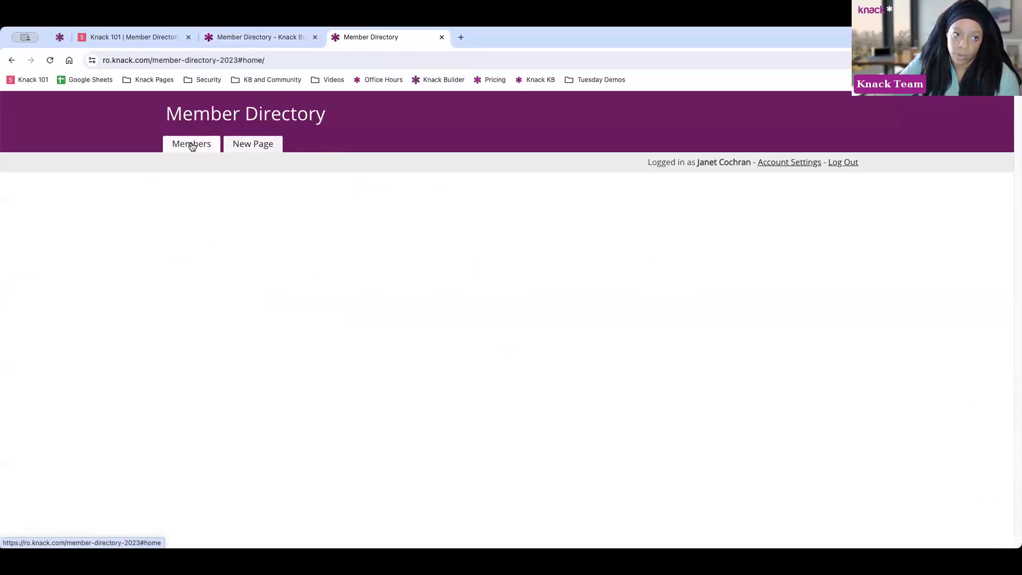
click(267, 144)
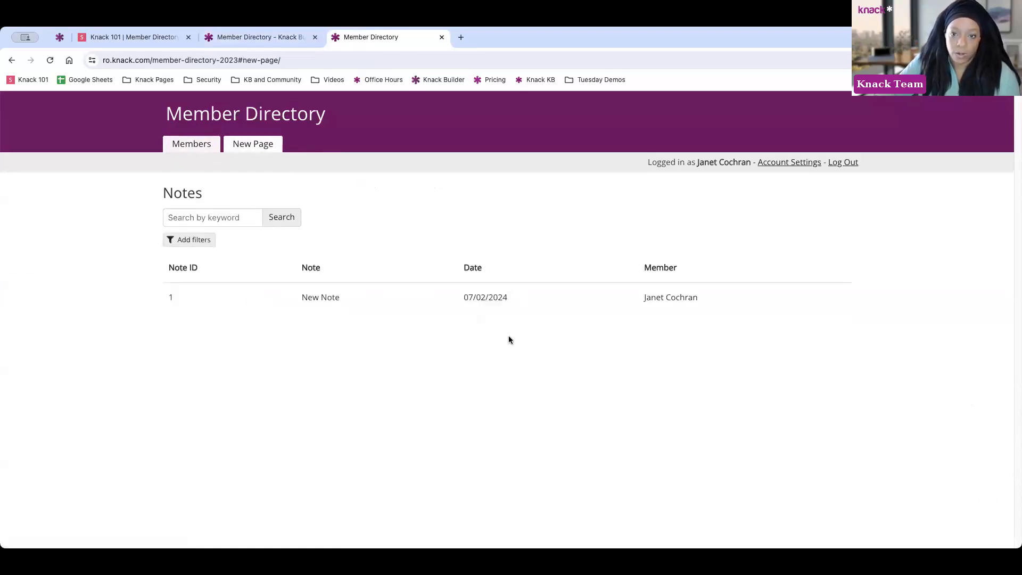
click(292, 41)
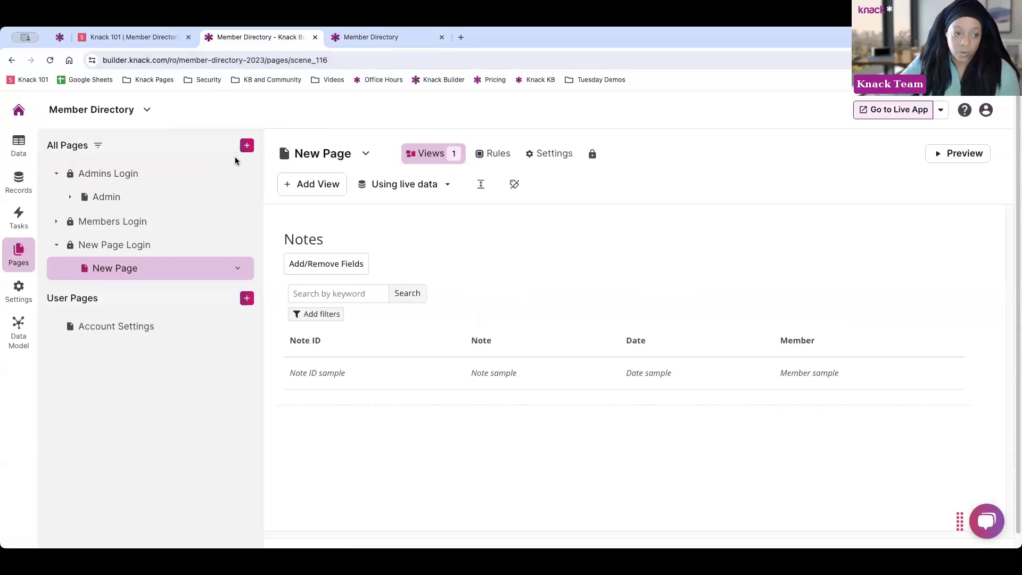
click(392, 37)
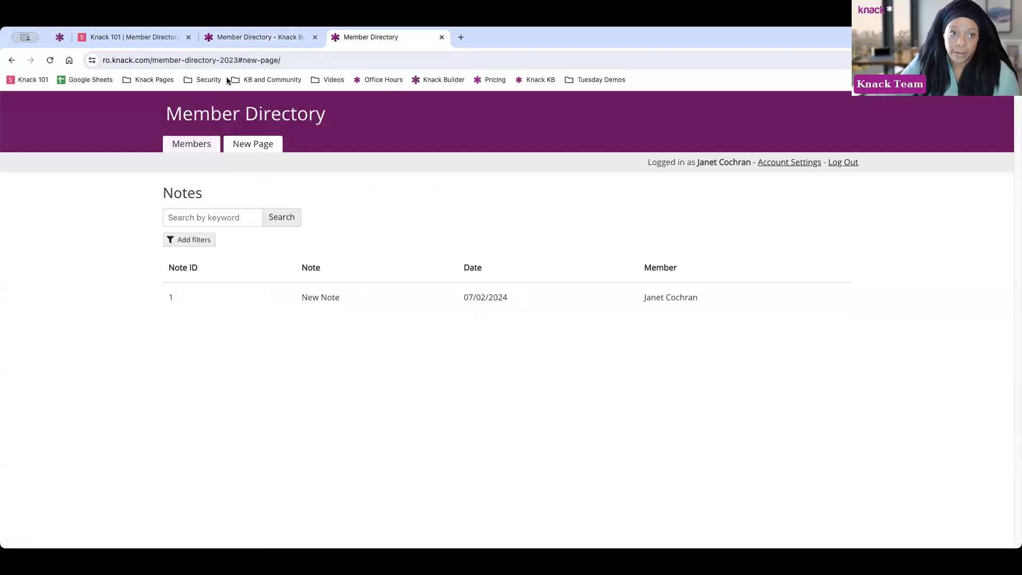
click(270, 43)
Expand Members Login, open Members, and briefly start adding a view to the login page
click(57, 222)
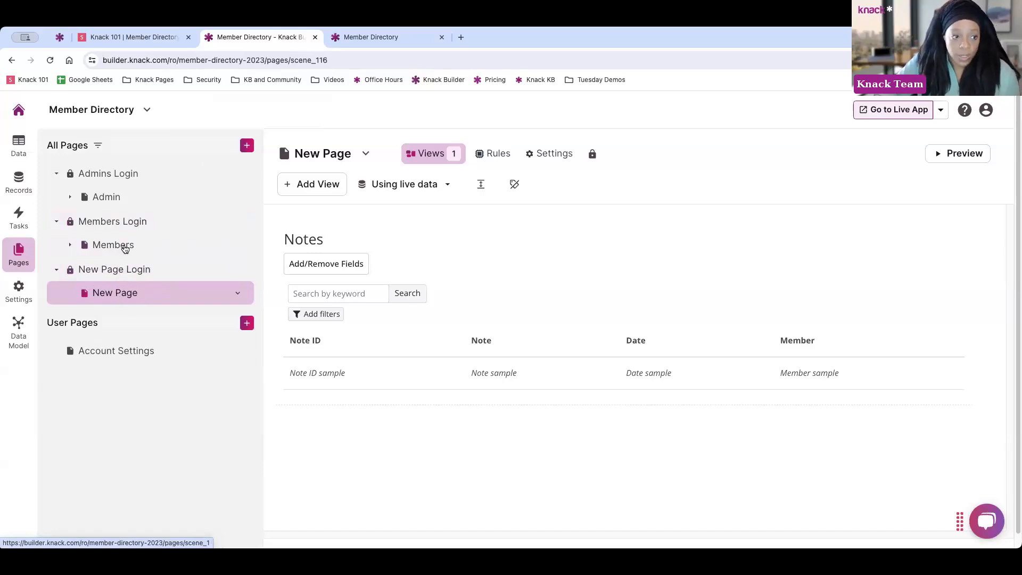
click(125, 246)
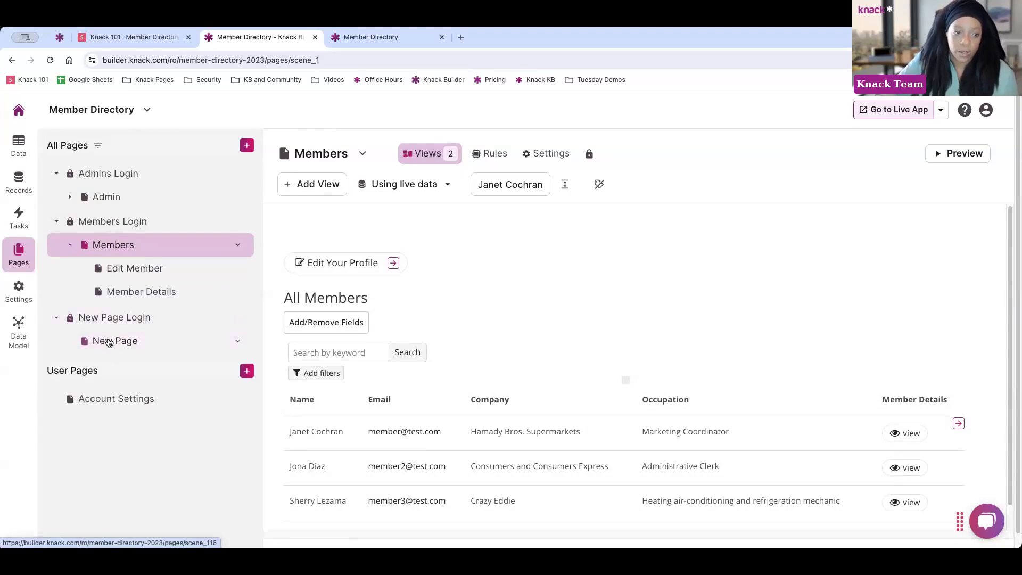
click(113, 227)
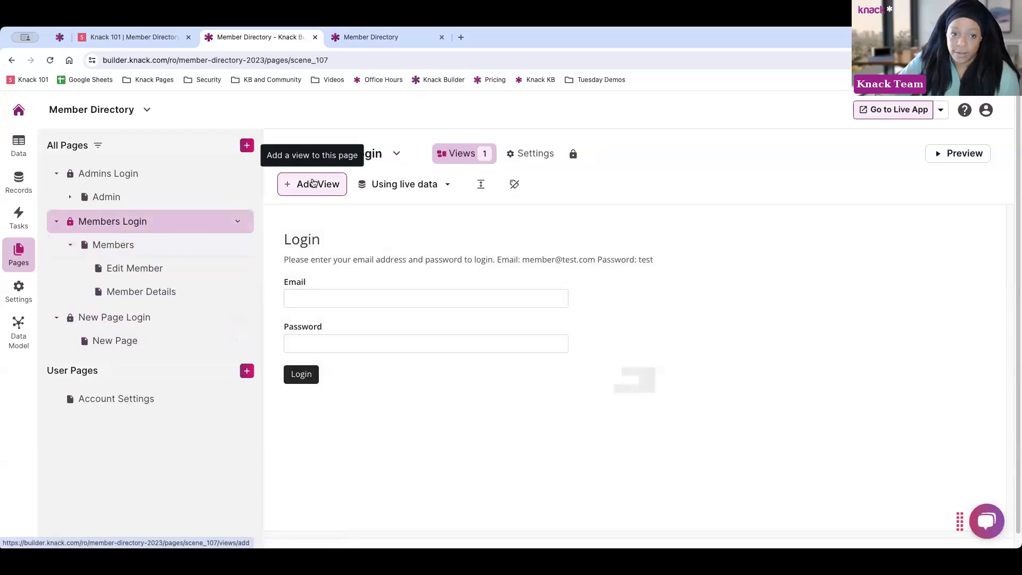
click(313, 183)
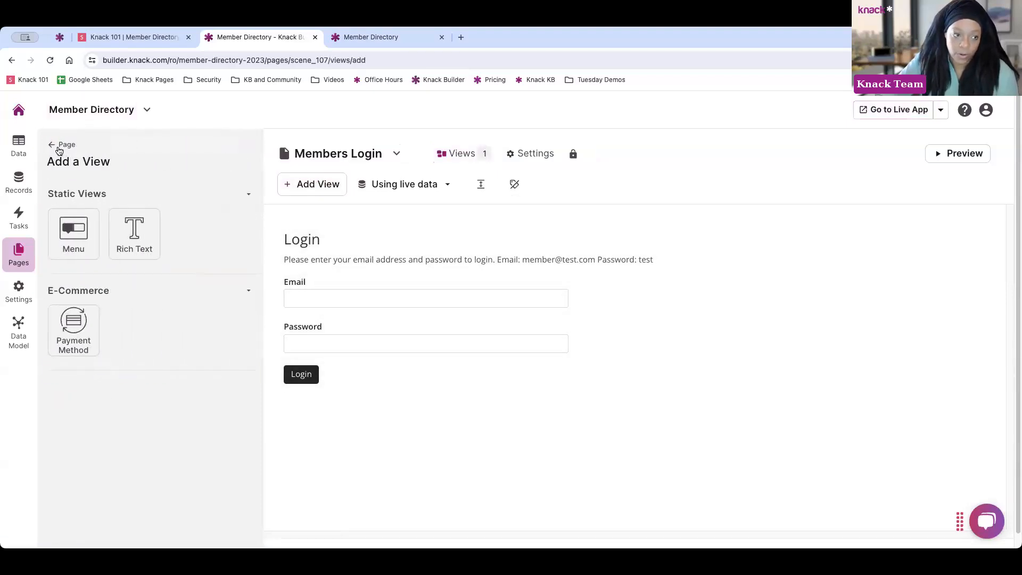
click(62, 145)
Reopen the Members page and expand Admin to show its child pages
click(106, 245)
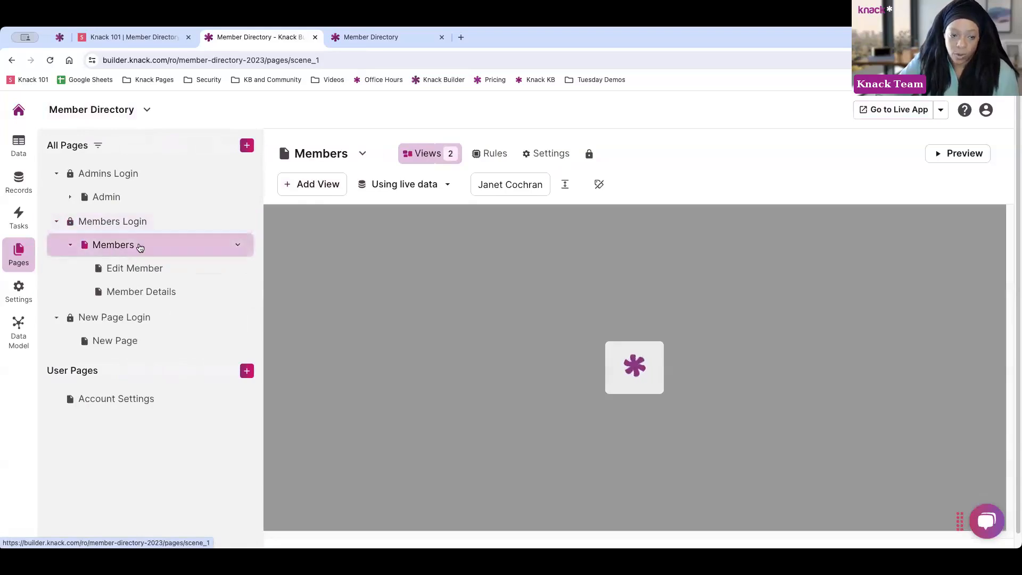
scroll(404, 257, down, 1)
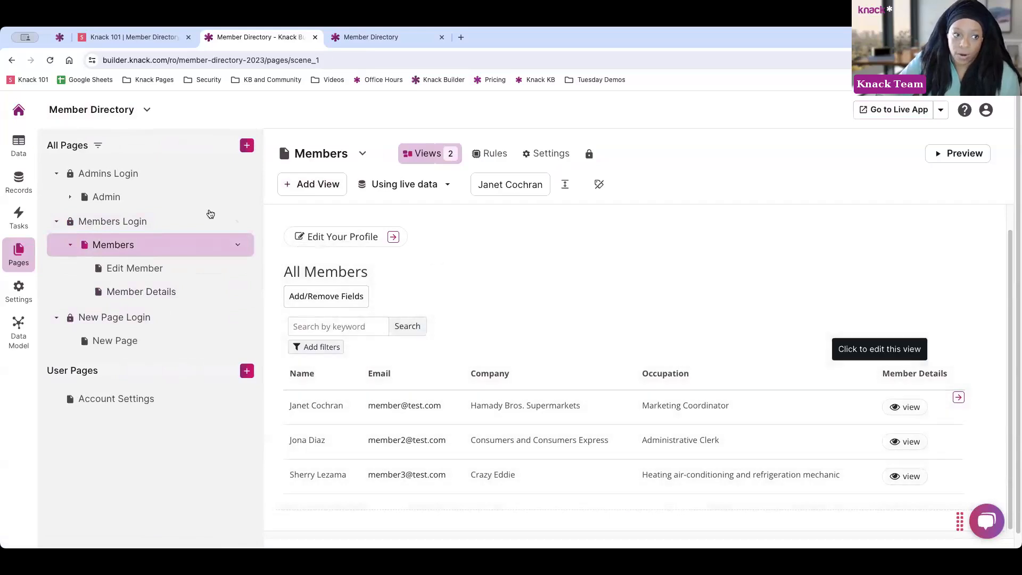
click(73, 198)
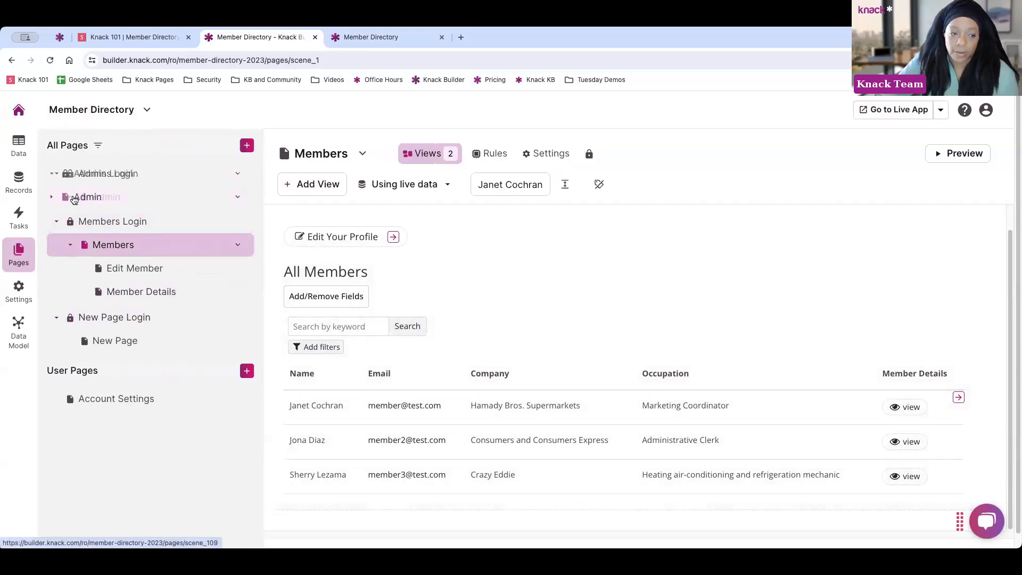
click(71, 197)
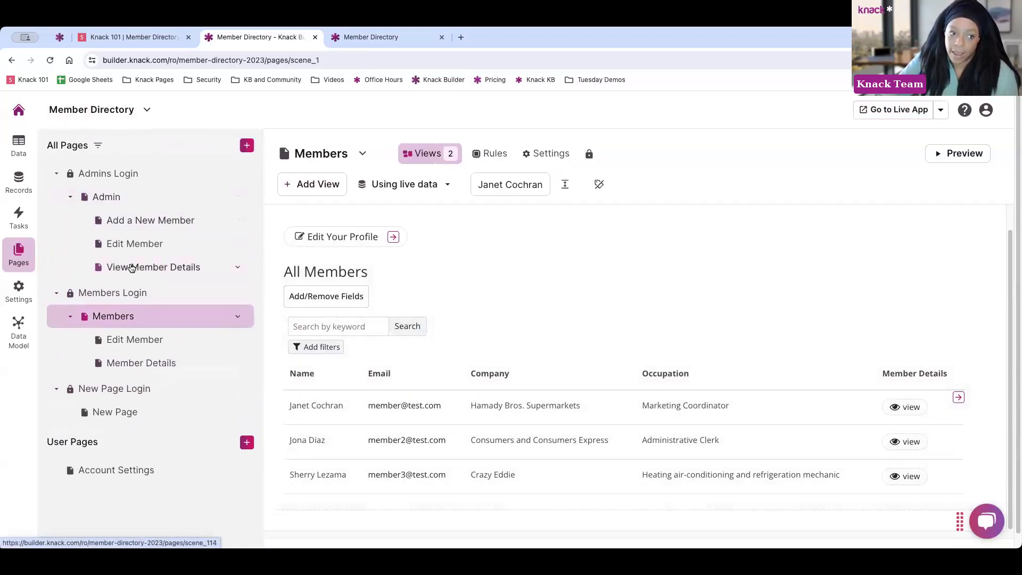
Go to the View Member Details page under the Admin page
click(130, 197)
click(148, 268)
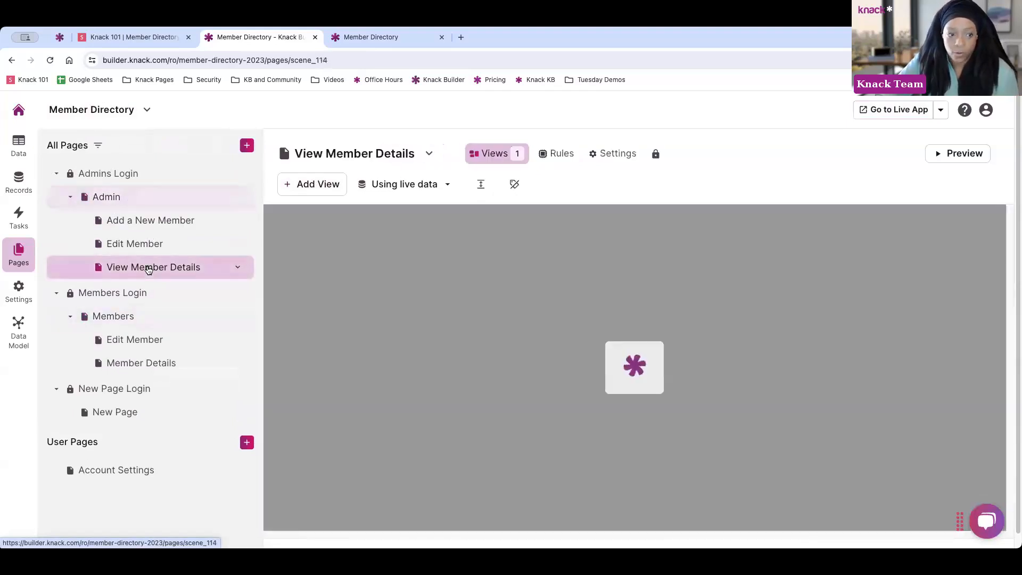
scroll(615, 300, down, 2)
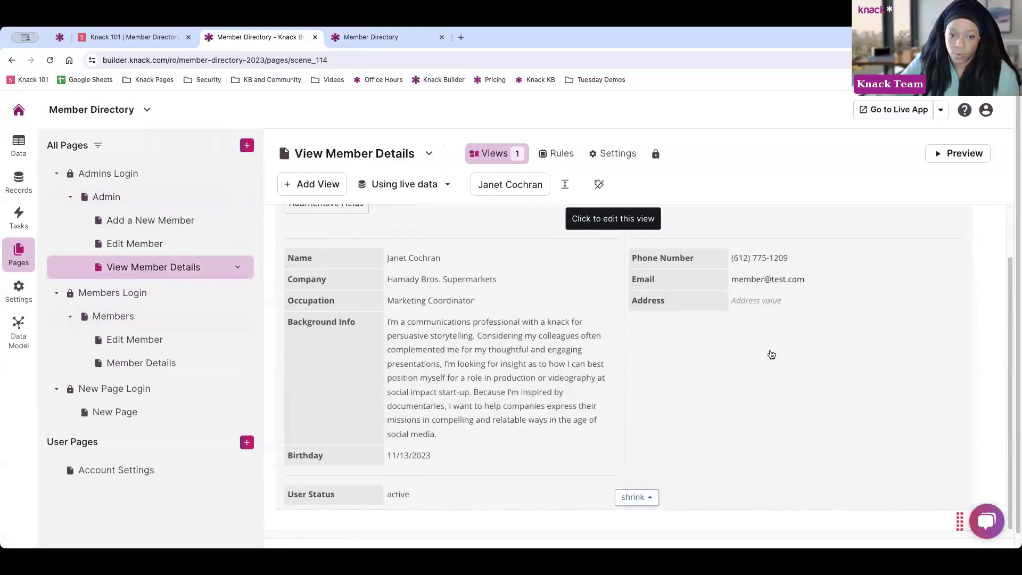
scroll(771, 355, down, 1)
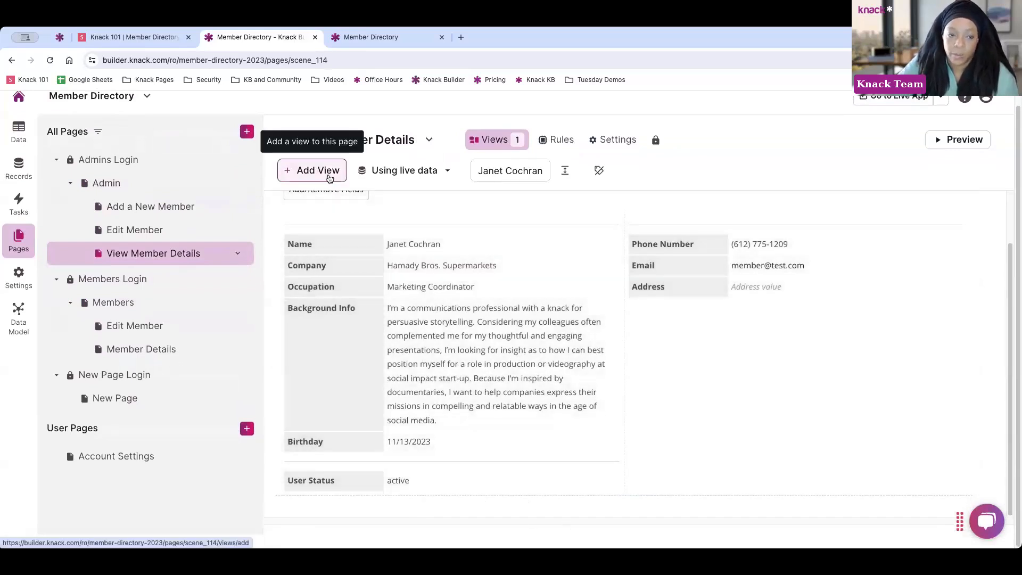
Add a grid of the member's connected Notes with edit and details link columns
click(327, 172)
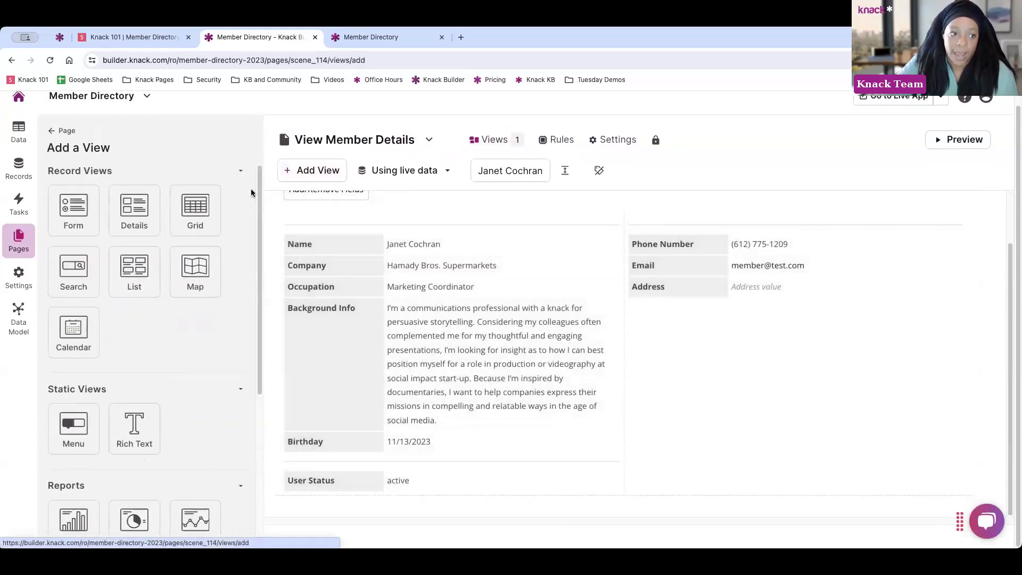
click(194, 214)
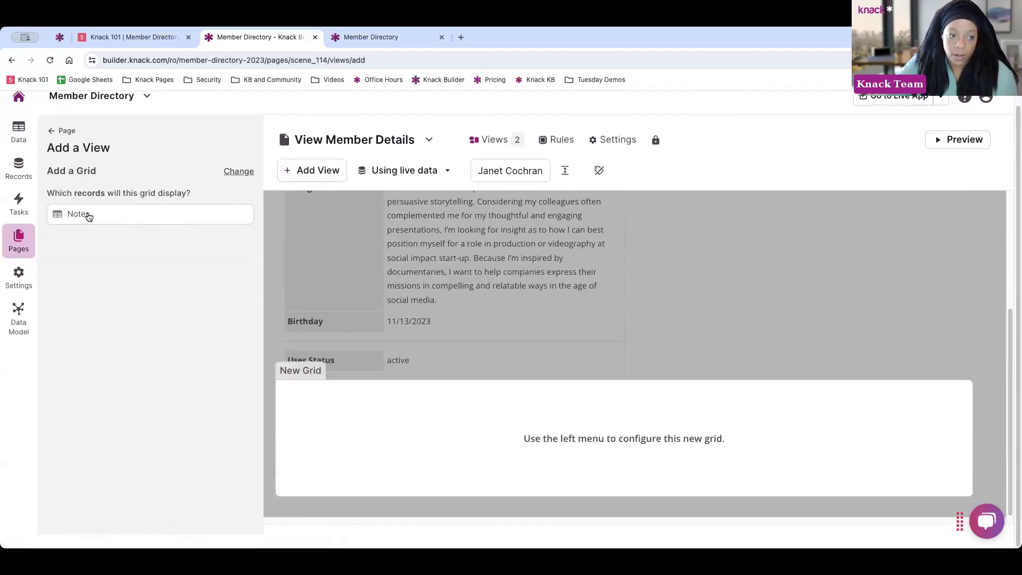
click(104, 214)
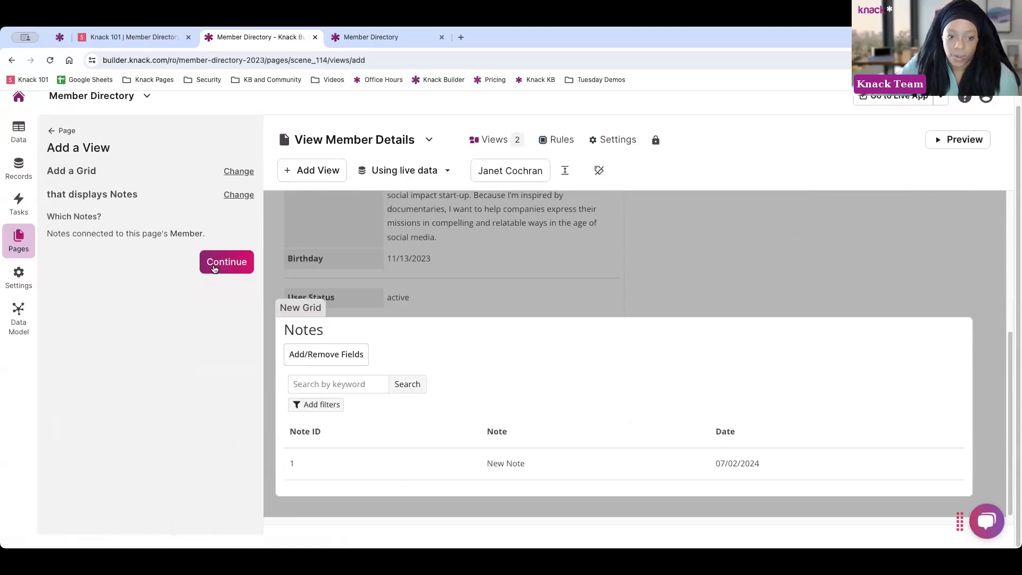
click(215, 269)
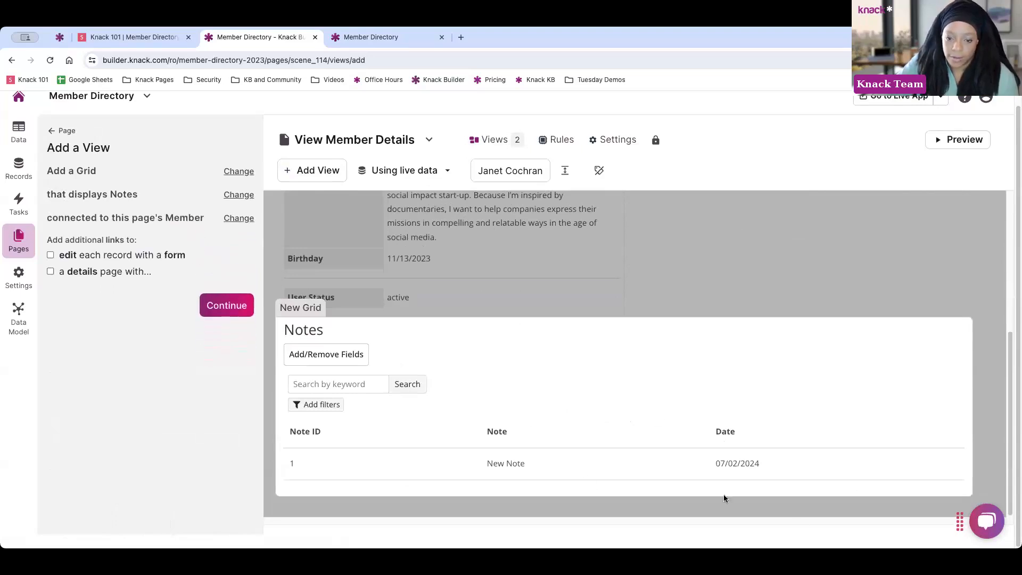
click(51, 257)
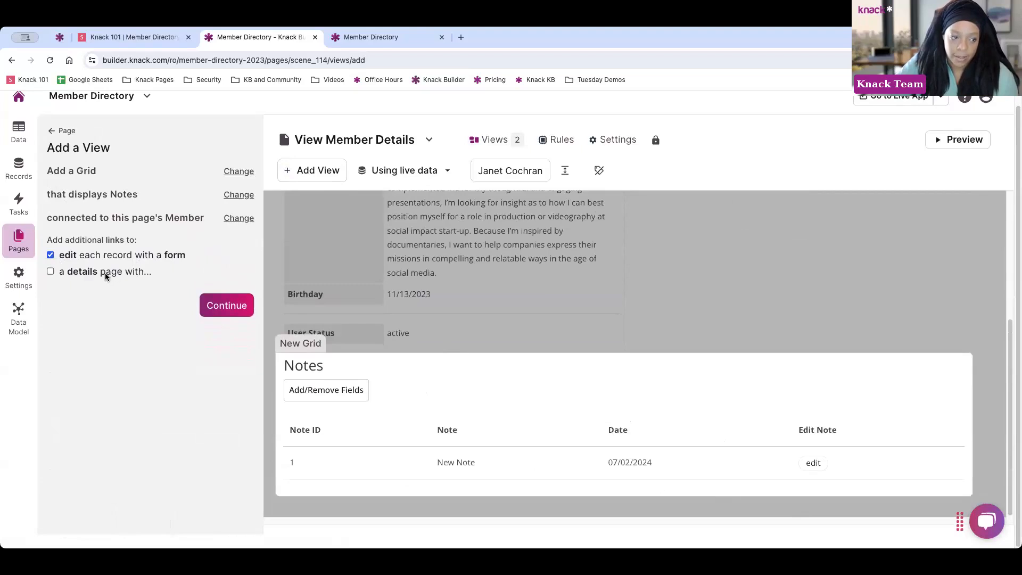
click(75, 274)
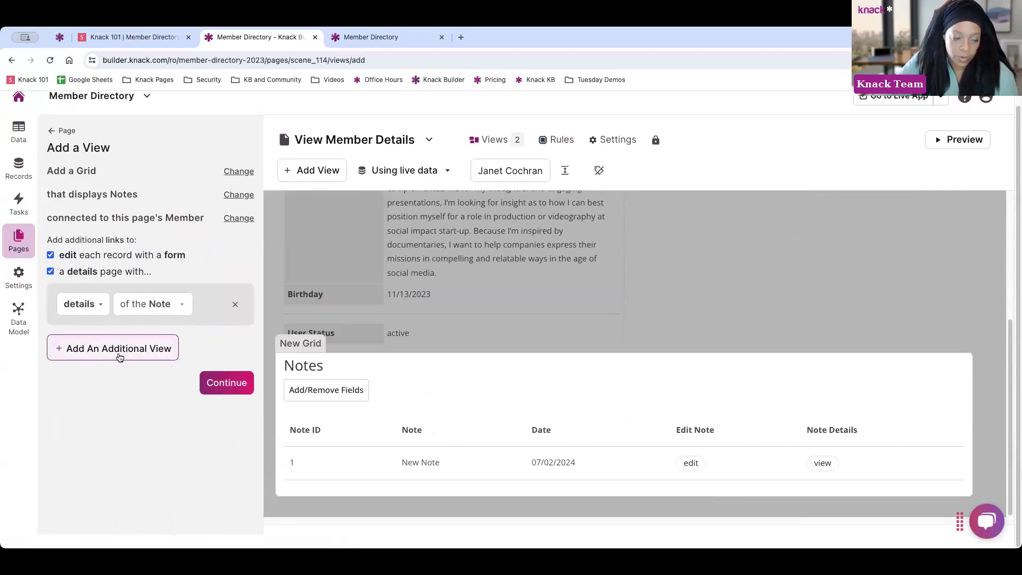
click(222, 384)
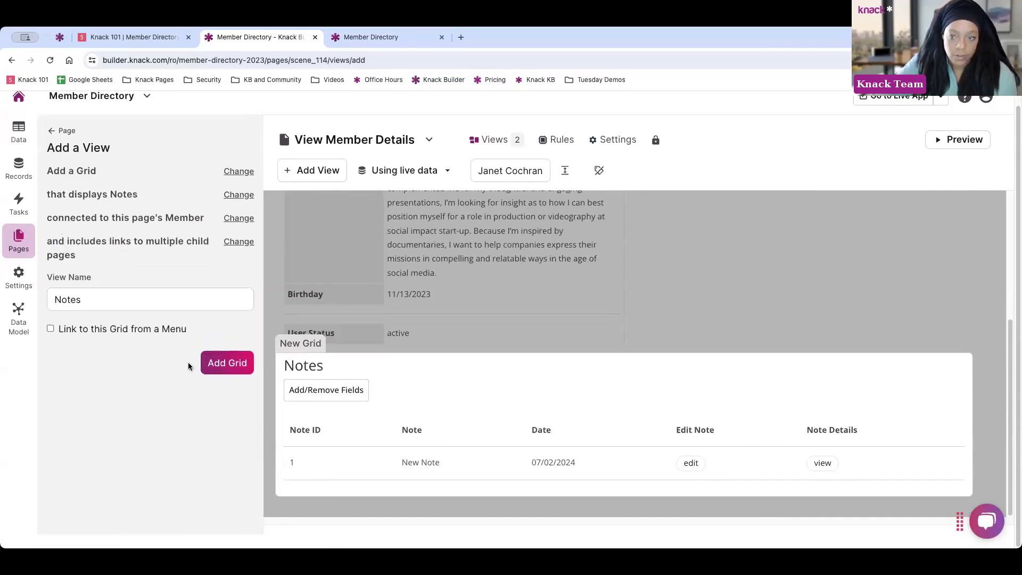
click(223, 364)
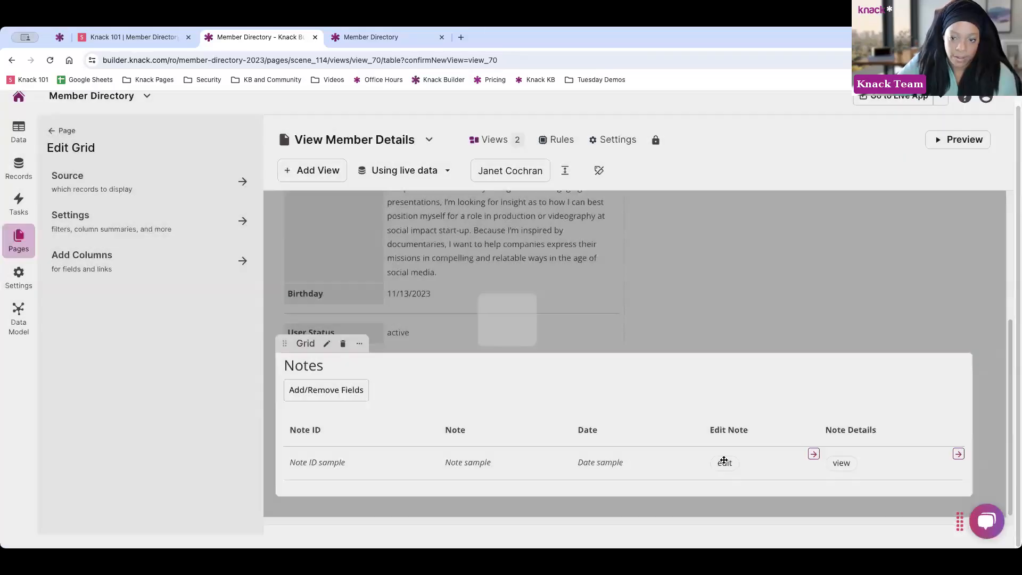
scroll(481, 355, up, 2)
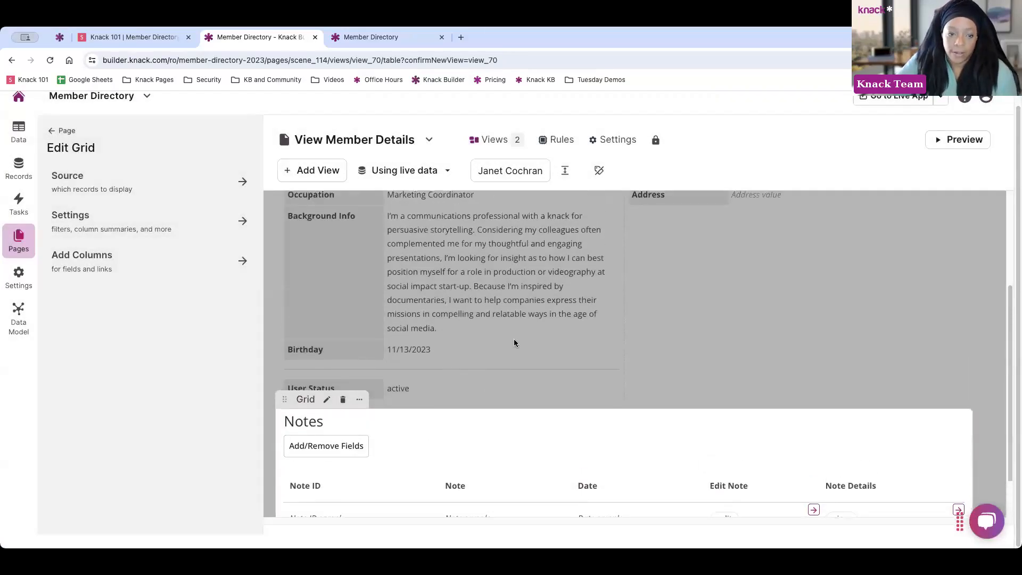
Rename the Background Info field label to Info and place it above its value
click(512, 341)
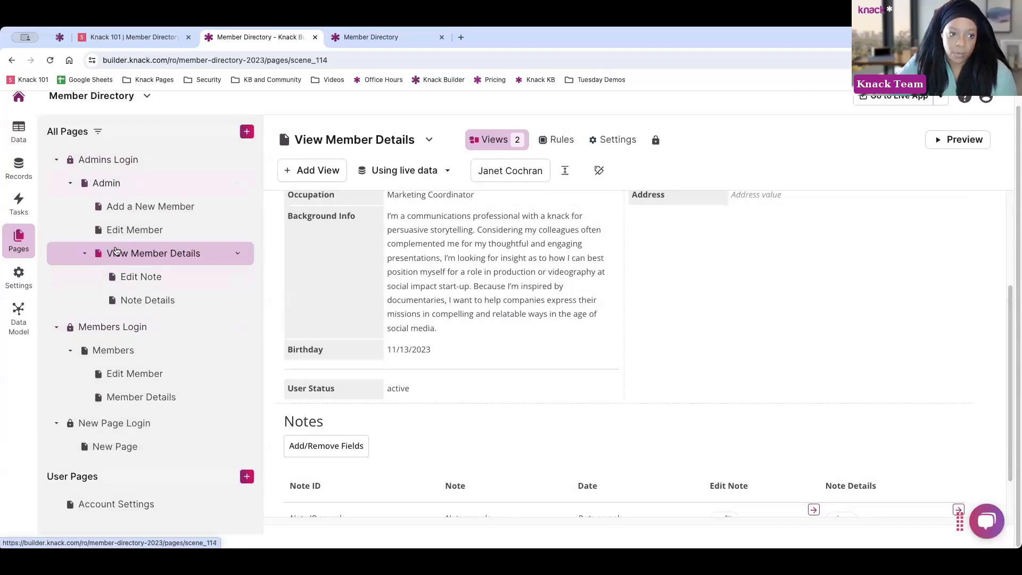
click(514, 275)
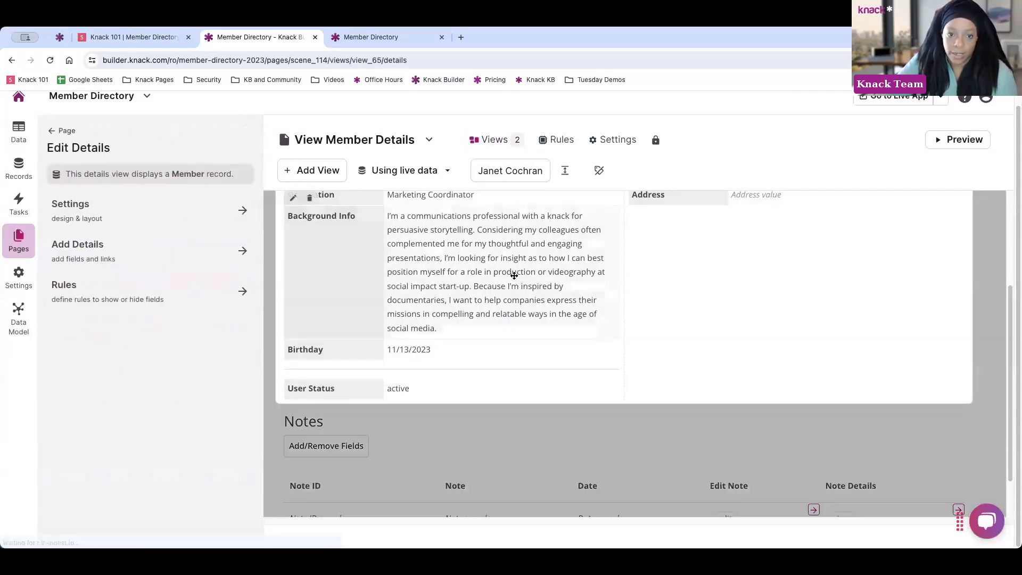
click(372, 255)
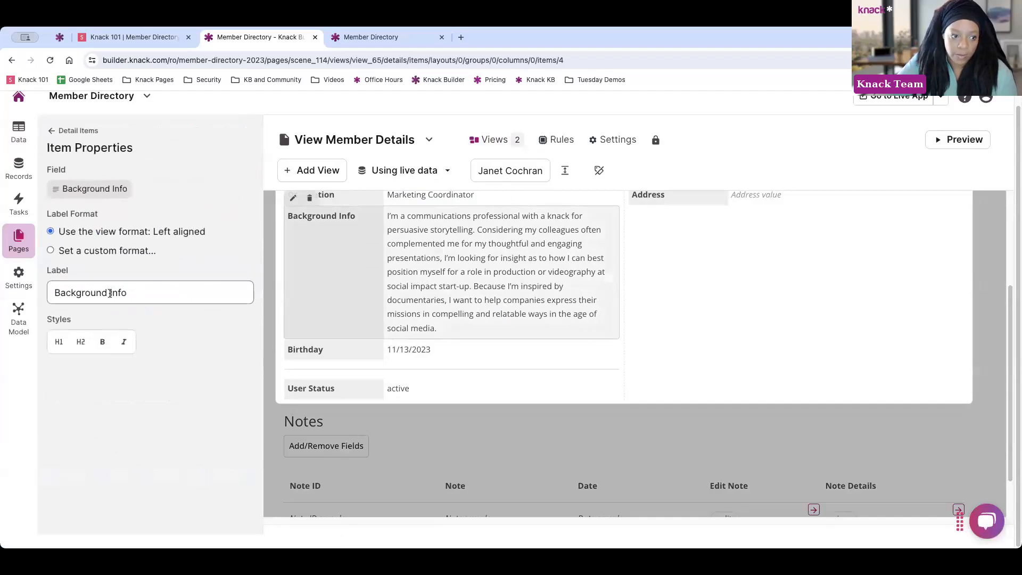
drag(110, 293, 36, 291)
key(BackSpace)
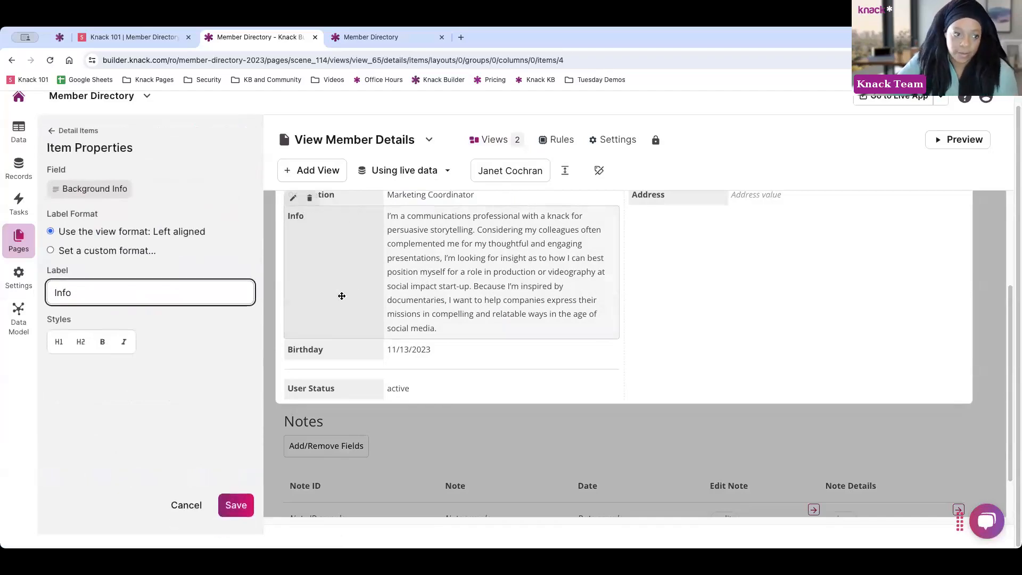
click(94, 250)
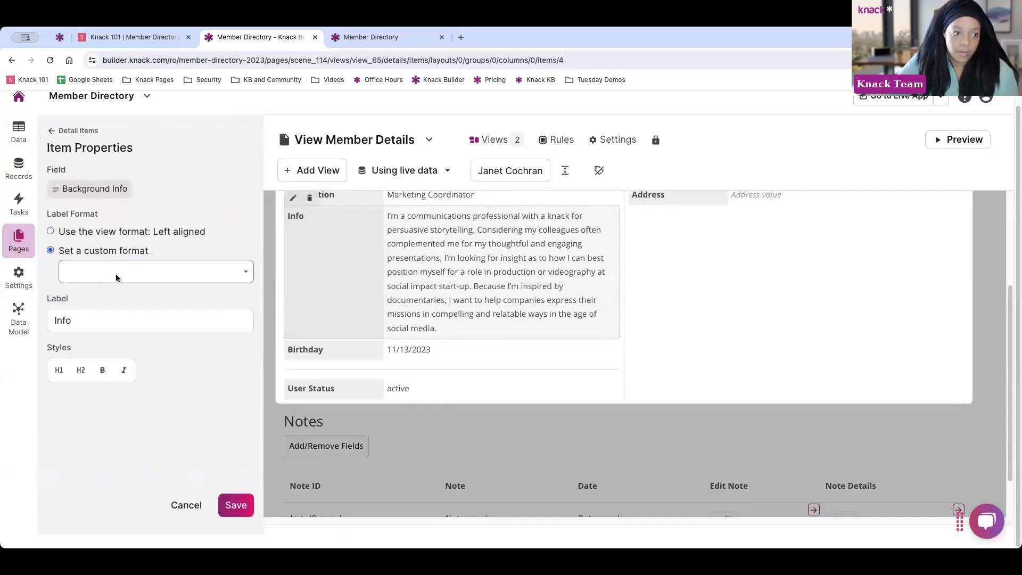
click(116, 277)
click(116, 285)
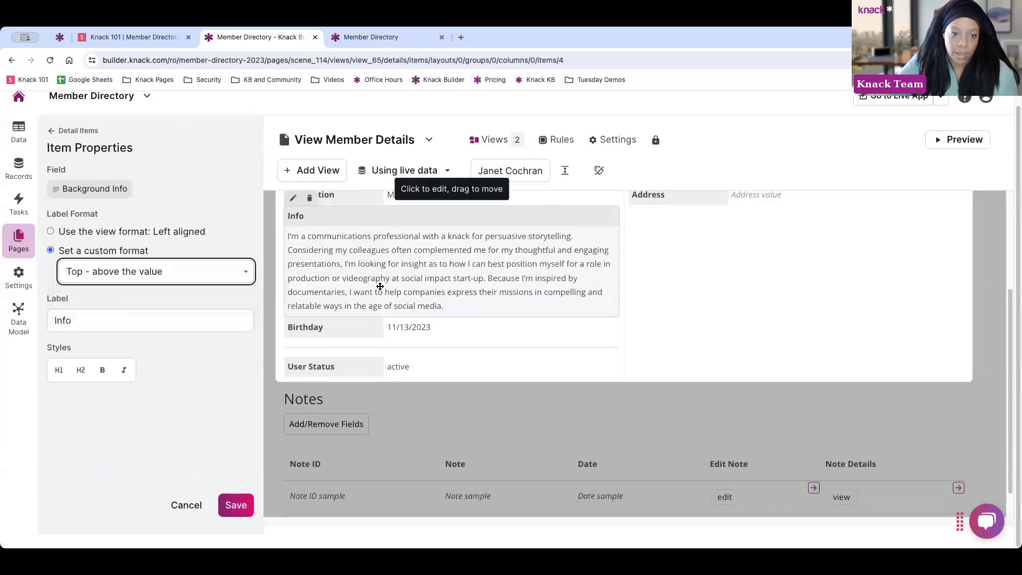
Insert a static divider above the Info section of the member details view
click(54, 134)
click(232, 214)
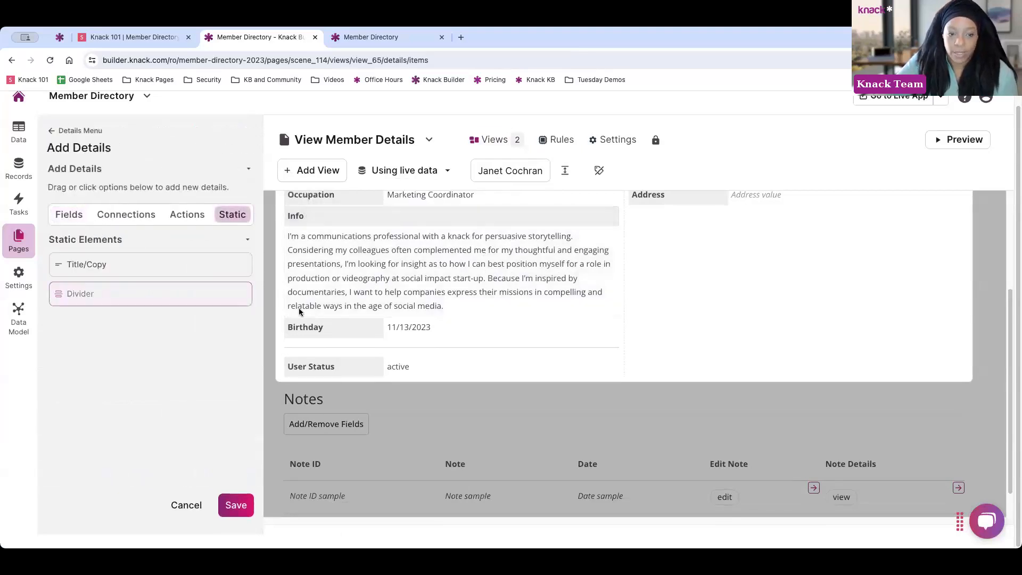
drag(300, 311, 486, 321)
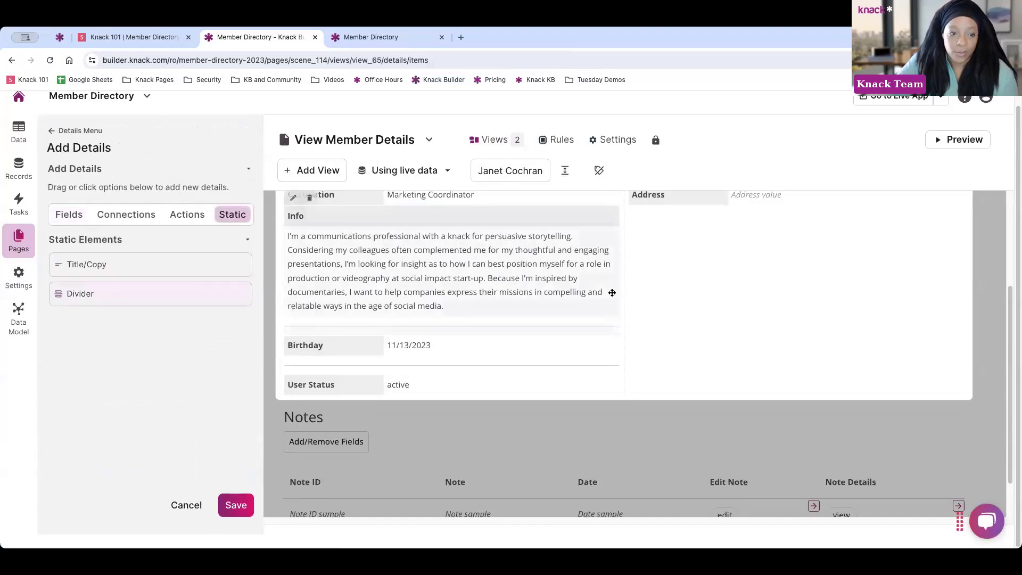
drag(162, 289, 542, 274)
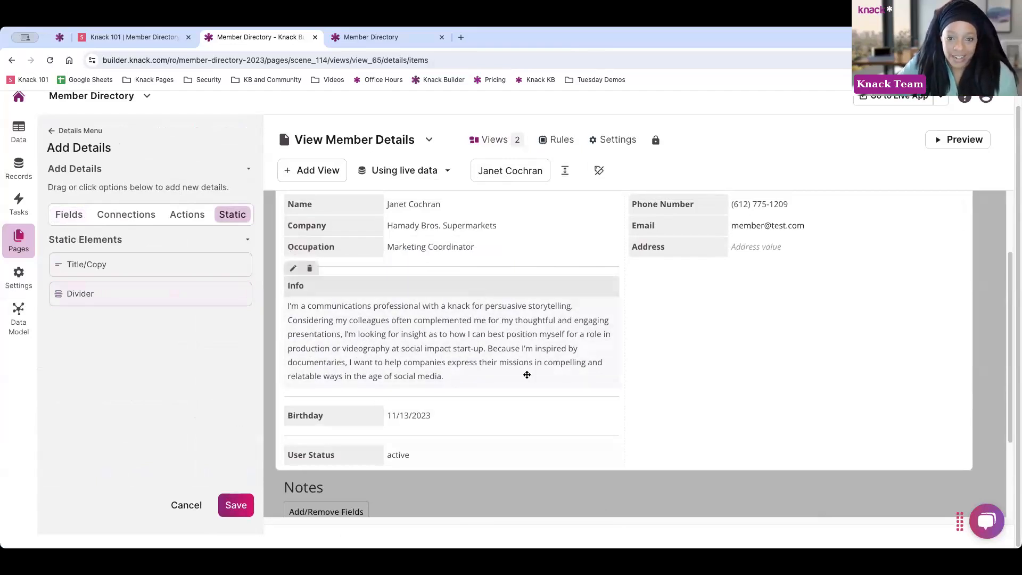
scroll(493, 292, up, 3)
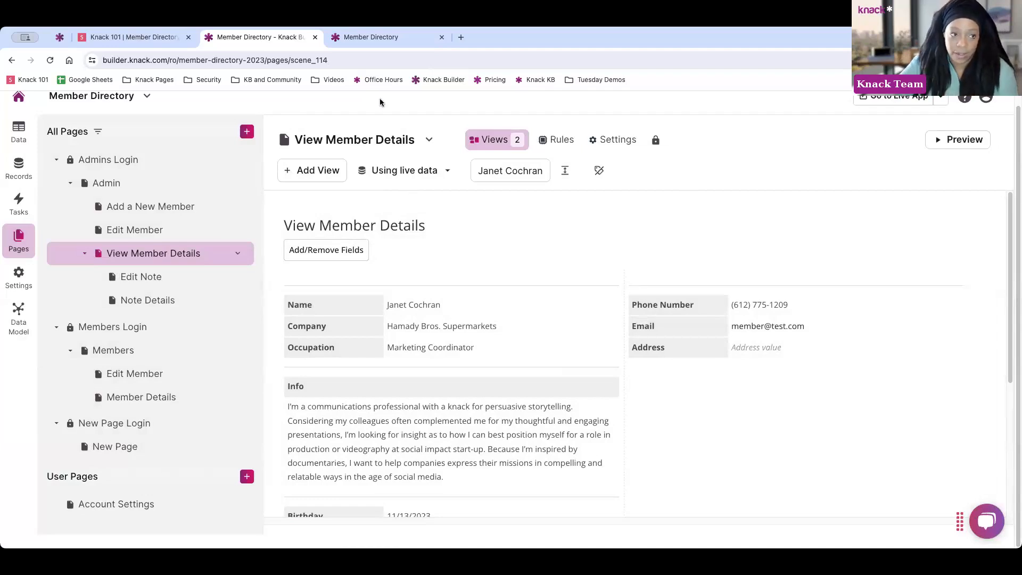
Show the Learn & Build help panel listing Get Started, Demos, Knowledge Base and Support
scroll(748, 182, up, 1)
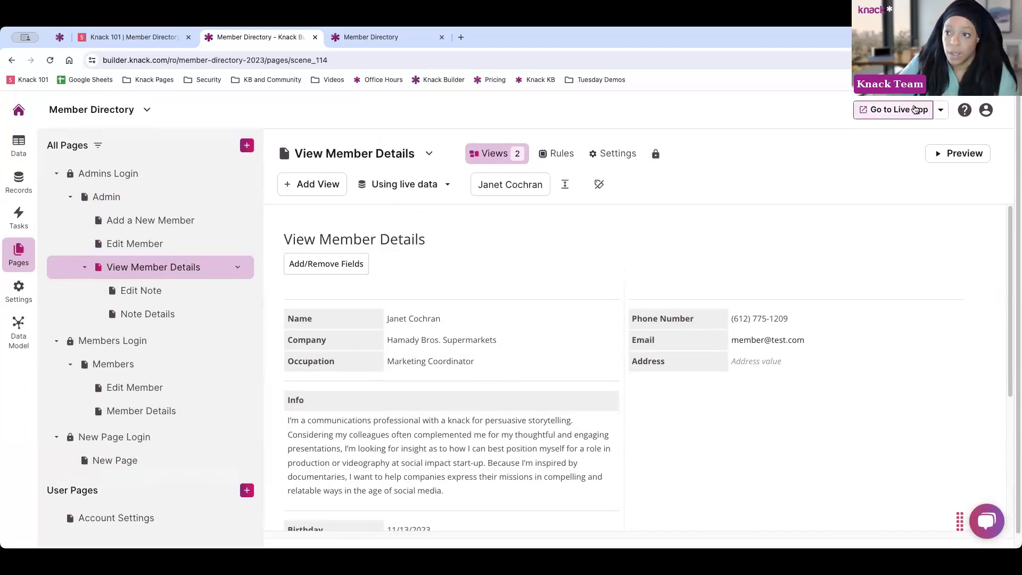
click(965, 110)
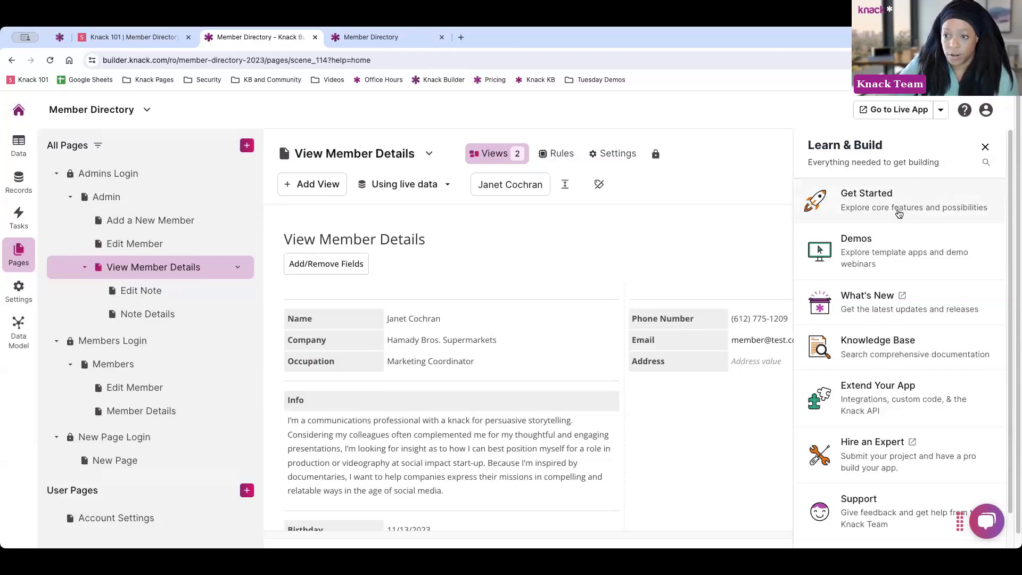
Open the Demos template apps in a new tab and return to the builder
click(887, 258)
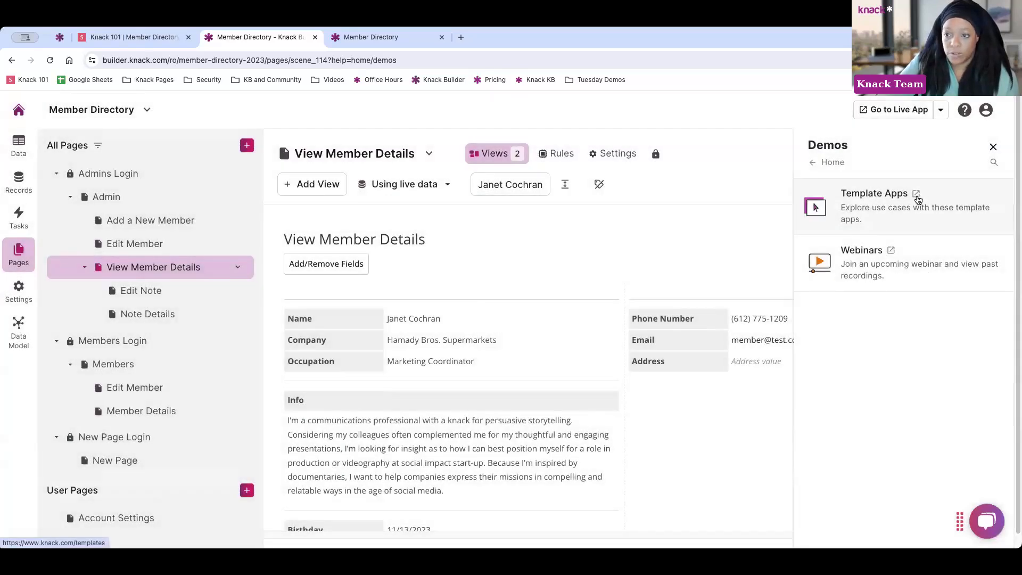
click(918, 200)
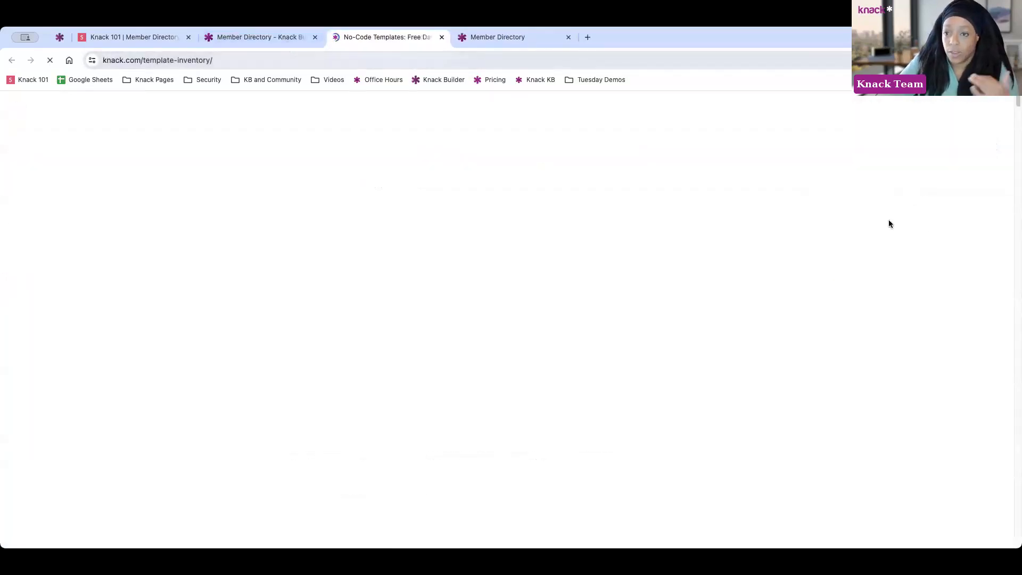
click(234, 36)
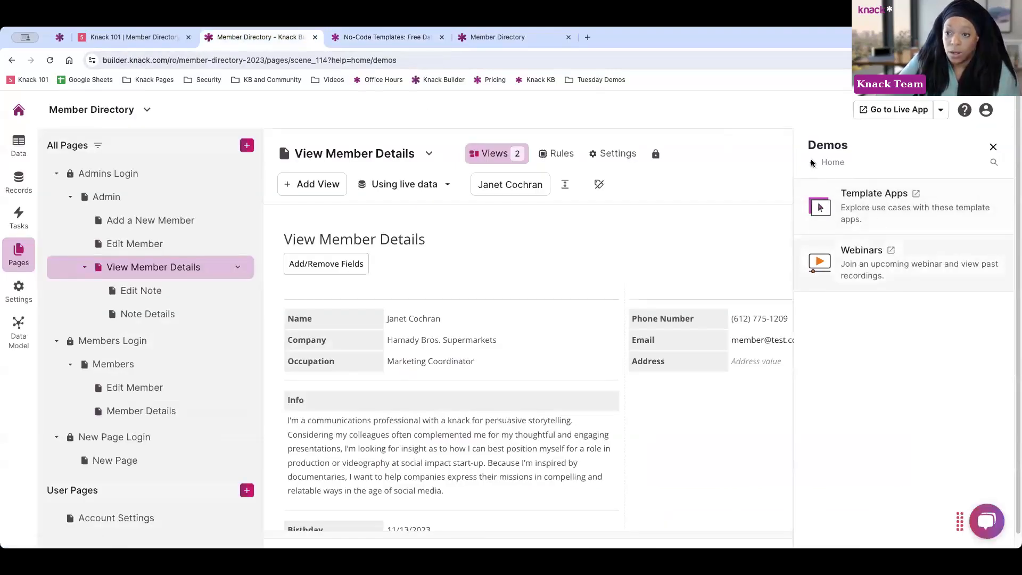
Open Extend Your App from the help home and expand its Integrations list
click(829, 164)
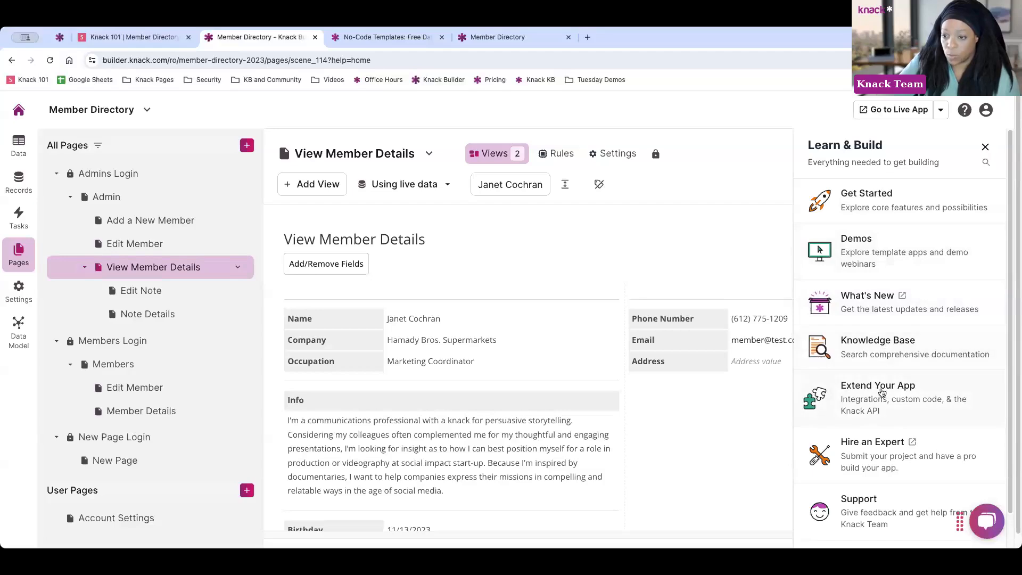
scroll(921, 389, down, 1)
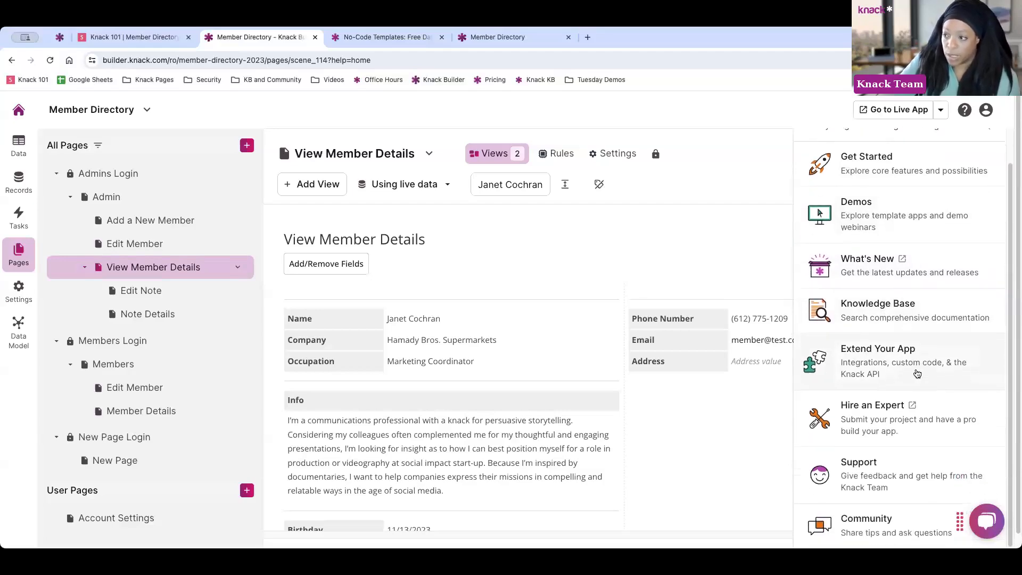
click(921, 386)
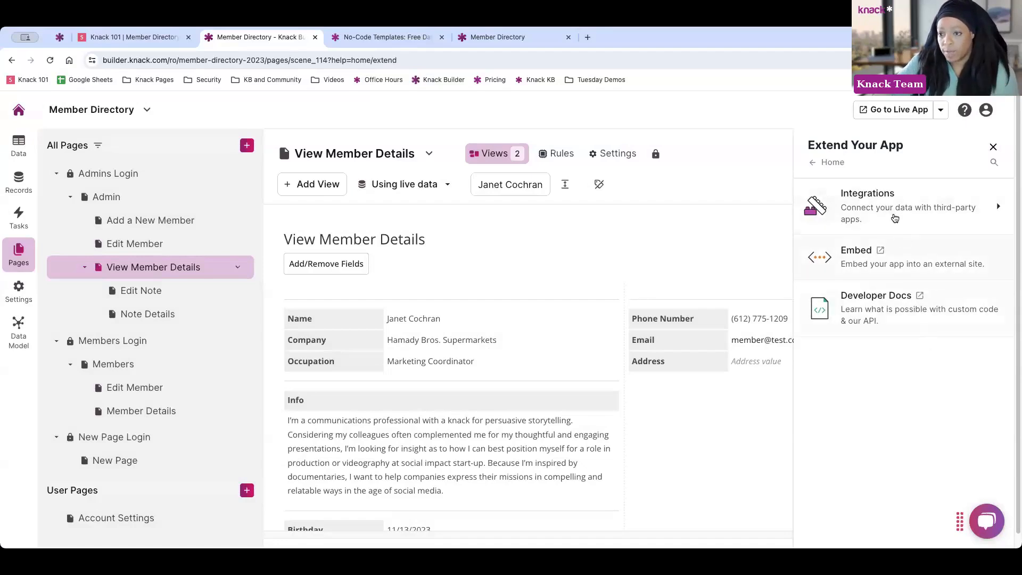
click(895, 220)
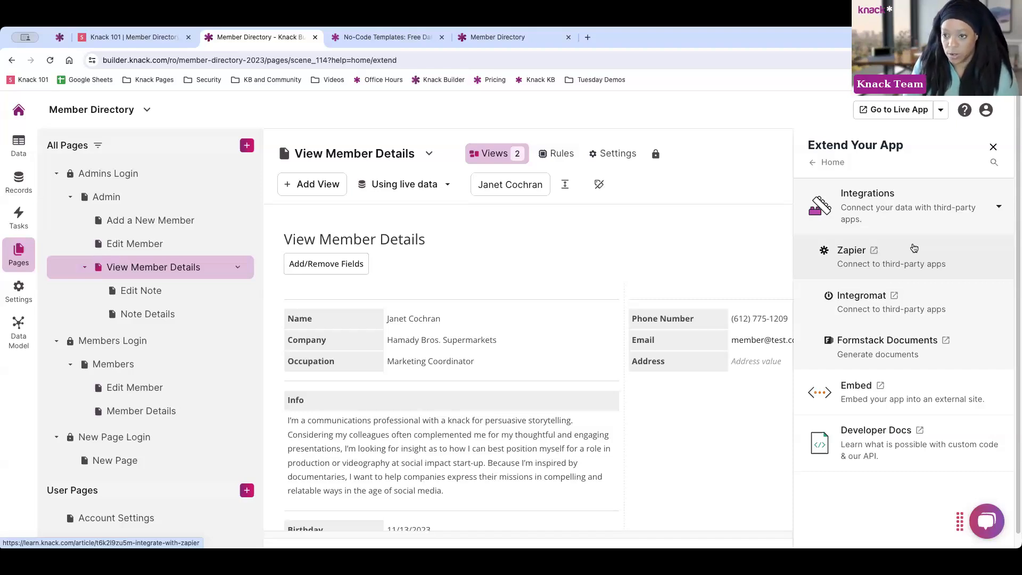
Open the Embedding Your App article in a new tab, check the live app, and return
click(909, 401)
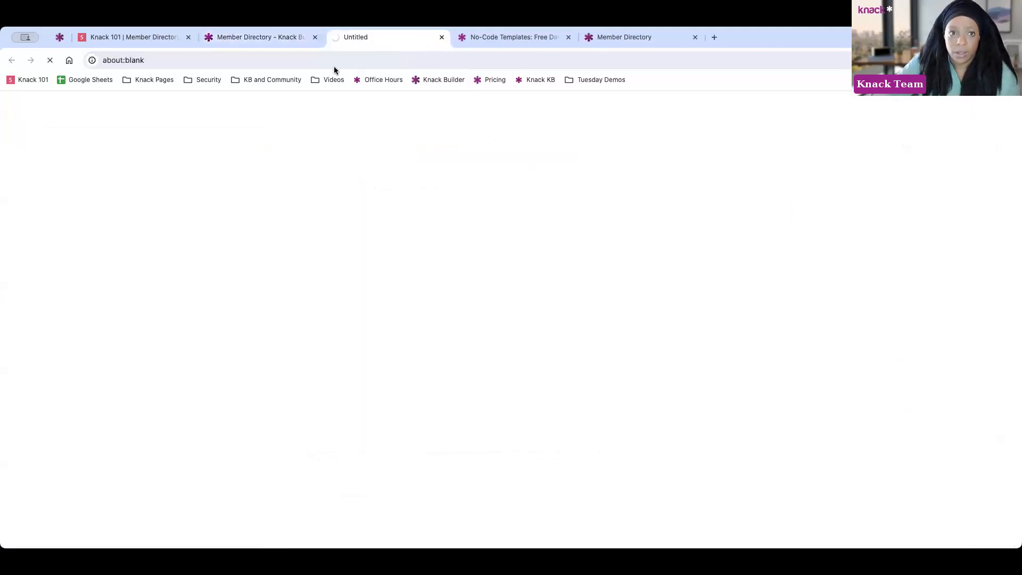
scroll(604, 357, down, 2)
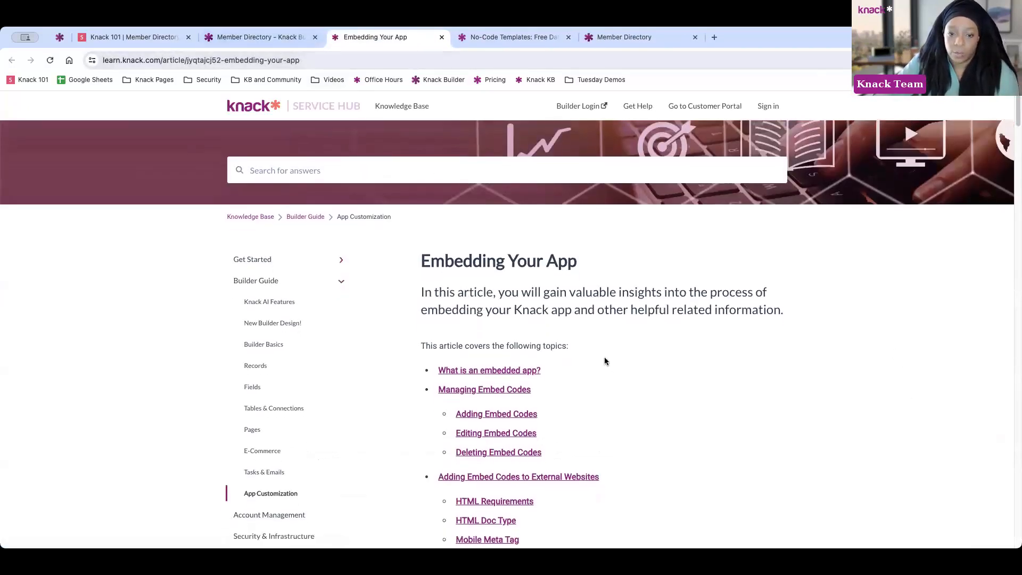
click(267, 38)
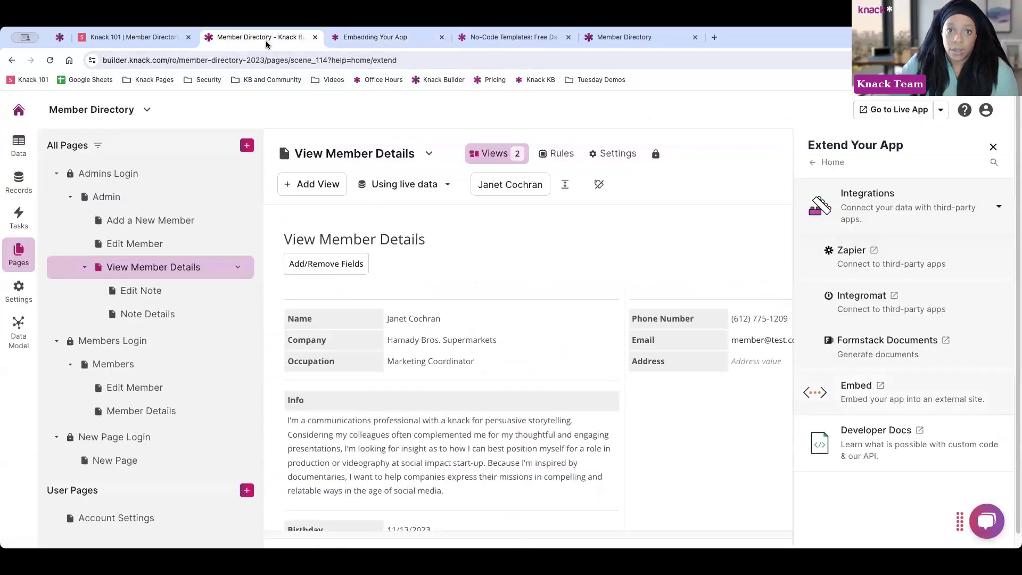
click(626, 36)
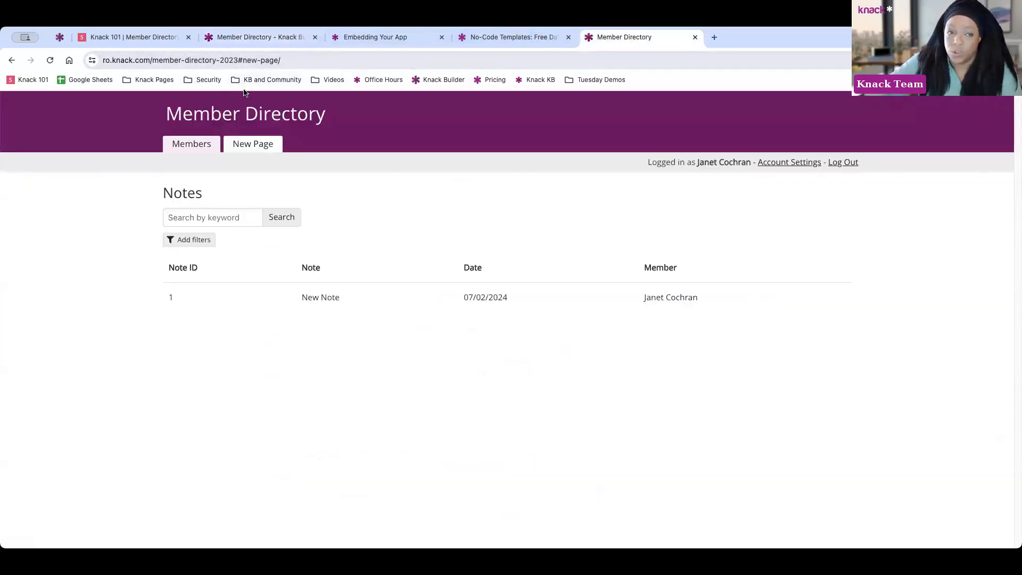
click(247, 40)
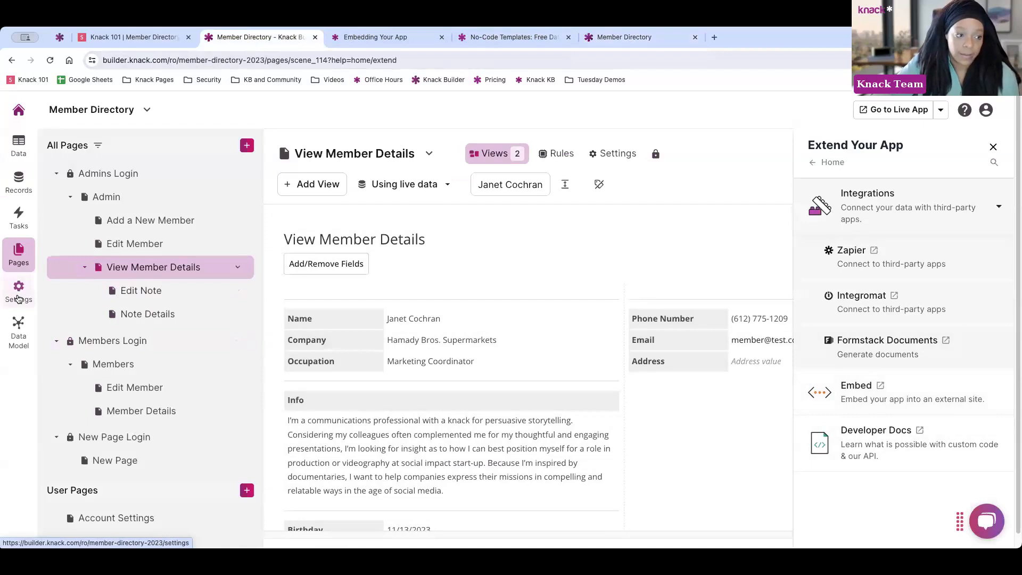
Review App Settings (slug member-directory-2023, security, info), Map Provider, then Live App Design
click(19, 296)
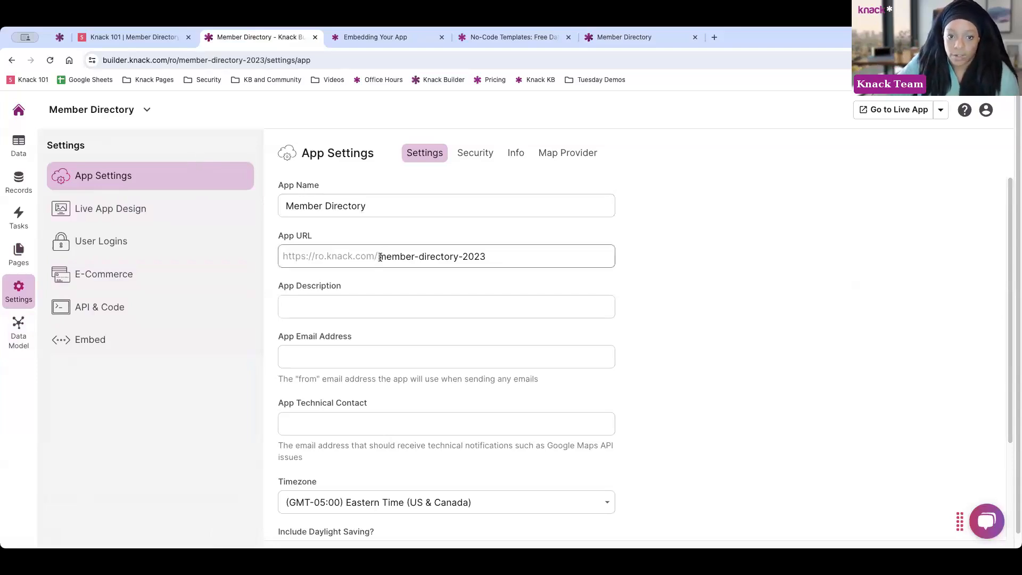
drag(382, 256, 527, 258)
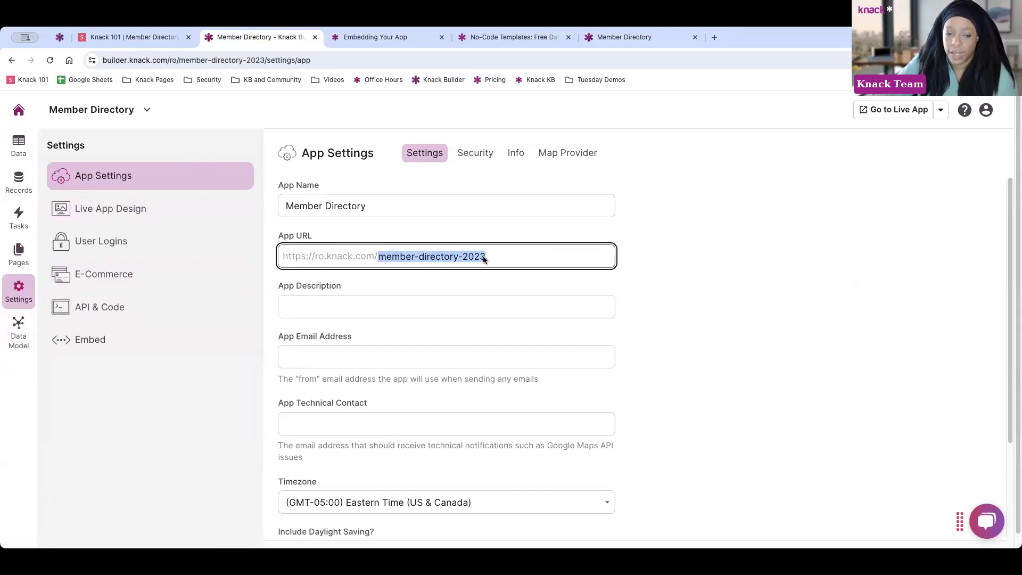
scroll(435, 336, down, 3)
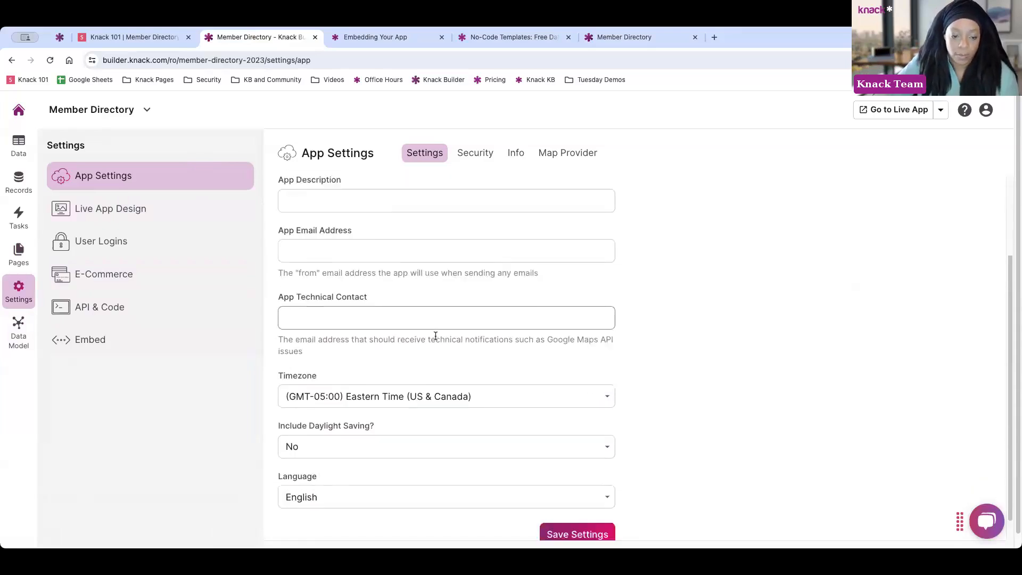
scroll(435, 335, down, 1)
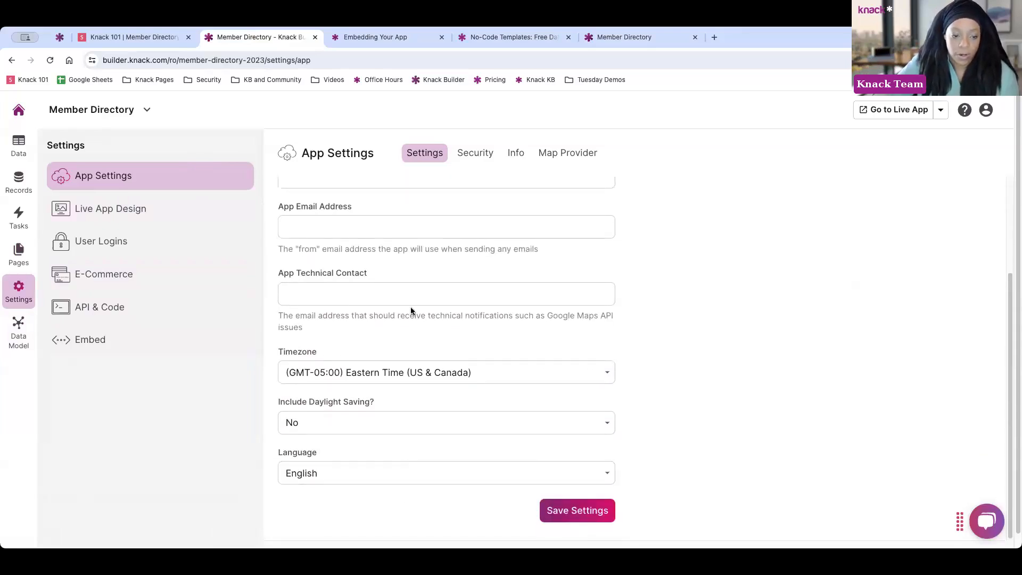
click(460, 154)
scroll(442, 276, up, 2)
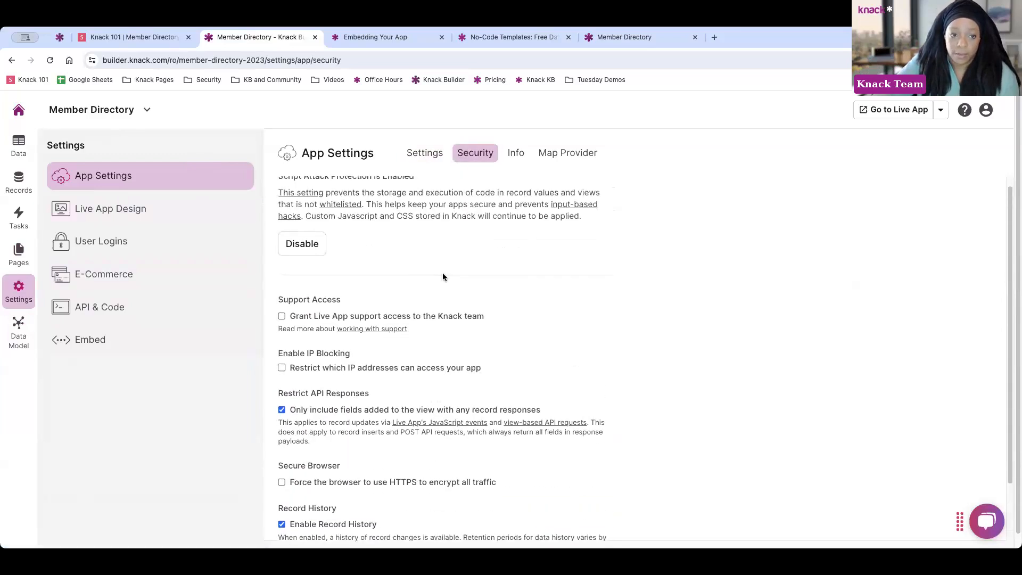
click(516, 155)
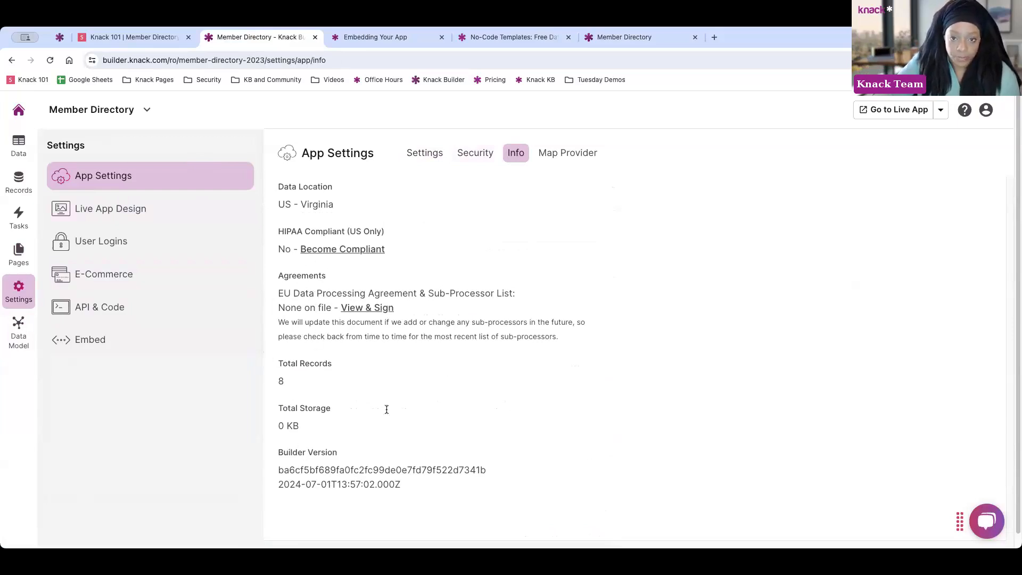
click(556, 151)
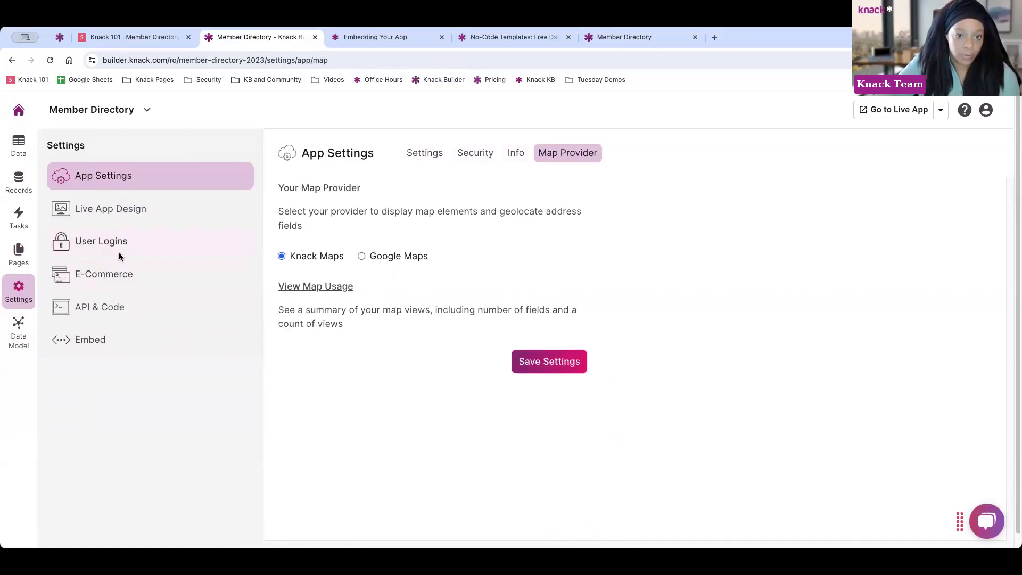
click(141, 215)
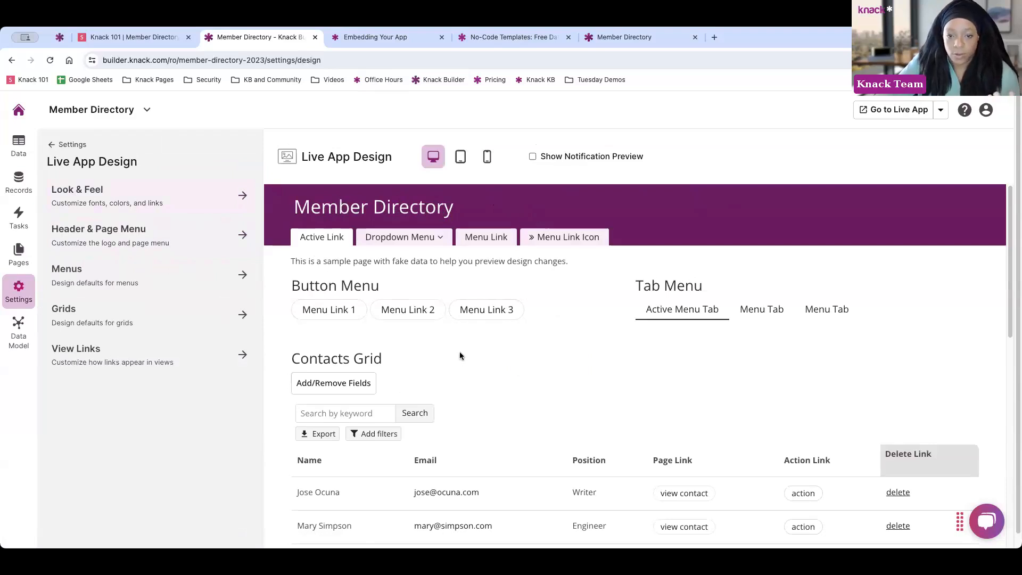
Scroll through the User Logins security settings
click(67, 145)
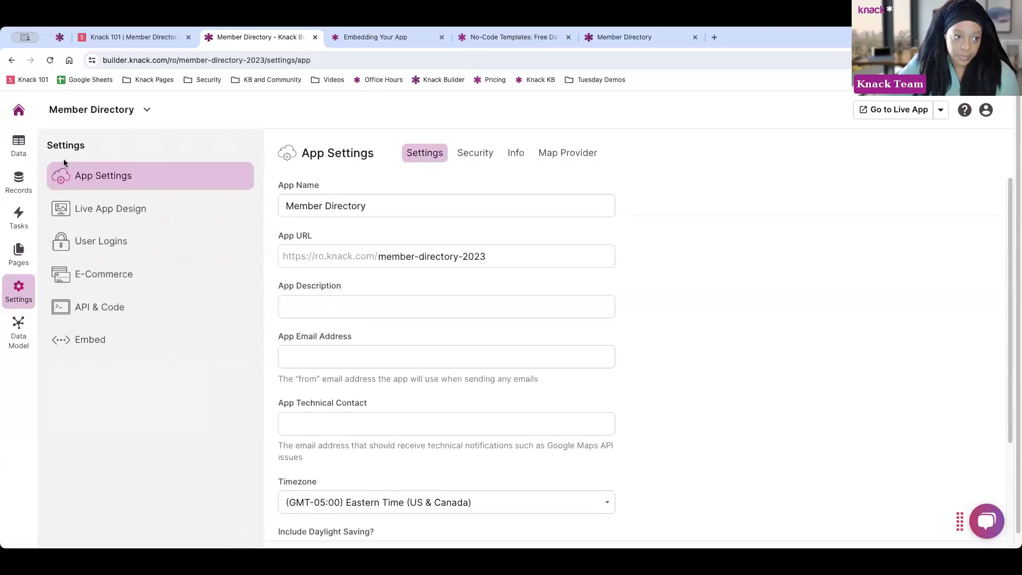
click(113, 245)
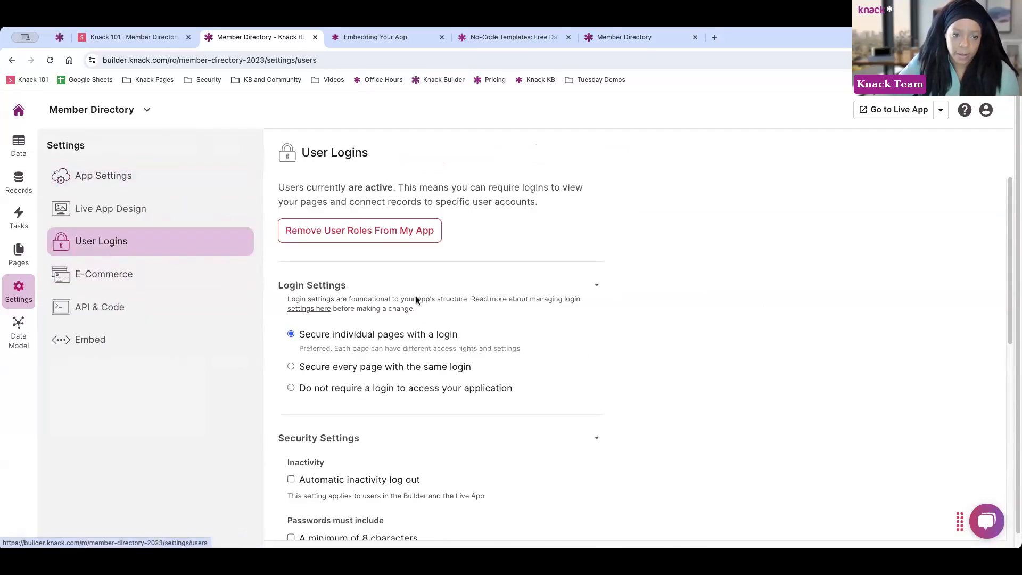
scroll(394, 266, down, 3)
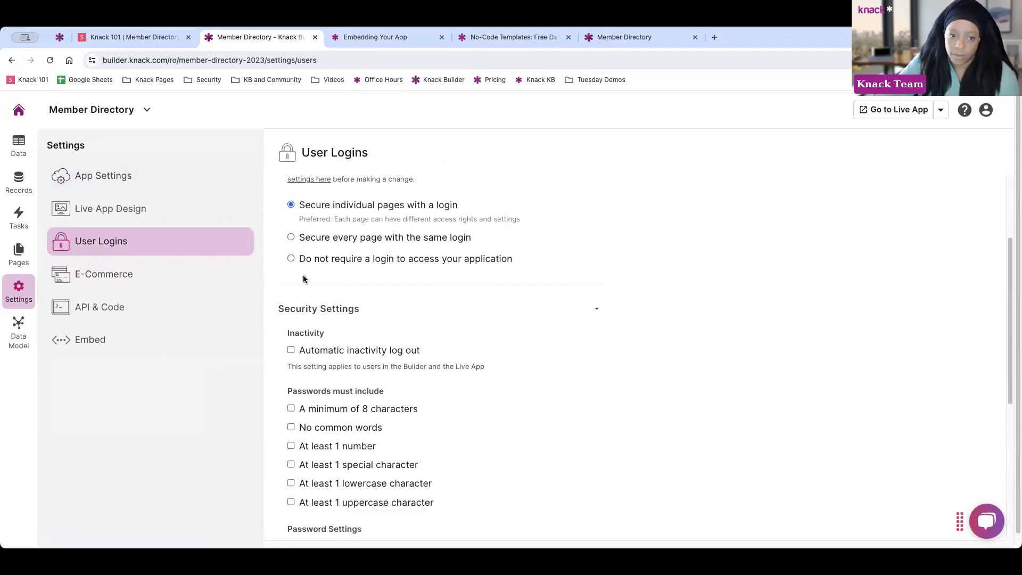
scroll(307, 330, down, 1)
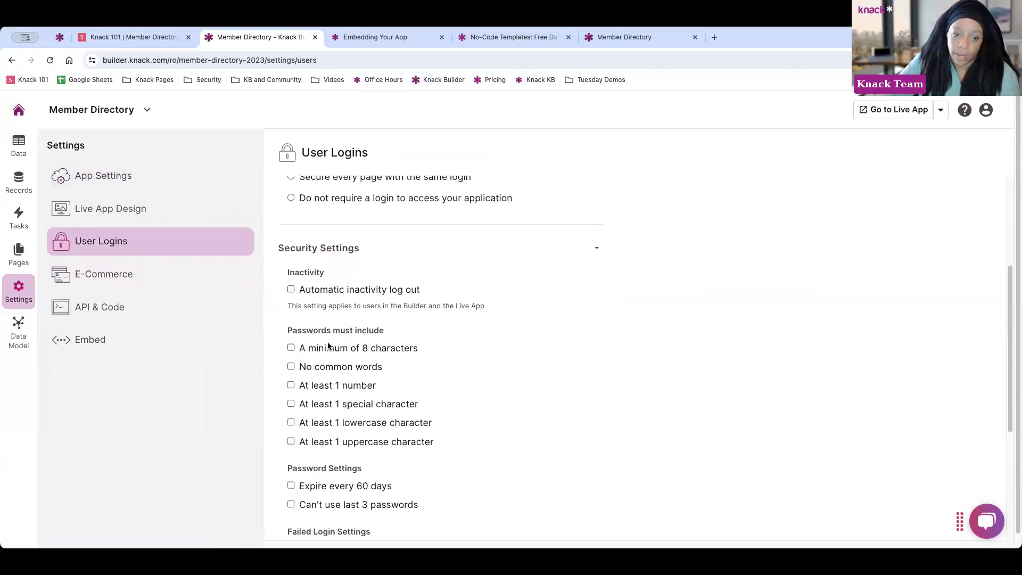
scroll(329, 345, down, 2)
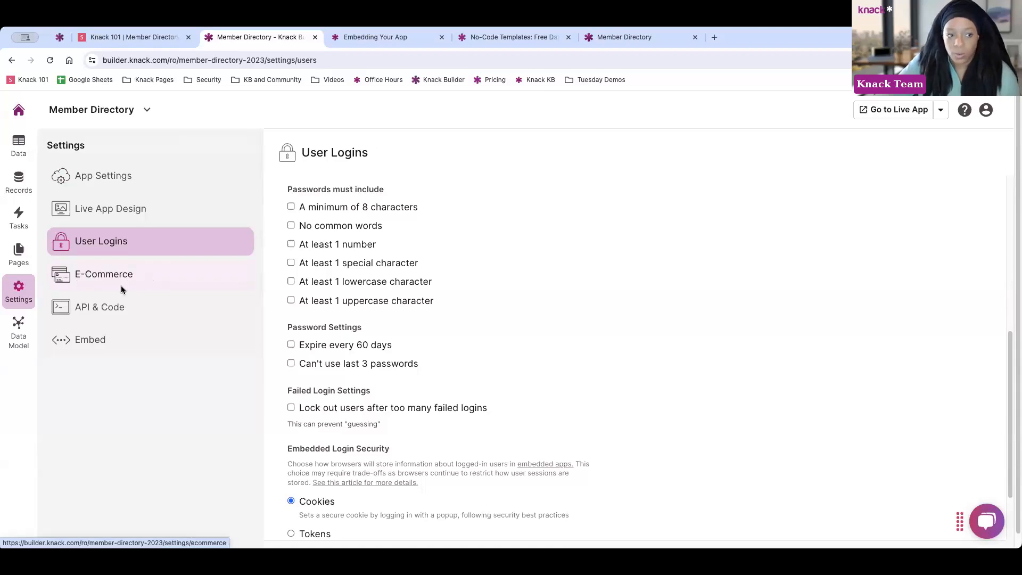
Show the API & Code settings, viewing the JavaScript tab and then the empty CSS tab
click(112, 310)
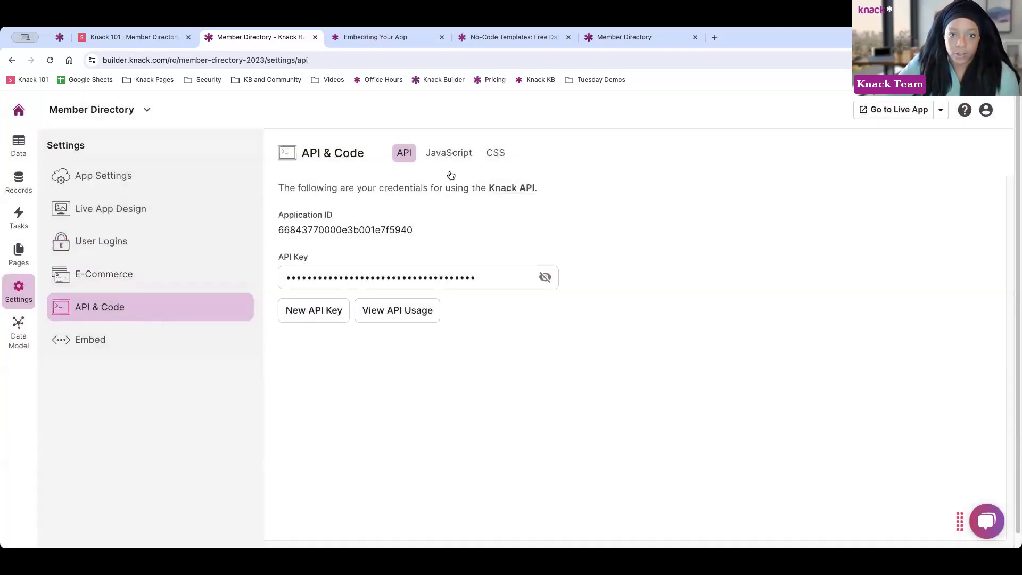
click(461, 160)
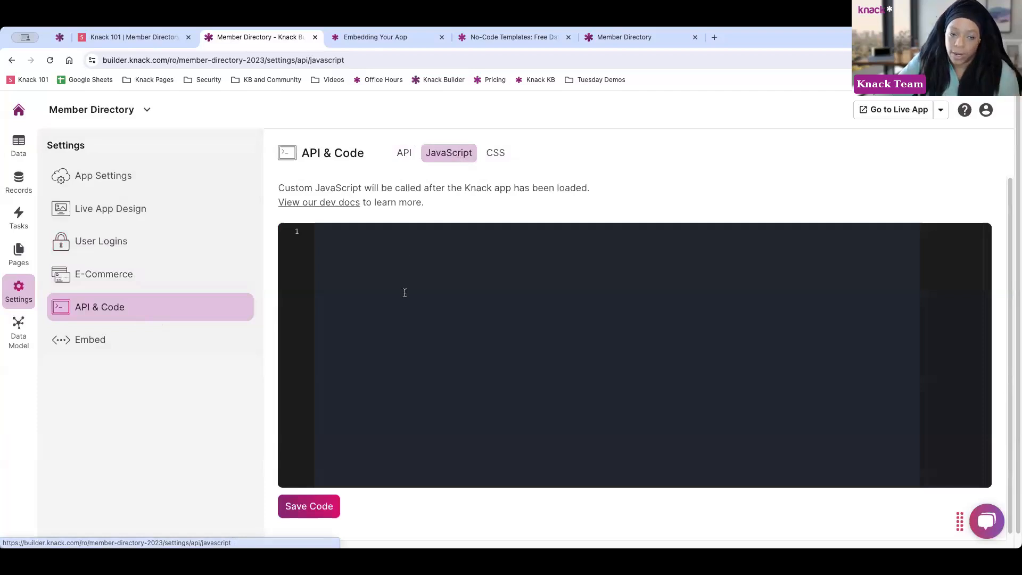
click(496, 155)
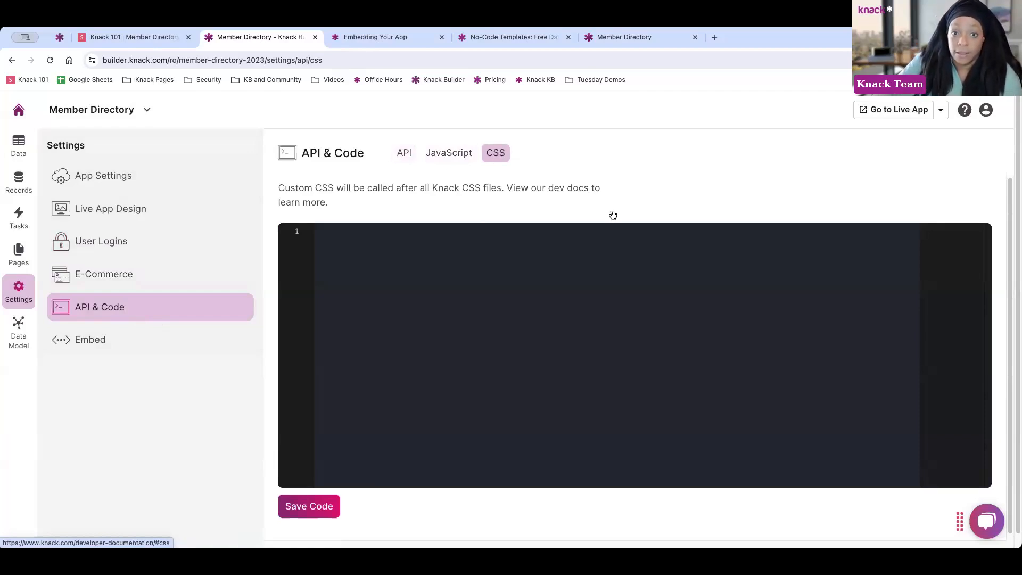
Look at Extend Your App in the help panel, then open Hire an Expert in a new tab
click(965, 113)
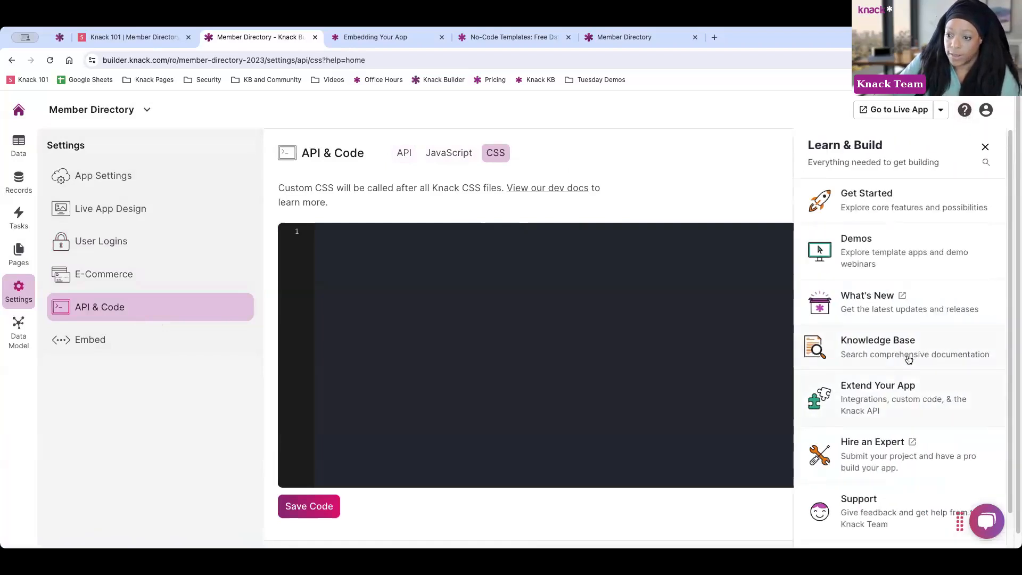
click(951, 400)
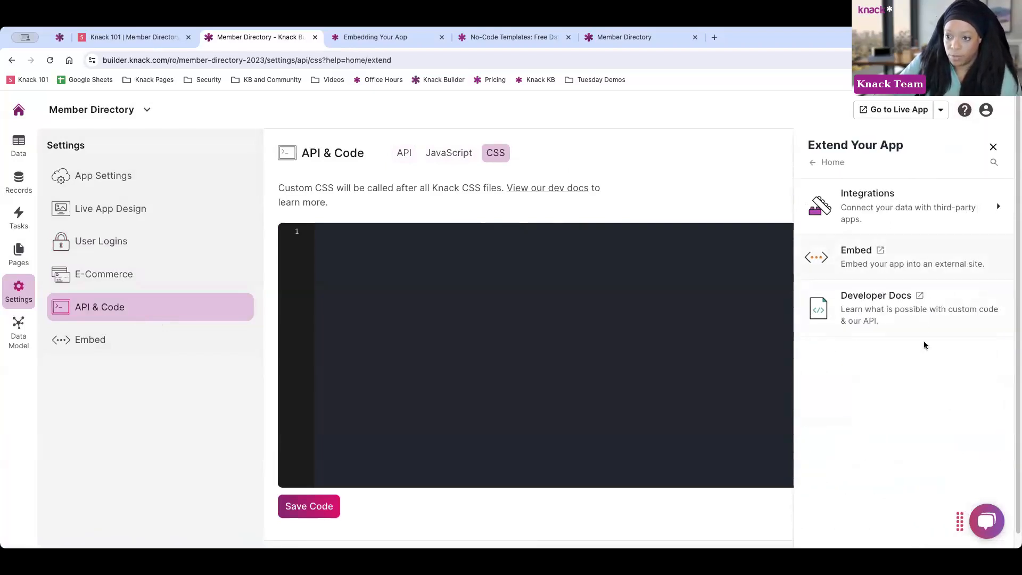
click(814, 168)
scroll(888, 323, down, 1)
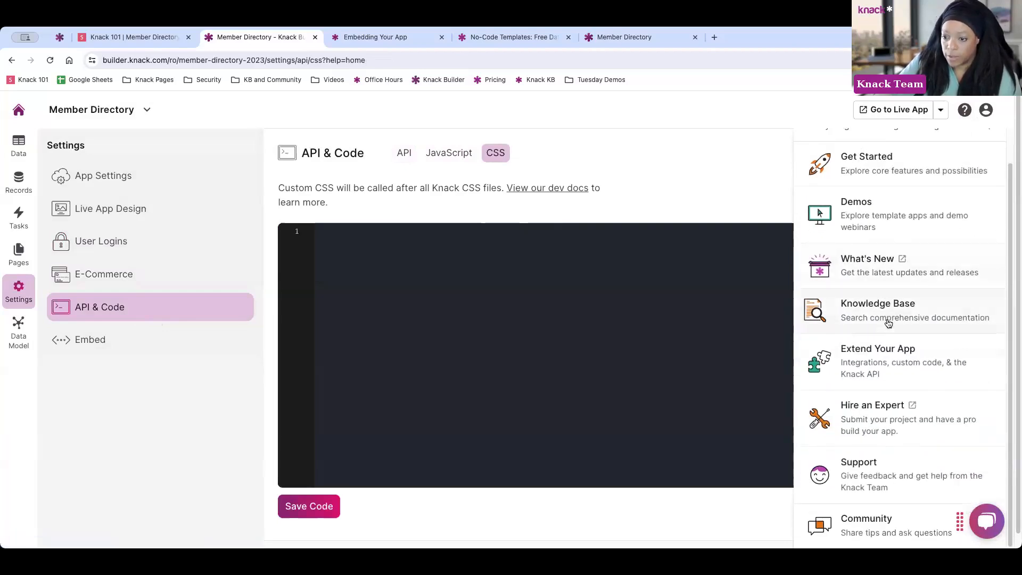
click(913, 407)
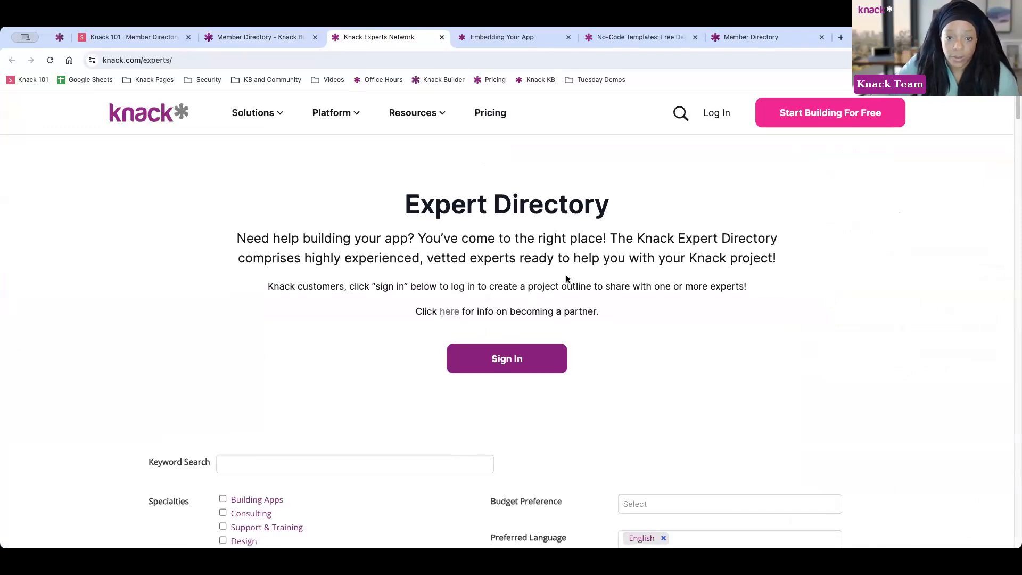
Scroll up and down through the Expert Directory's 57 listed experts
scroll(567, 275, down, 5)
scroll(571, 274, down, 1)
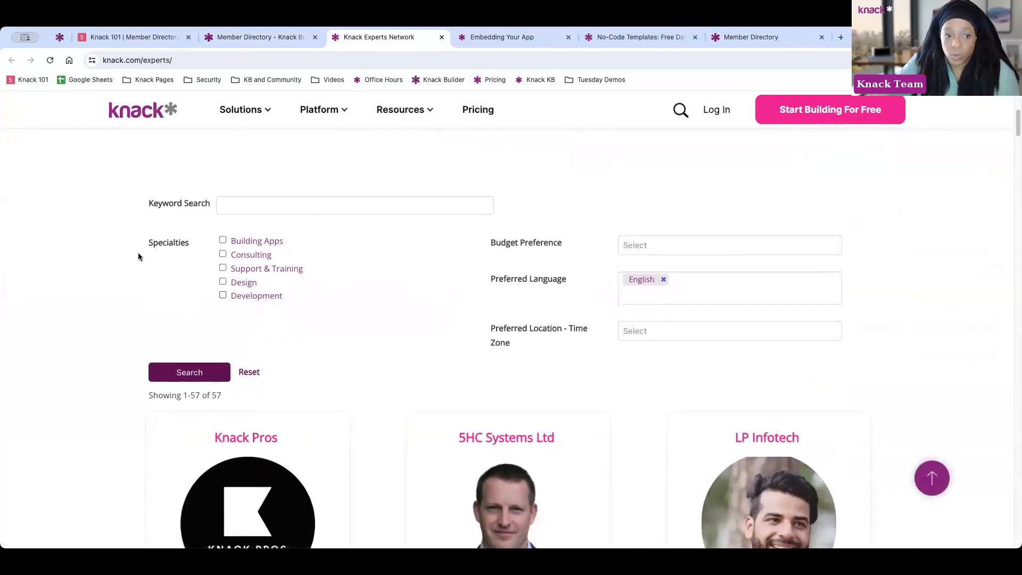
scroll(375, 294, down, 3)
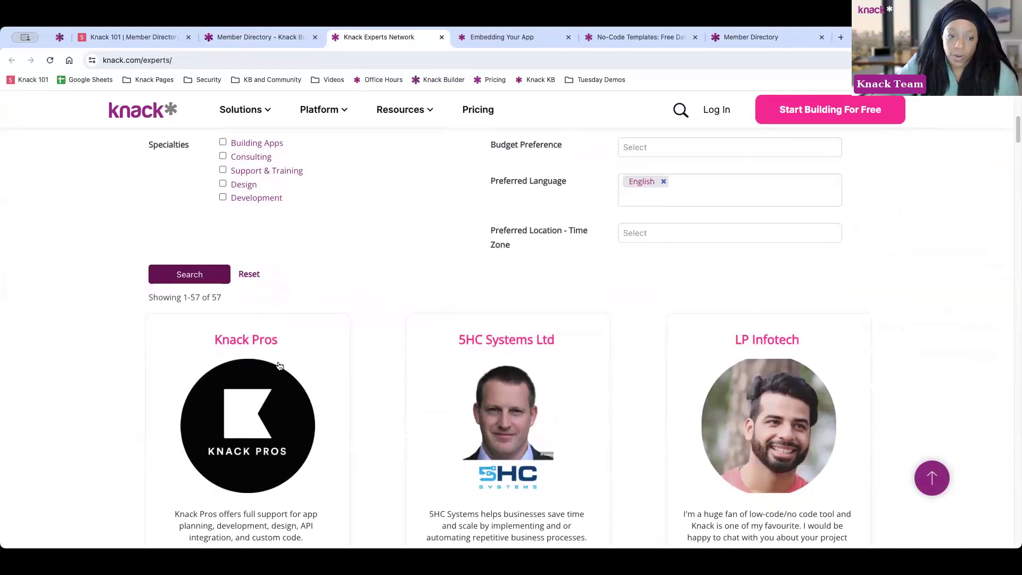
scroll(336, 338, up, 1)
scroll(336, 338, up, 4)
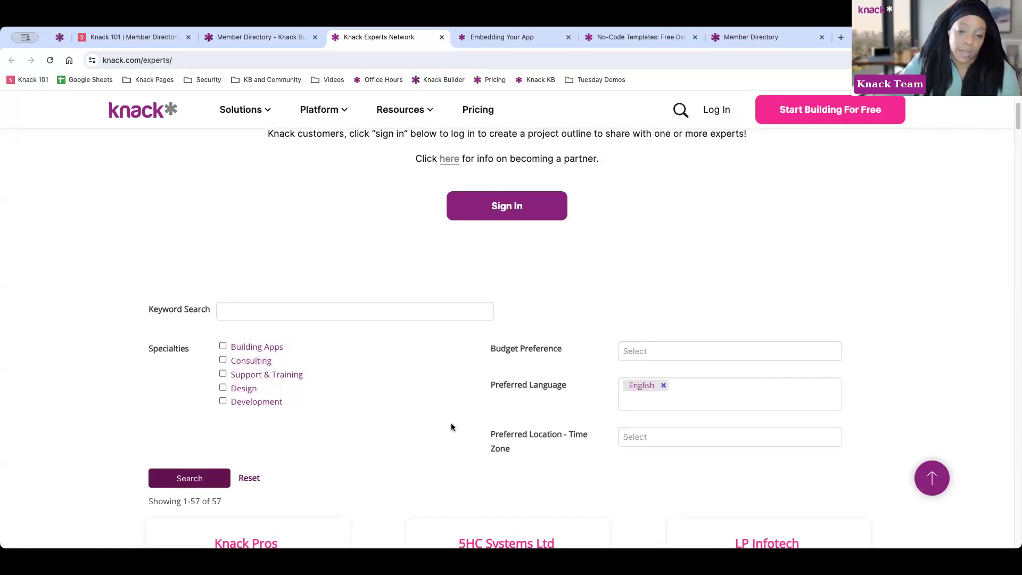
scroll(138, 426, down, 3)
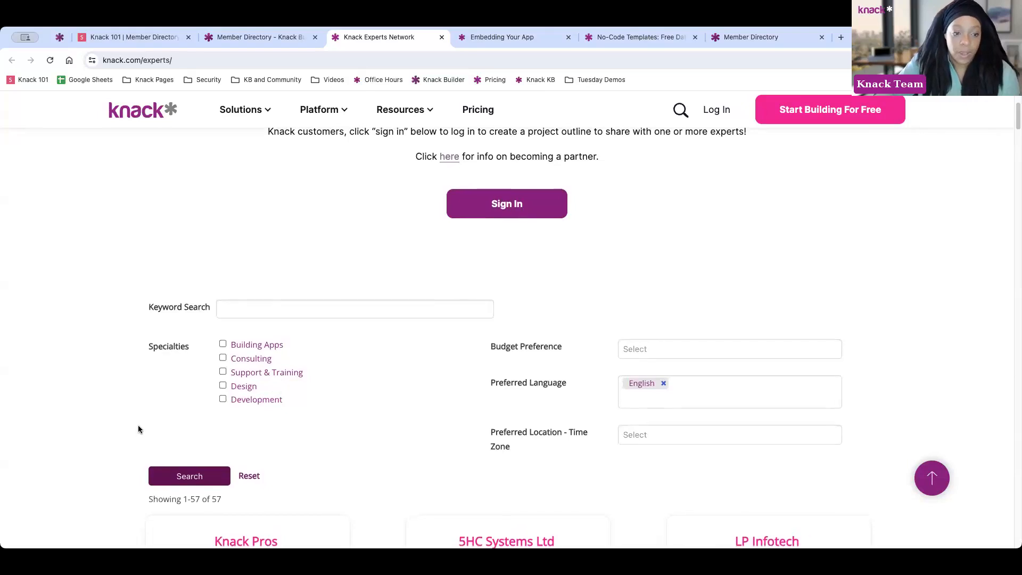
scroll(318, 378, down, 5)
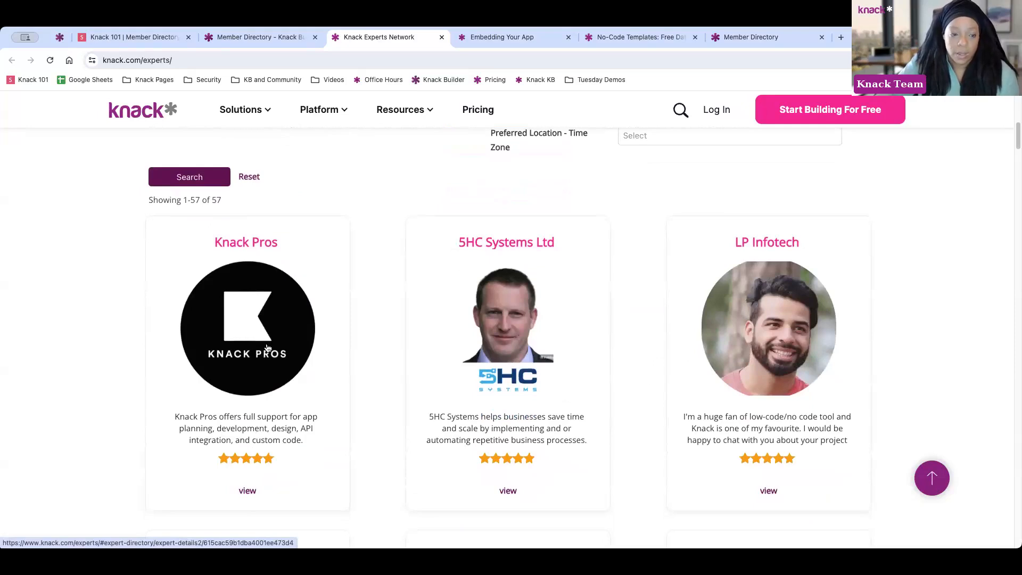
scroll(267, 348, up, 5)
Back in the Member Directory builder, open the Community help resources
click(268, 36)
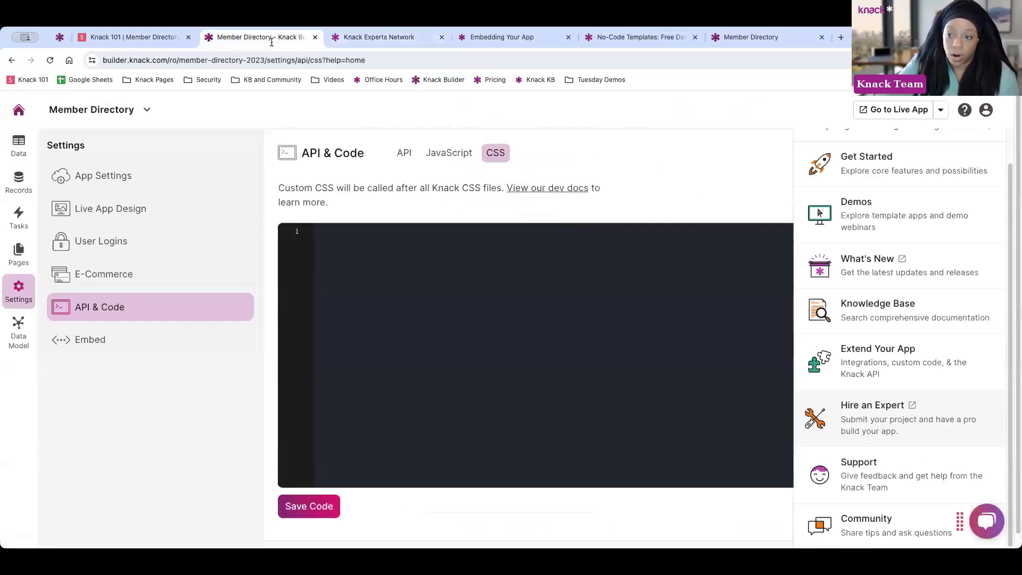
scroll(936, 327, down, 1)
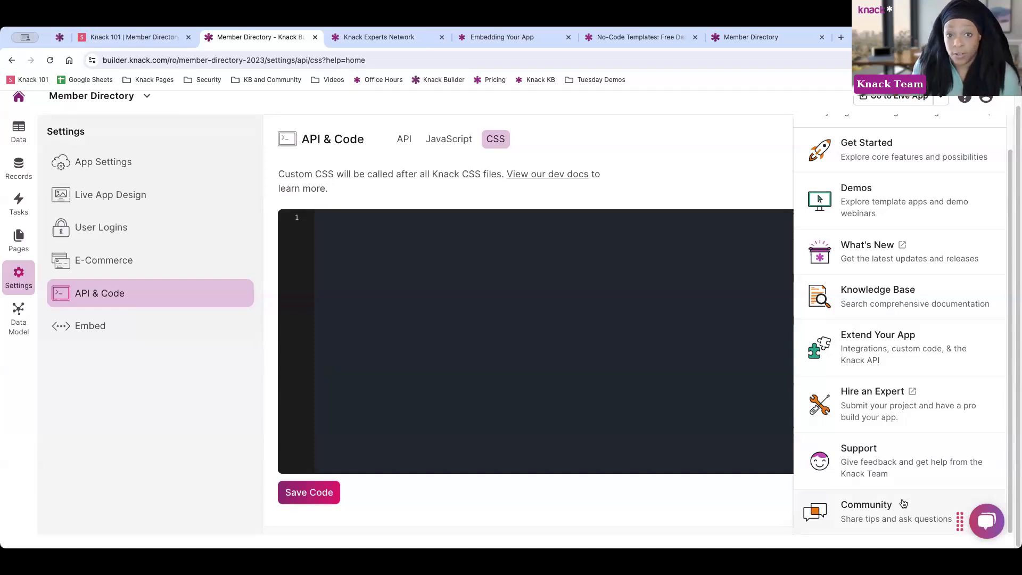
scroll(908, 277, up, 1)
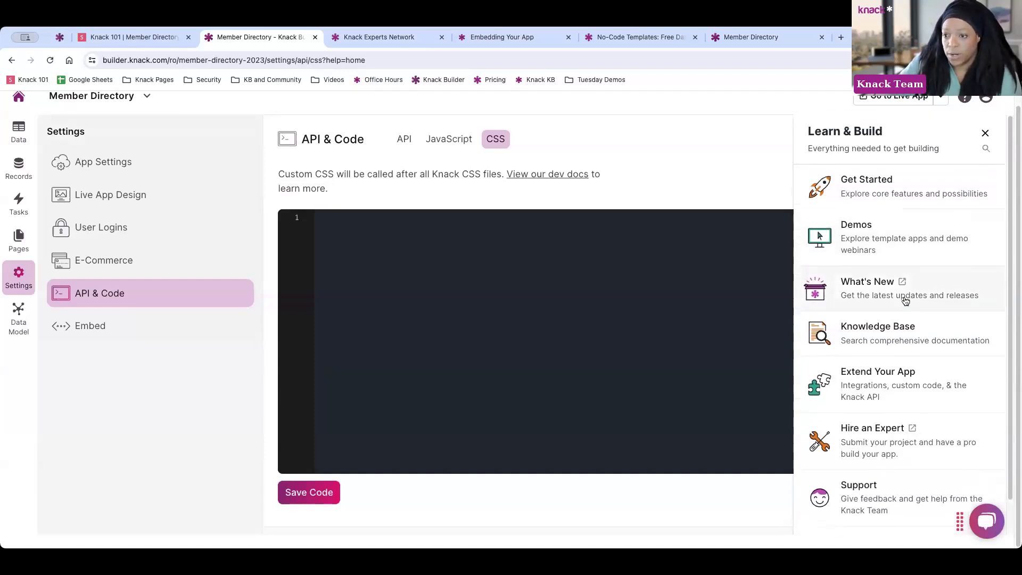
scroll(880, 497, down, 1)
click(879, 512)
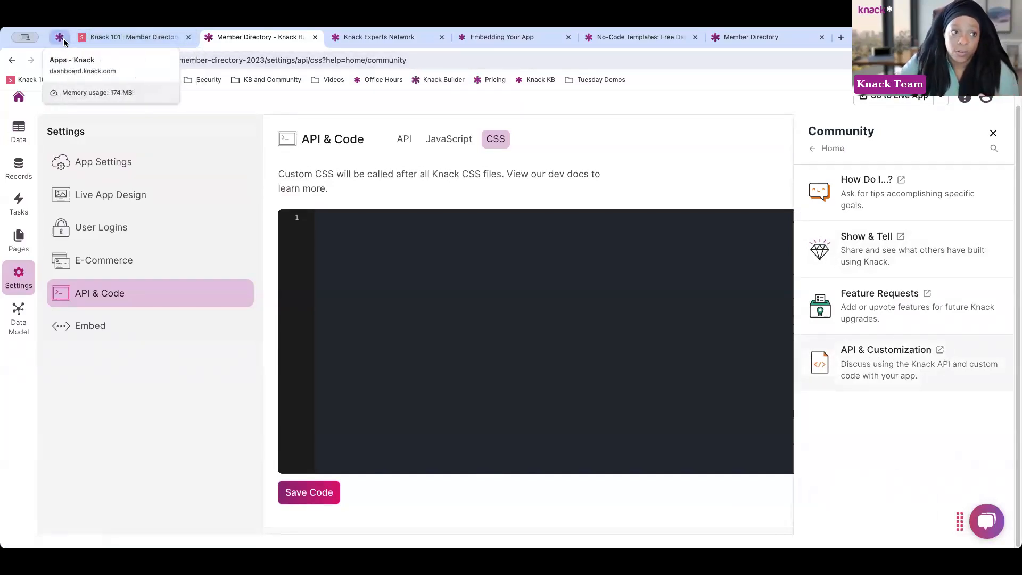
Show the Knack 101 slide deck on its title slide, Learn the Basics of Knack
click(101, 40)
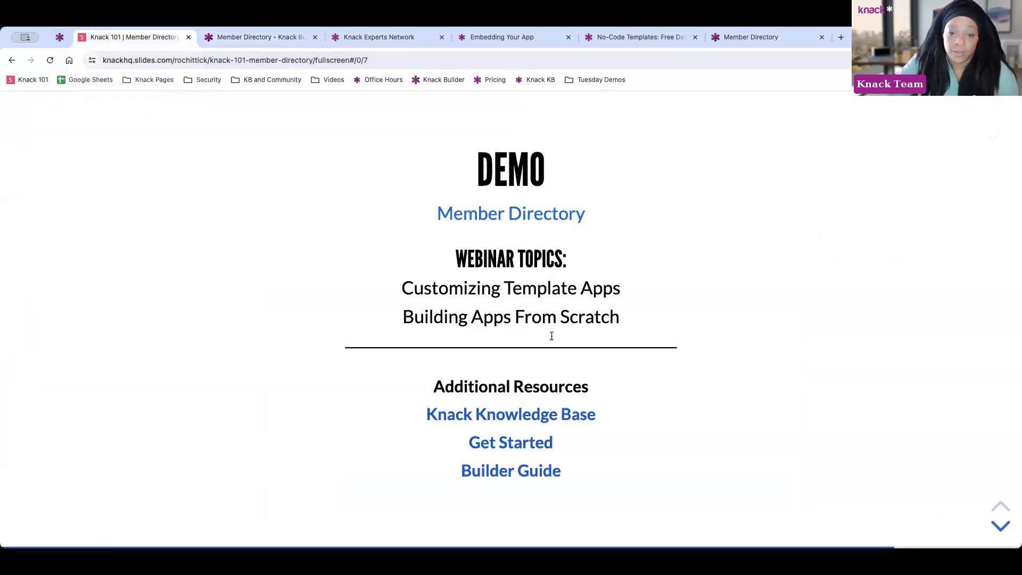
click(1001, 524)
click(1001, 524)
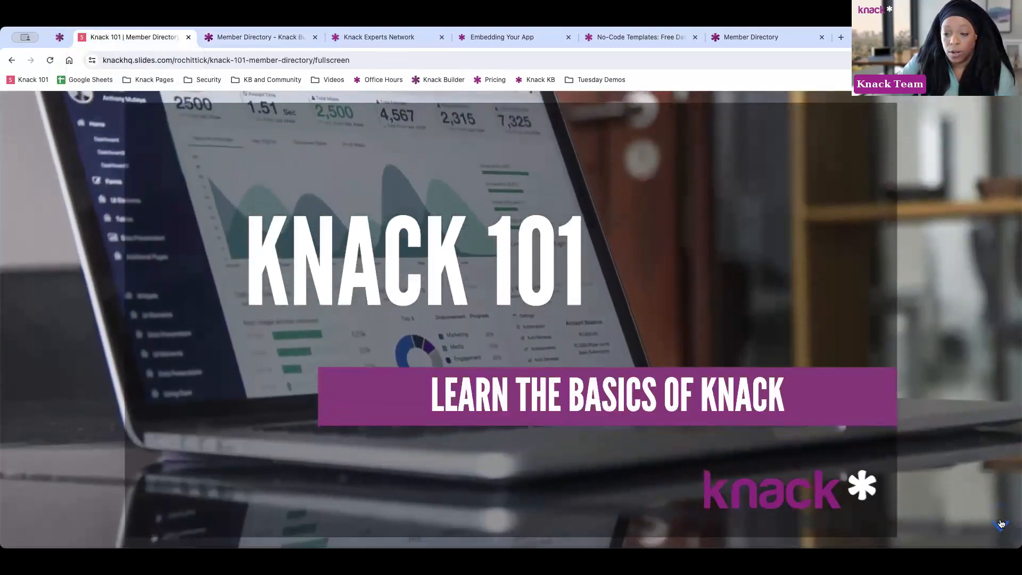